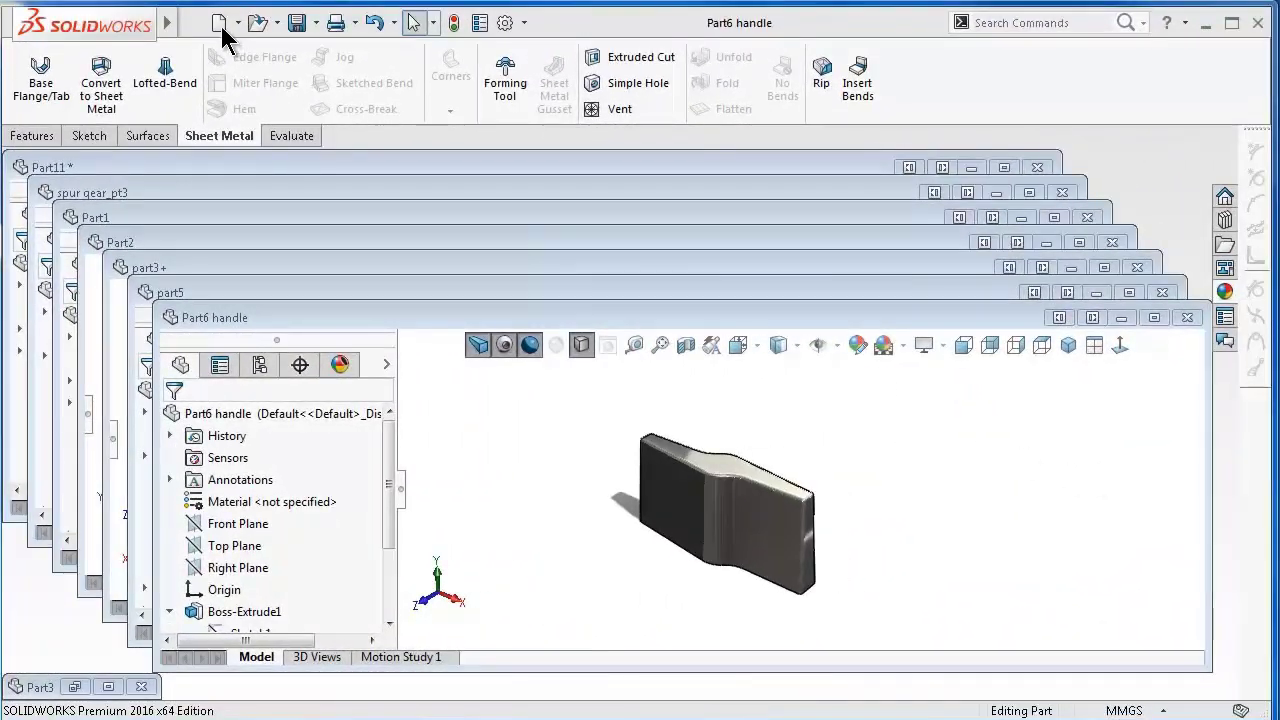
# - Bring up the New SOLIDWORKS Document dialog from the quick-access toolbar
pyautogui.click(219, 23)
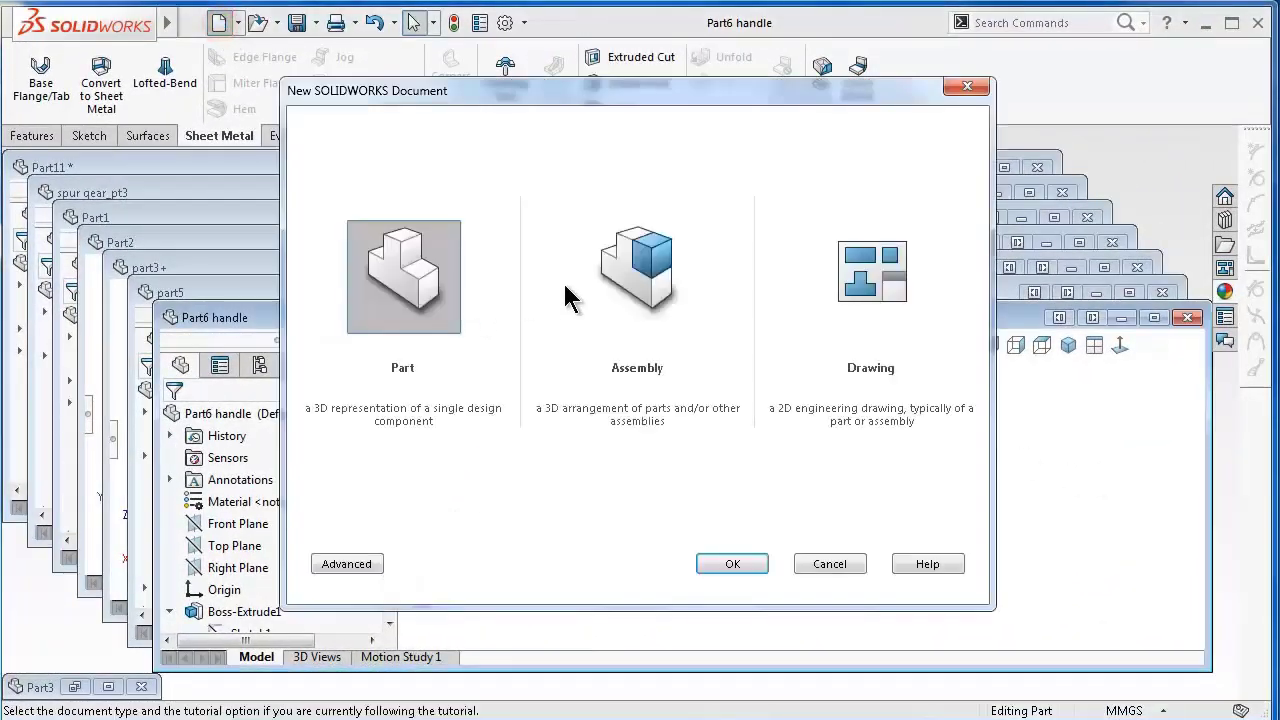
# - Create a new maximized assembly and place Part1 at the origin
pyautogui.click(604, 284)
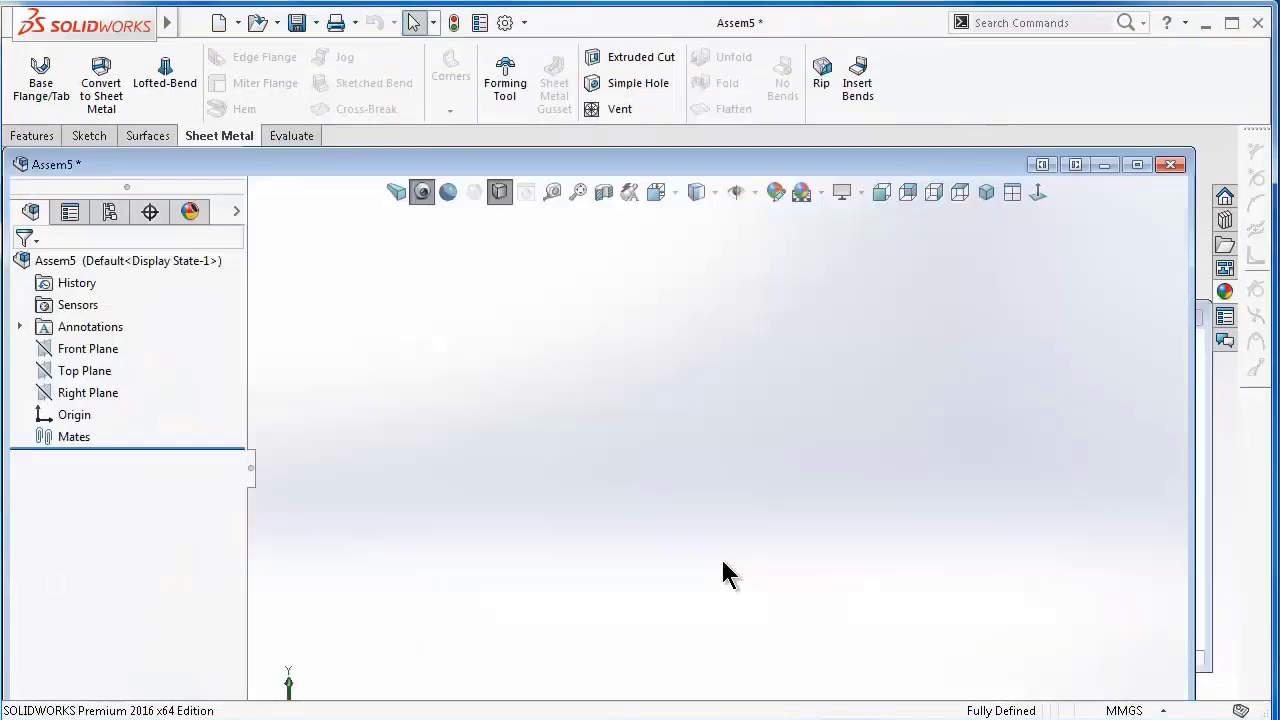
pyautogui.click(1139, 168)
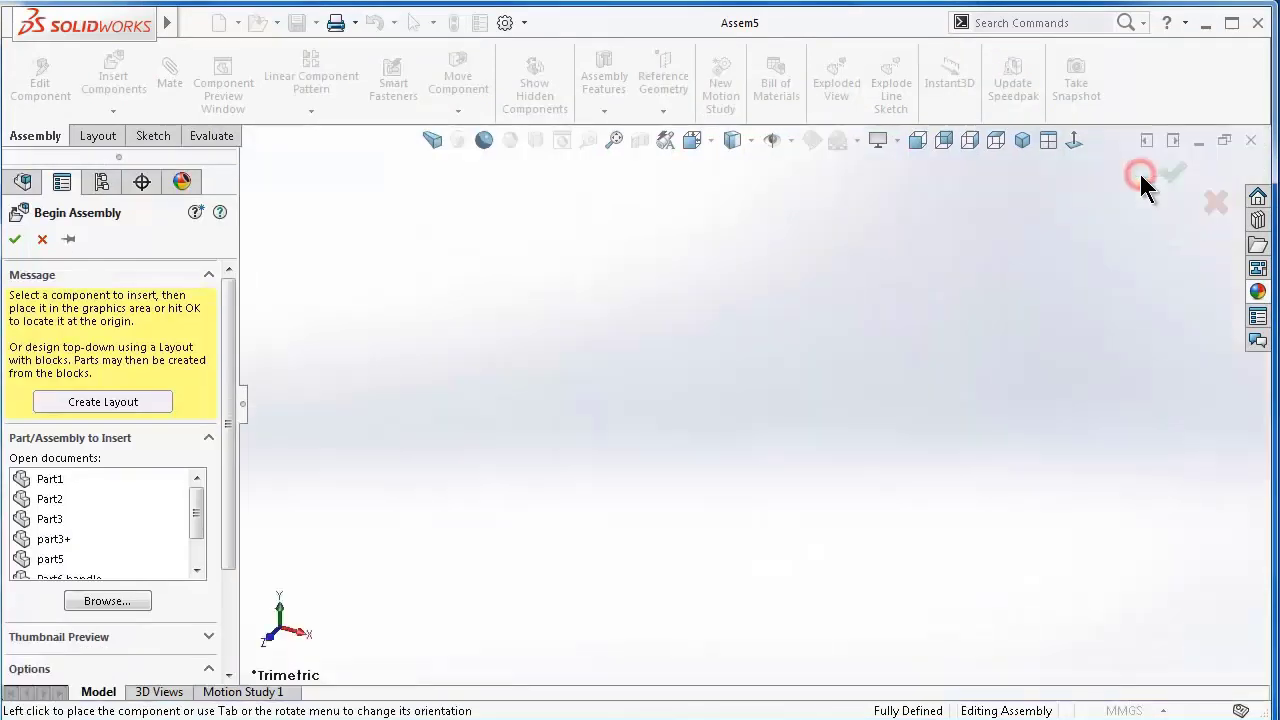
pyautogui.click(790, 141)
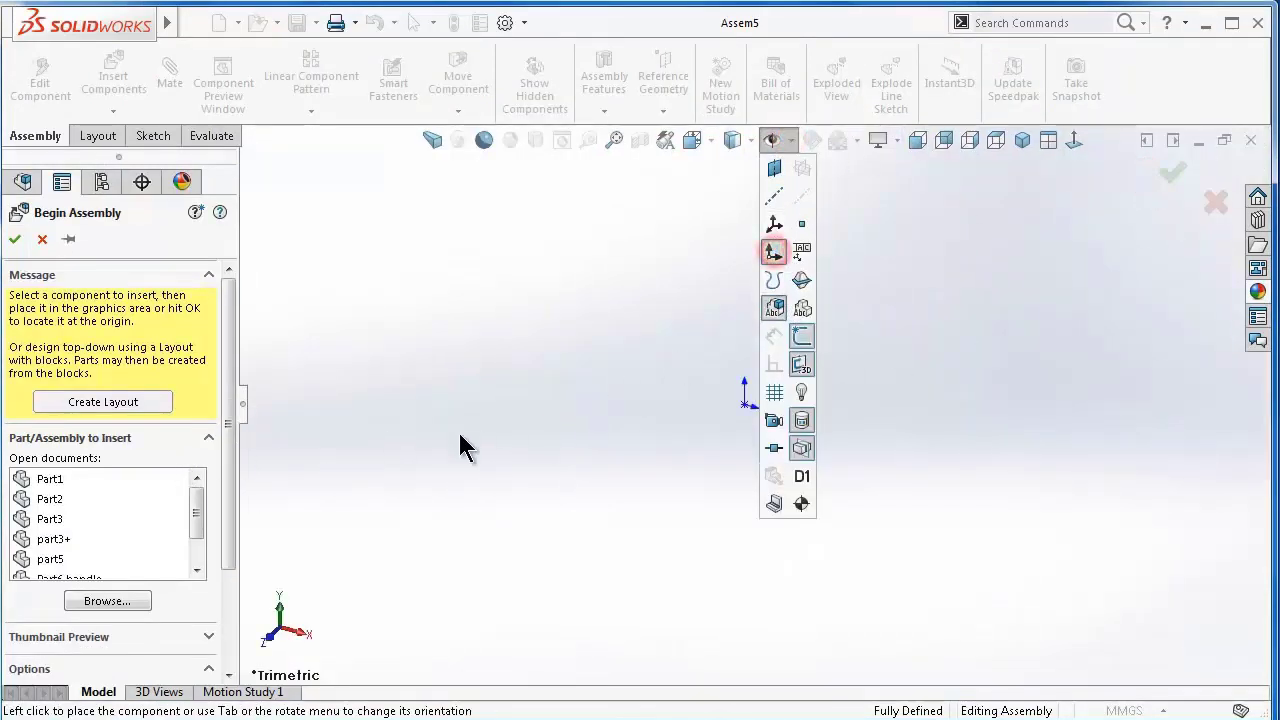
pyautogui.click(77, 481)
pyautogui.click(48, 480)
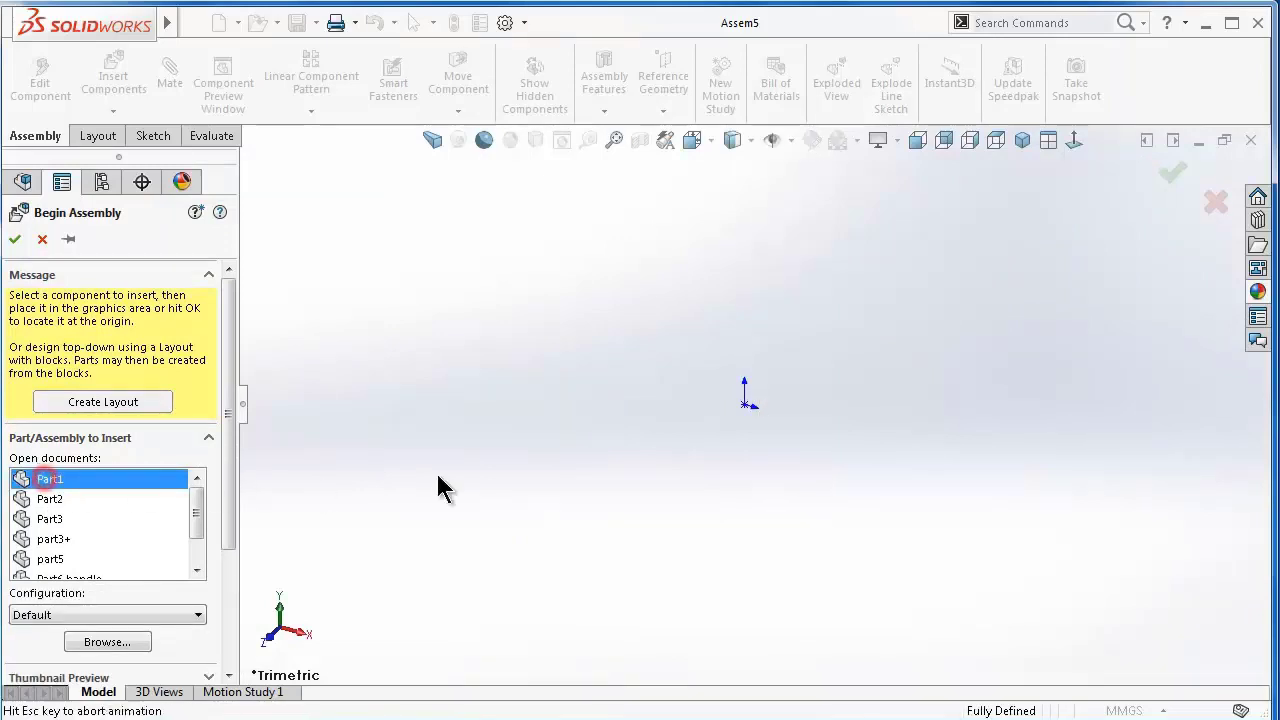
pyautogui.click(752, 404)
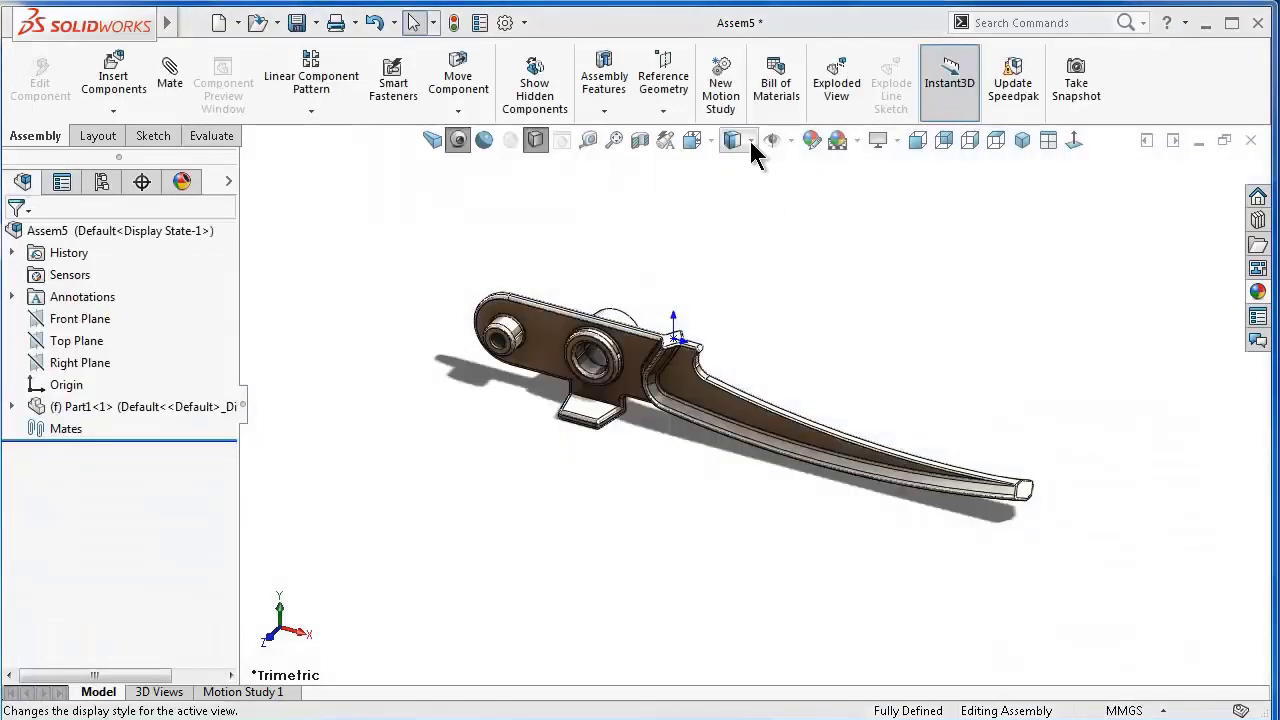
# - Turn off Shadows in Shaded Mode and rotate the view to face the lever
pyautogui.click(768, 142)
pyautogui.click(721, 246)
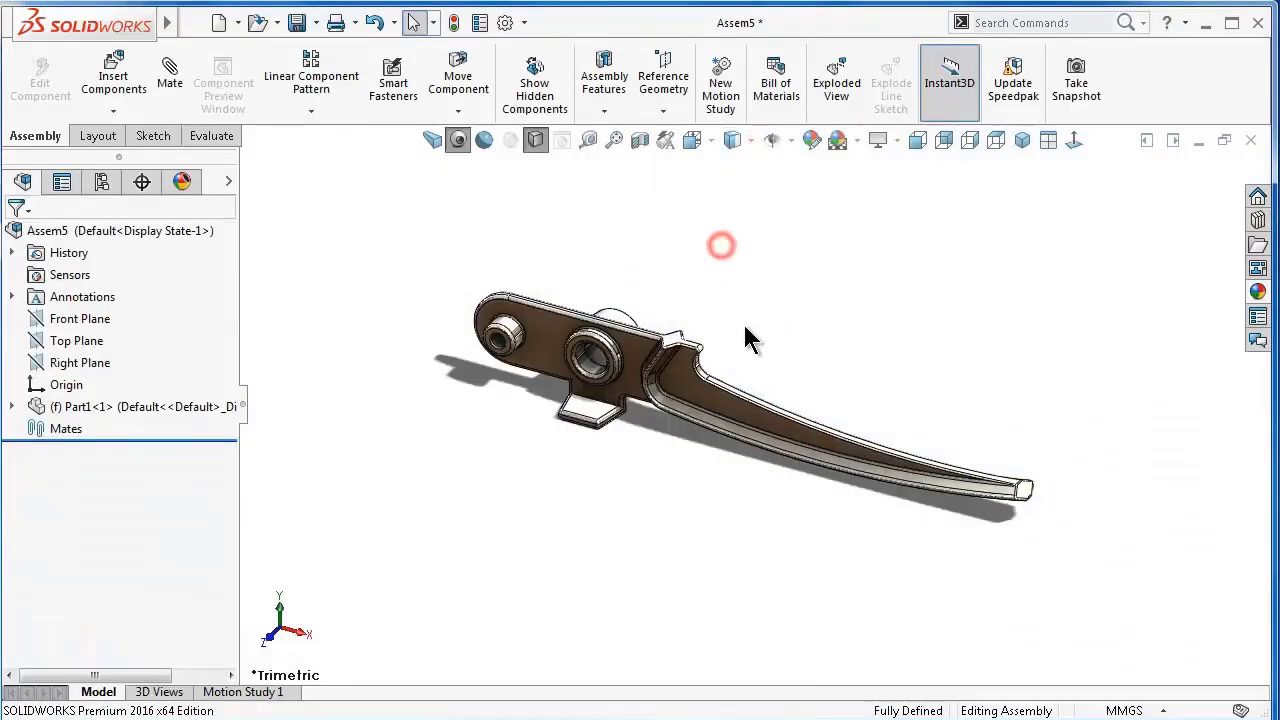
pyautogui.click(534, 141)
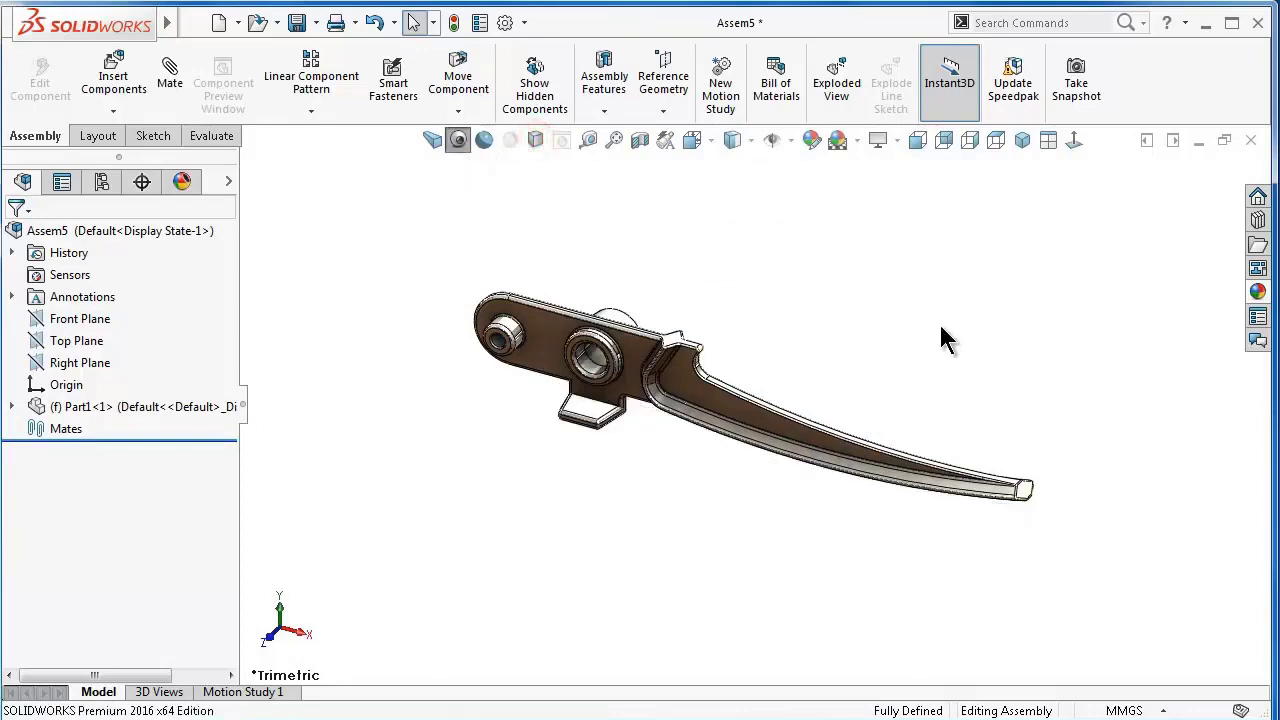
pyautogui.moveTo(940, 326)
pyautogui.mouseDown(button='middle')
pyautogui.moveTo(891, 362)
pyautogui.moveTo(877, 418)
pyautogui.moveTo(1040, 690)
pyautogui.mouseUp(button='middle')
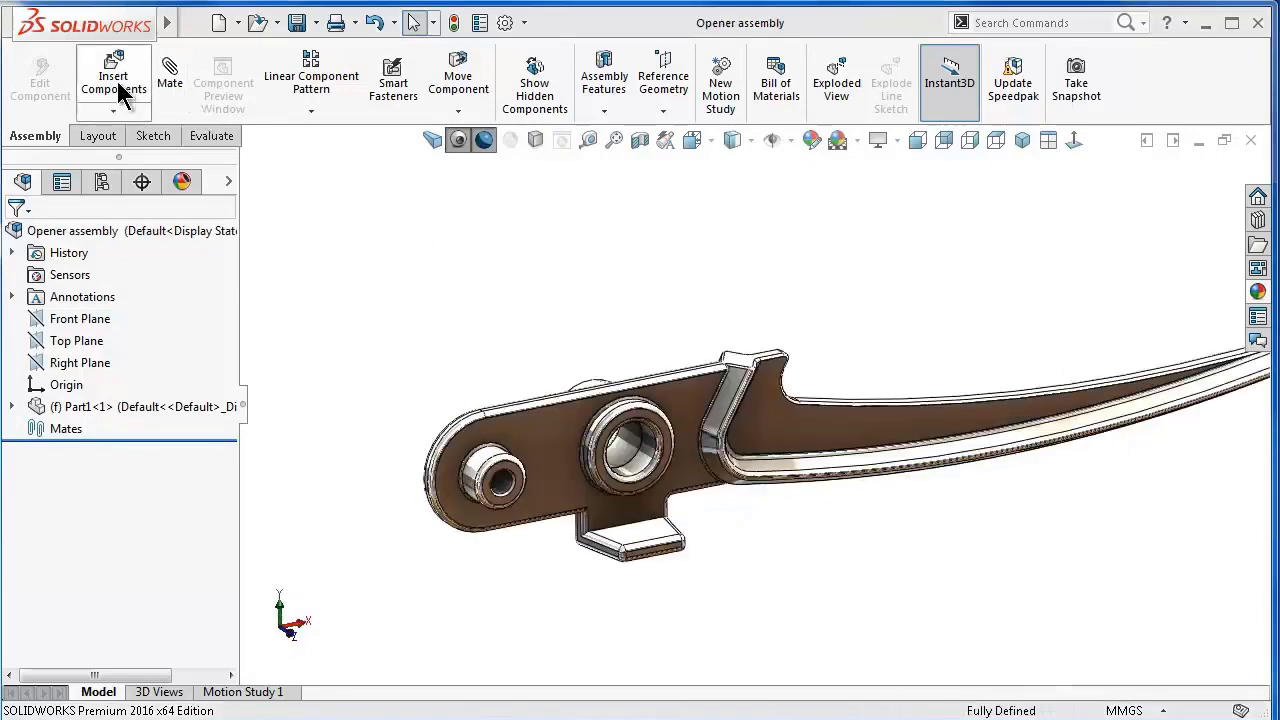
# - Insert Part2 into the assembly next to the Part1 lever
pyautogui.click(118, 88)
pyautogui.click(60, 482)
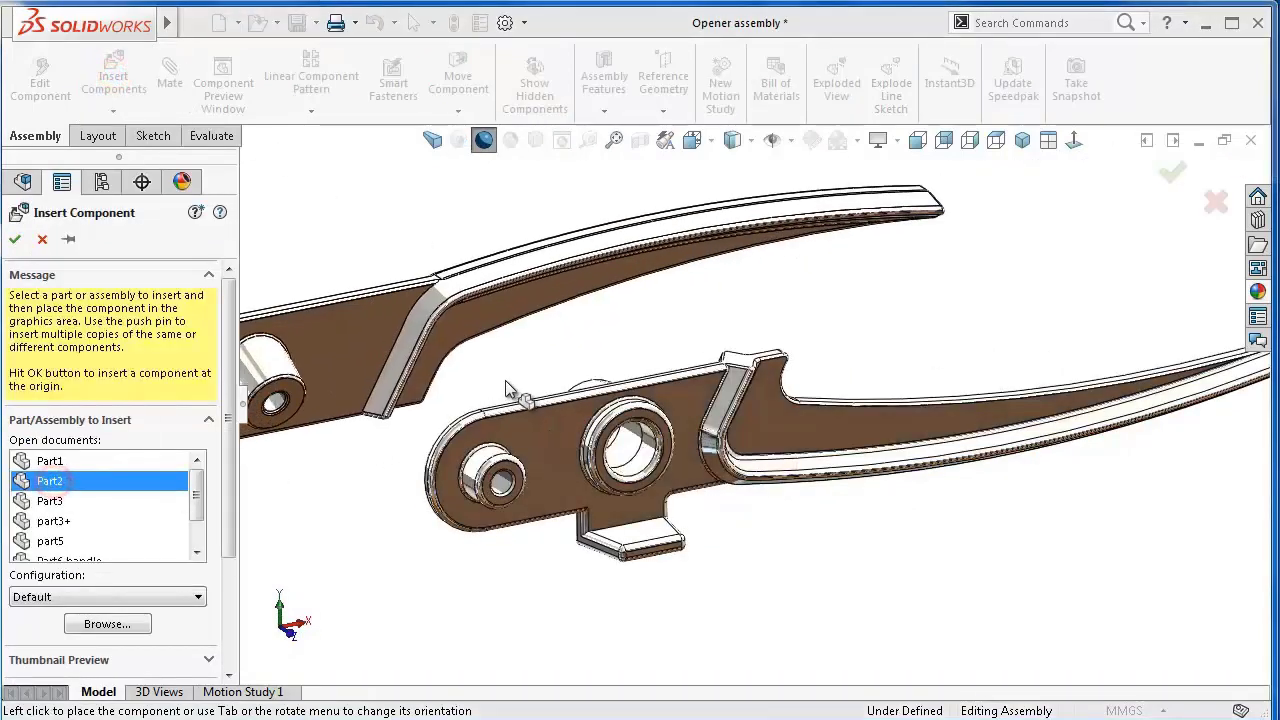
pyautogui.click(758, 305)
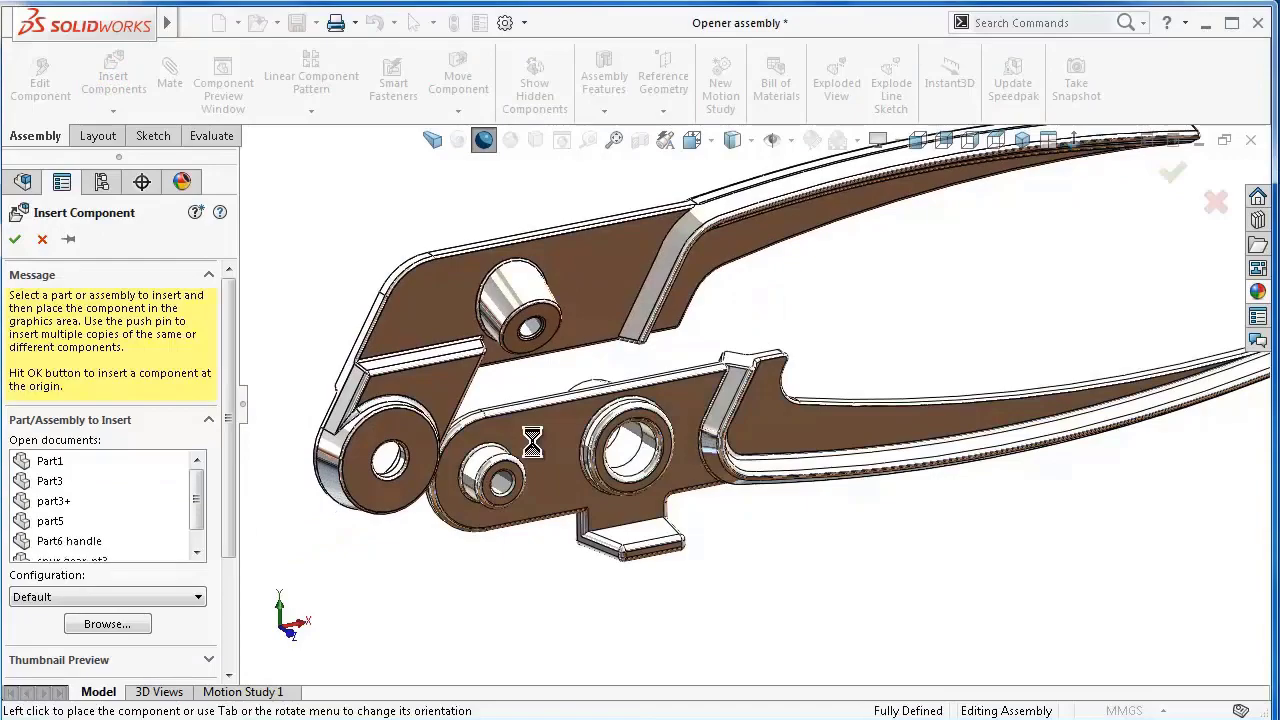
pyautogui.moveTo(492, 458); pyautogui.dragTo(530, 560, button='middle')
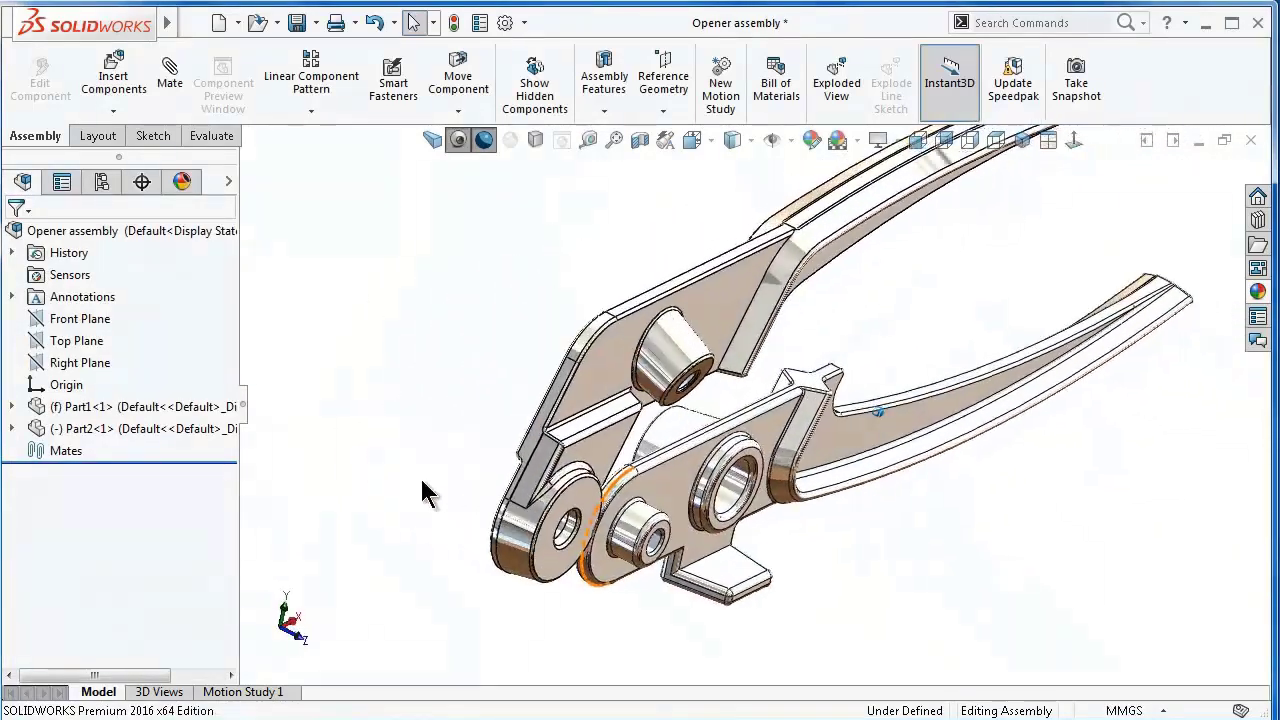
pyautogui.scroll(-3, 530, 560)
pyautogui.scroll(-3, 700, 490)
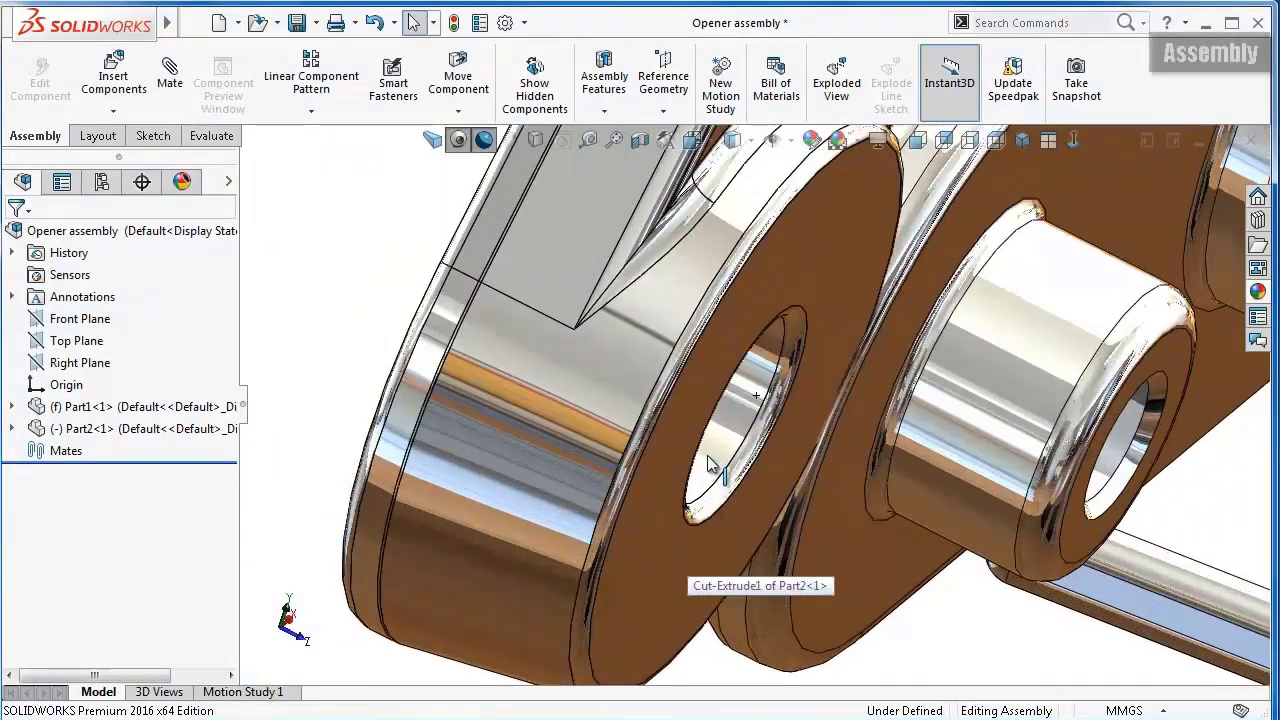
# - Mate Part2's pivot hole concentric with Part1's bushing, adding another cylindrical-face mate
pyautogui.click(708, 463)
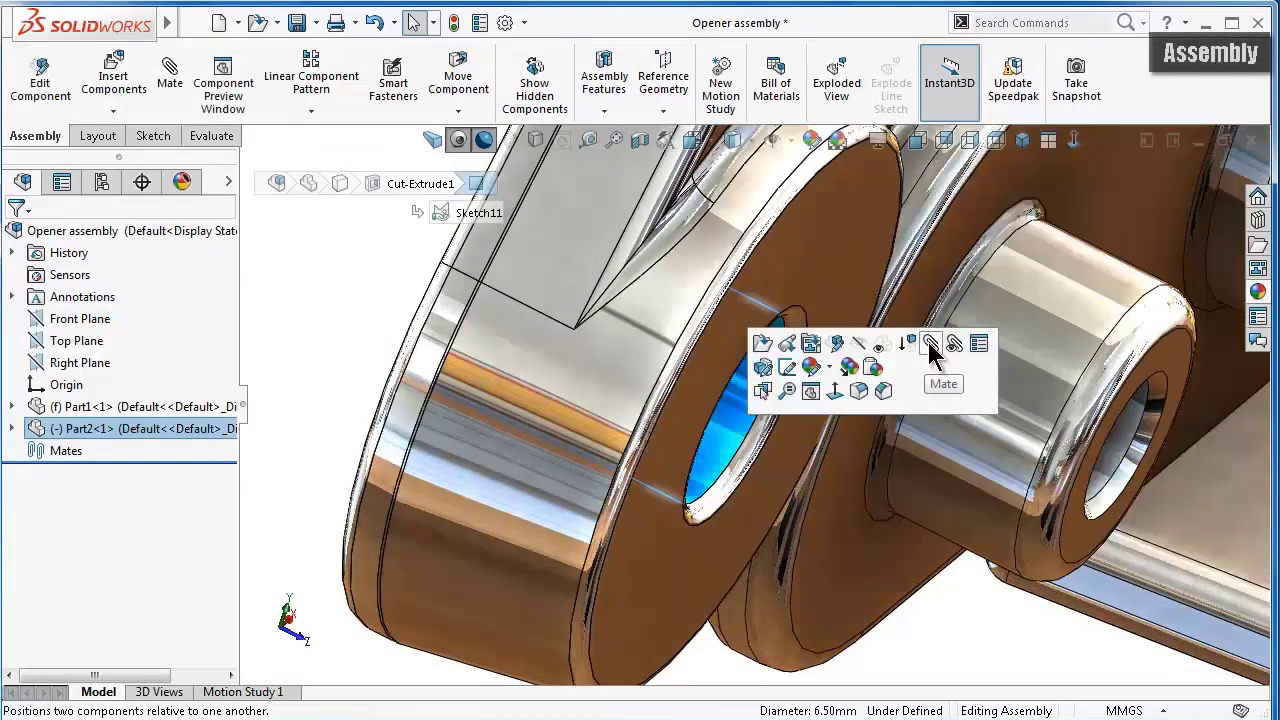
pyautogui.click(929, 343)
pyautogui.press('m')
pyautogui.click(1006, 357)
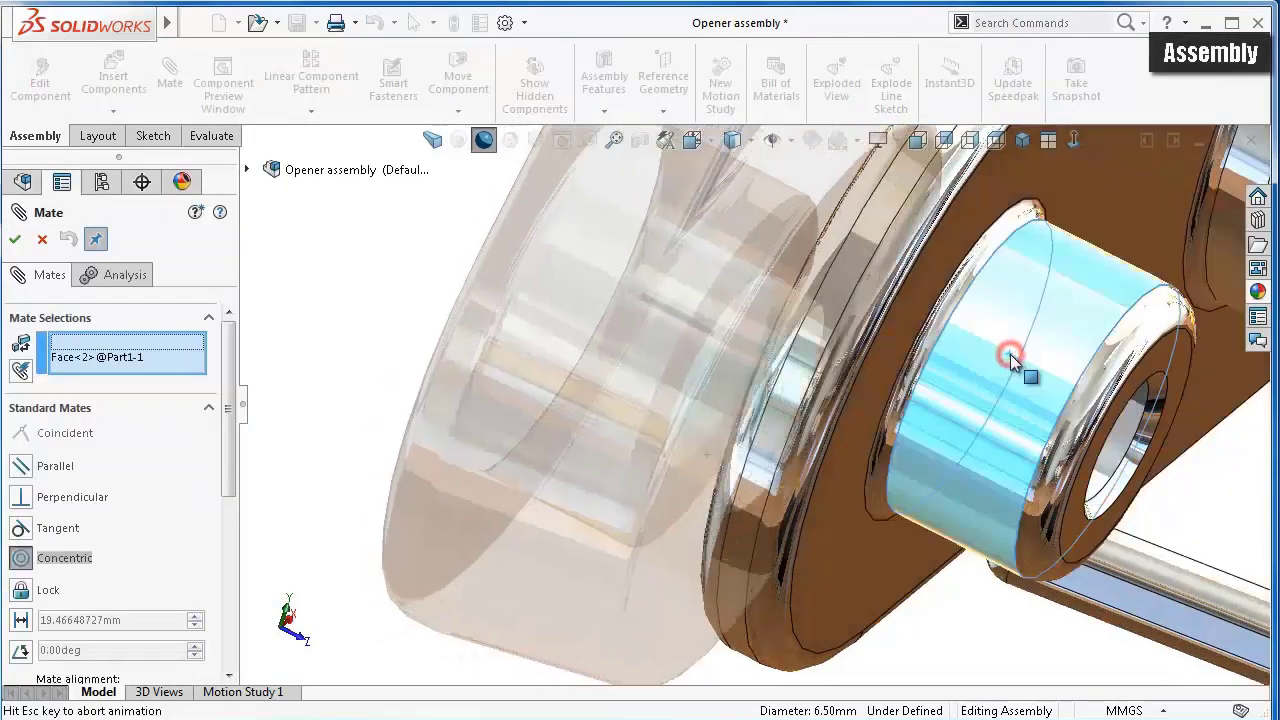
pyautogui.click(1243, 311)
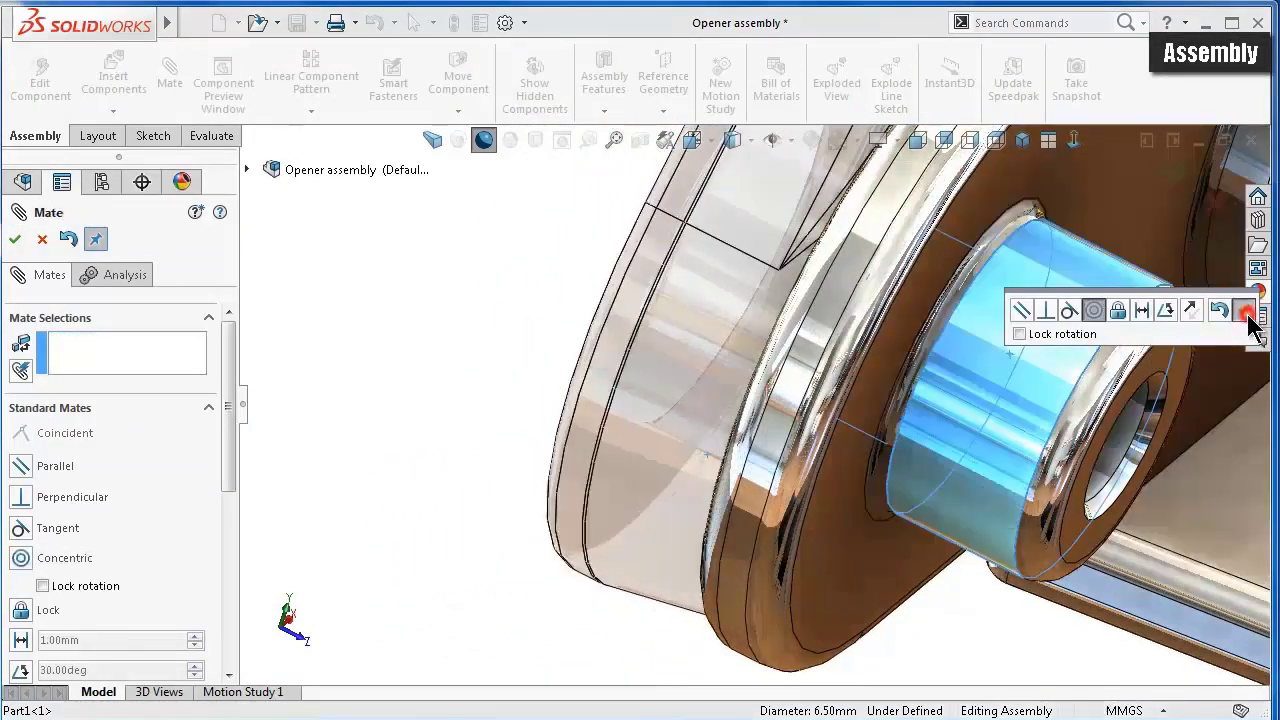
pyautogui.moveTo(1250, 318)
pyautogui.mouseDown(button='middle')
pyautogui.moveTo(1029, 377)
pyautogui.moveTo(766, 313)
pyautogui.mouseUp(button='middle')
pyautogui.click(766, 313)
pyautogui.moveTo(872, 340)
pyautogui.mouseDown(button='middle')
pyautogui.moveTo(956, 452)
pyautogui.moveTo(917, 442)
pyautogui.mouseUp(button='middle')
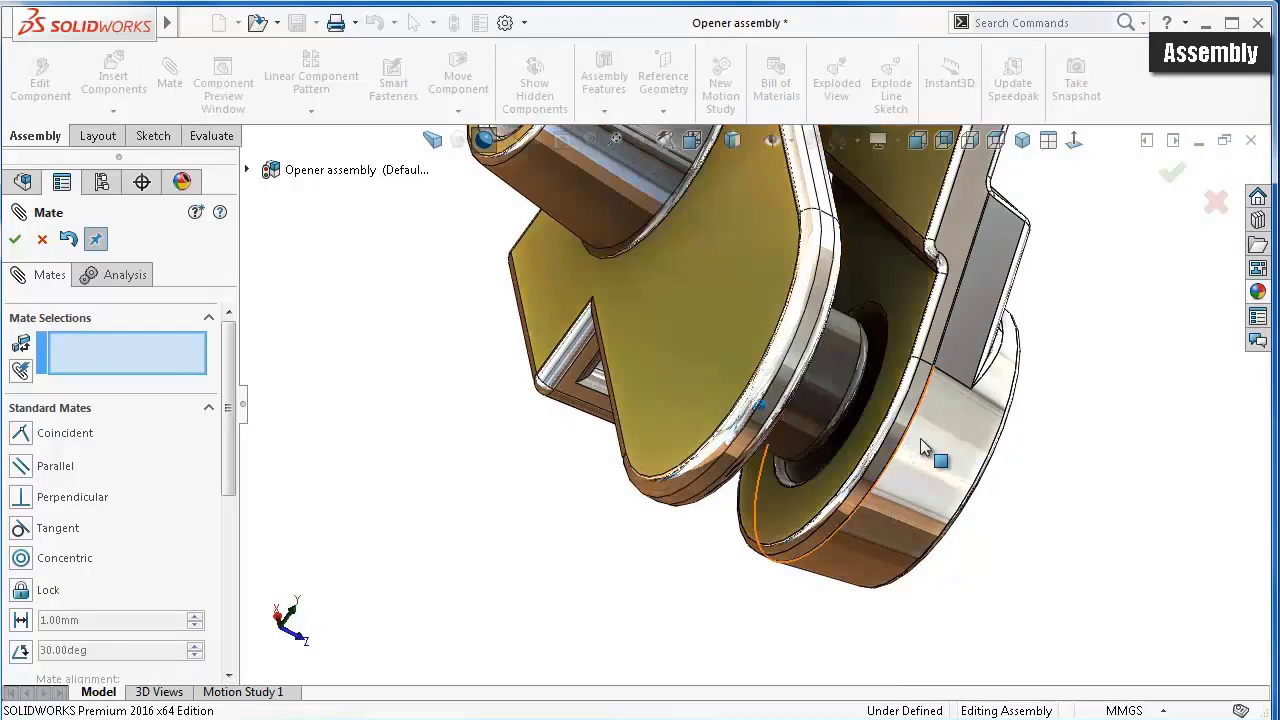
pyautogui.click(921, 438)
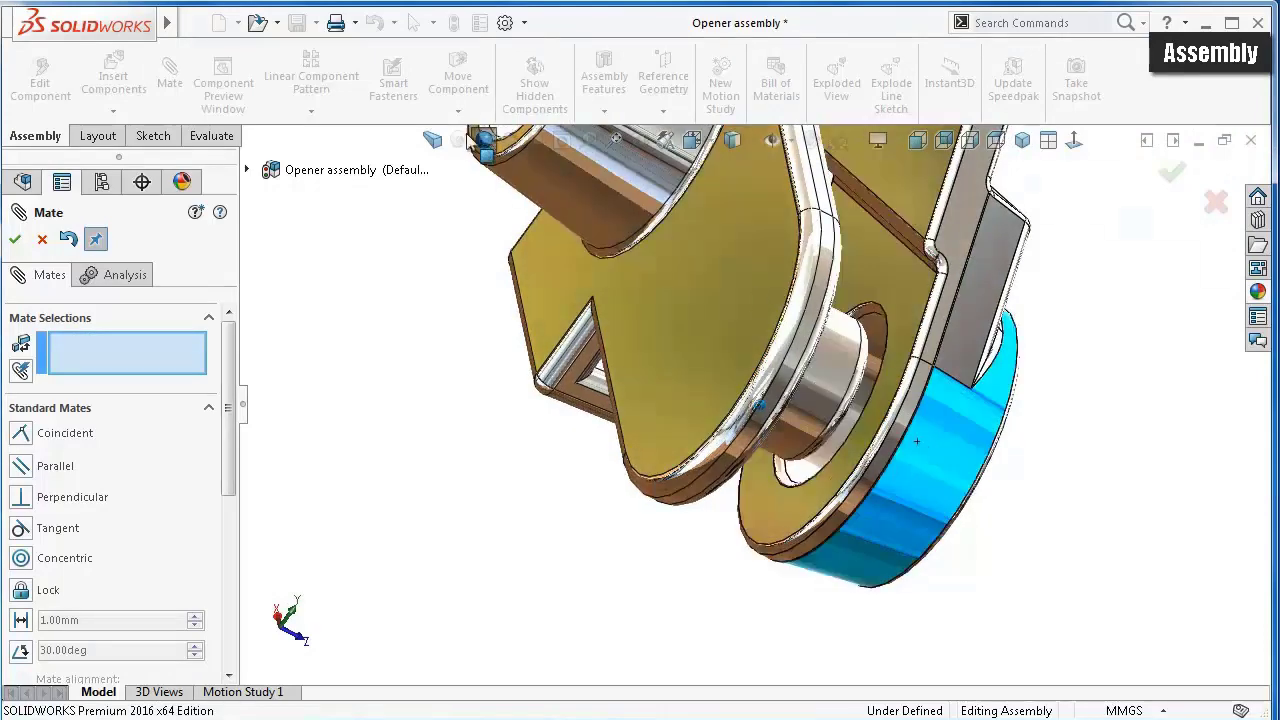
pyautogui.click(1171, 176)
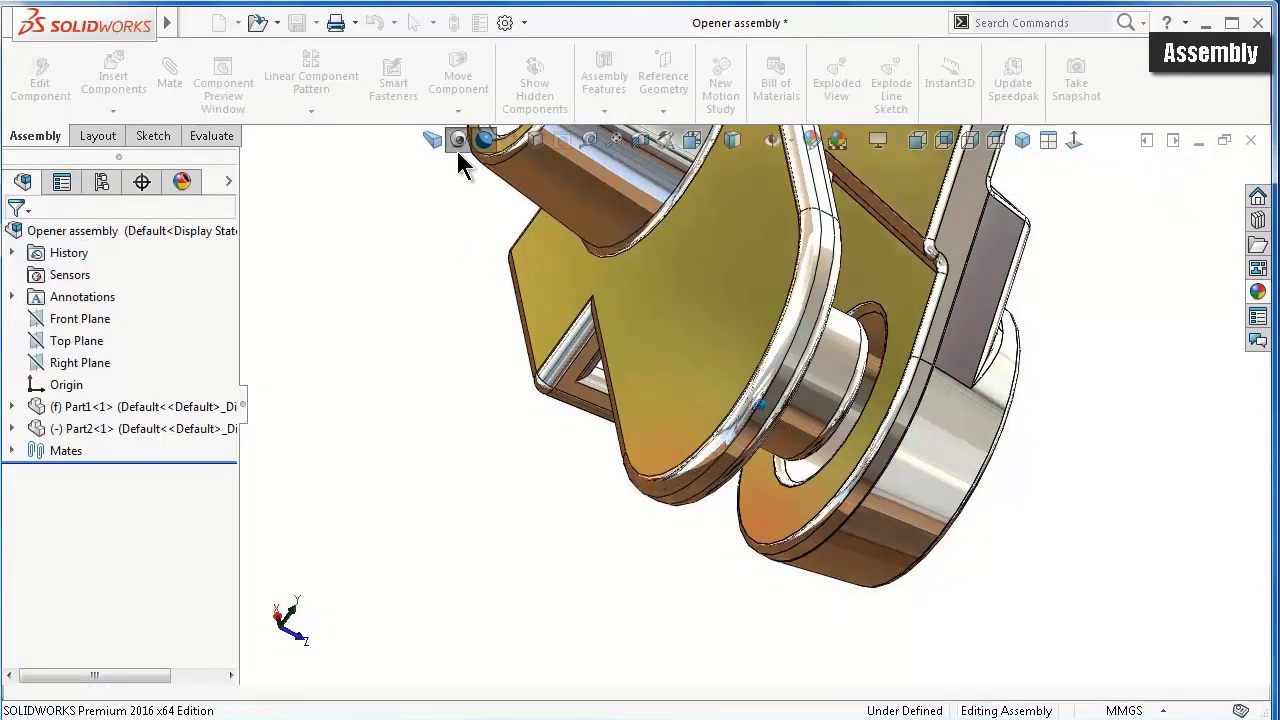
# - Swing Part2 about the pivot pin and orbit to check its motion
pyautogui.moveTo(971, 422)
pyautogui.mouseDown()
pyautogui.moveTo(990, 422)
pyautogui.moveTo(815, 375)
pyautogui.mouseUp()
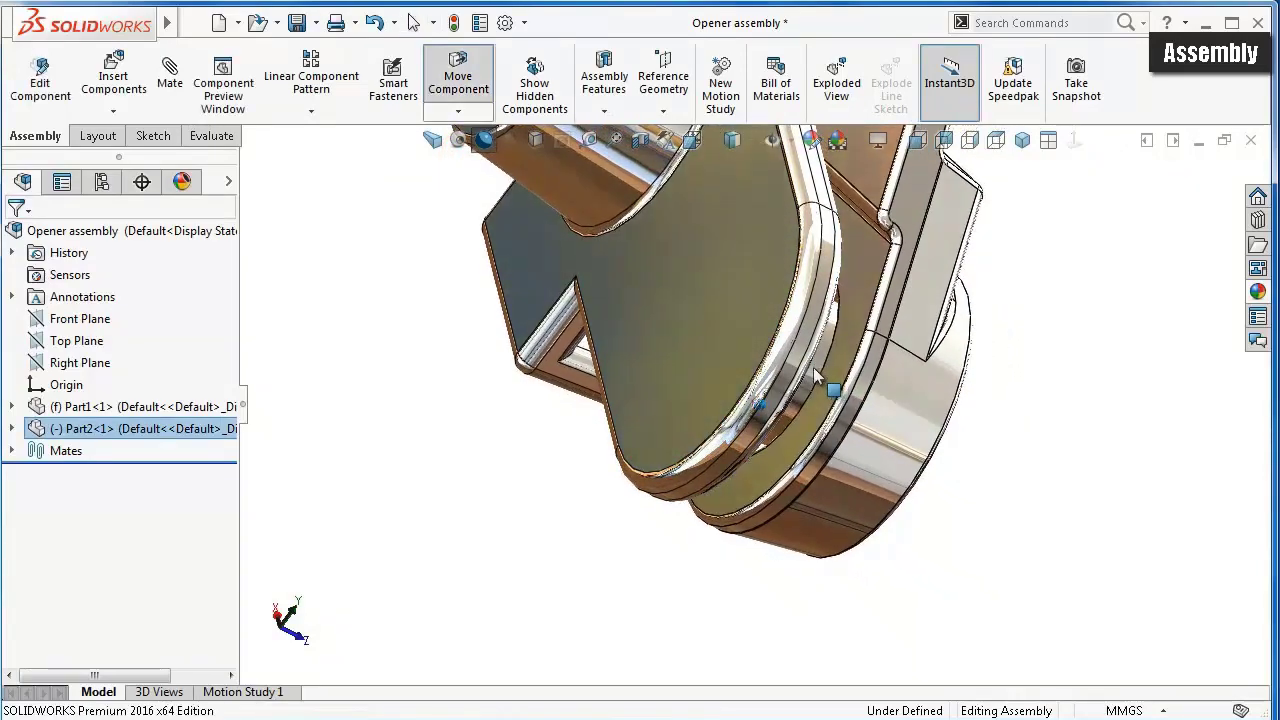
pyautogui.moveTo(813, 367)
pyautogui.mouseDown(button='middle')
pyautogui.moveTo(858, 402)
pyautogui.moveTo(733, 399)
pyautogui.moveTo(859, 399)
pyautogui.moveTo(788, 405)
pyautogui.moveTo(980, 518)
pyautogui.mouseUp(button='middle')
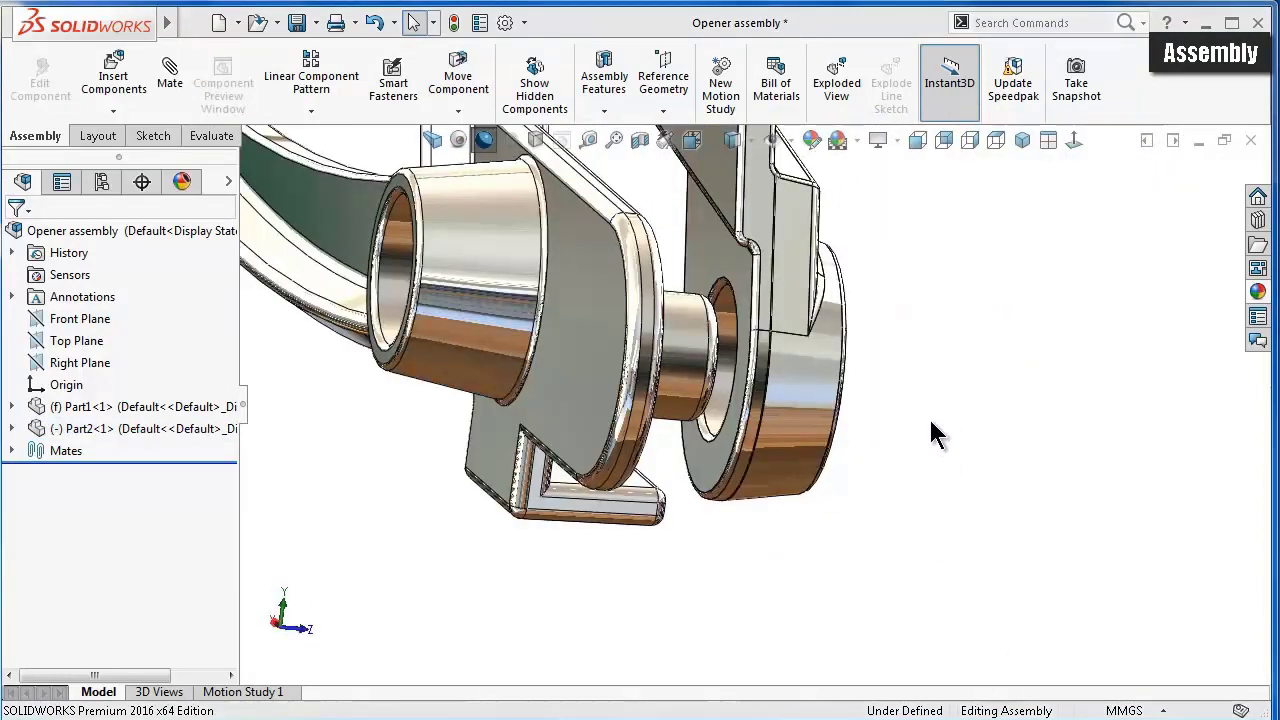
pyautogui.moveTo(935, 432)
pyautogui.mouseDown(button='middle')
pyautogui.moveTo(937, 417)
pyautogui.moveTo(750, 410)
pyautogui.mouseUp(button='middle')
# - Select Part2 in the assembly and open it in its own window
pyautogui.click(775, 396)
pyautogui.scroll(-2, 748, 390)
pyautogui.scroll(-2, 752, 385)
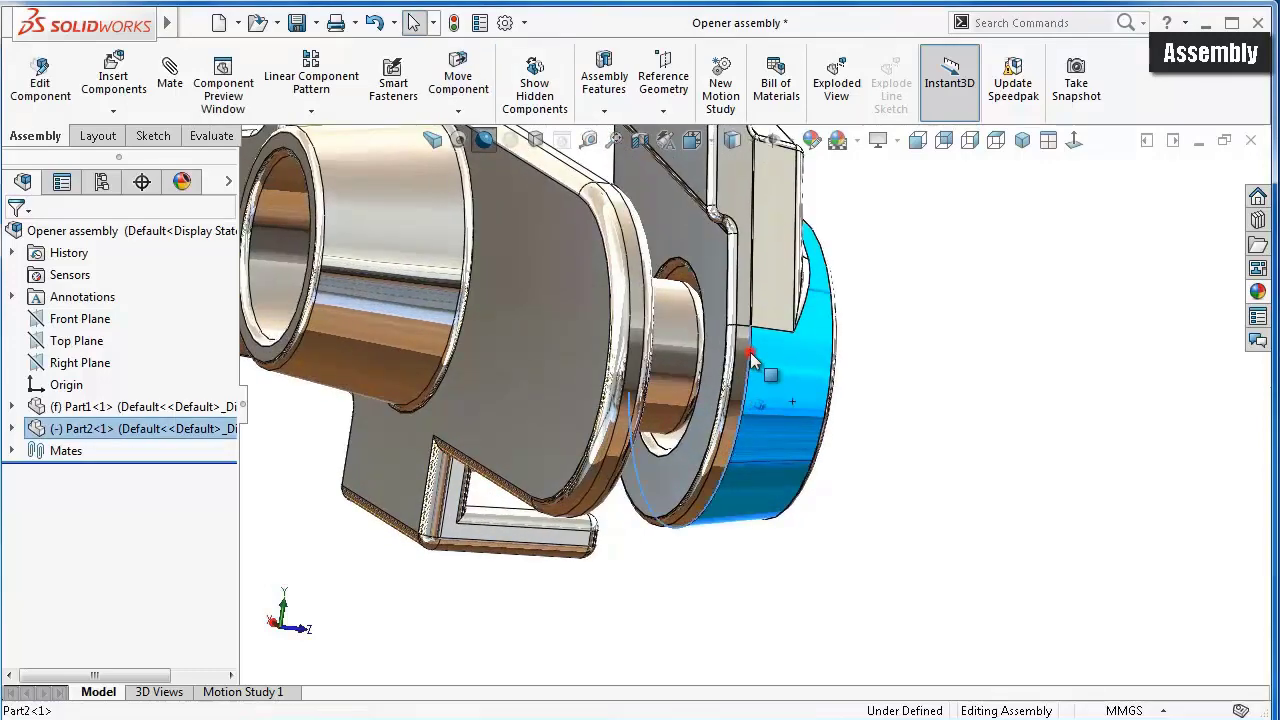
pyautogui.click(748, 380)
pyautogui.click(805, 422)
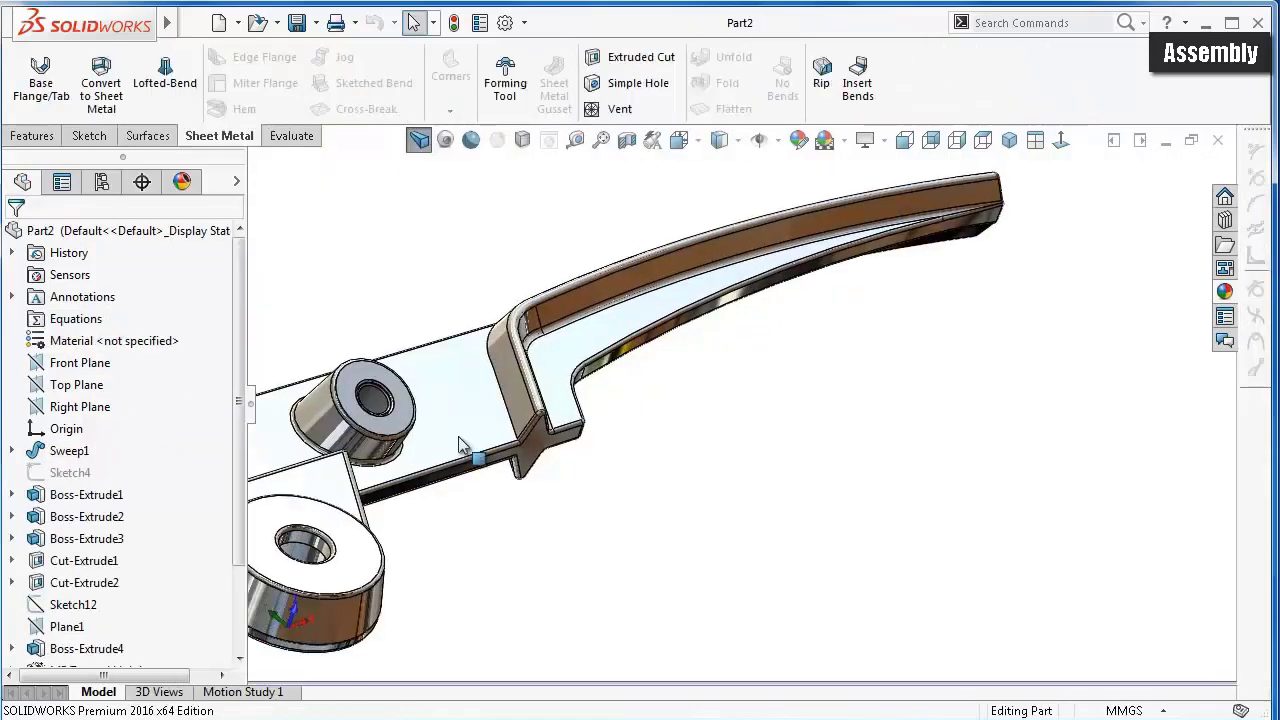
# - Change Part2's pivot hole diameter to 10.02mm and rebuild the part
pyautogui.moveTo(598, 487)
pyautogui.mouseDown(button='middle')
pyautogui.moveTo(712, 600)
pyautogui.moveTo(939, 635)
pyautogui.mouseUp(button='middle')
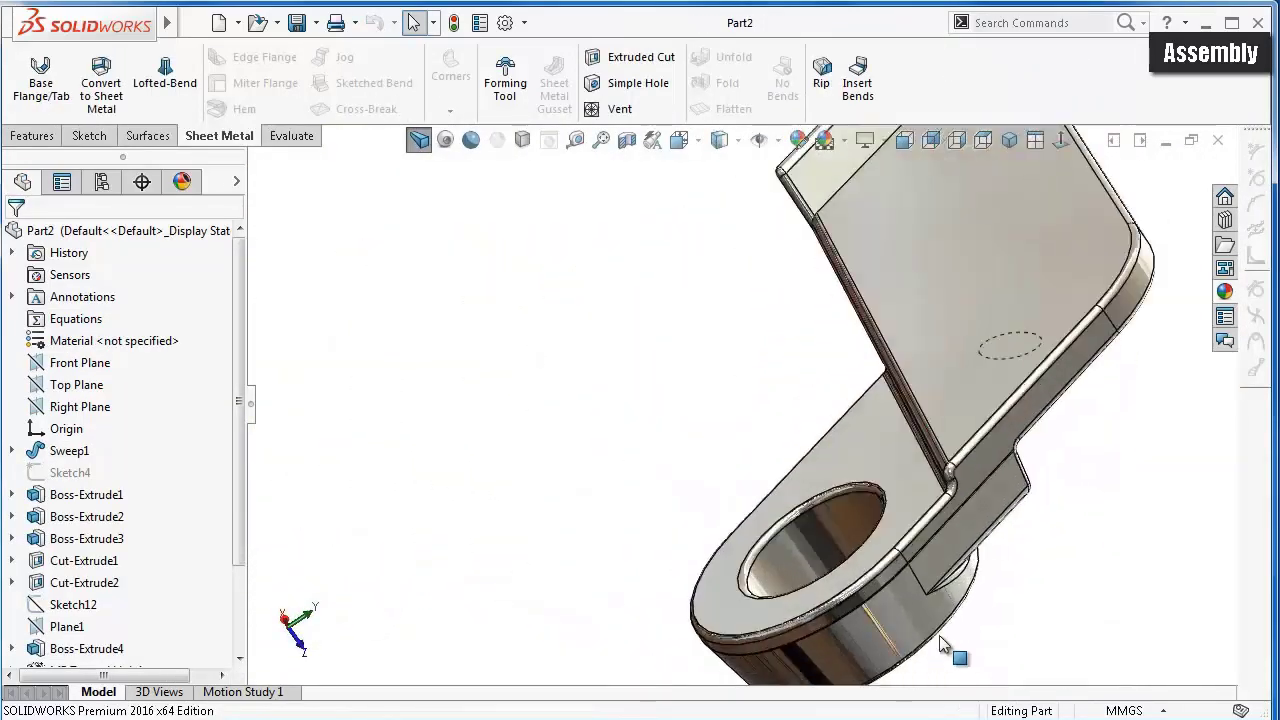
pyautogui.scroll(-3, 669, 357)
pyautogui.click(678, 385)
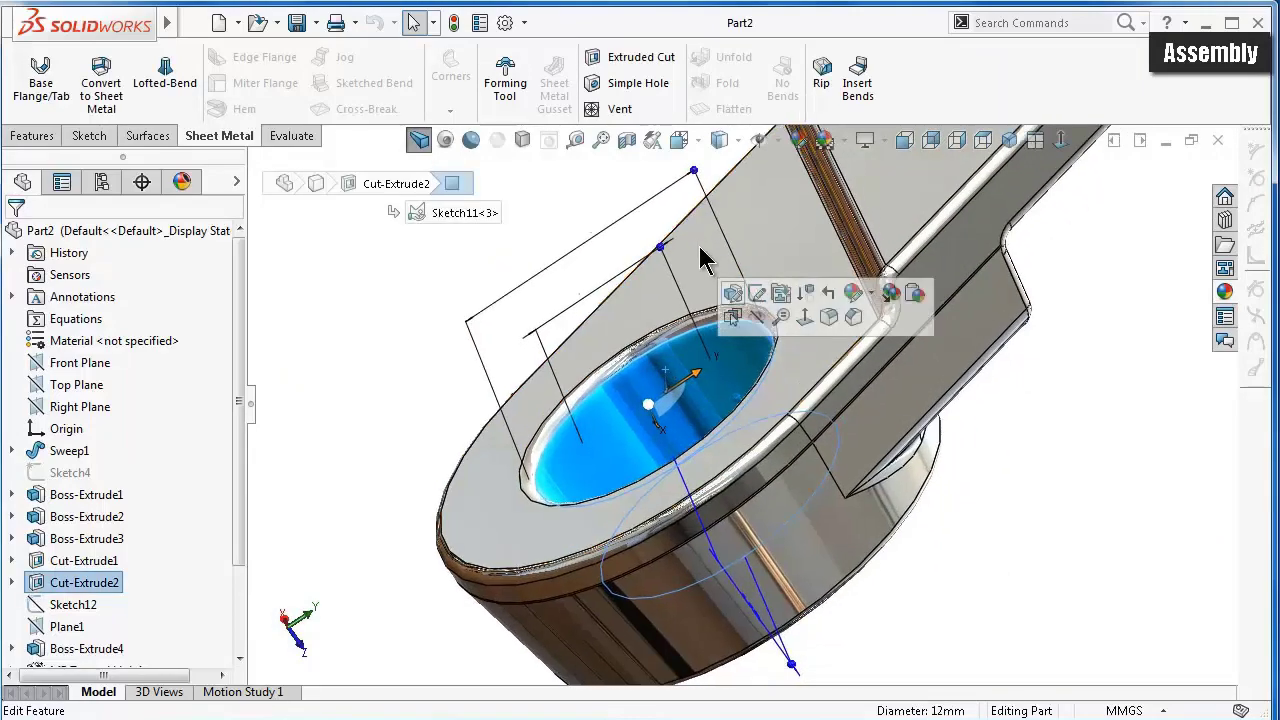
pyautogui.moveTo(678, 385); pyautogui.dragTo(505, 250, button='middle')
pyautogui.scroll(3, 490, 245)
pyautogui.scroll(-1, 520, 265)
pyautogui.scroll(-1, 565, 272)
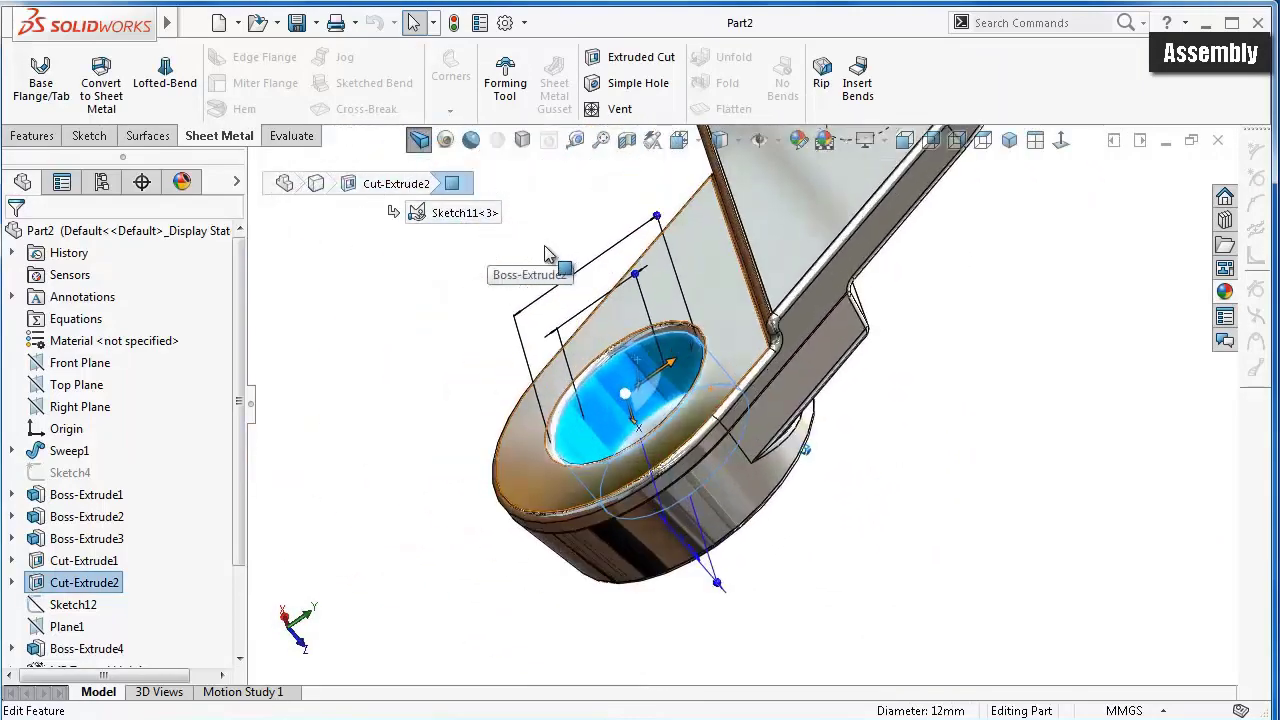
pyautogui.scroll(-1, 585, 285)
pyautogui.scroll(-1, 608, 285)
pyautogui.moveTo(608, 285); pyautogui.dragTo(545, 277, button='middle')
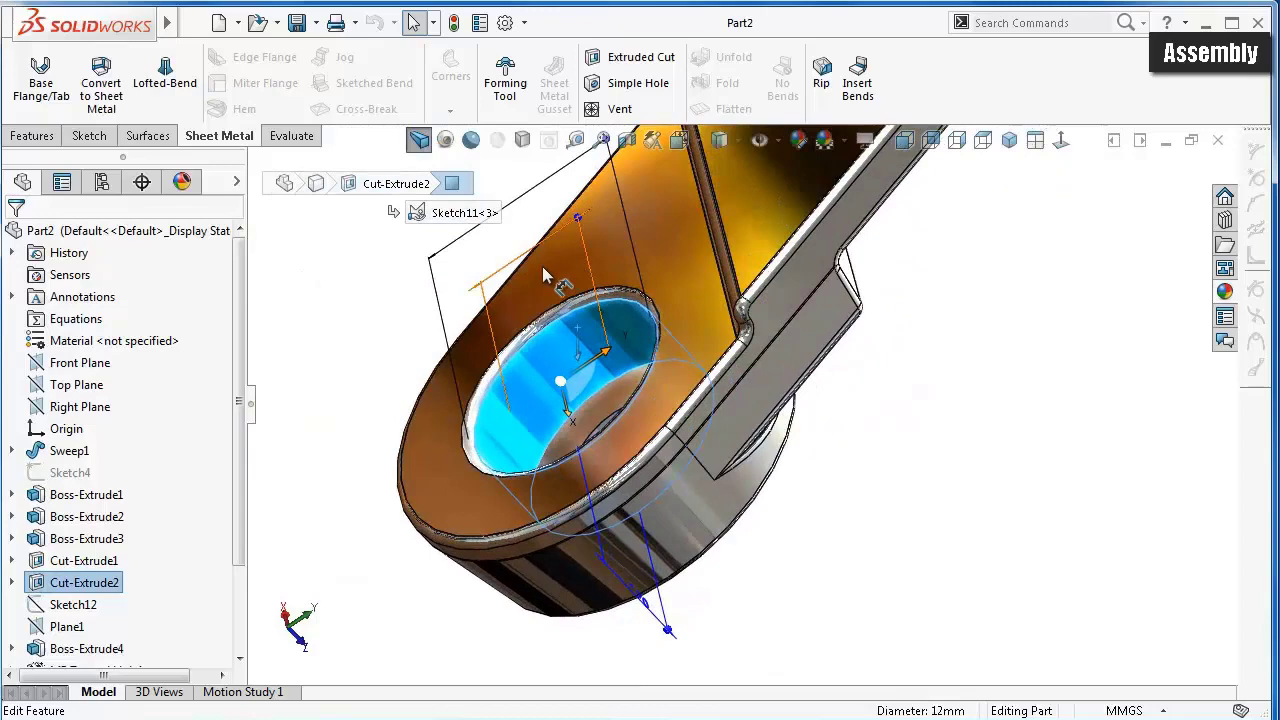
pyautogui.click(517, 197)
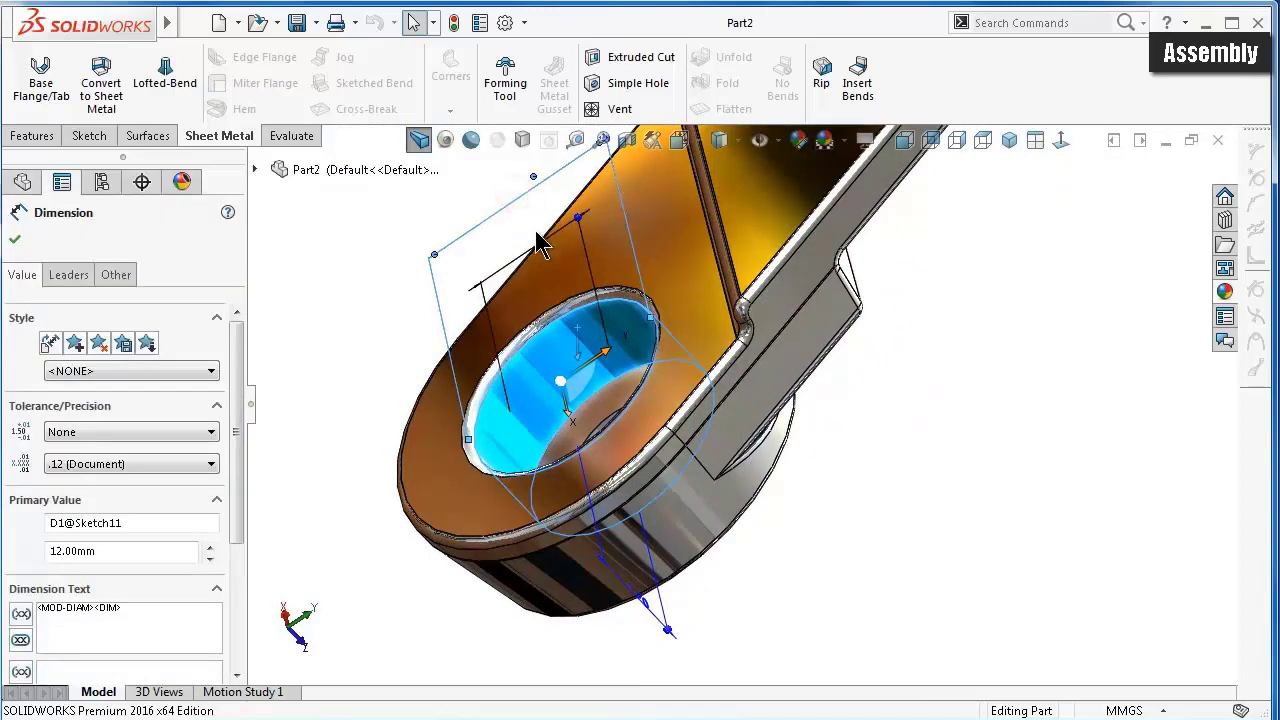
pyautogui.hotkey('ctrl', '8')
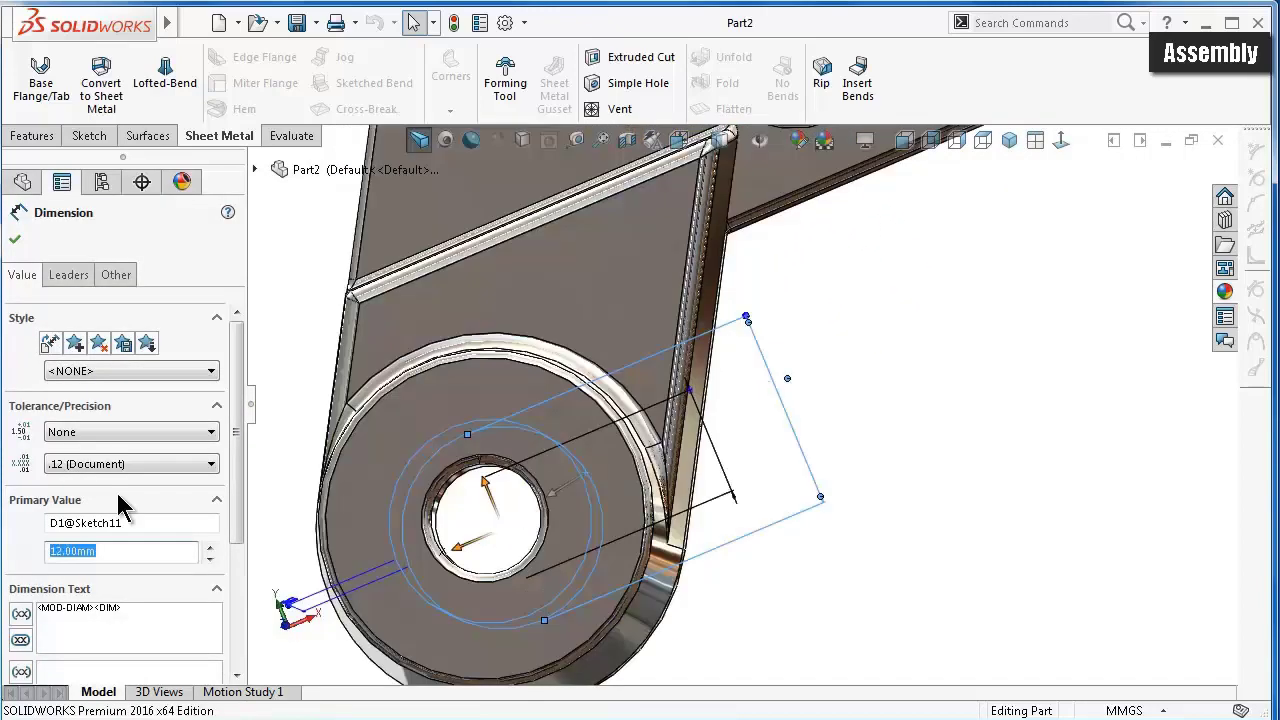
pyautogui.write('10.02')
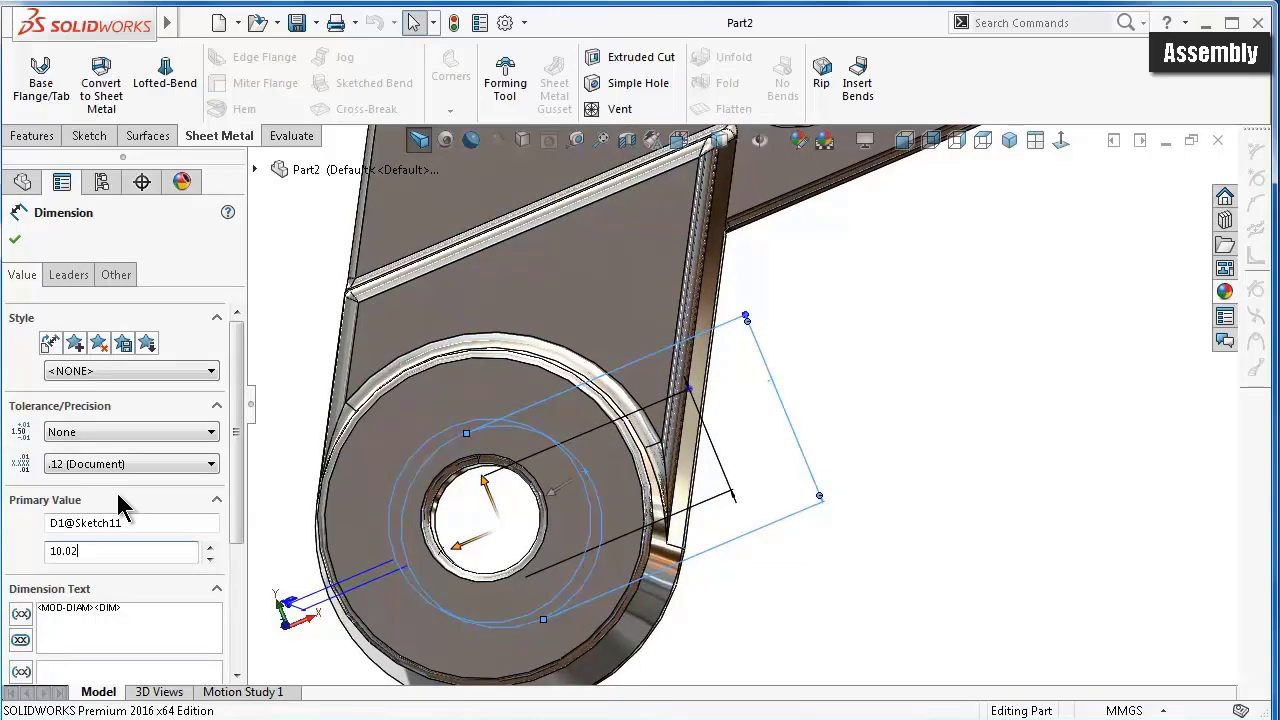
pyautogui.press('Return')
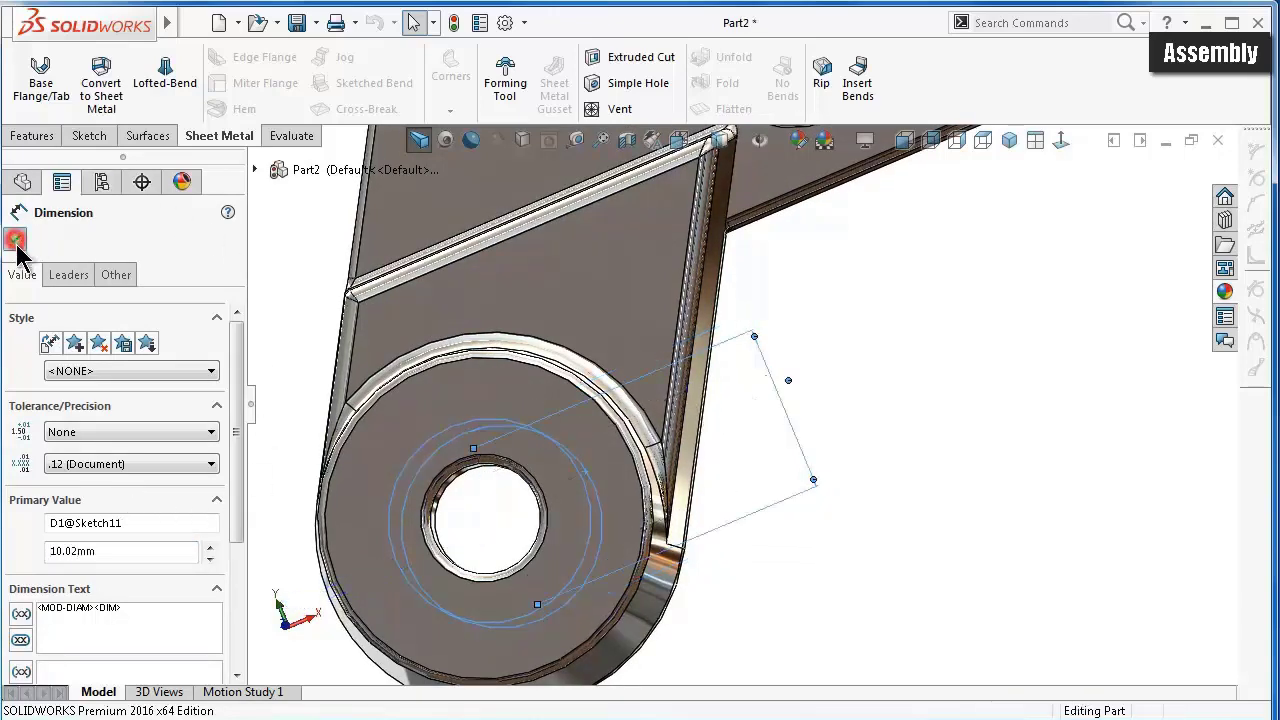
pyautogui.click(15, 241)
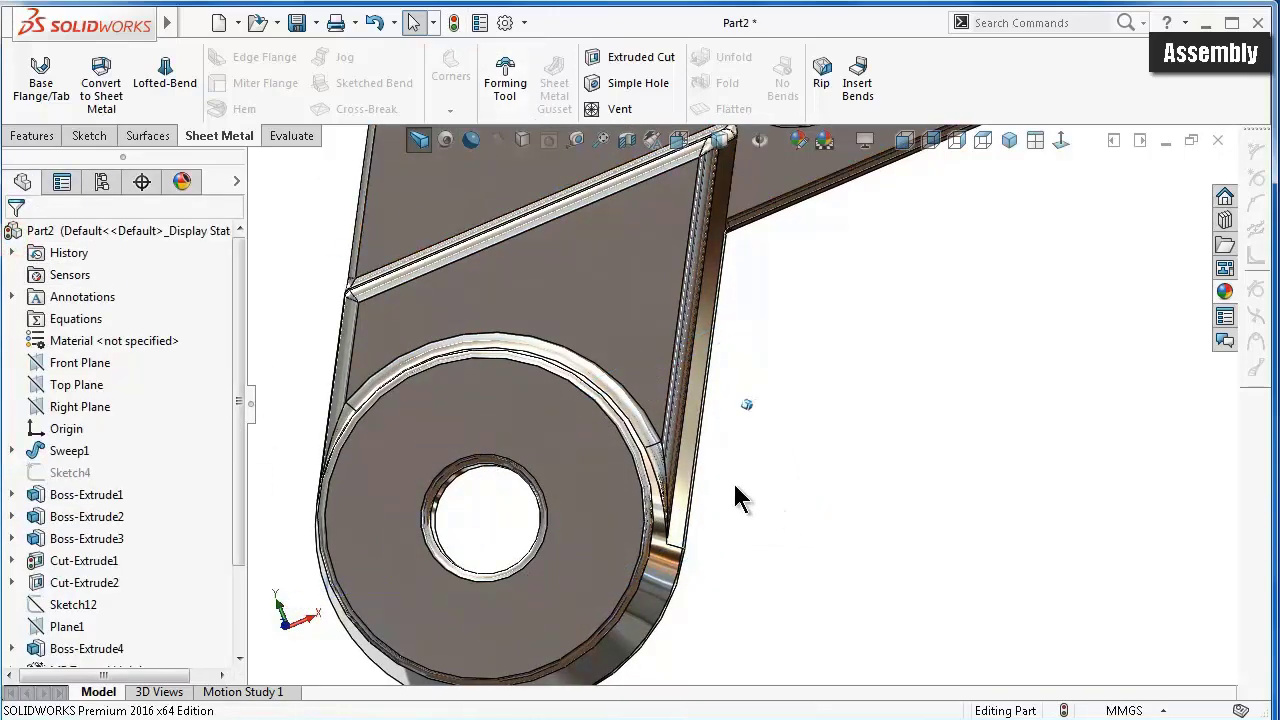
# - Inspect the resized hole, save Part2, and return to the Opener assembly
pyautogui.moveTo(738, 497)
pyautogui.mouseDown(button='middle')
pyautogui.moveTo(766, 466)
pyautogui.moveTo(771, 480)
pyautogui.moveTo(818, 486)
pyautogui.mouseUp(button='middle')
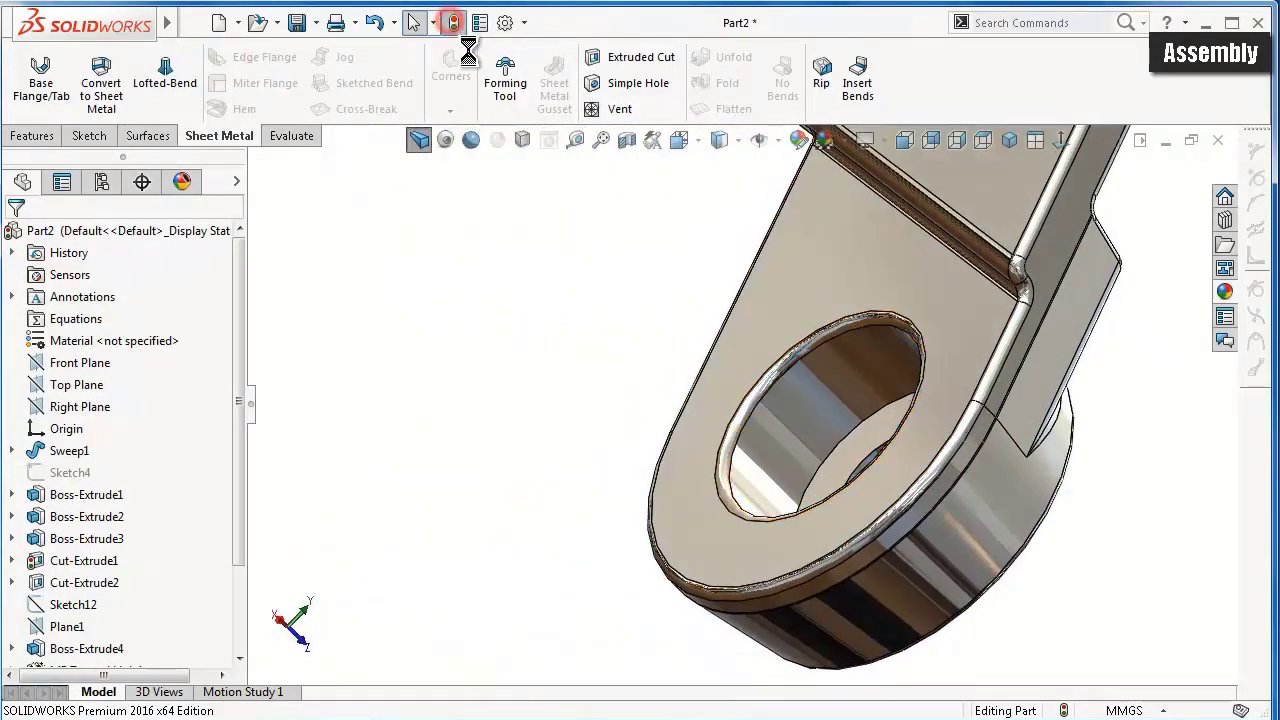
pyautogui.moveTo(585, 428)
pyautogui.mouseDown(button='middle')
pyautogui.moveTo(849, 365)
pyautogui.moveTo(882, 380)
pyautogui.mouseUp(button='middle')
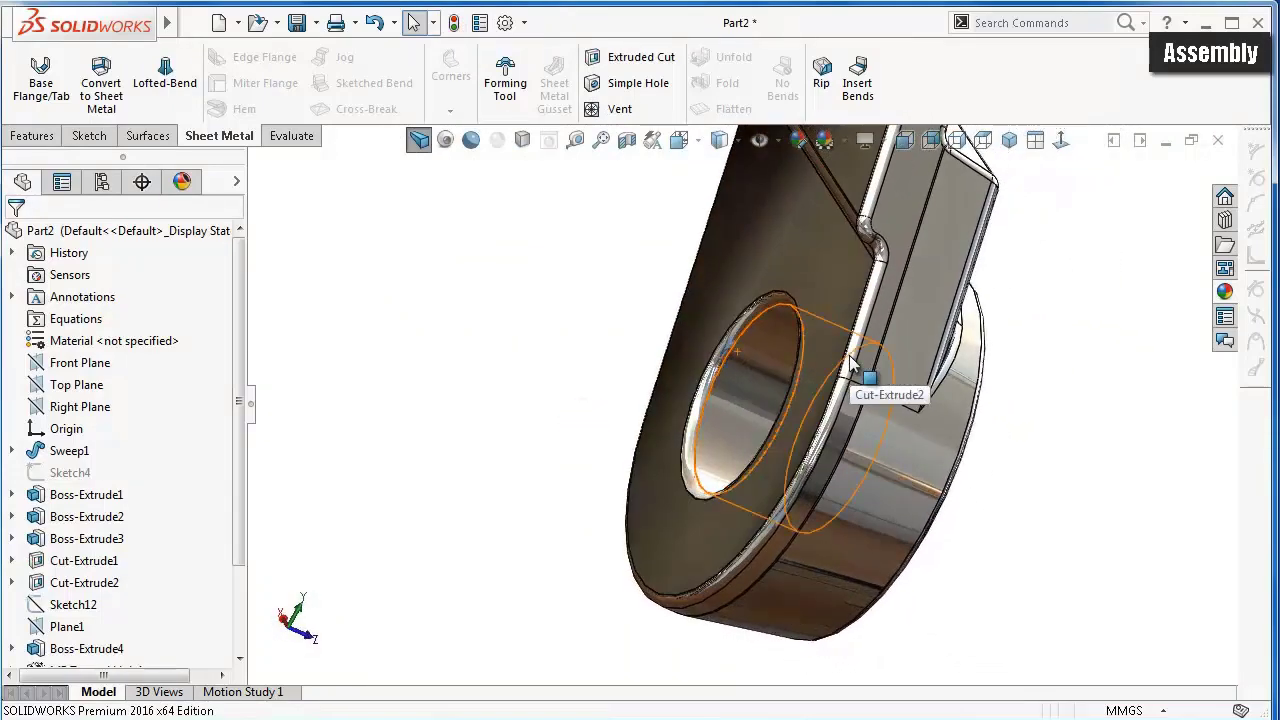
pyautogui.click(300, 26)
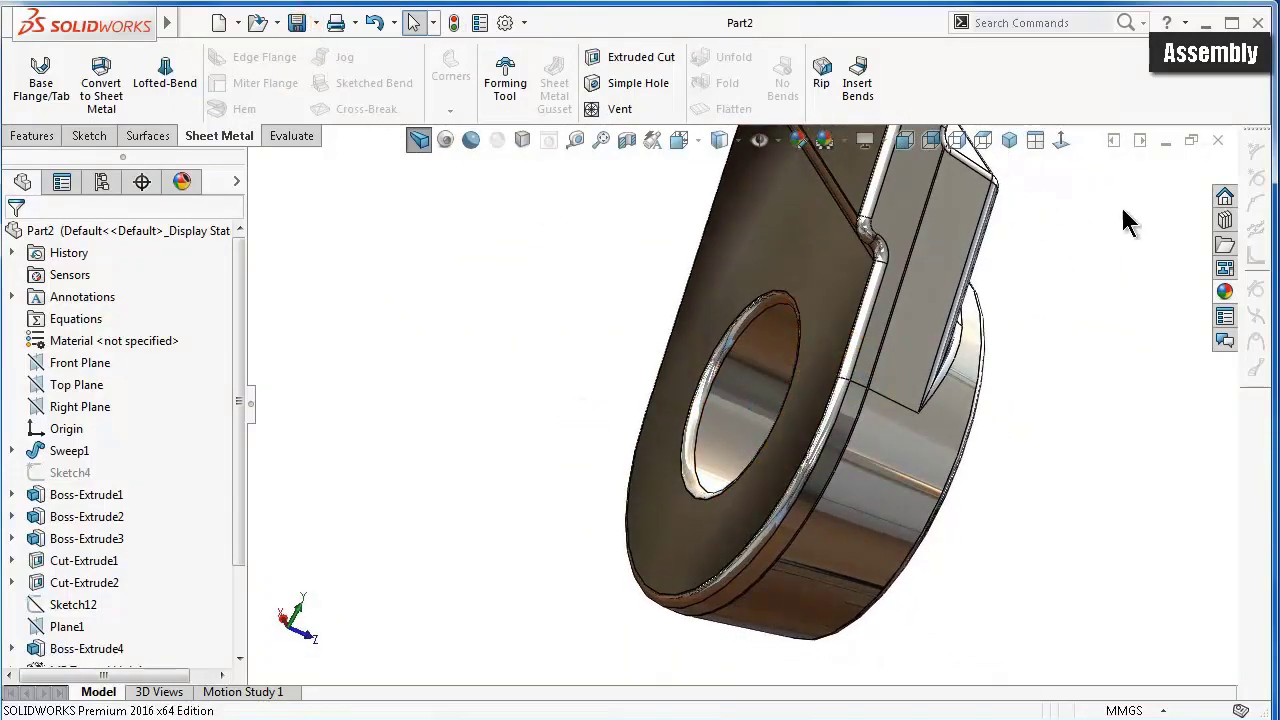
pyautogui.click(1165, 141)
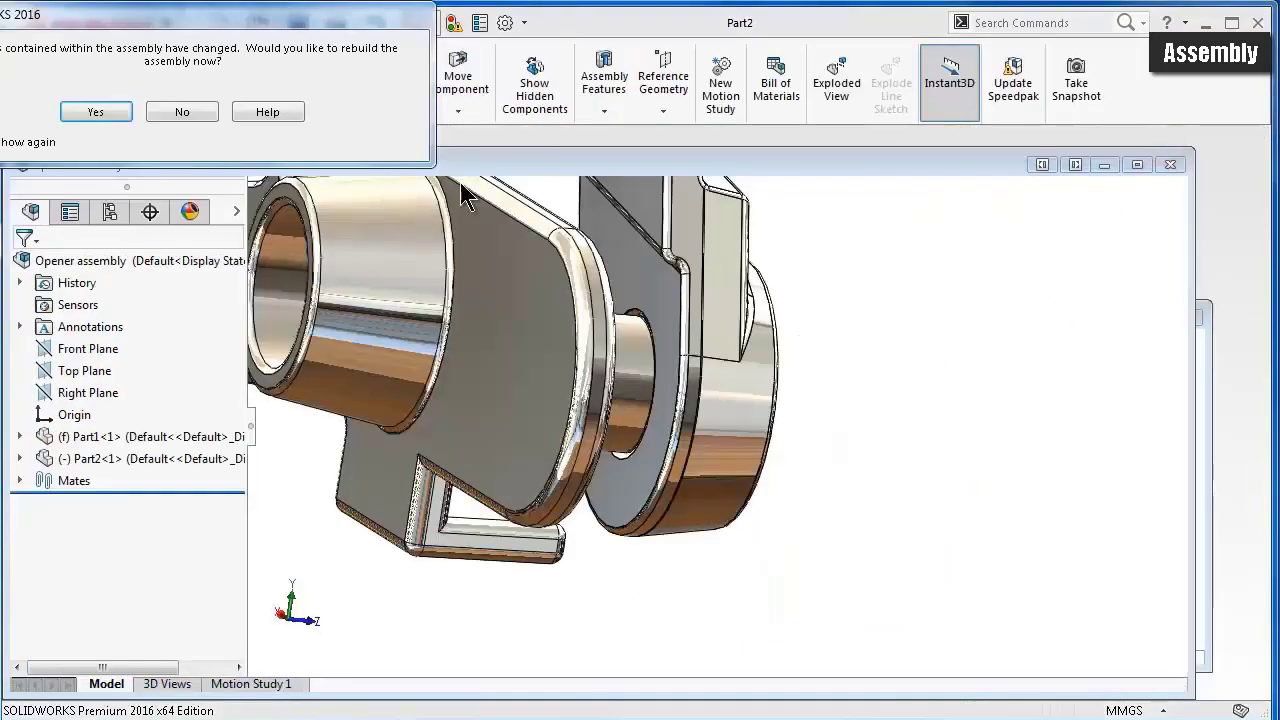
# - Rebuild the Opener assembly with the updated Part2 and maximize its window
pyautogui.click(147, 115)
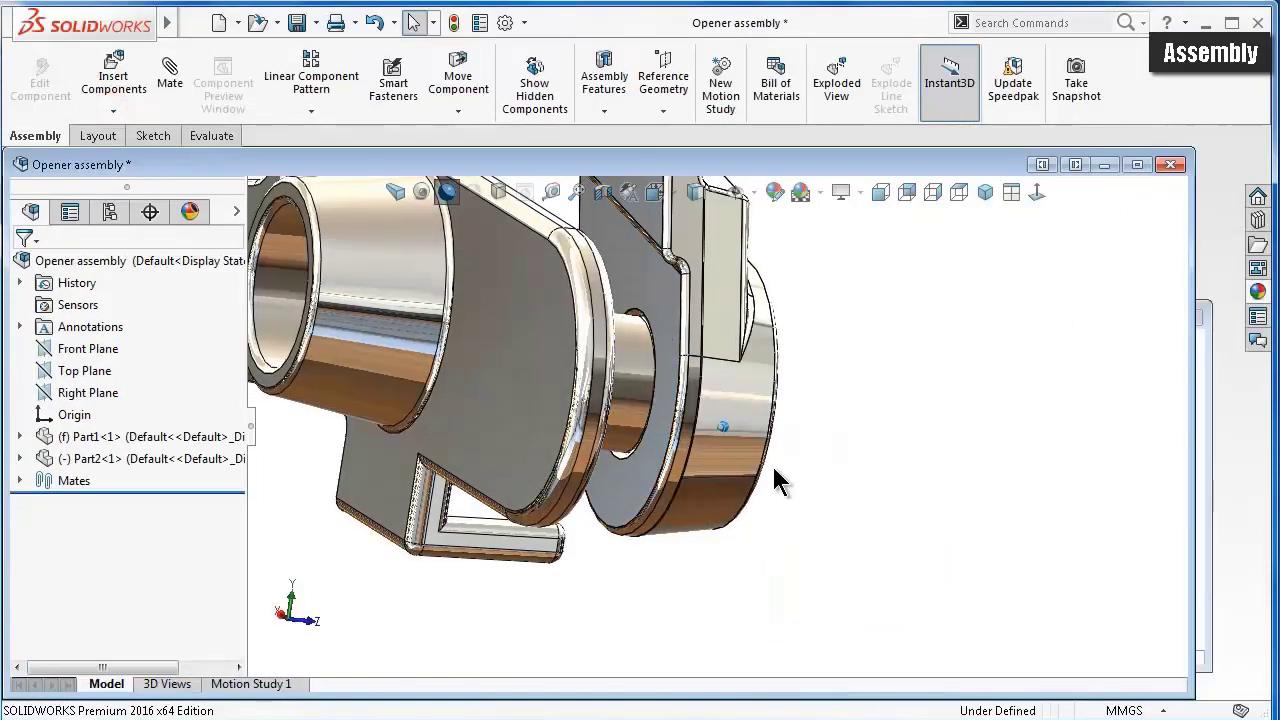
pyautogui.moveTo(769, 454)
pyautogui.mouseDown(button='middle')
pyautogui.moveTo(680, 405)
pyautogui.moveTo(698, 390)
pyautogui.moveTo(795, 415)
pyautogui.mouseUp(button='middle')
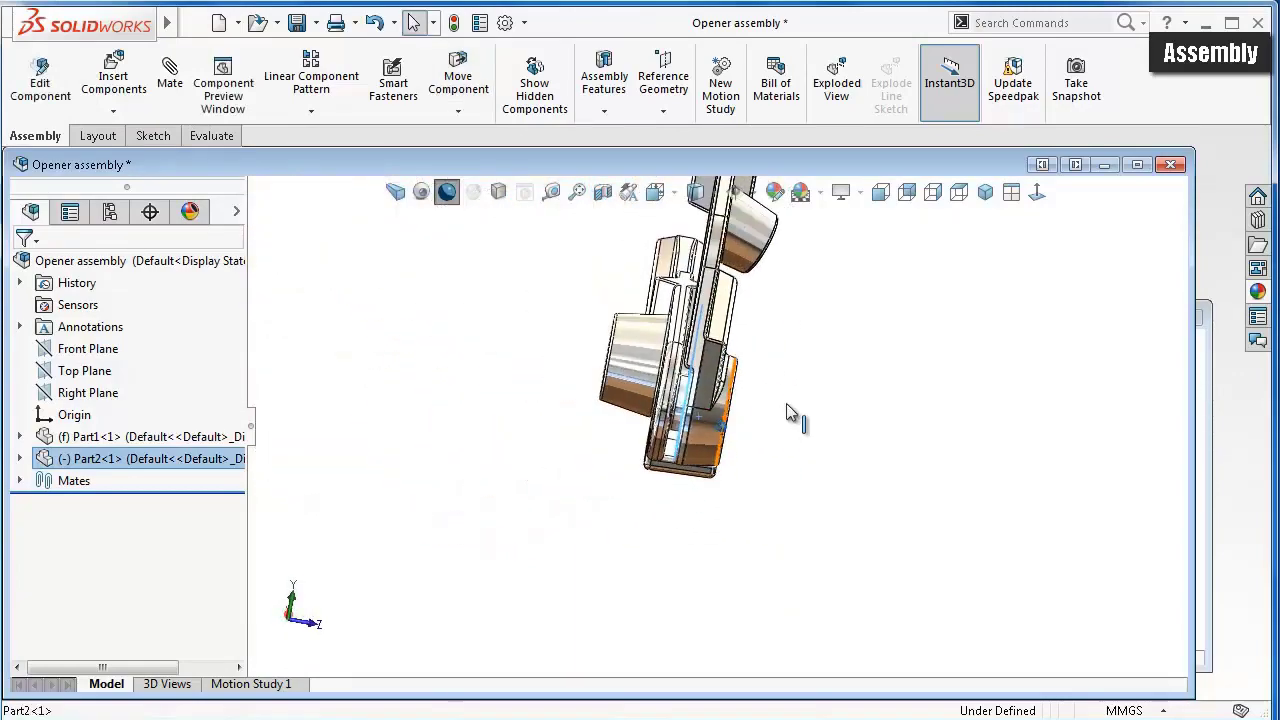
pyautogui.click(1136, 164)
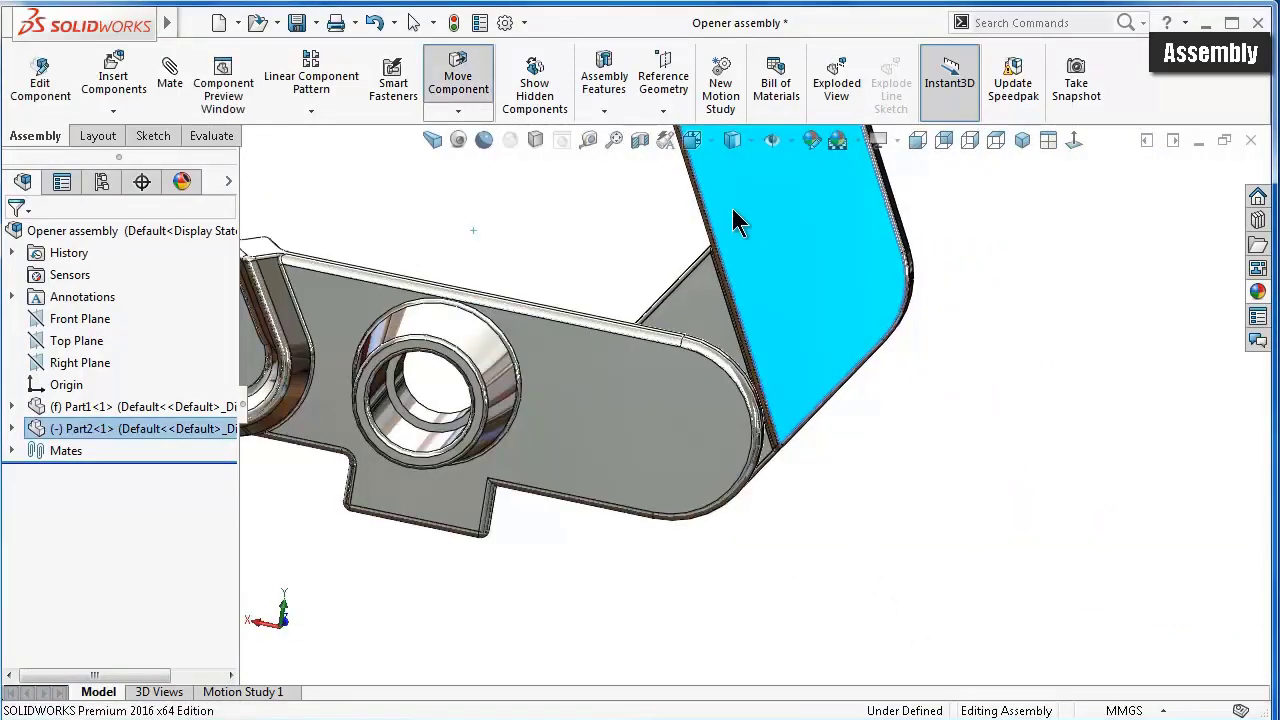
# - Drag Part2 to a new swing angle about its pivot, then select a rounded edge of Part1
pyautogui.moveTo(732, 208)
pyautogui.mouseDown()
pyautogui.moveTo(745, 239)
pyautogui.moveTo(687, 205)
pyautogui.moveTo(597, 222)
pyautogui.moveTo(521, 262)
pyautogui.moveTo(505, 286)
pyautogui.moveTo(521, 258)
pyautogui.moveTo(677, 243)
pyautogui.moveTo(473, 230)
pyautogui.mouseUp()
pyautogui.press('Escape')
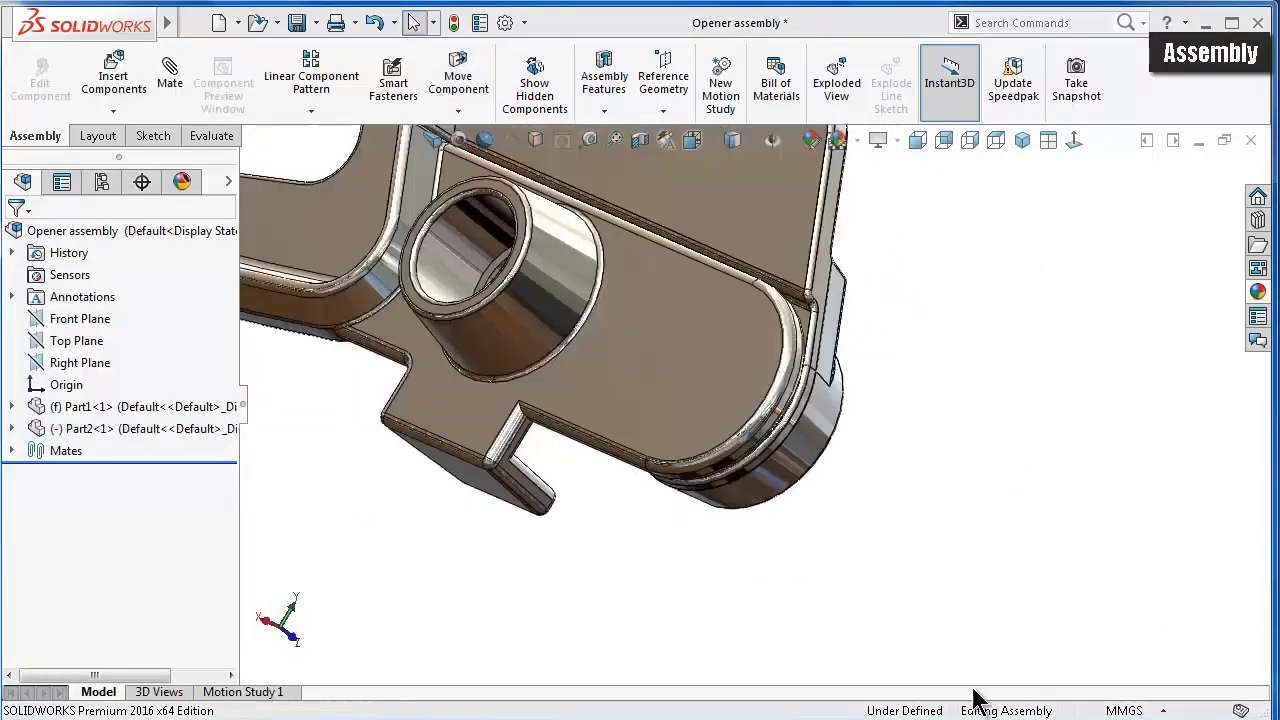
pyautogui.moveTo(957, 458); pyautogui.dragTo(957, 445, button='middle')
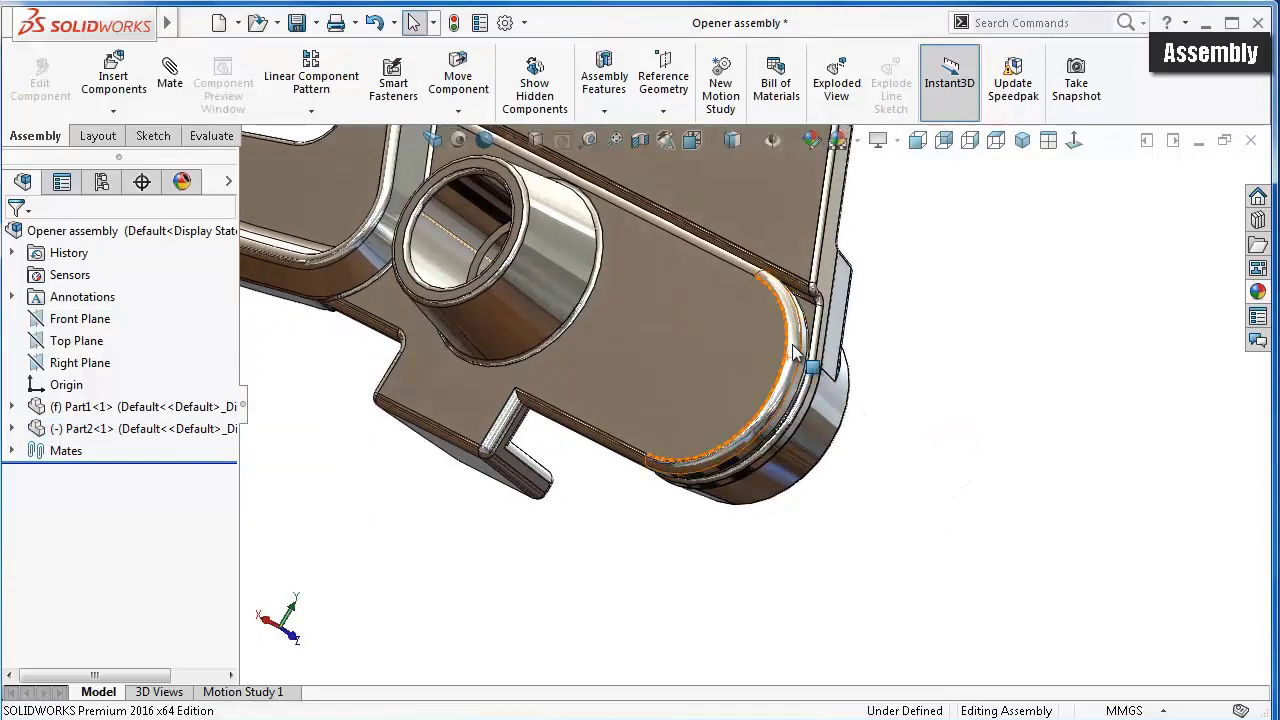
pyautogui.click(795, 350)
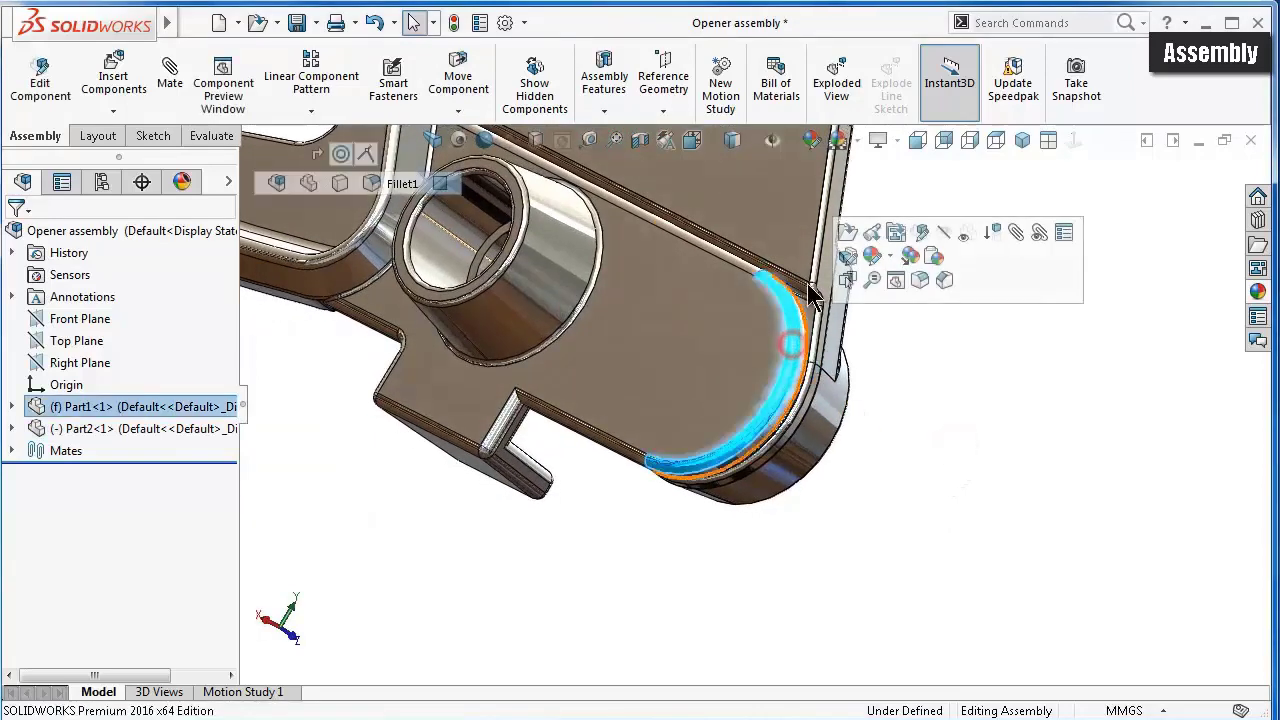
# - Open Part1 on its own and select the Fillet1 face on its left end
pyautogui.click(846, 233)
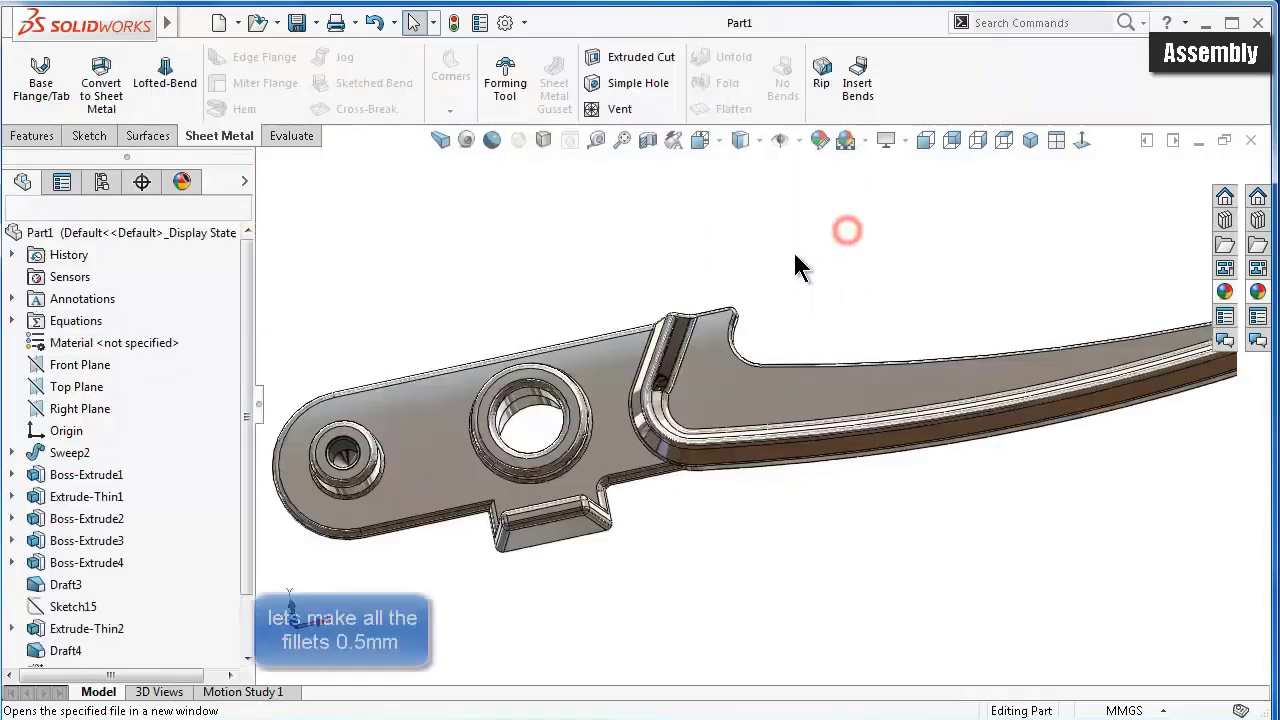
pyautogui.moveTo(398, 403); pyautogui.dragTo(526, 336, button='middle')
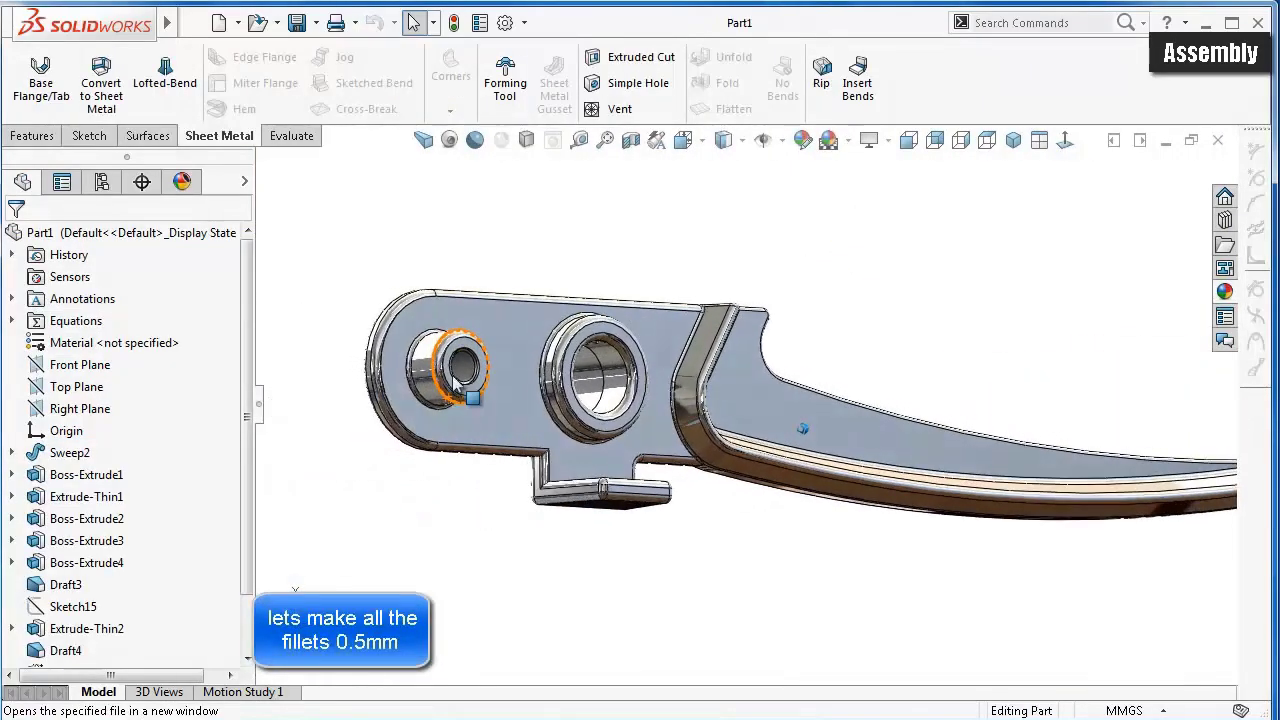
pyautogui.scroll(-3, 526, 336)
pyautogui.click(526, 336)
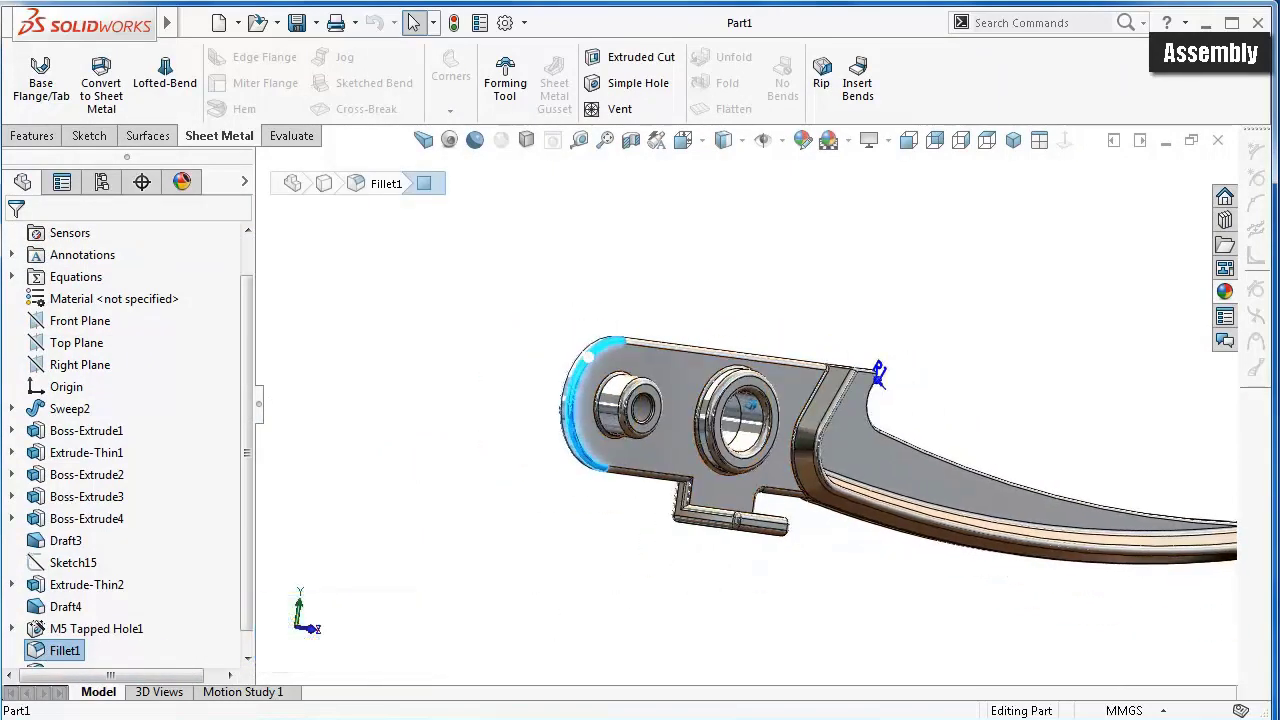
# - Reduce Part1's Fillet1 radius from 1mm to 0.5mm
pyautogui.click(36, 651)
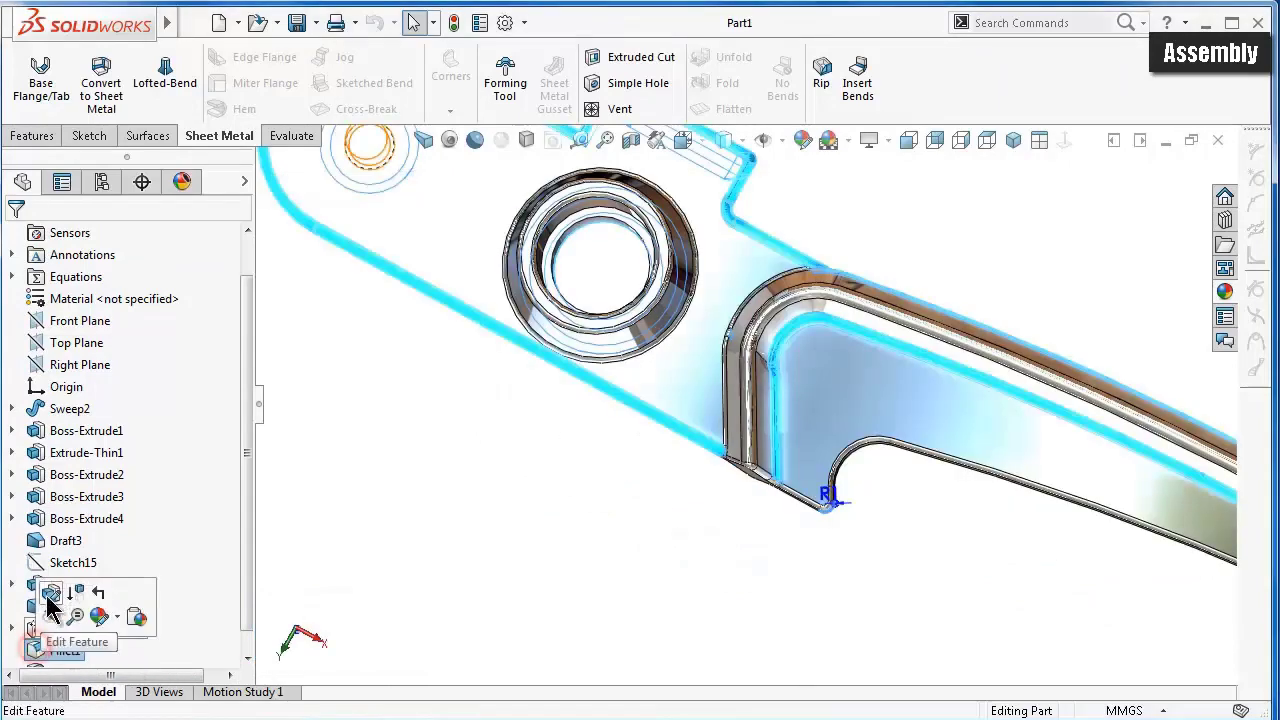
pyautogui.click(48, 593)
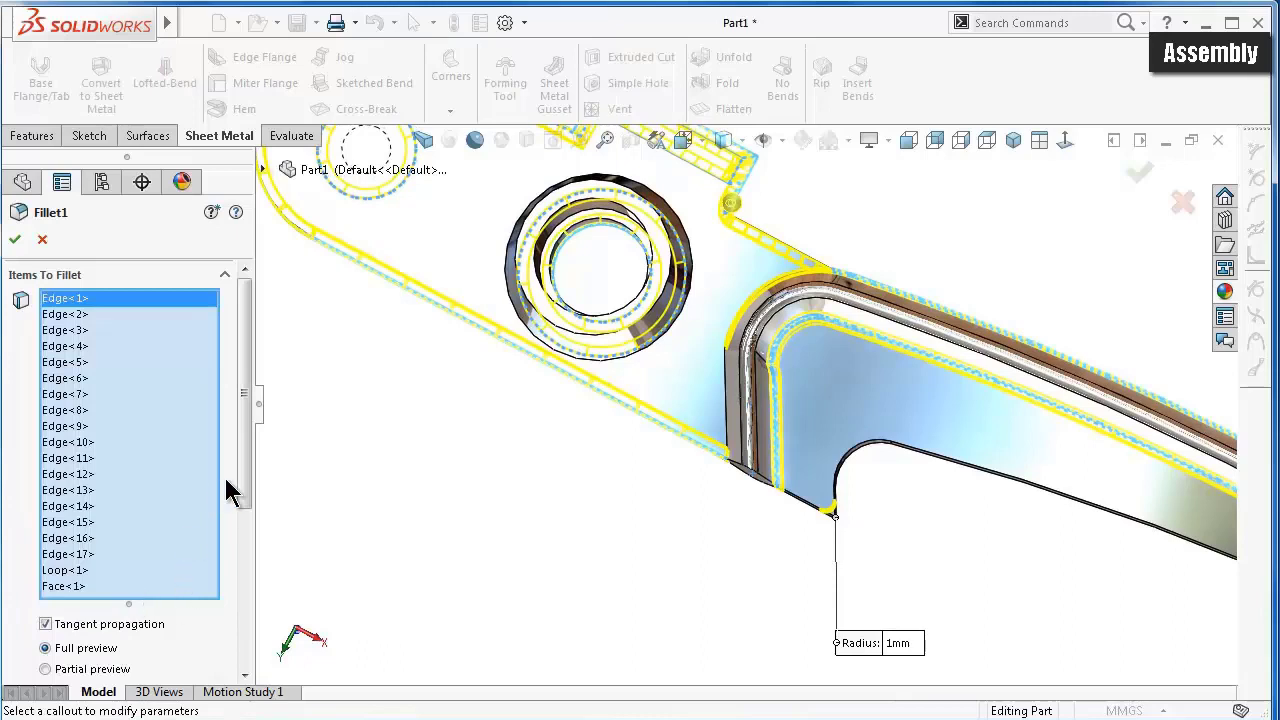
pyautogui.moveTo(250, 478); pyautogui.dragTo(250, 636)
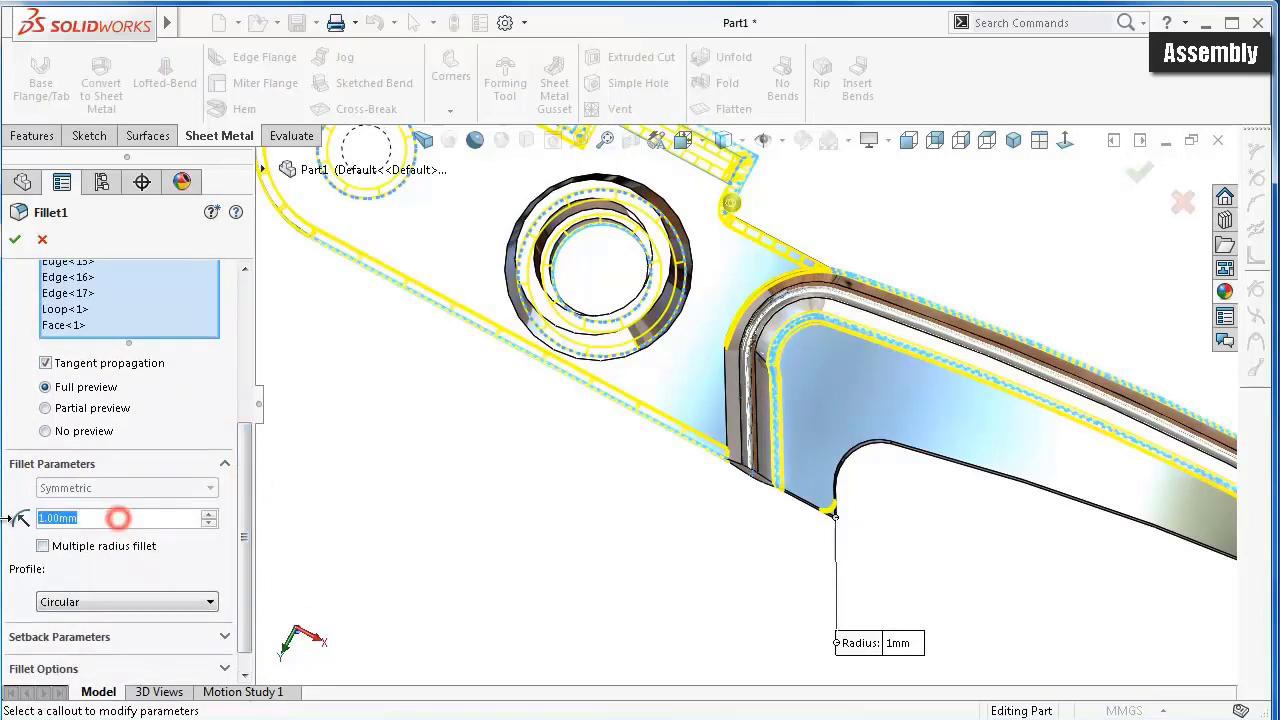
pyautogui.write('0.5')
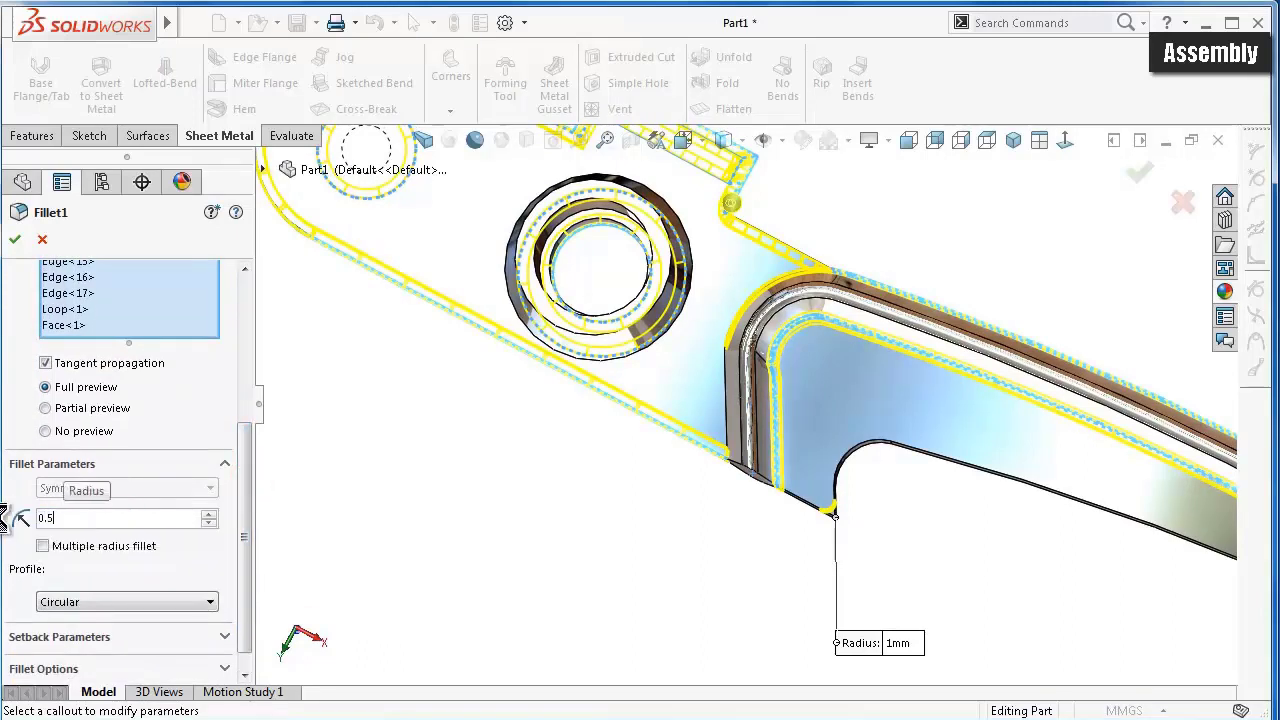
pyautogui.press('Return')
pyautogui.click(16, 241)
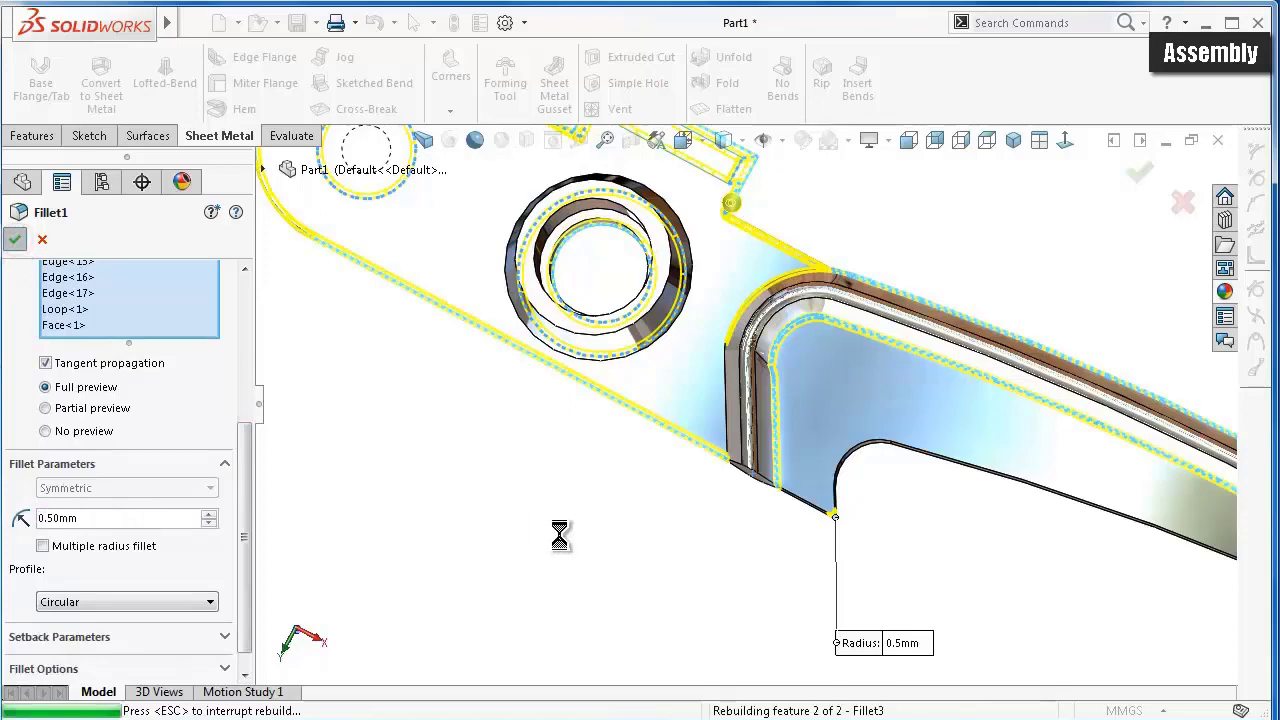
pyautogui.click(561, 538)
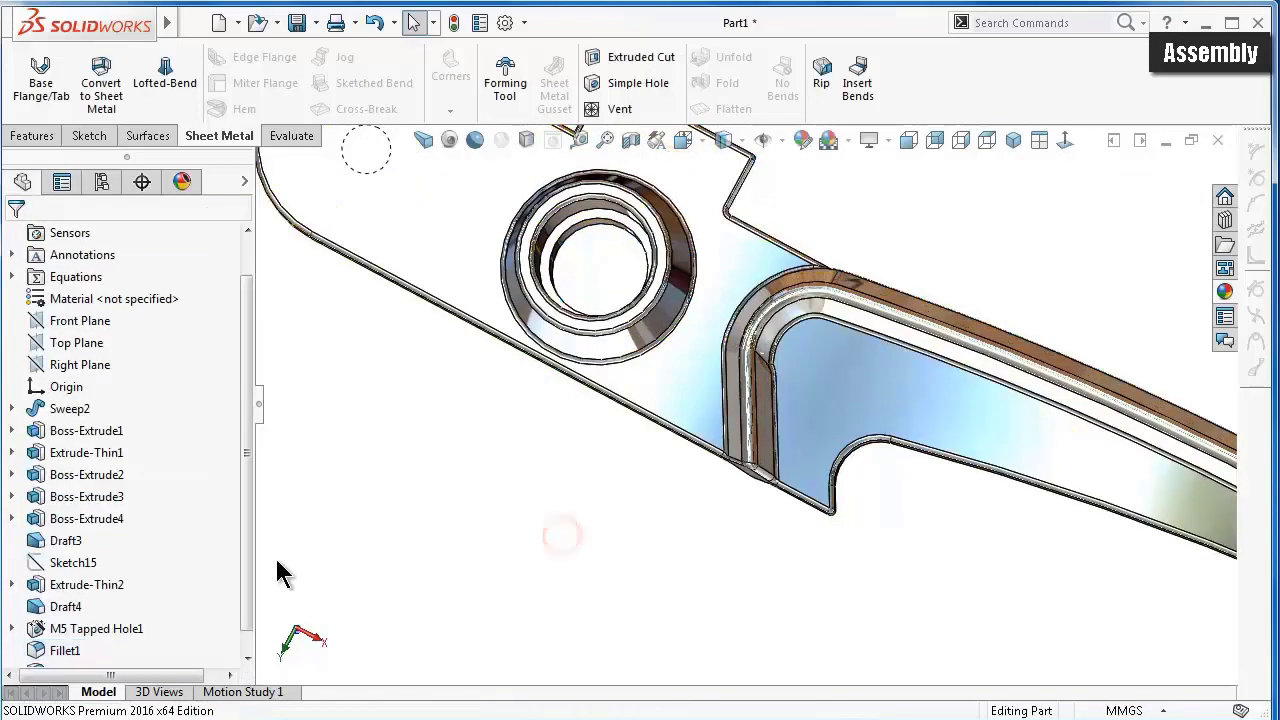
# - Confirm Fillet3 at 0.50mm radius and turn the view to see the lever side-on
pyautogui.scroll(-1, 248, 610)
pyautogui.click(65, 650)
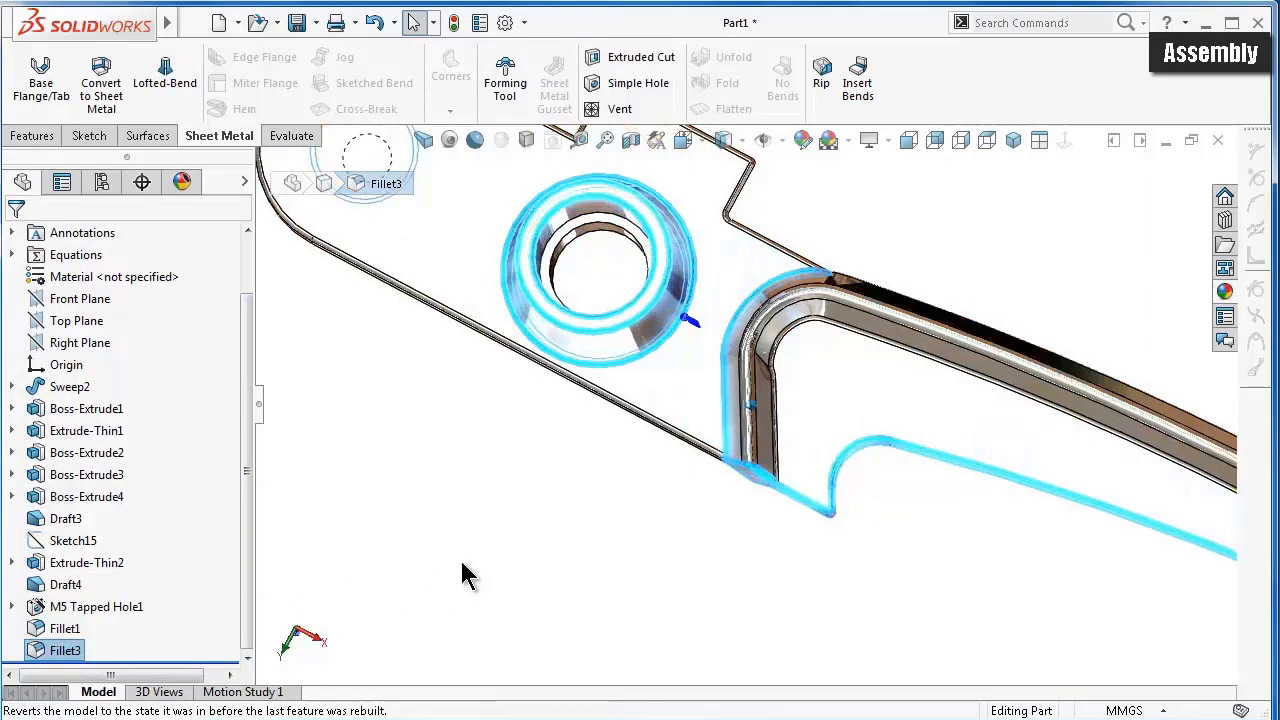
pyautogui.moveTo(463, 580); pyautogui.dragTo(423, 594, button='middle')
pyautogui.click(40, 652)
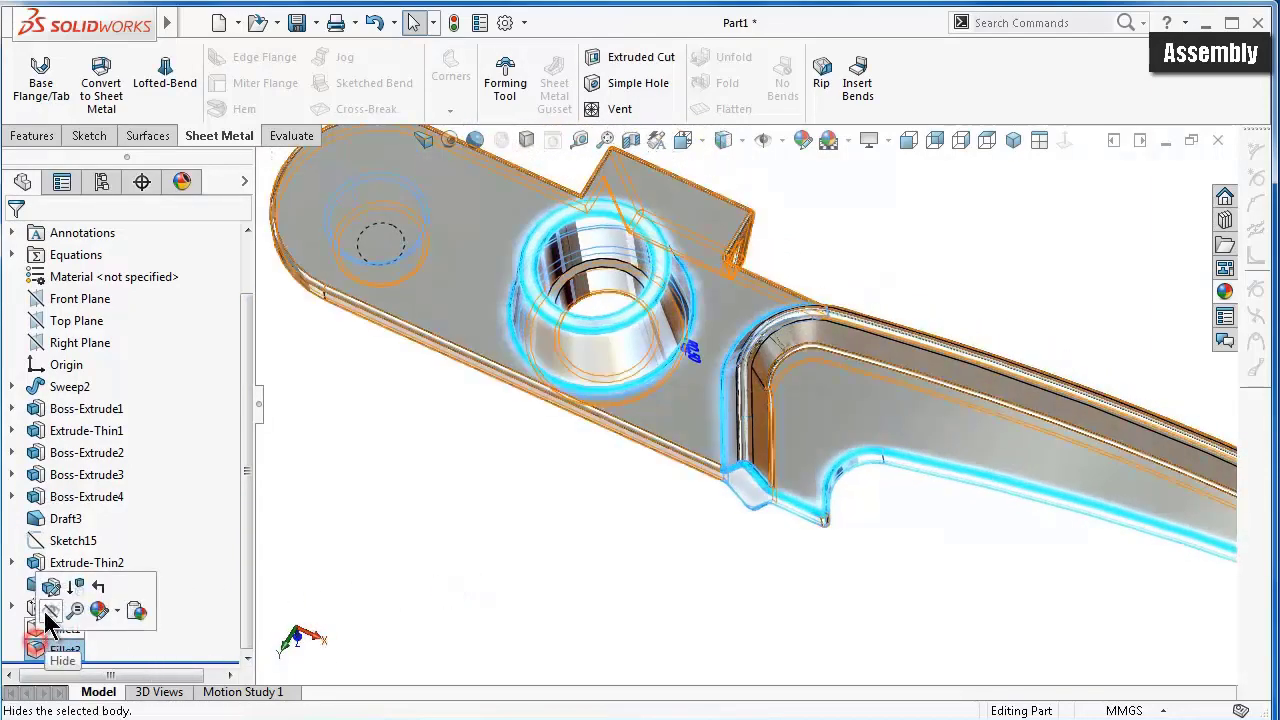
pyautogui.click(50, 592)
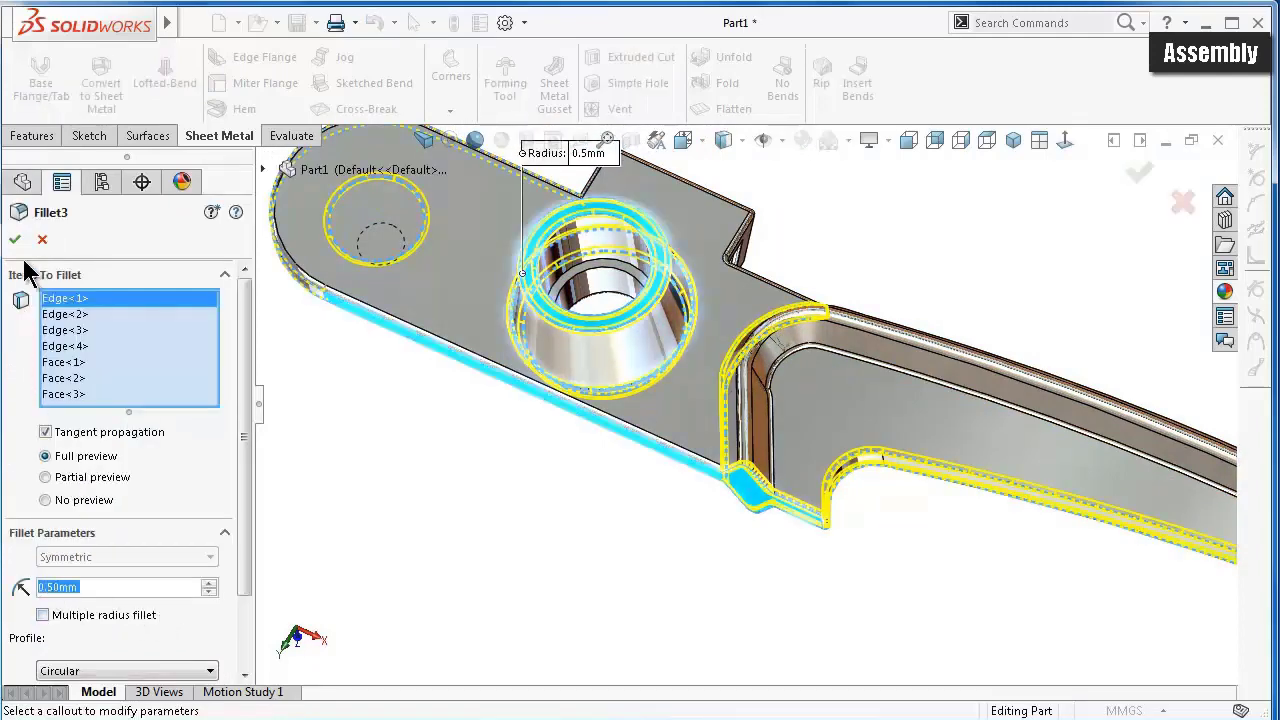
pyautogui.click(15, 239)
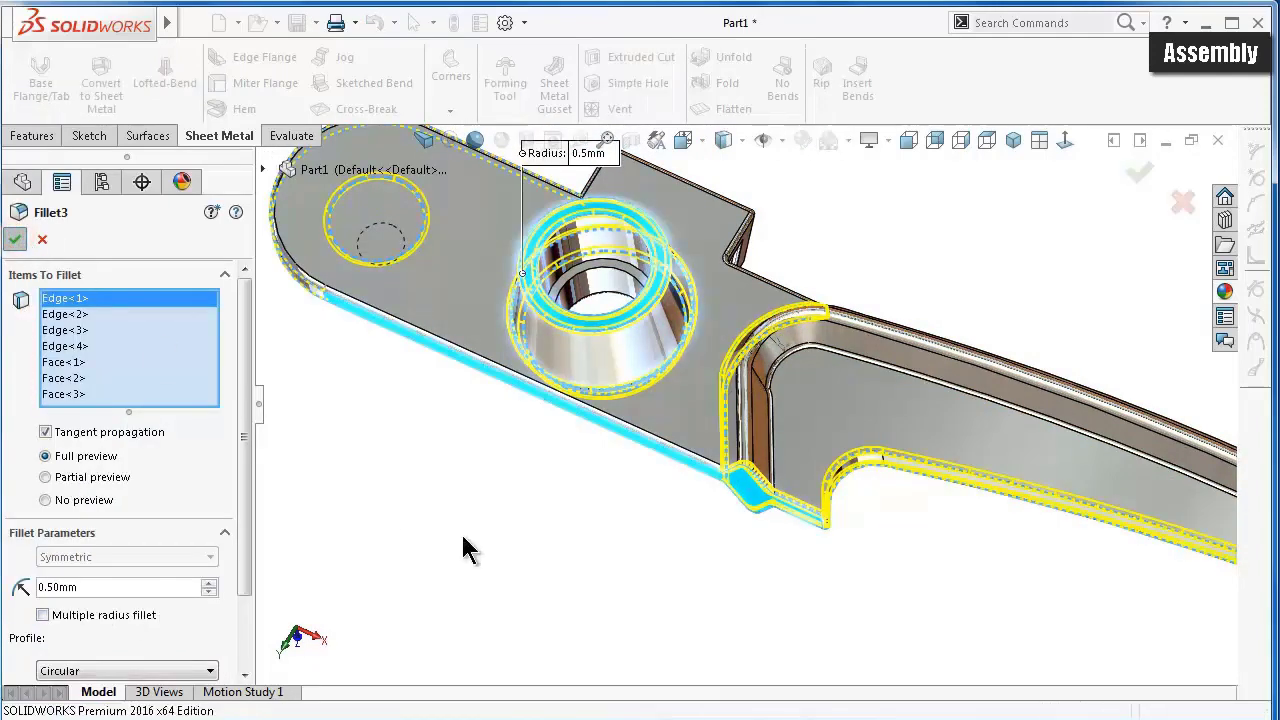
pyautogui.press('Left')
pyautogui.press('Left')
pyautogui.press('Left')
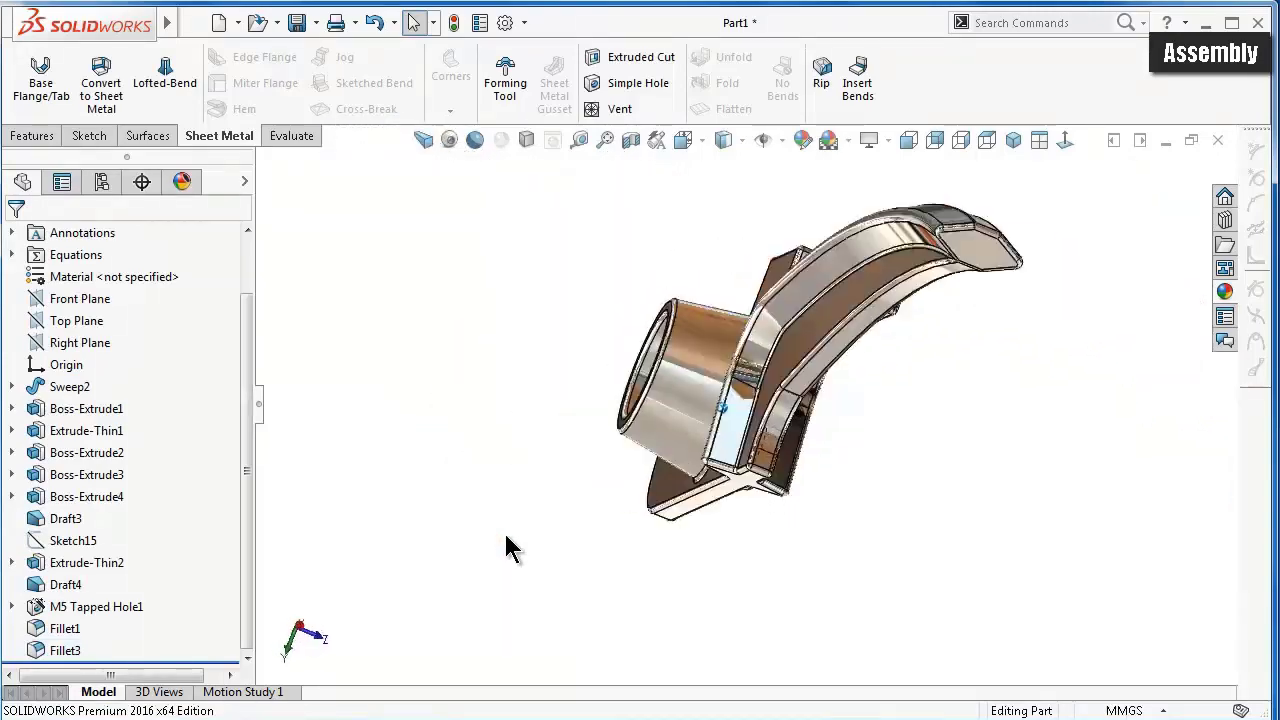
pyautogui.hotkey('ctrl', '8')
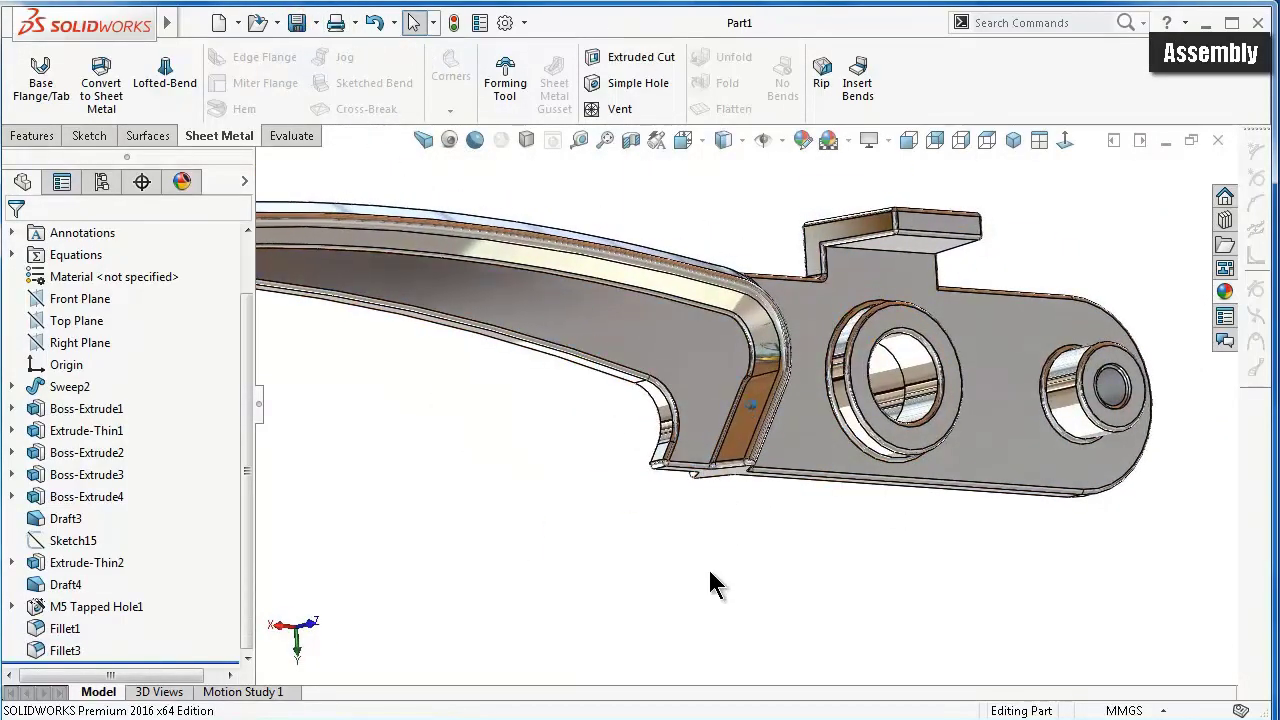
# - Rebuild the Opener assembly with the updated Part1 and open Part2 on its own
pyautogui.click(1163, 138)
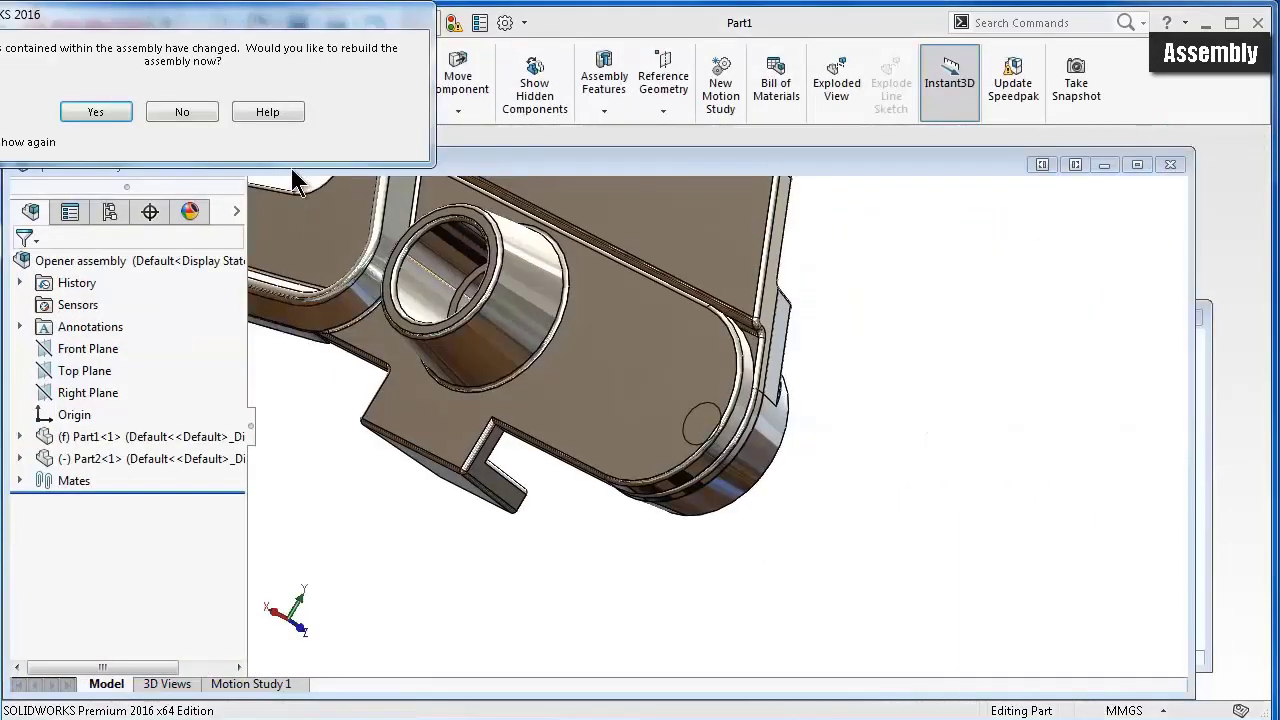
pyautogui.click(95, 112)
pyautogui.moveTo(745, 405); pyautogui.dragTo(875, 400, button='middle')
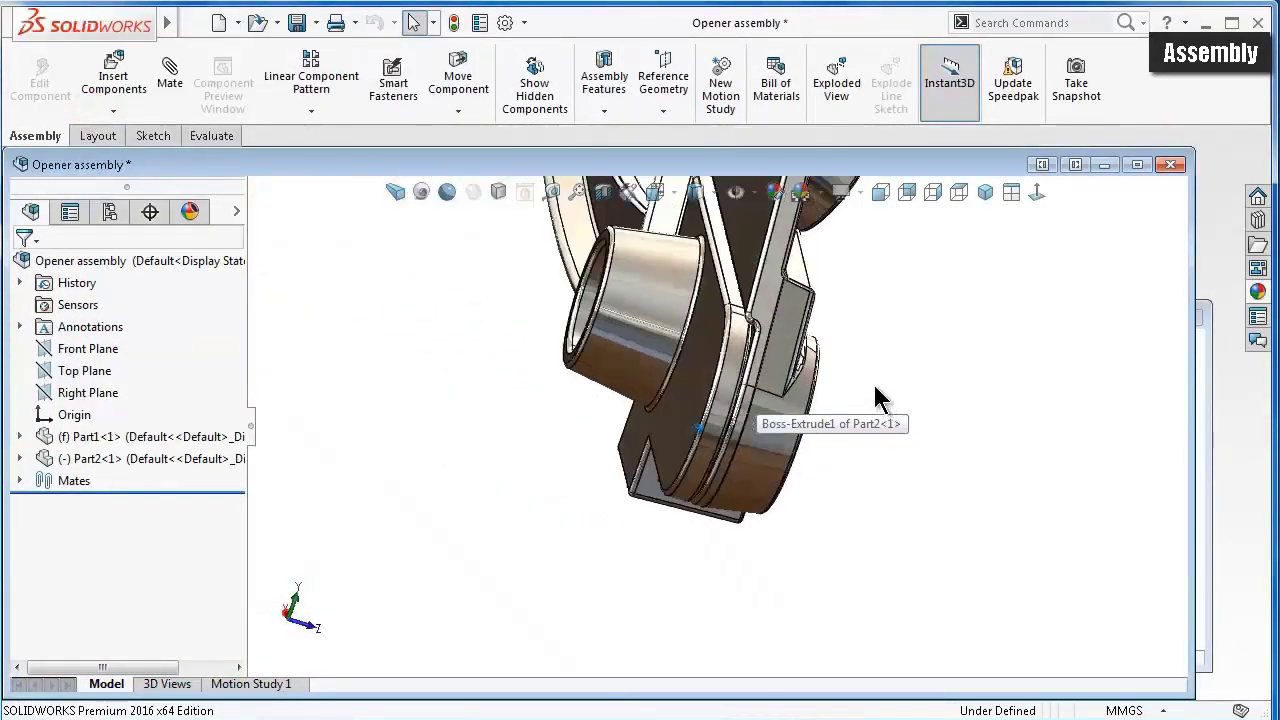
pyautogui.click(785, 410)
pyautogui.click(824, 326)
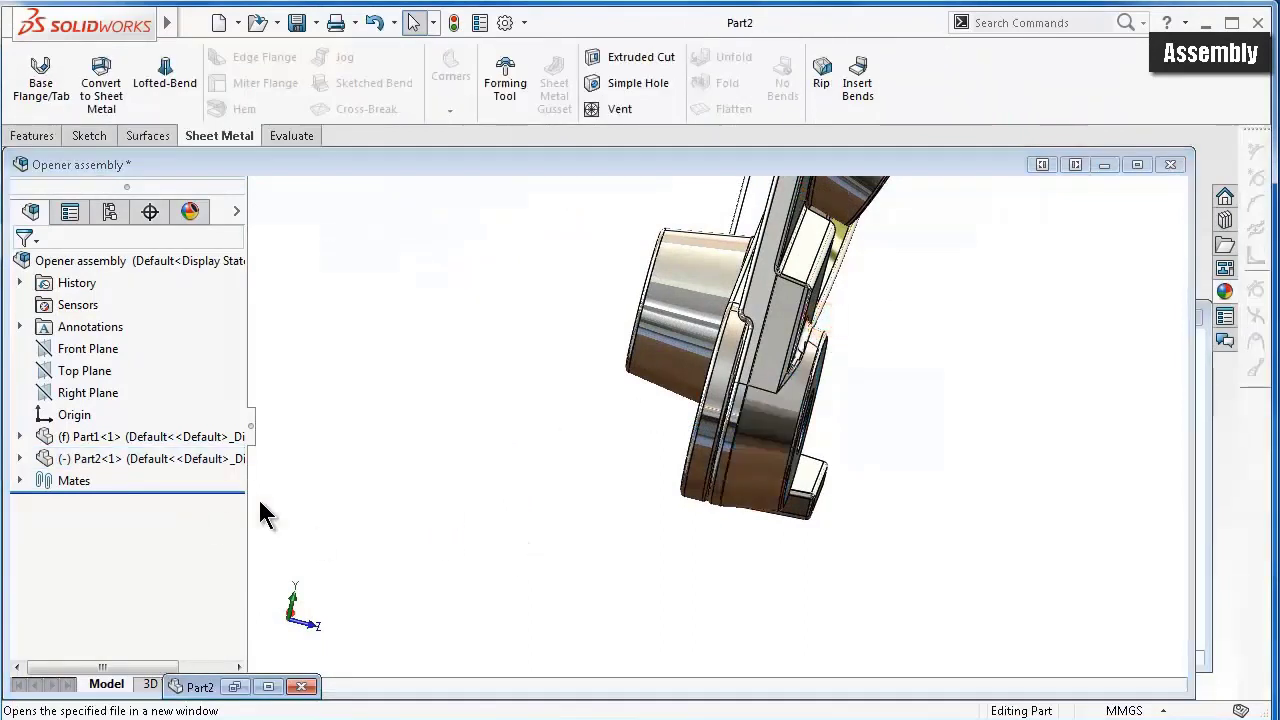
# - Back in the assembly, select the lever part and minimize the assembly window
pyautogui.click(908, 430)
pyautogui.click(778, 425)
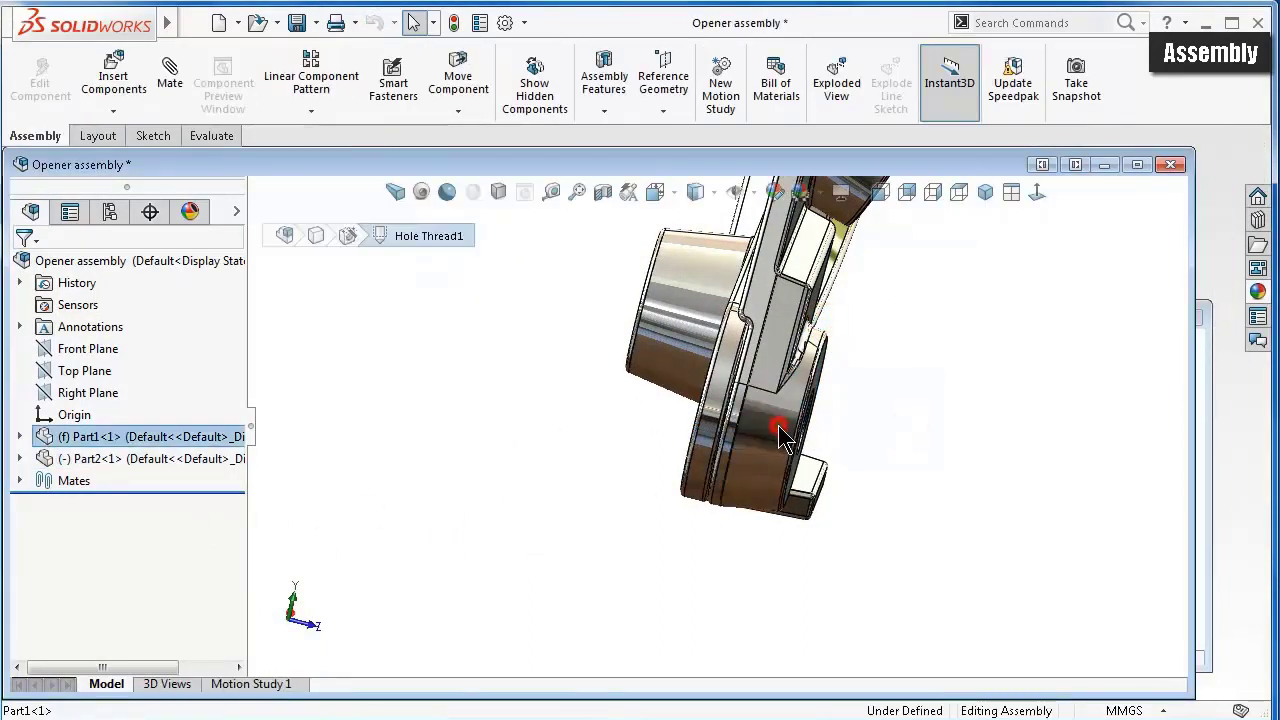
pyautogui.scroll(-3, 616, 410)
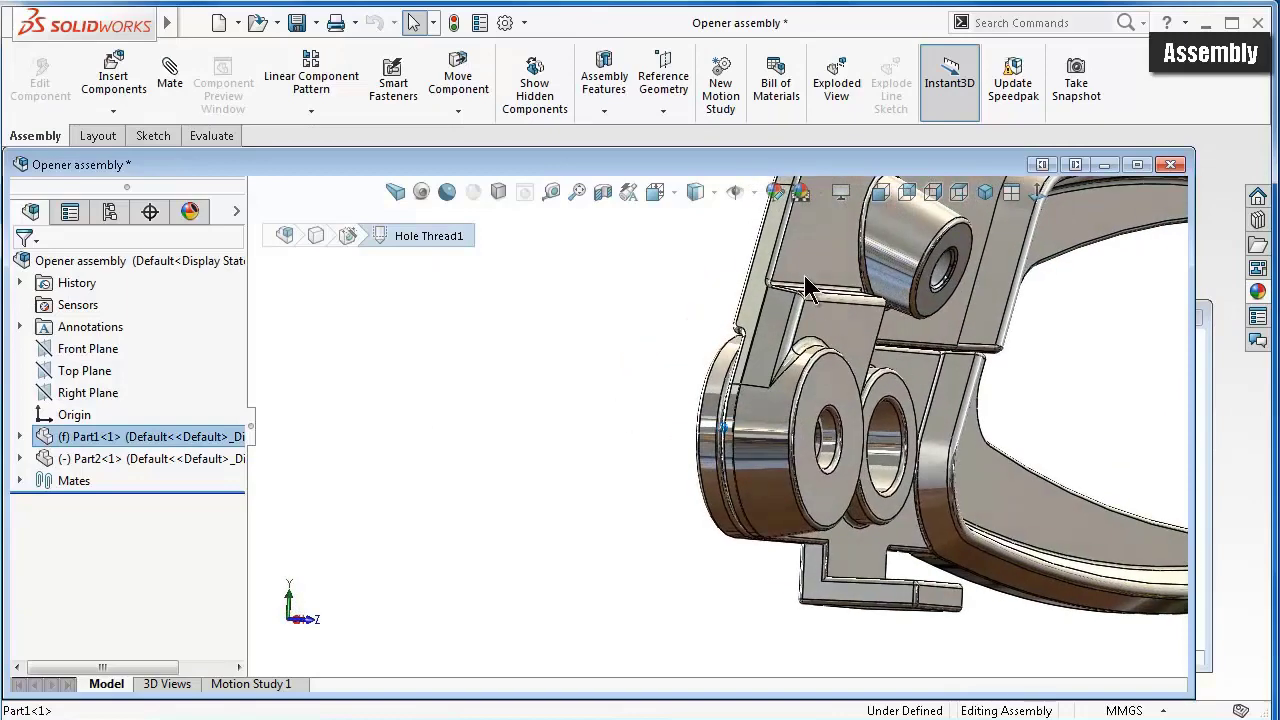
pyautogui.click(812, 252)
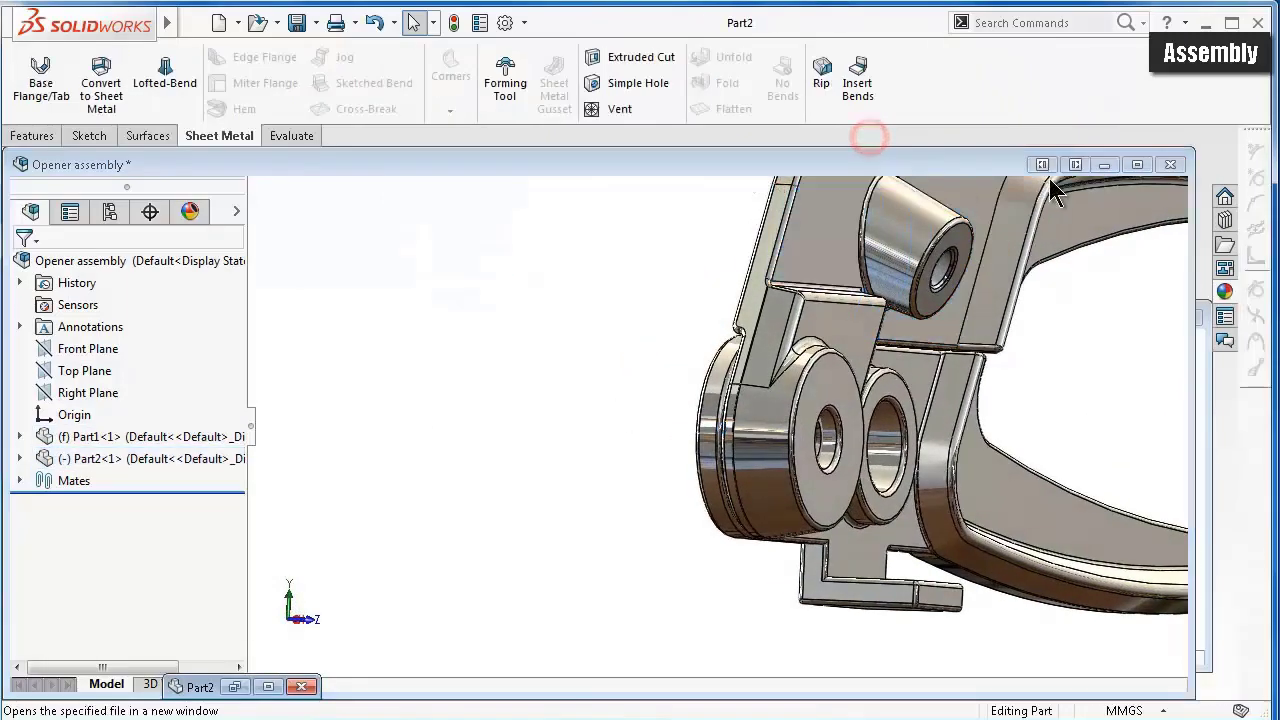
pyautogui.click(1104, 166)
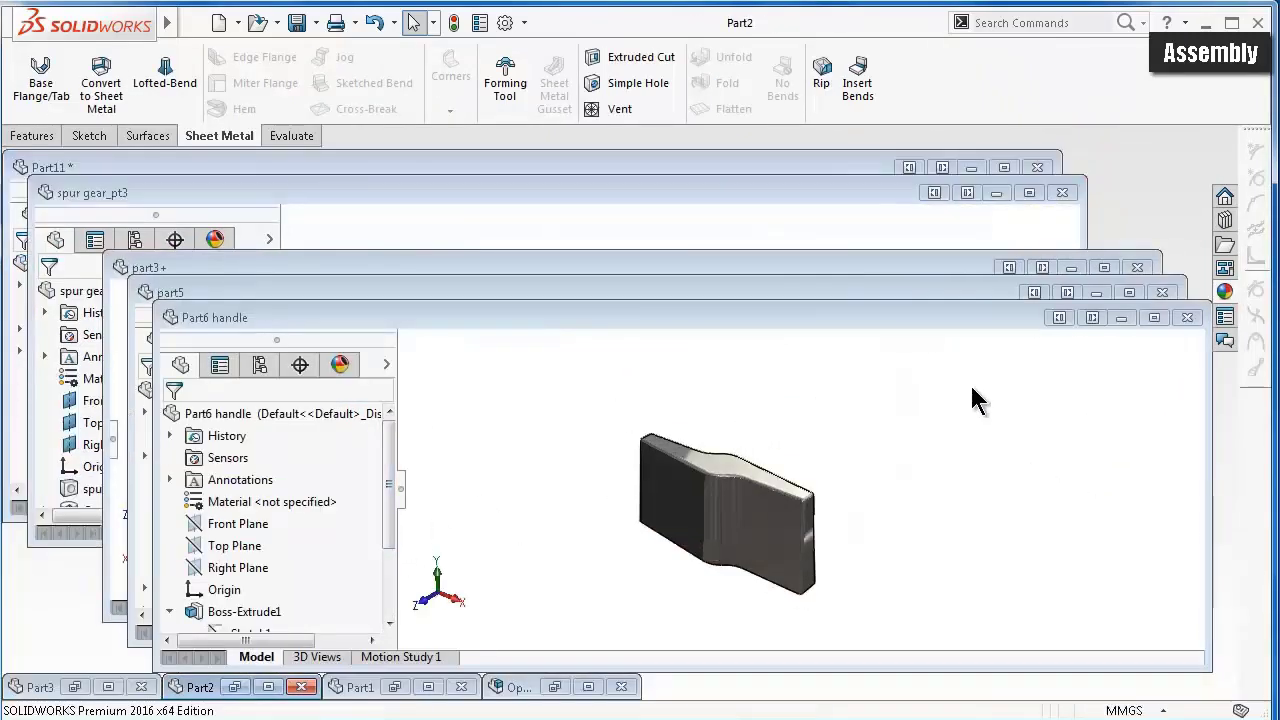
# - In the Part2 window, review the Fillet2 rounding
pyautogui.click(200, 686)
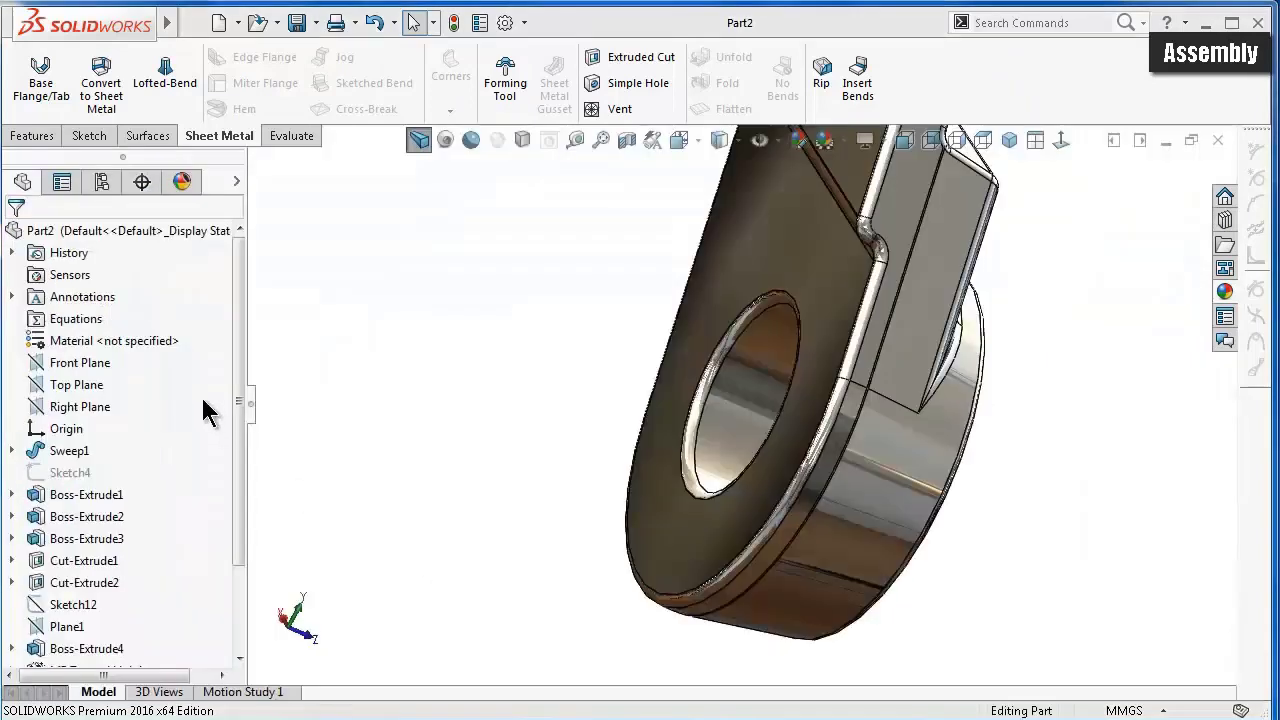
pyautogui.moveTo(237, 432); pyautogui.dragTo(248, 568)
pyautogui.click(64, 605)
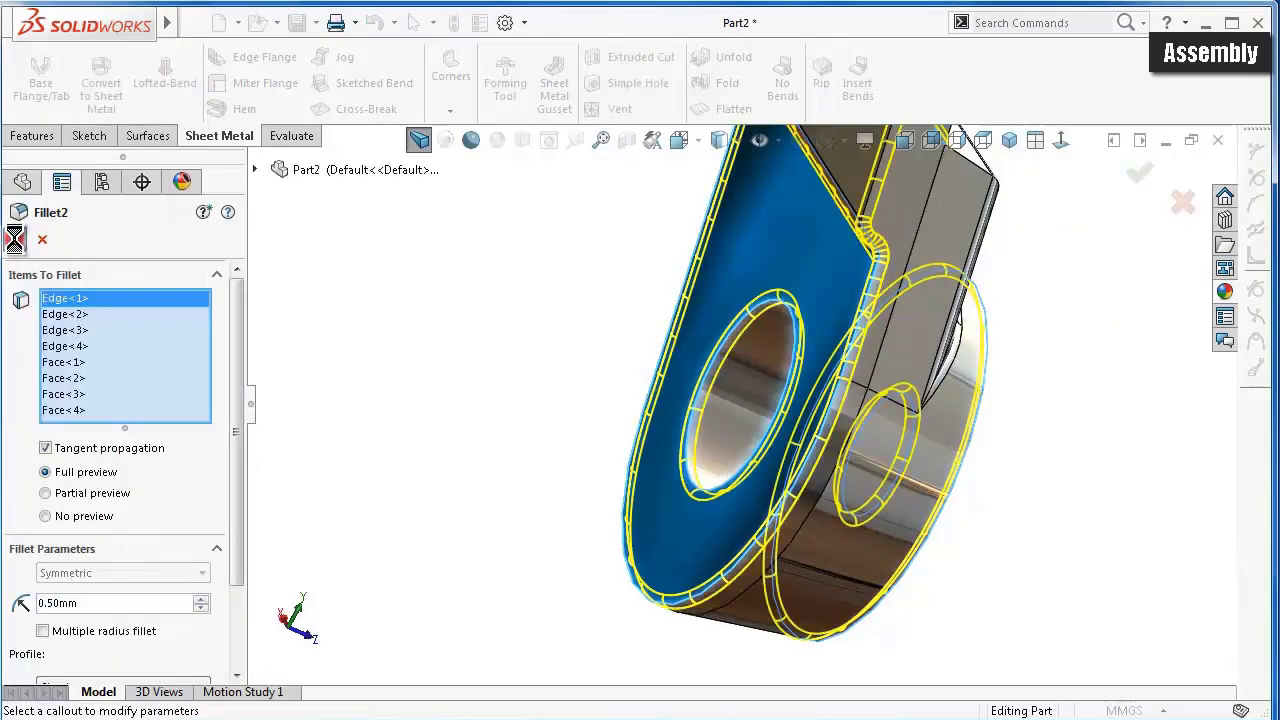
pyautogui.press('Return')
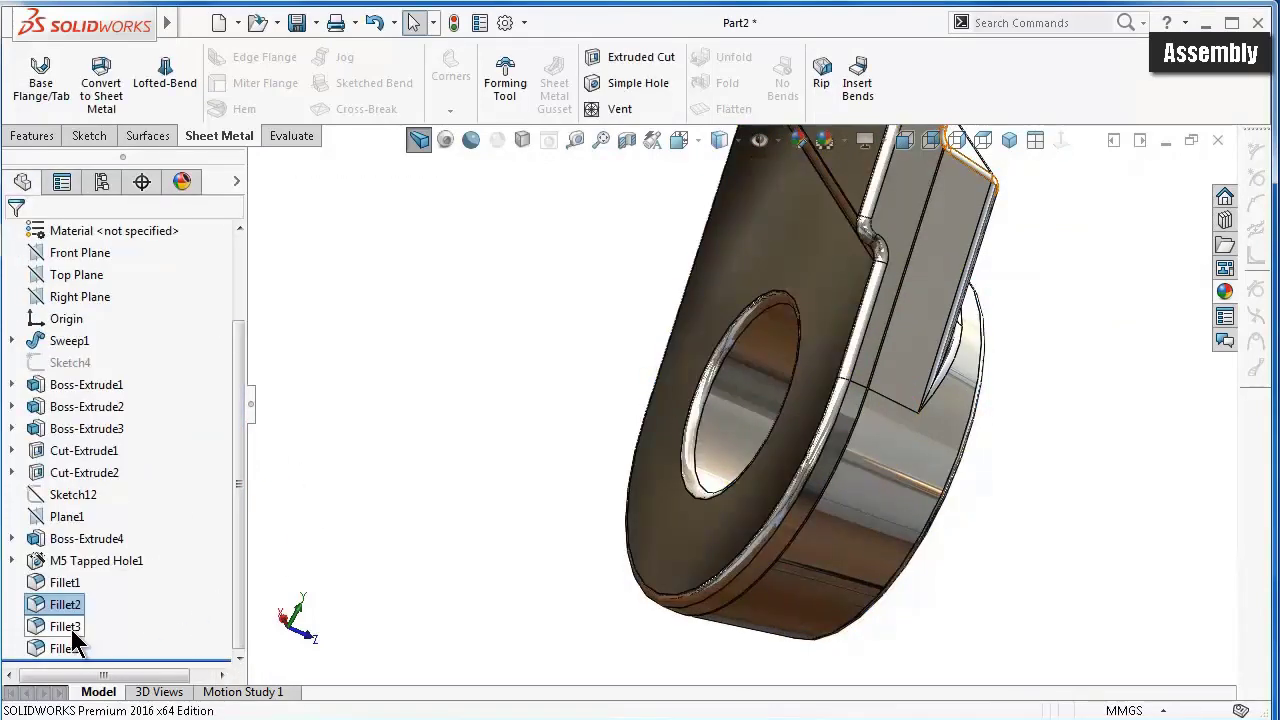
# - Change Part2's Fillet1 radius from 1.00mm to 0.50mm and return to the Opener assembly
pyautogui.click(65, 627)
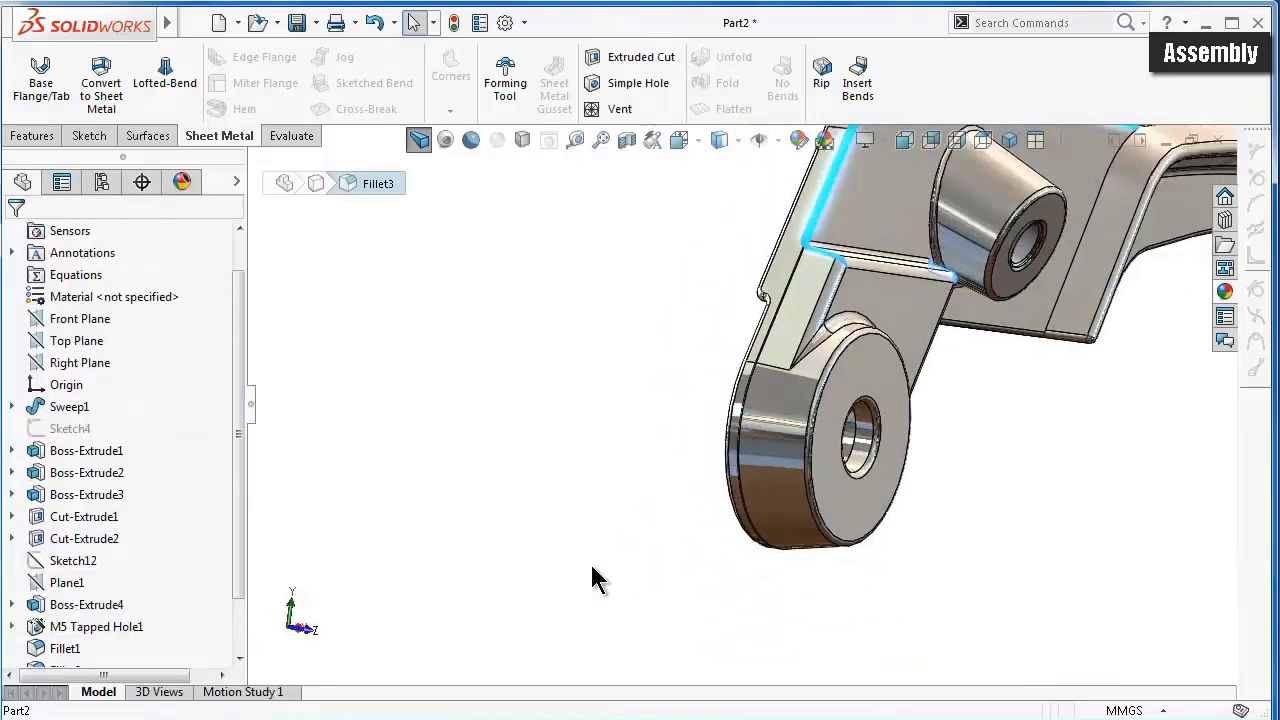
pyautogui.moveTo(237, 600); pyautogui.dragTo(245, 643)
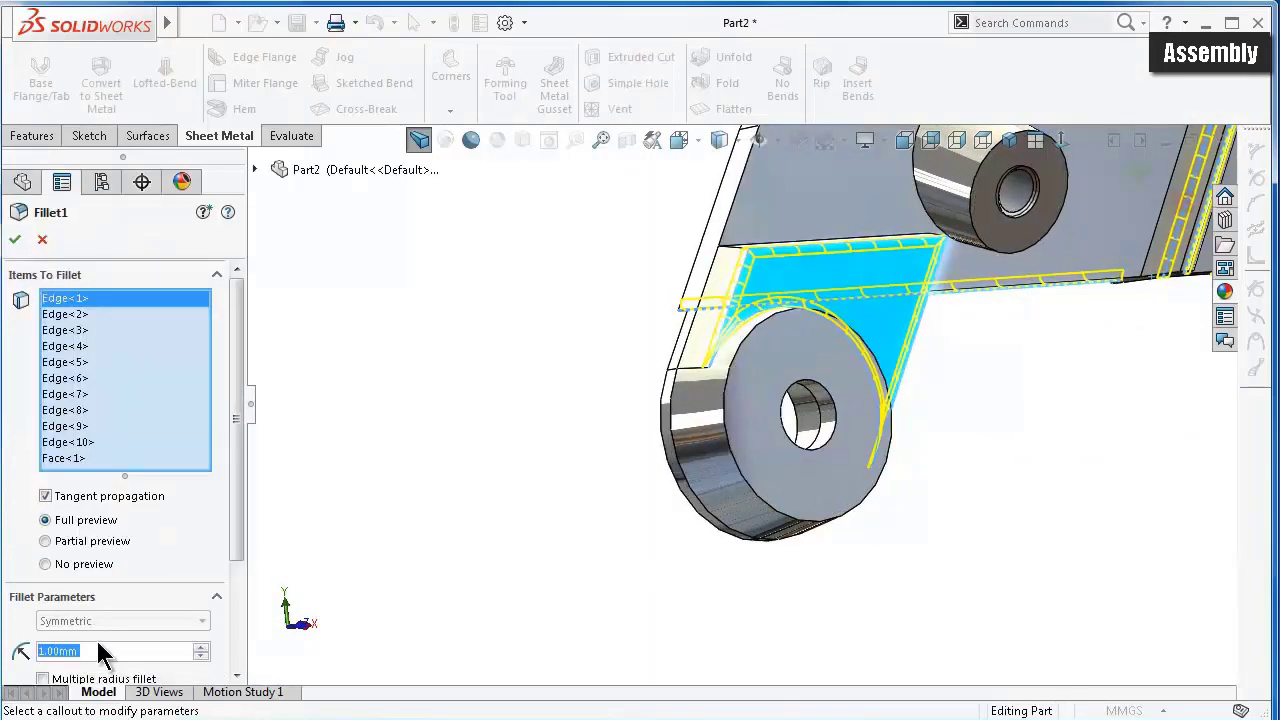
pyautogui.write('0.')
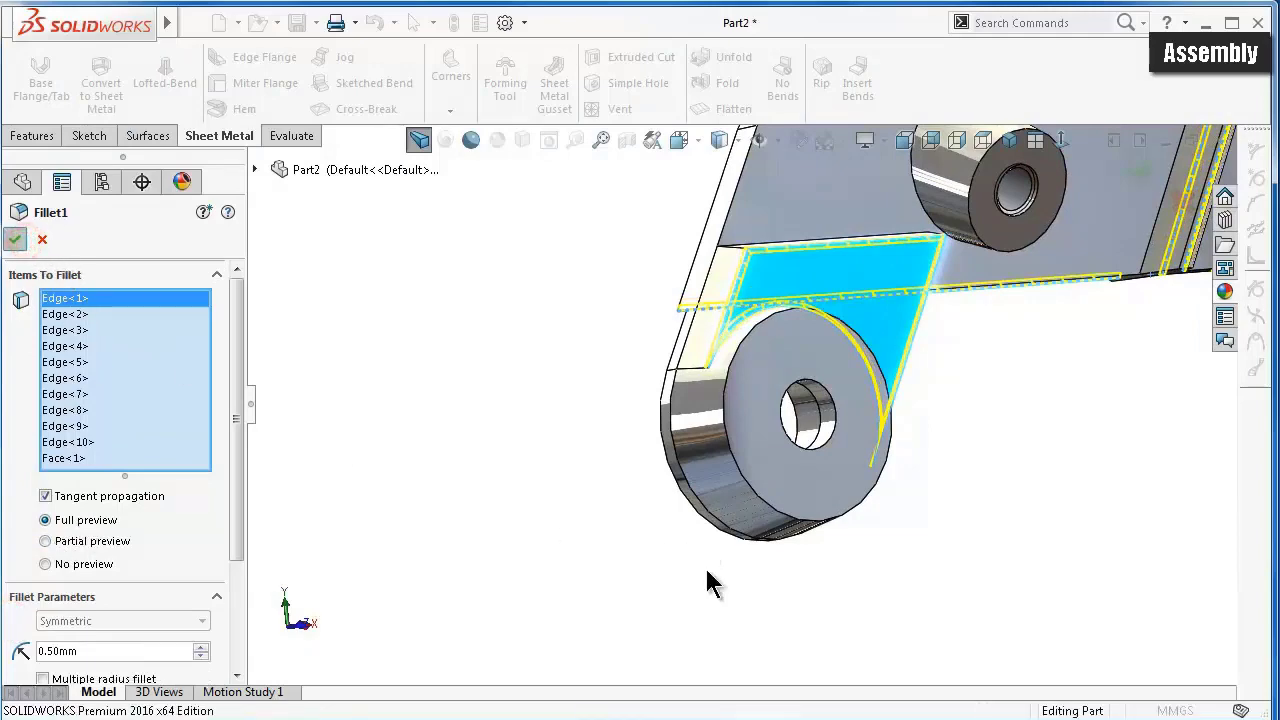
pyautogui.press('Return')
pyautogui.click(660, 578)
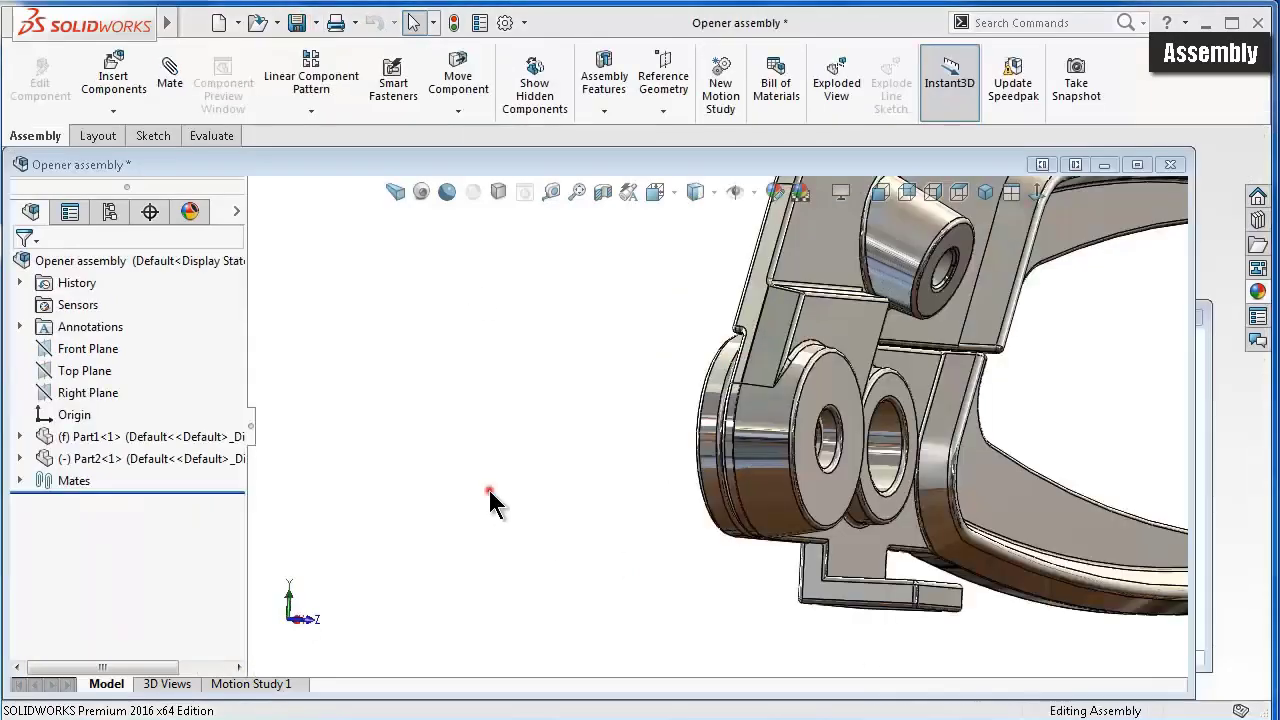
pyautogui.click(489, 491)
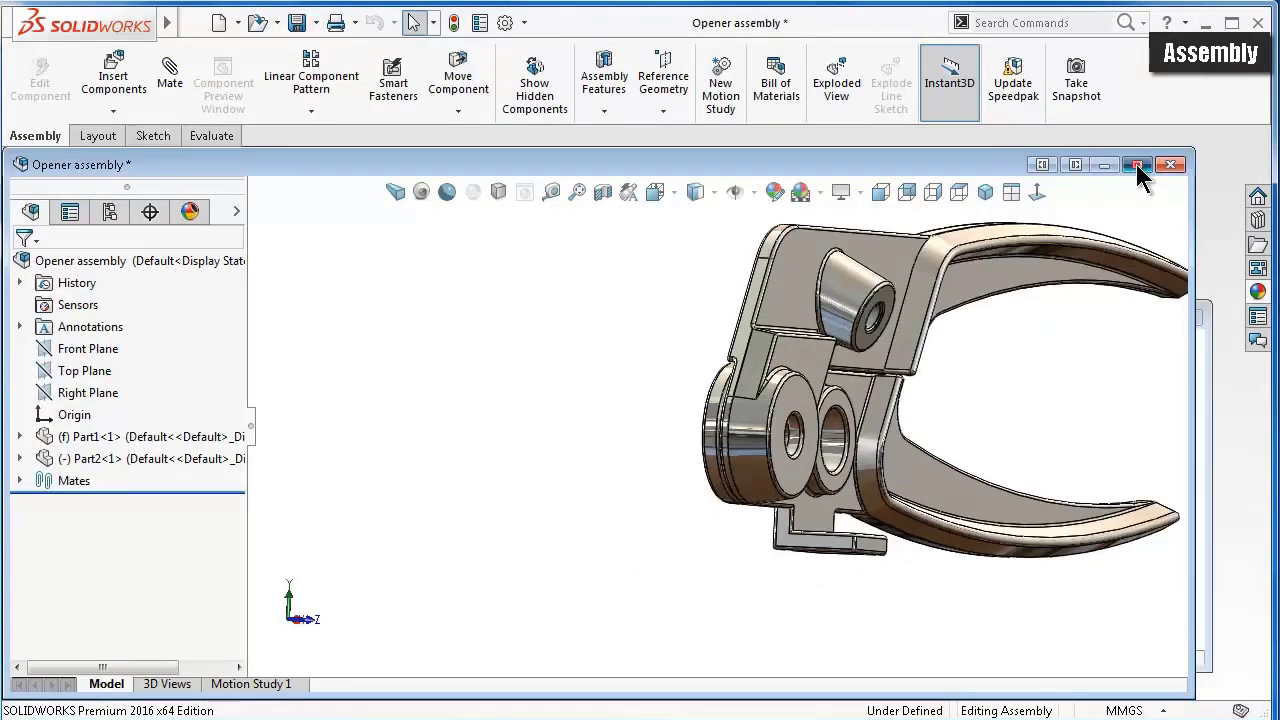
# - Maximize the assembly, inspect the jaws from above and below, then open Part2 on its own
pyautogui.click(1137, 165)
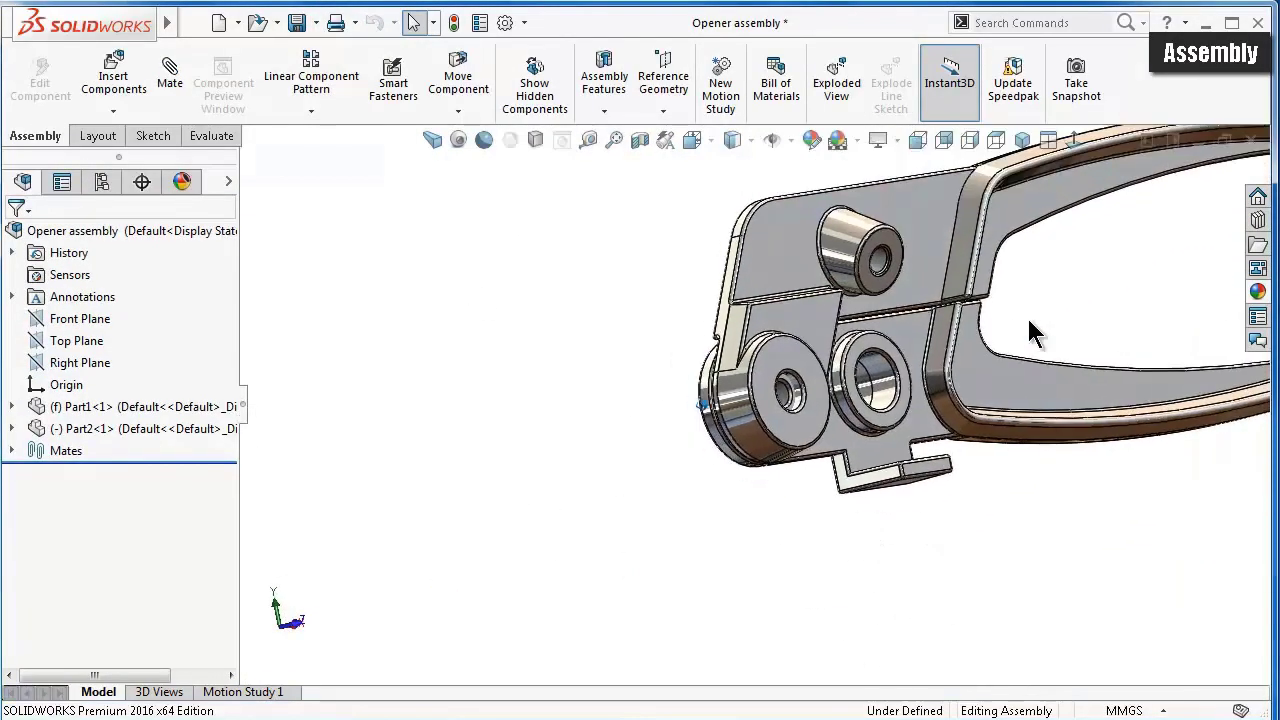
pyautogui.press('Left')
pyautogui.press('Left')
pyautogui.press('Left')
pyautogui.press('Left')
pyautogui.press('Left')
pyautogui.press('Left')
pyautogui.press('Left')
pyautogui.press('Left')
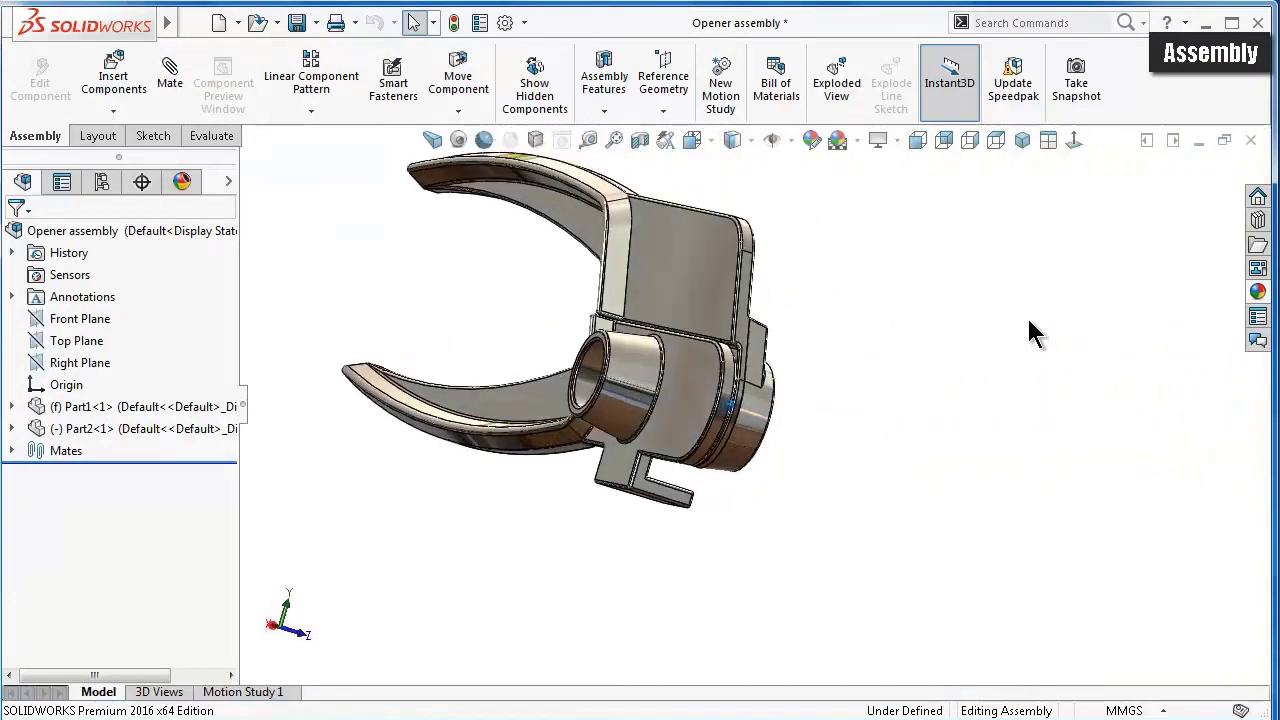
pyautogui.press('Up')
pyautogui.press('Up')
pyautogui.scroll(-3, 1028, 319)
pyautogui.press('Up')
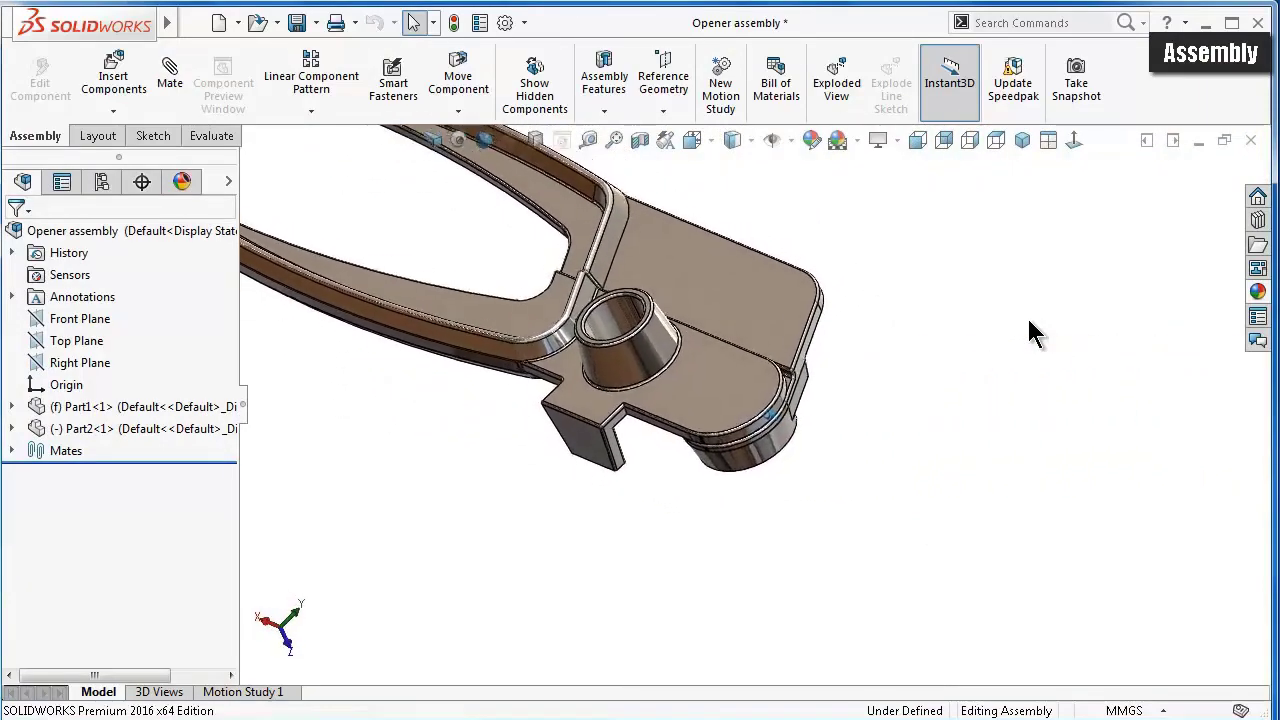
pyautogui.press('Down')
pyautogui.press('Down')
pyautogui.press('Down')
pyautogui.press('Down')
pyautogui.press('Left')
pyautogui.press('Left')
pyautogui.press('Left')
pyautogui.press('Left')
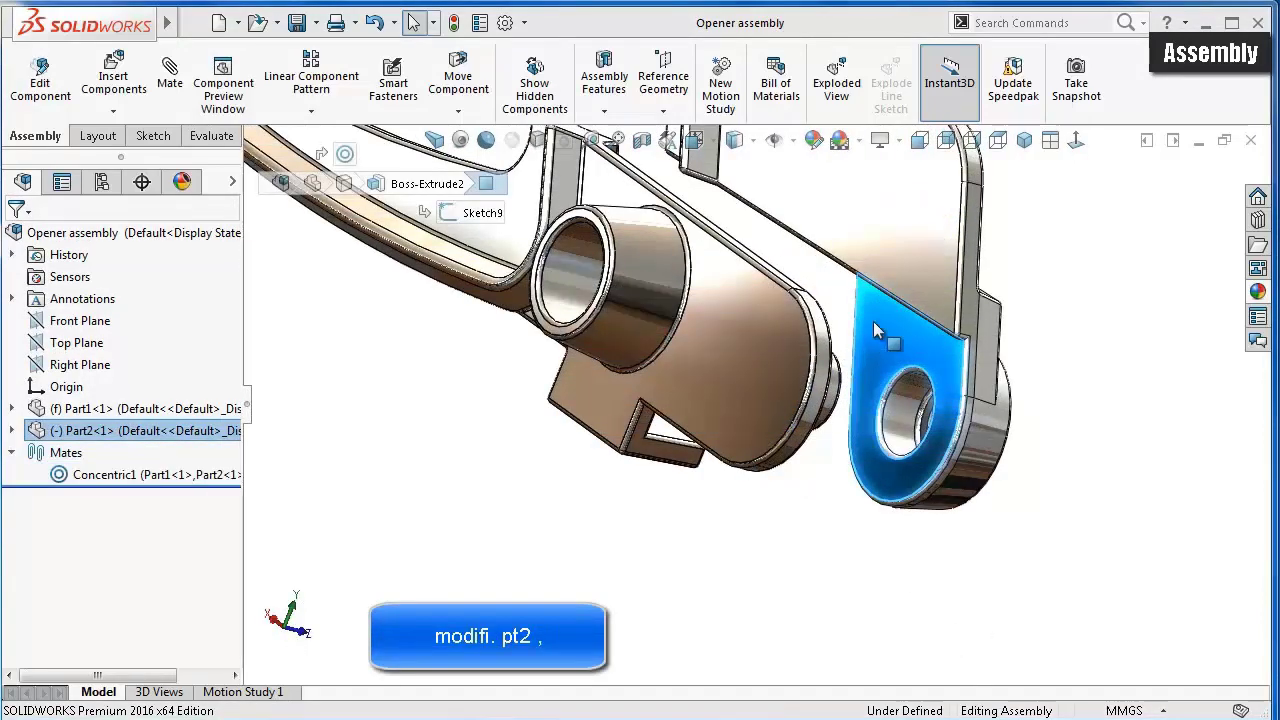
pyautogui.press('s')
pyautogui.click(943, 222)
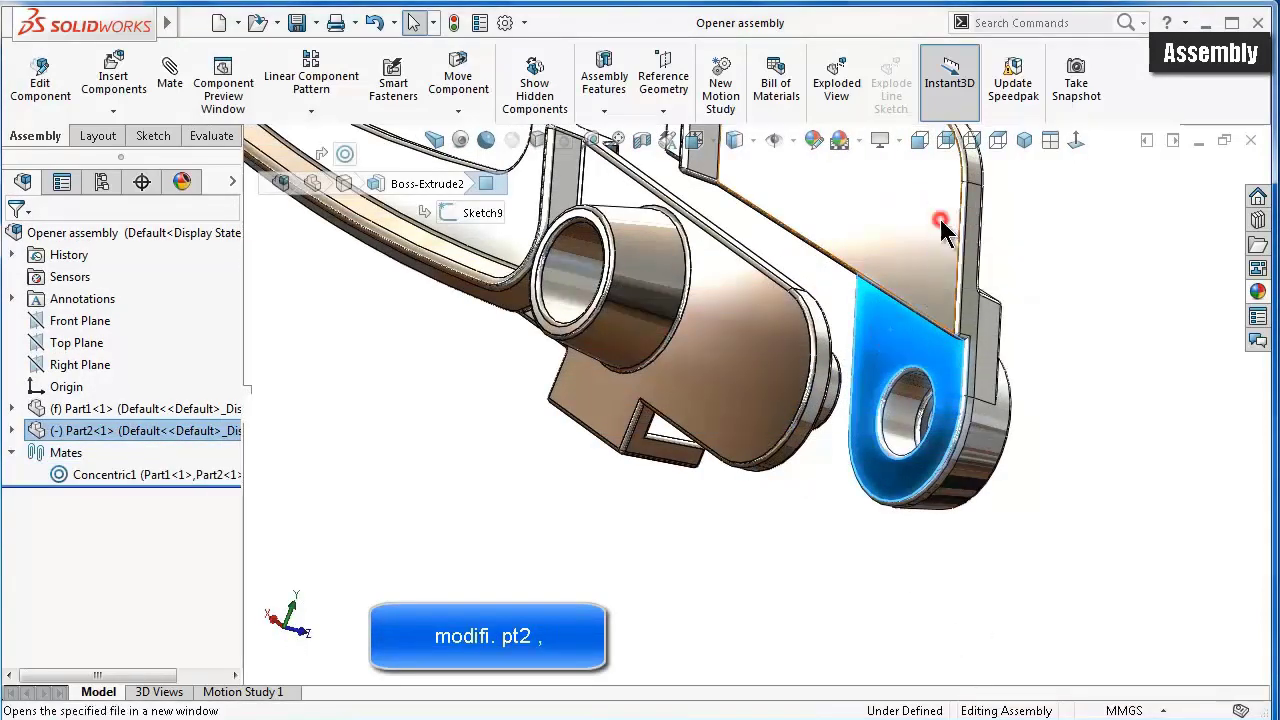
# - Sketch a corner rectangle on the flat face of the lever lug, below the hole
pyautogui.moveTo(739, 599); pyautogui.dragTo(772, 372, button='middle')
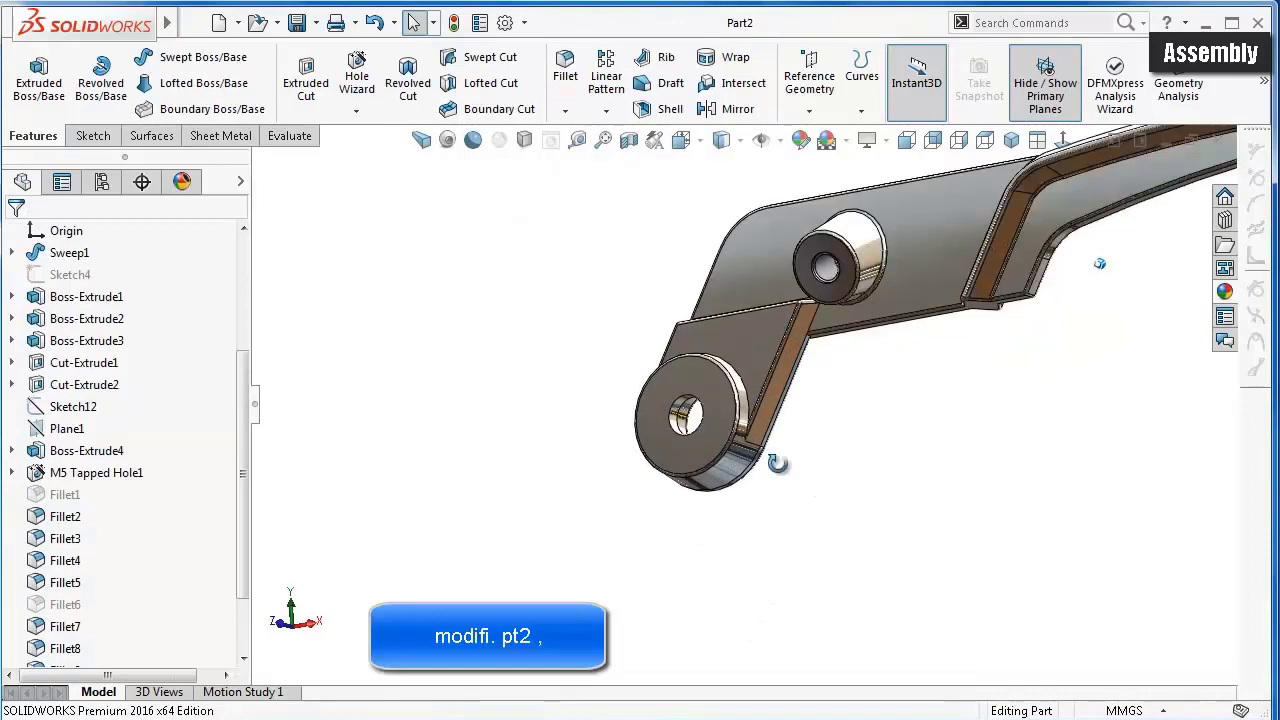
pyautogui.click(773, 371)
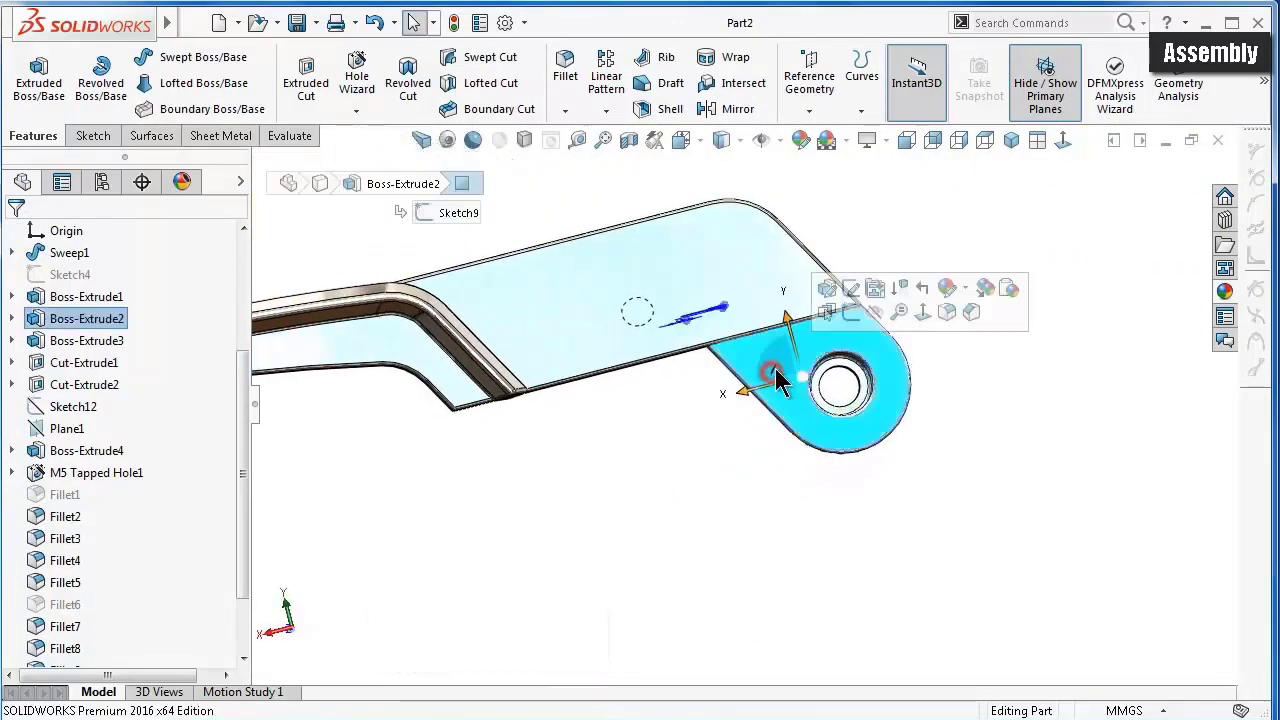
pyautogui.click(850, 311)
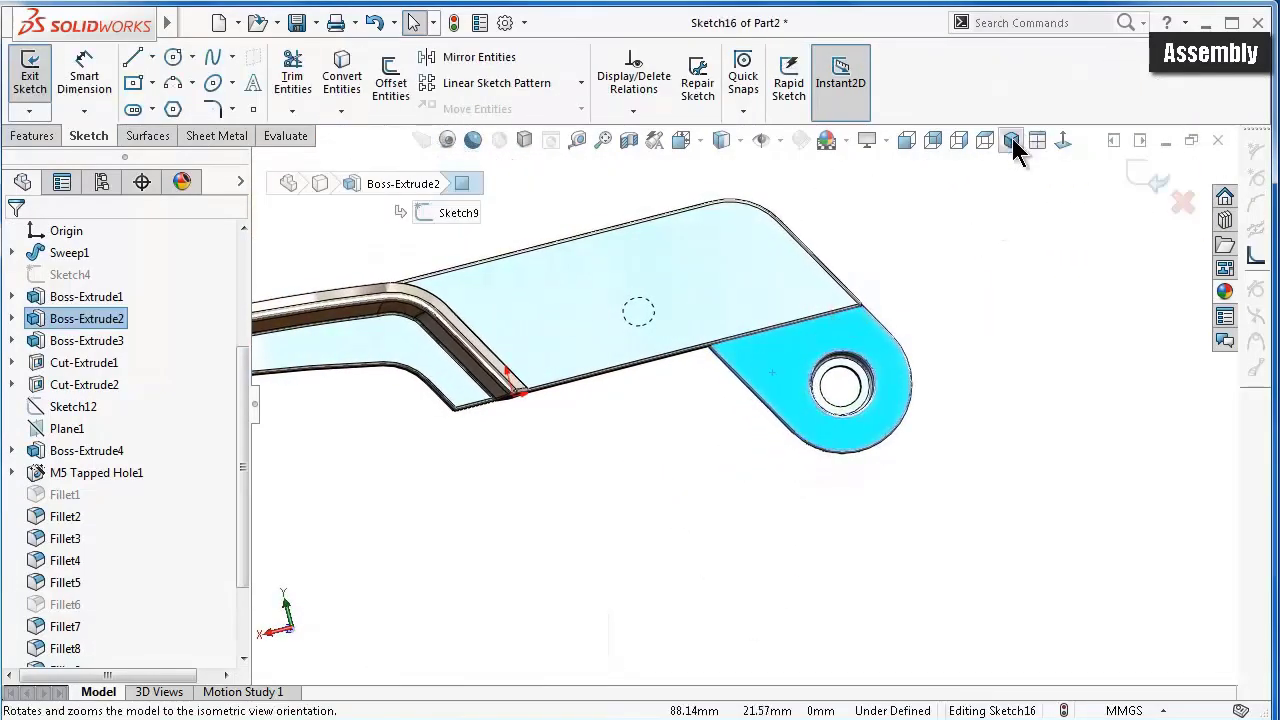
pyautogui.click(1058, 140)
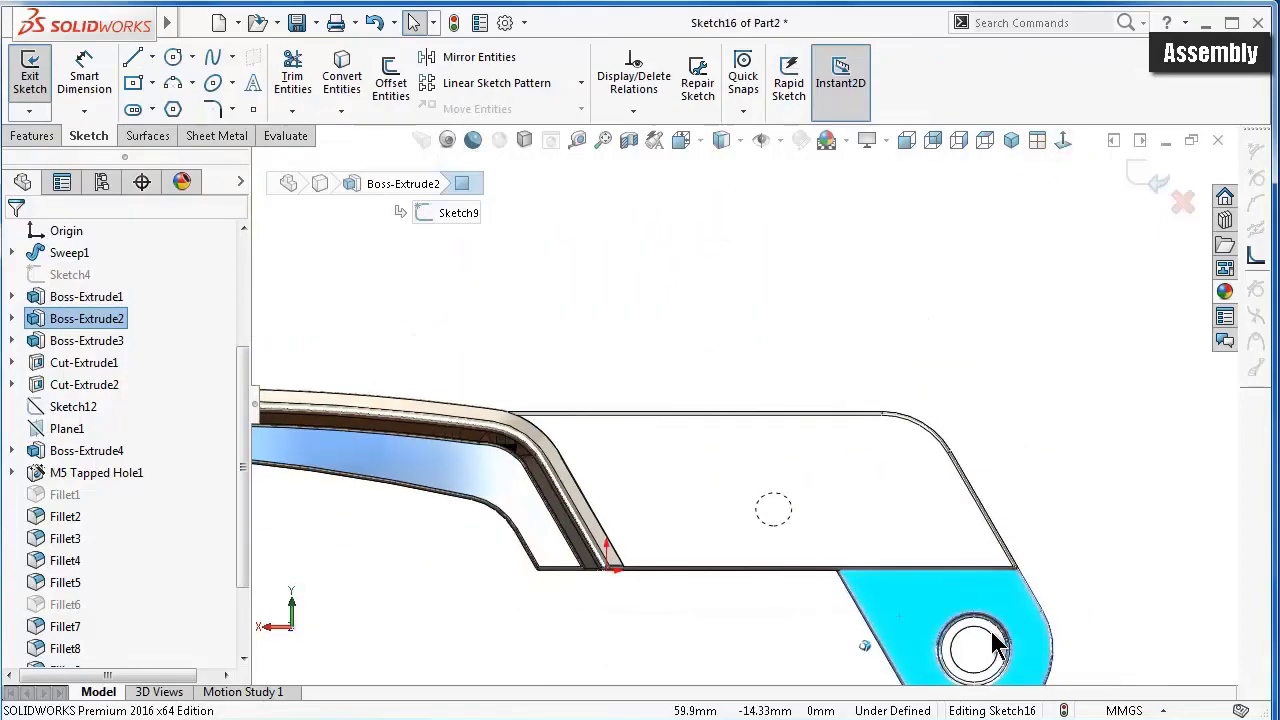
pyautogui.click(152, 83)
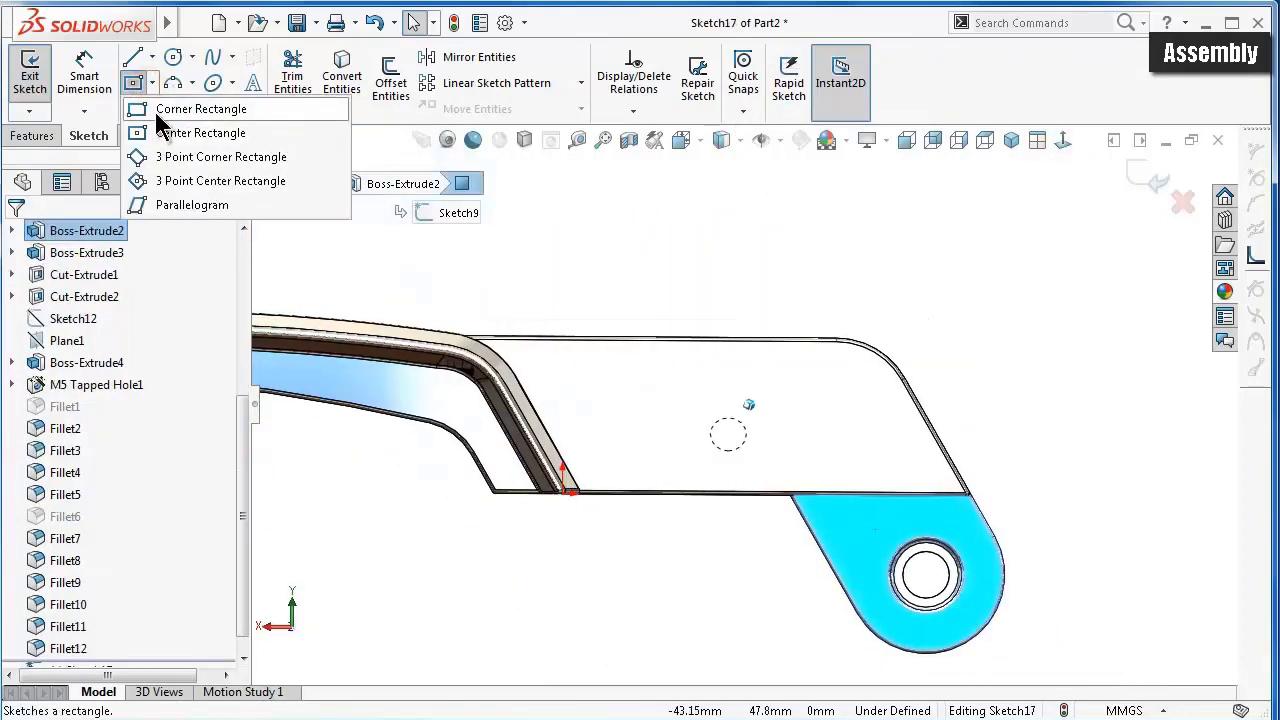
pyautogui.click(155, 110)
pyautogui.scroll(-5, 776, 515)
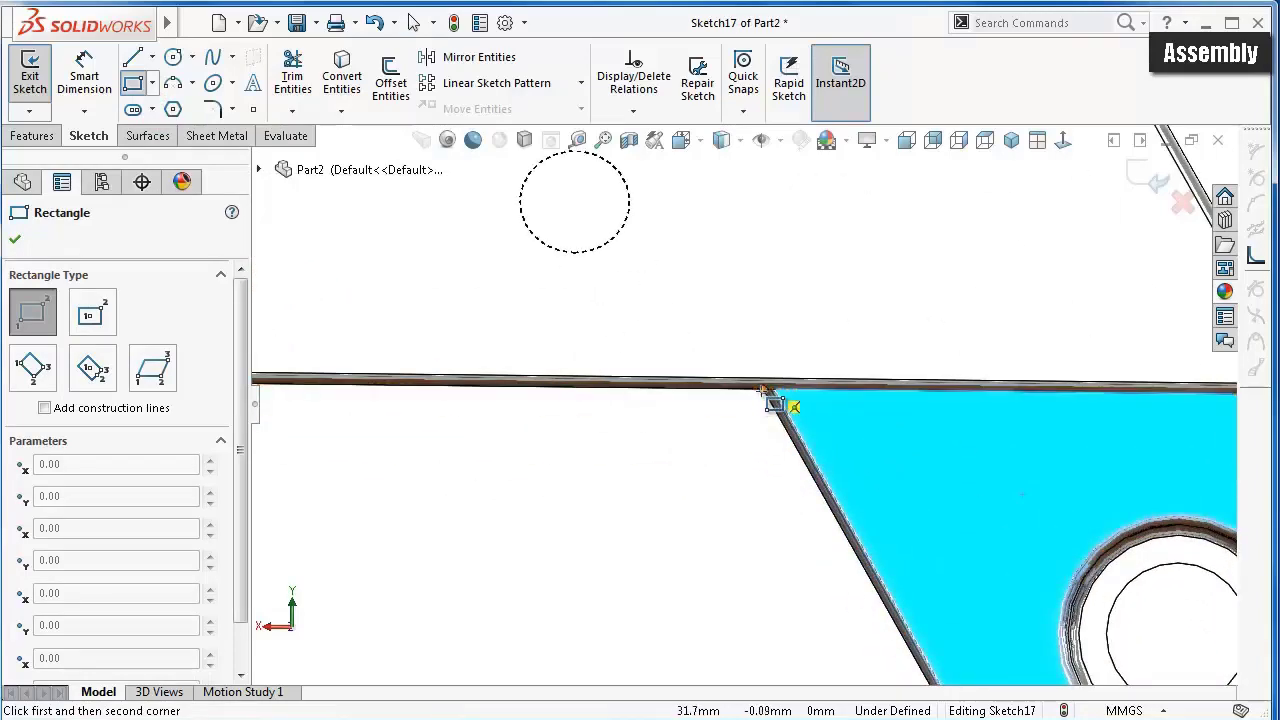
pyautogui.click(760, 390)
pyautogui.scroll(3, 903, 471)
pyautogui.scroll(2, 1150, 640)
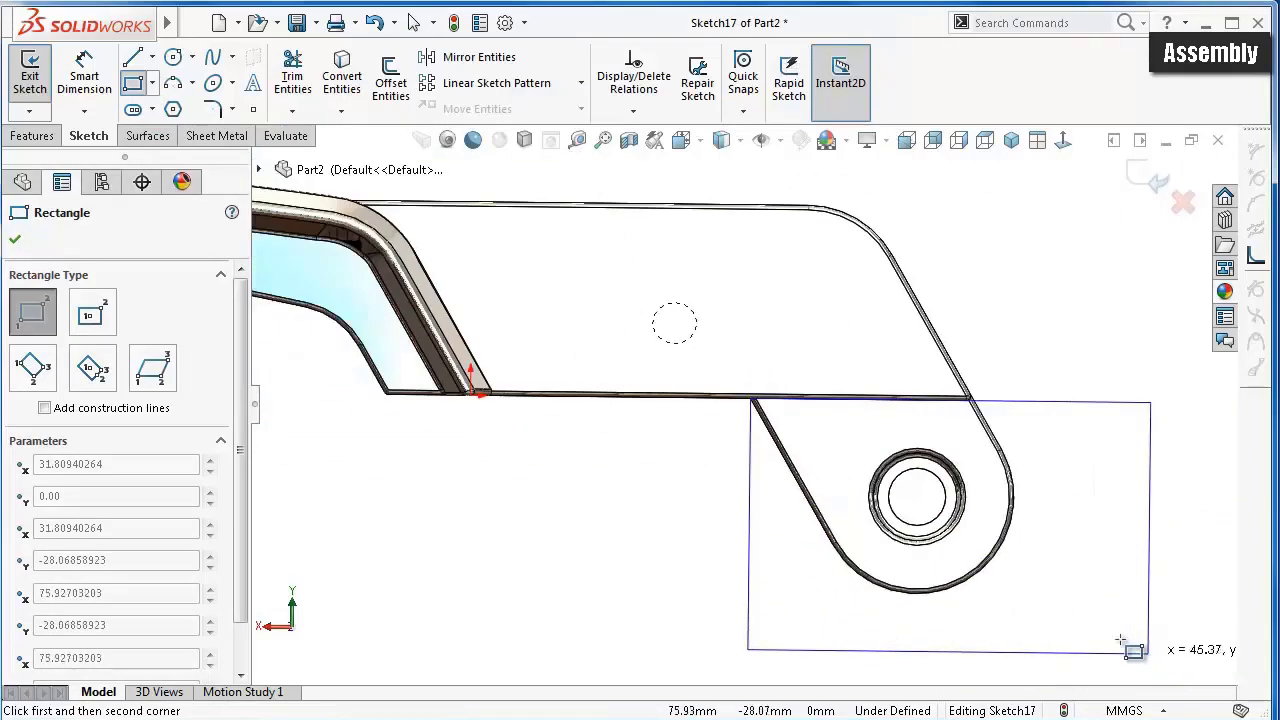
pyautogui.click(1044, 624)
# - Dimension the rectangle 25 mm high and 35 mm wide
pyautogui.moveTo(1131, 540); pyautogui.dragTo(1078, 377, button='right')
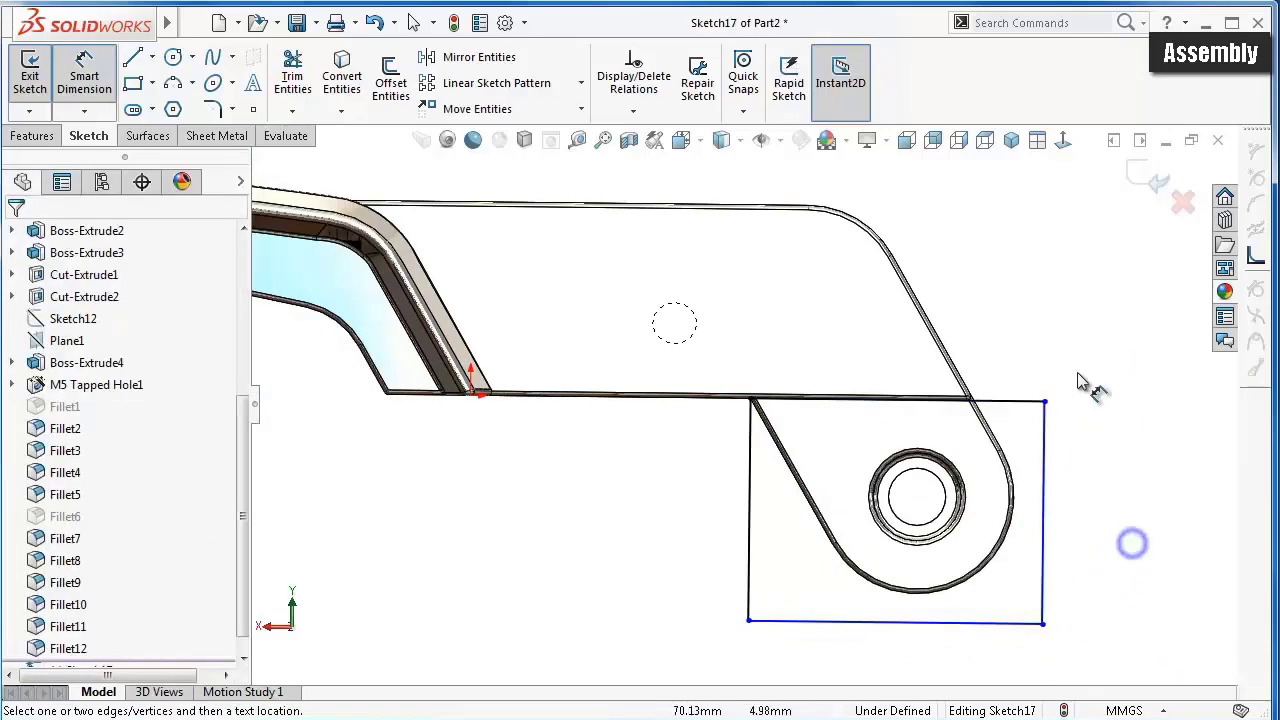
pyautogui.click(1045, 432)
pyautogui.click(1095, 440)
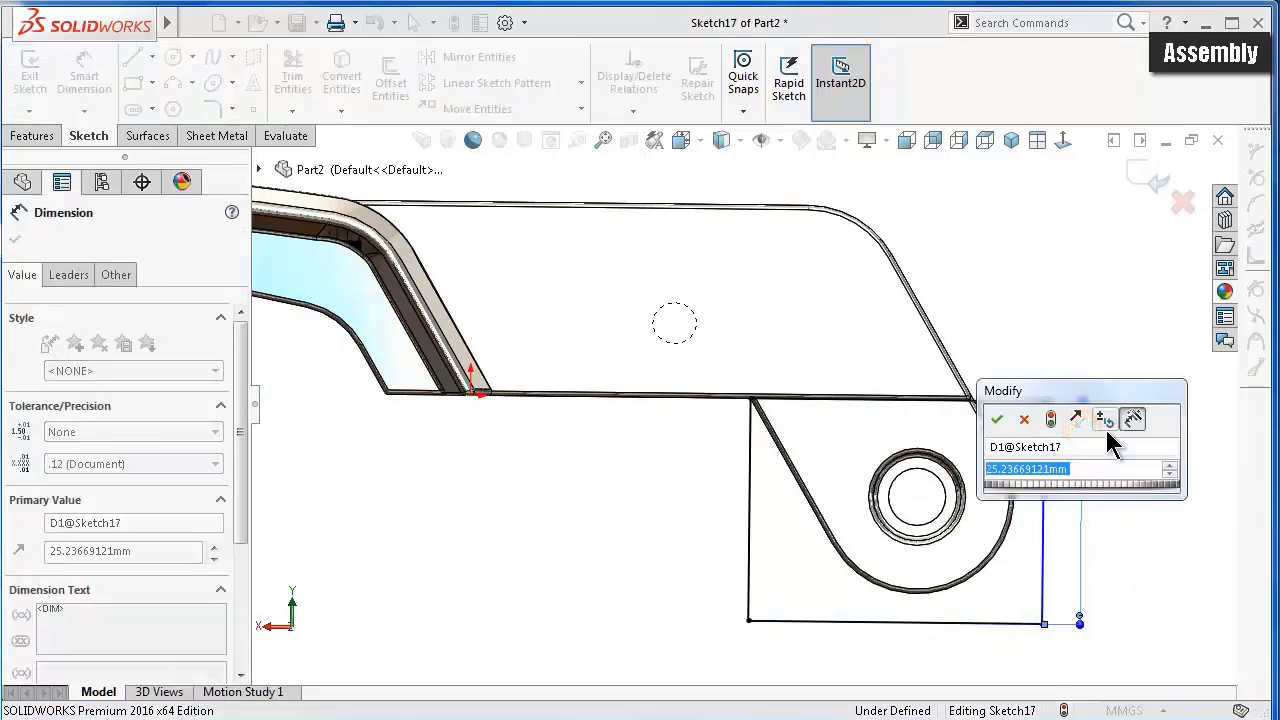
pyautogui.write('25')
pyautogui.press('Return')
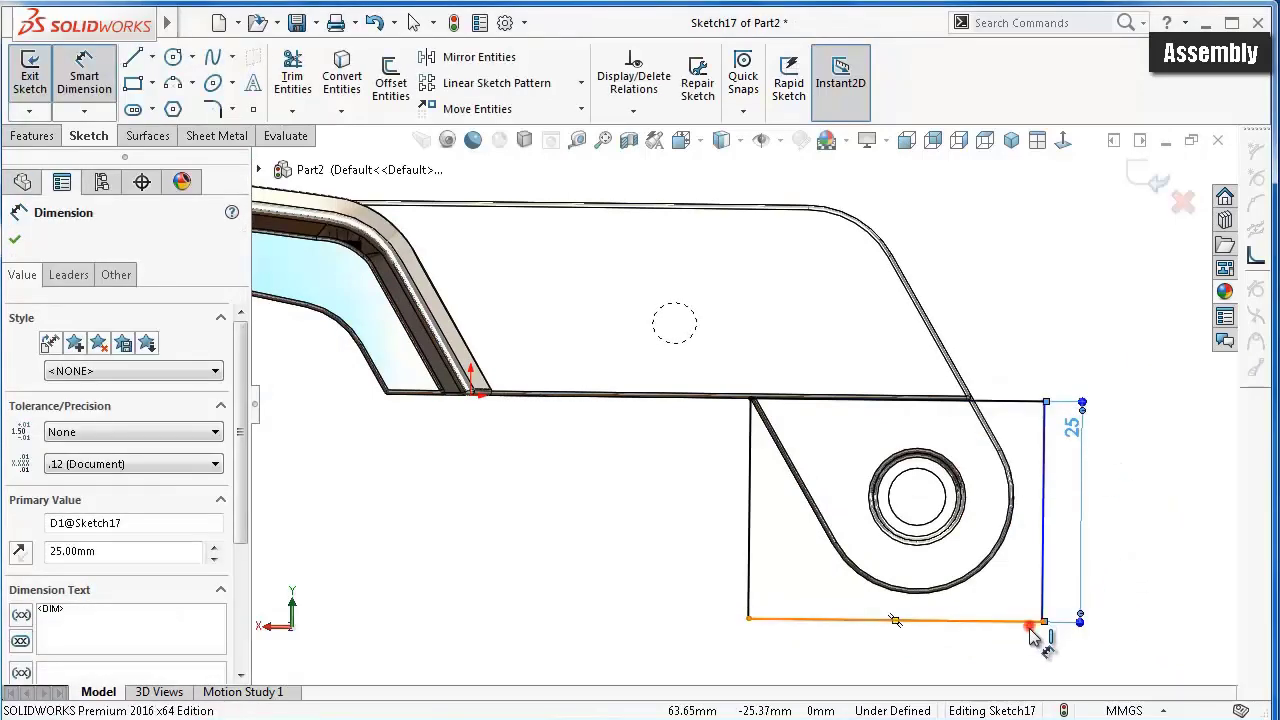
pyautogui.click(1030, 626)
pyautogui.click(1043, 655)
pyautogui.write('30')
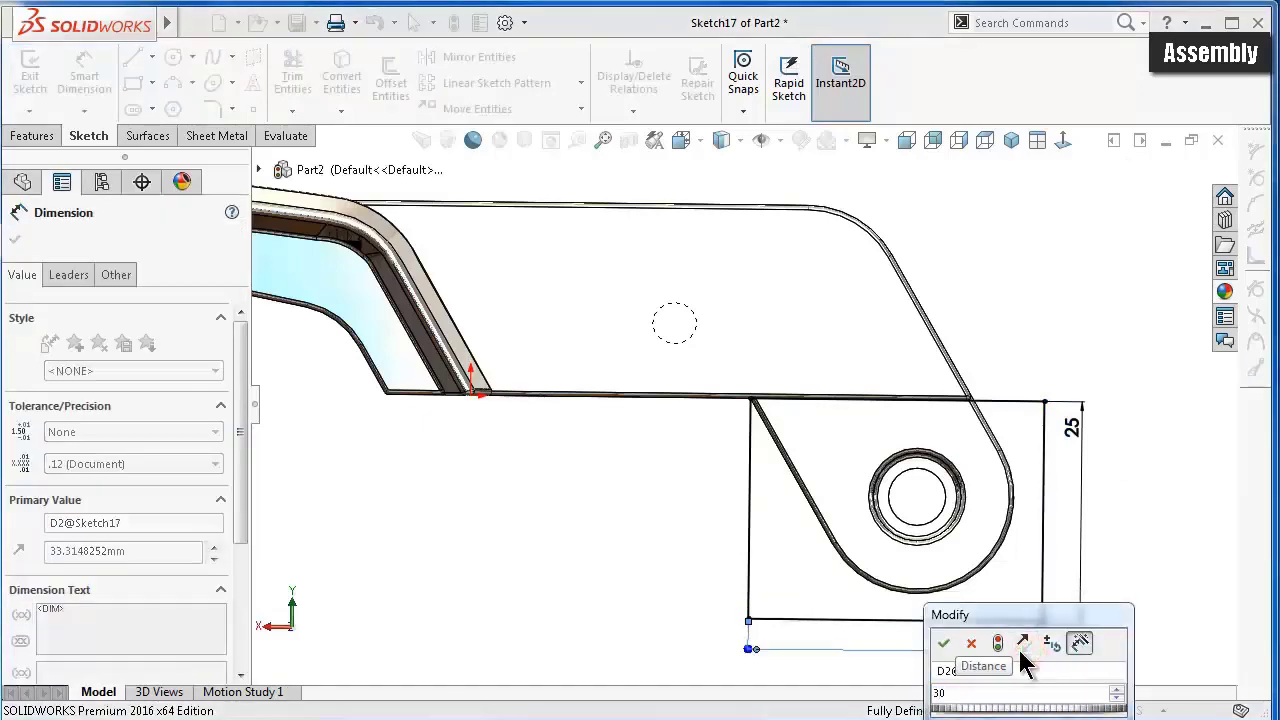
pyautogui.press('Return')
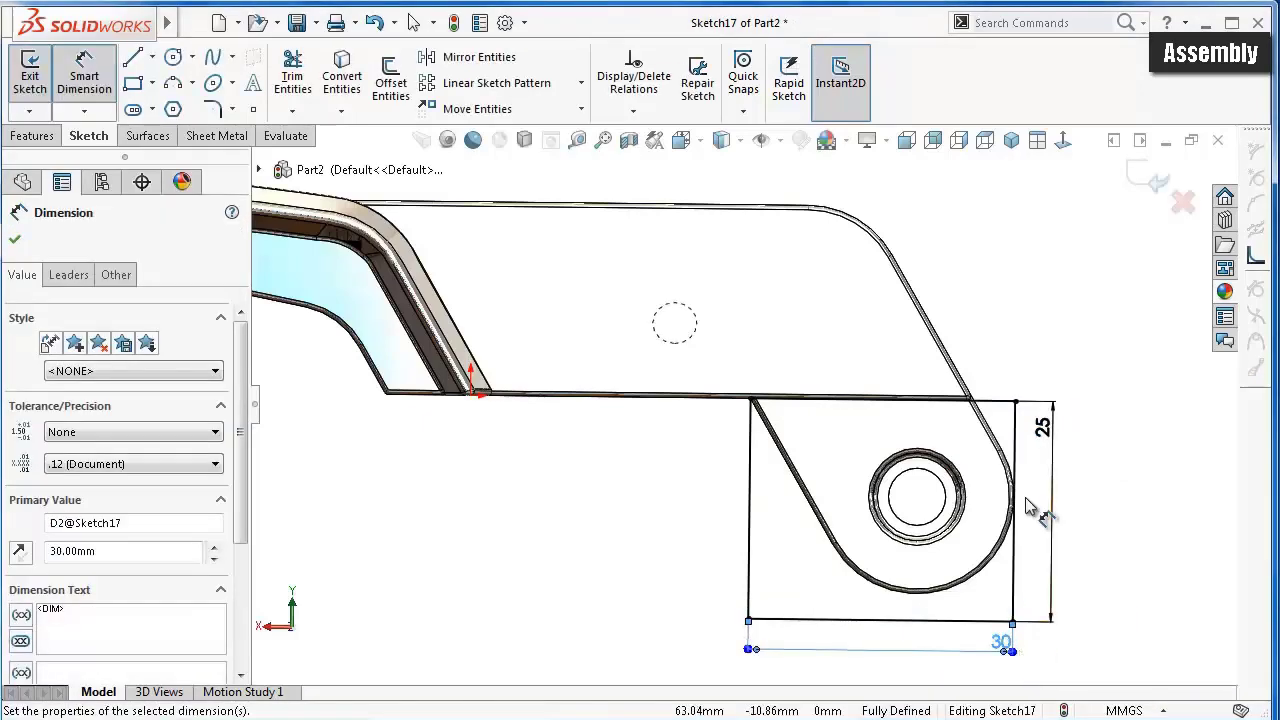
pyautogui.doubleClick(1003, 645)
pyautogui.write('35')
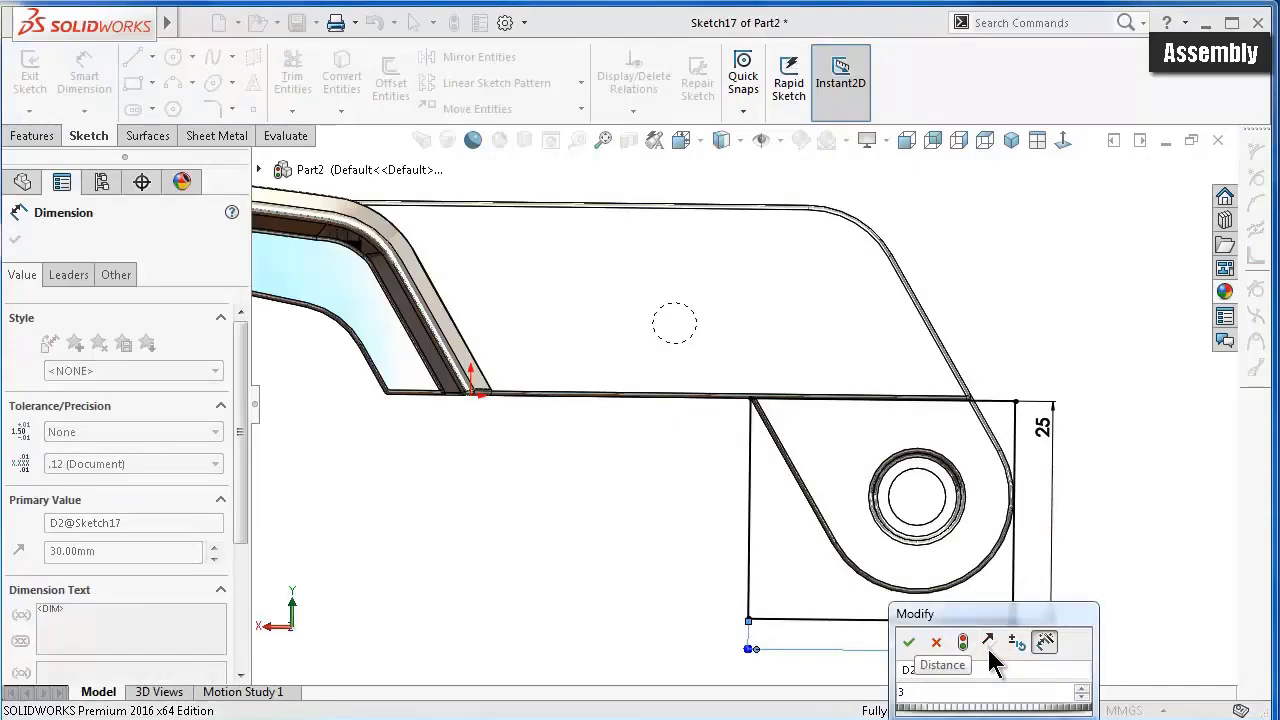
pyautogui.press('Return')
pyautogui.keyDown('shift'); pyautogui.moveTo(988, 648); pyautogui.dragTo(970, 515, button='middle'); pyautogui.keyUp('shift')
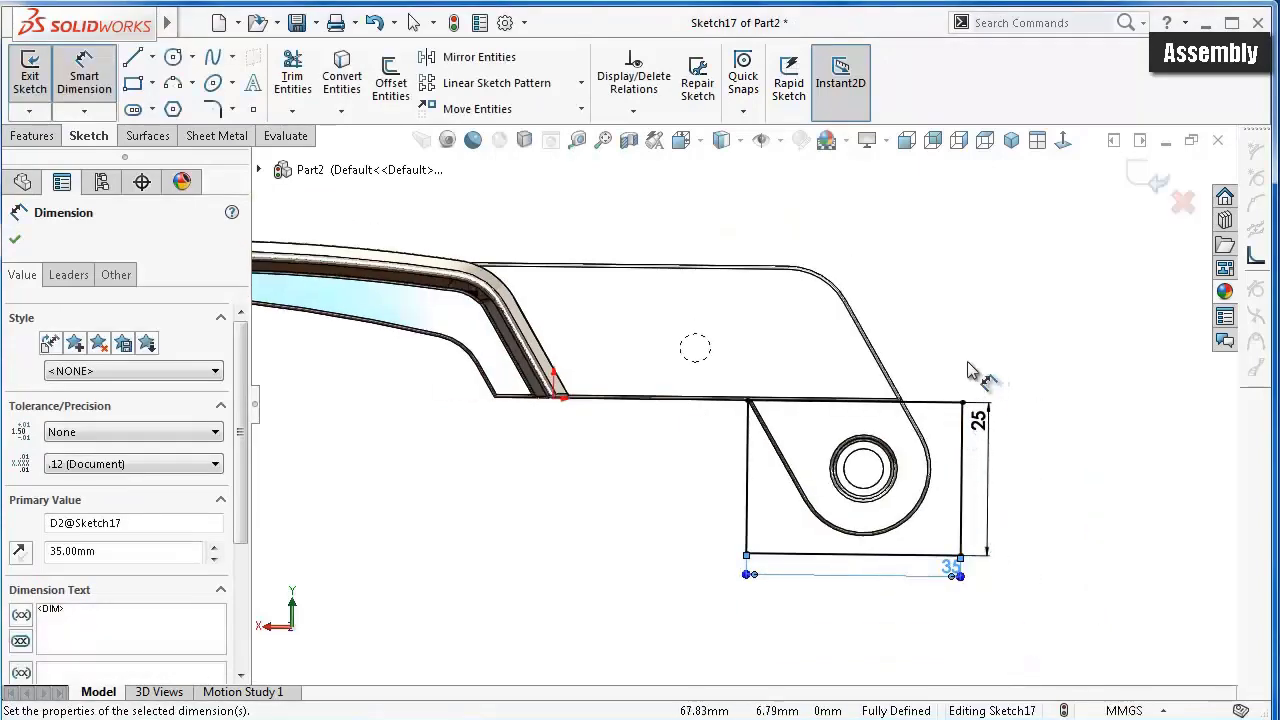
pyautogui.moveTo(968, 370); pyautogui.dragTo(750, 404, button='middle')
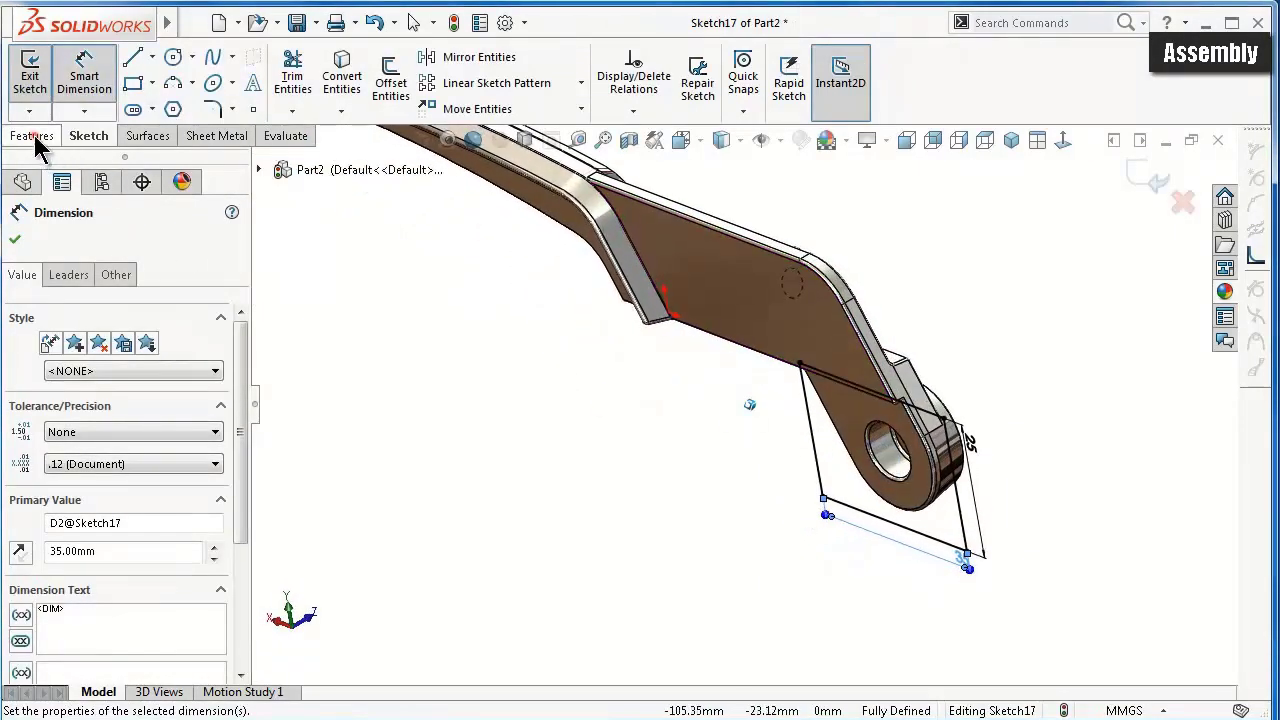
# - Extrude-cut the rectangle with an Up To Vertex end condition at the chosen vertex
pyautogui.click(35, 141)
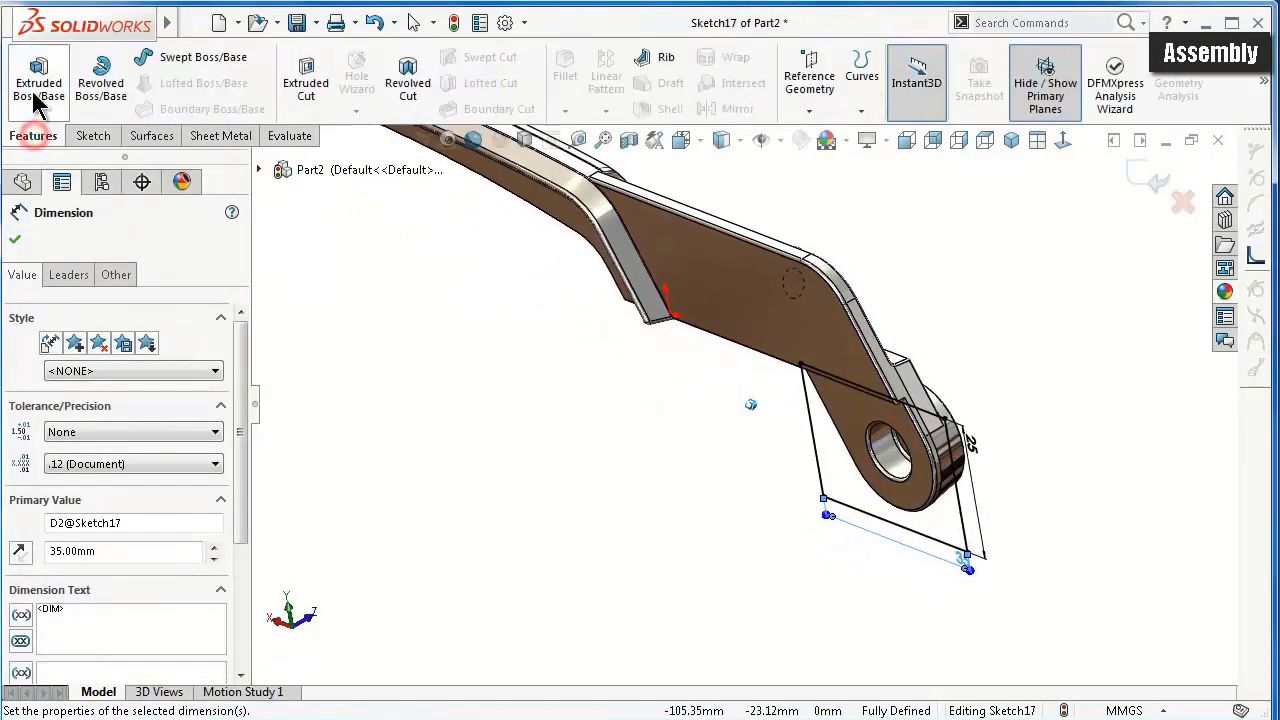
pyautogui.click(316, 92)
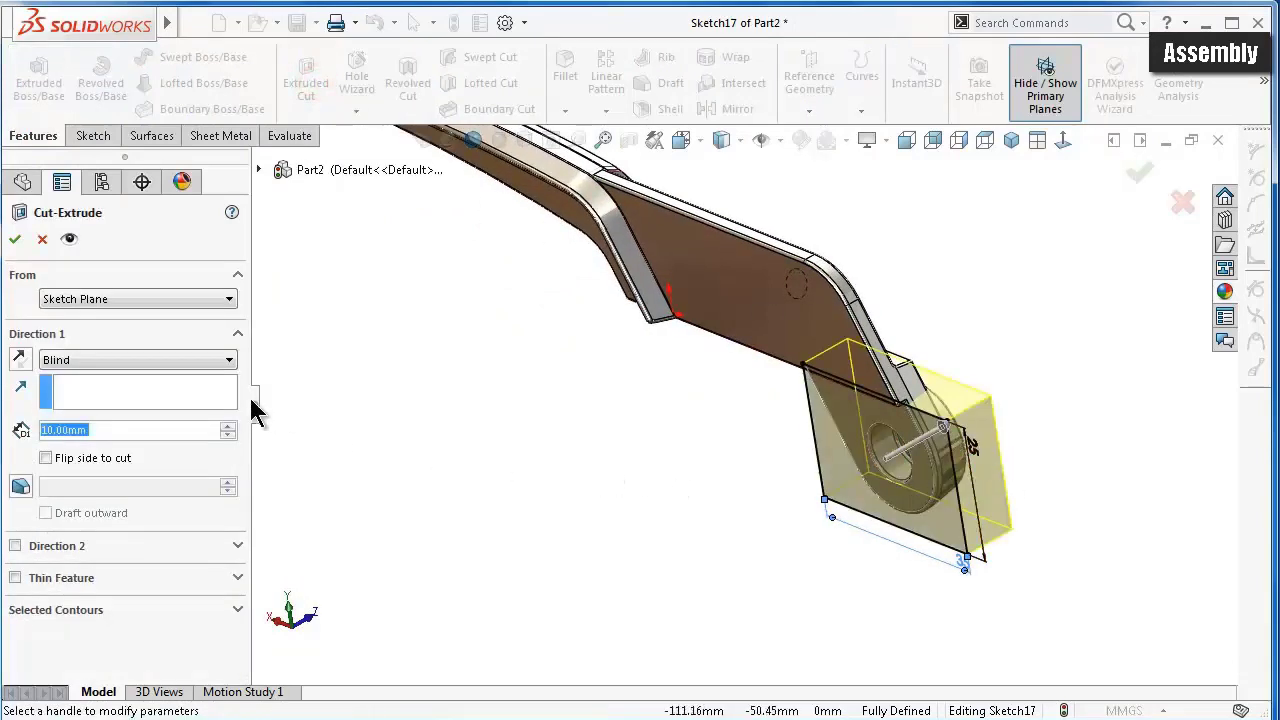
pyautogui.click(62, 359)
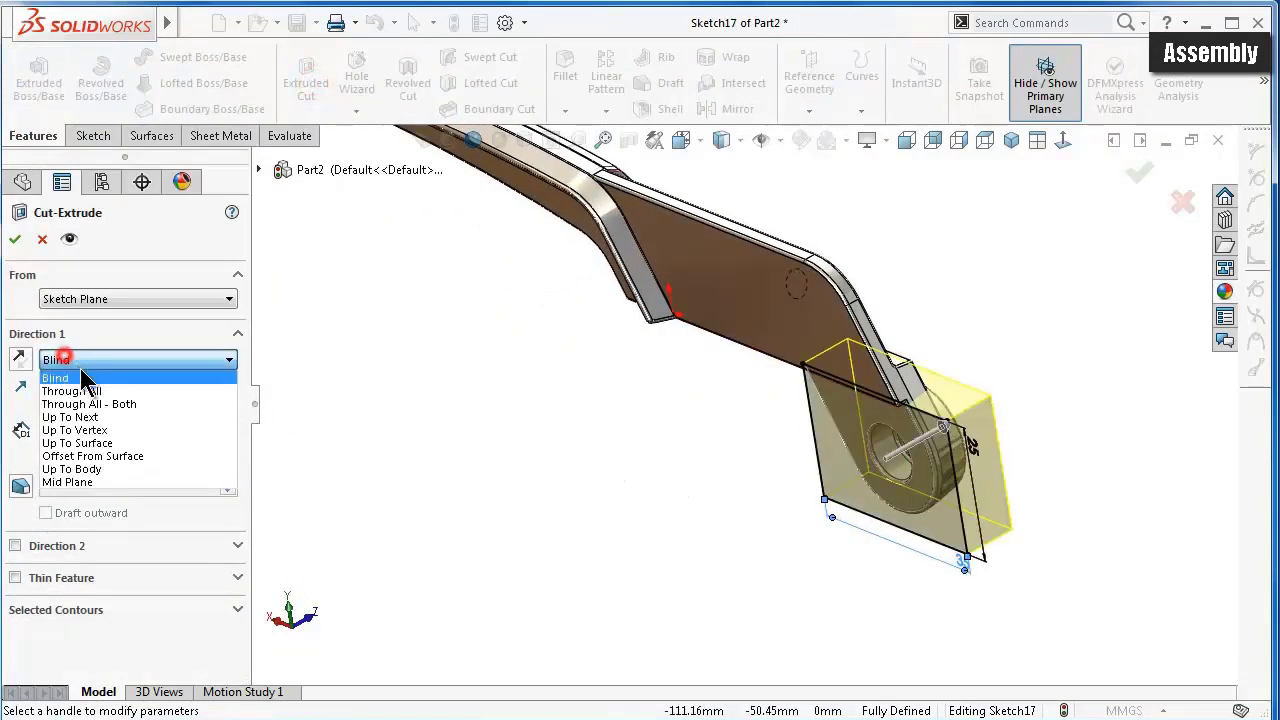
pyautogui.click(117, 440)
pyautogui.scroll(-3, 886, 371)
pyautogui.scroll(-4, 770, 330)
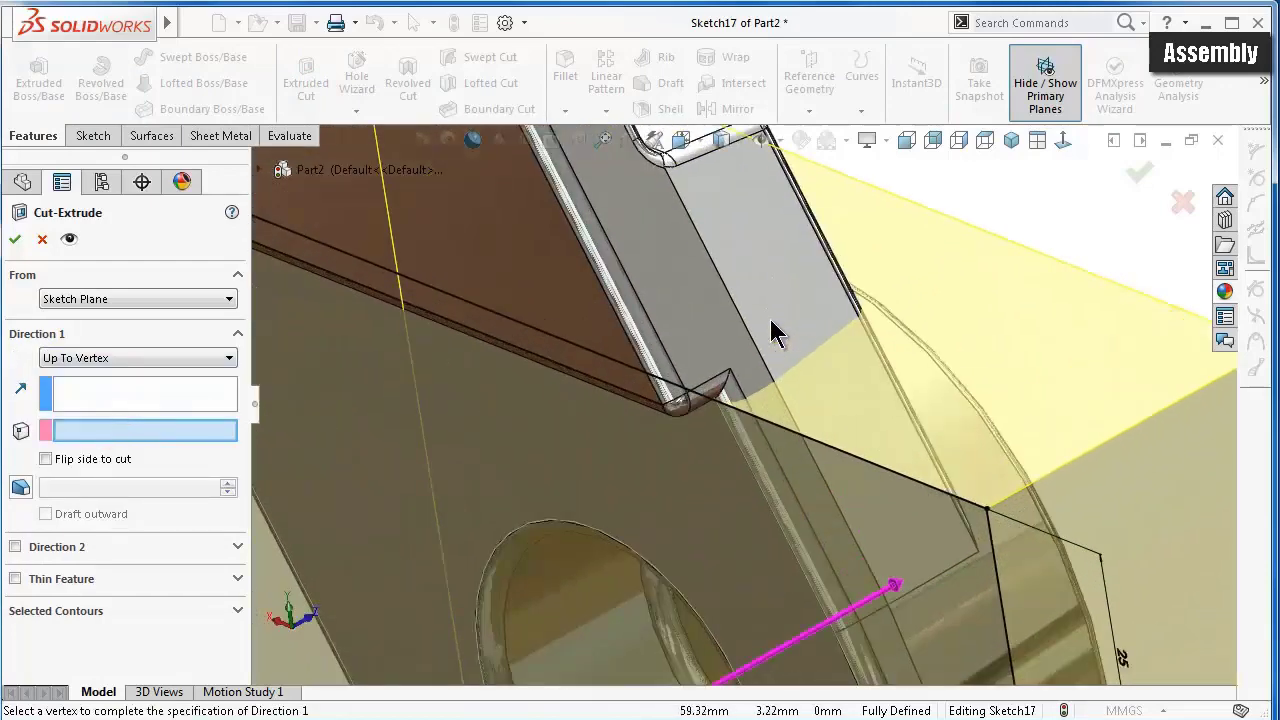
pyautogui.scroll(2, 785, 348)
pyautogui.scroll(-3, 774, 391)
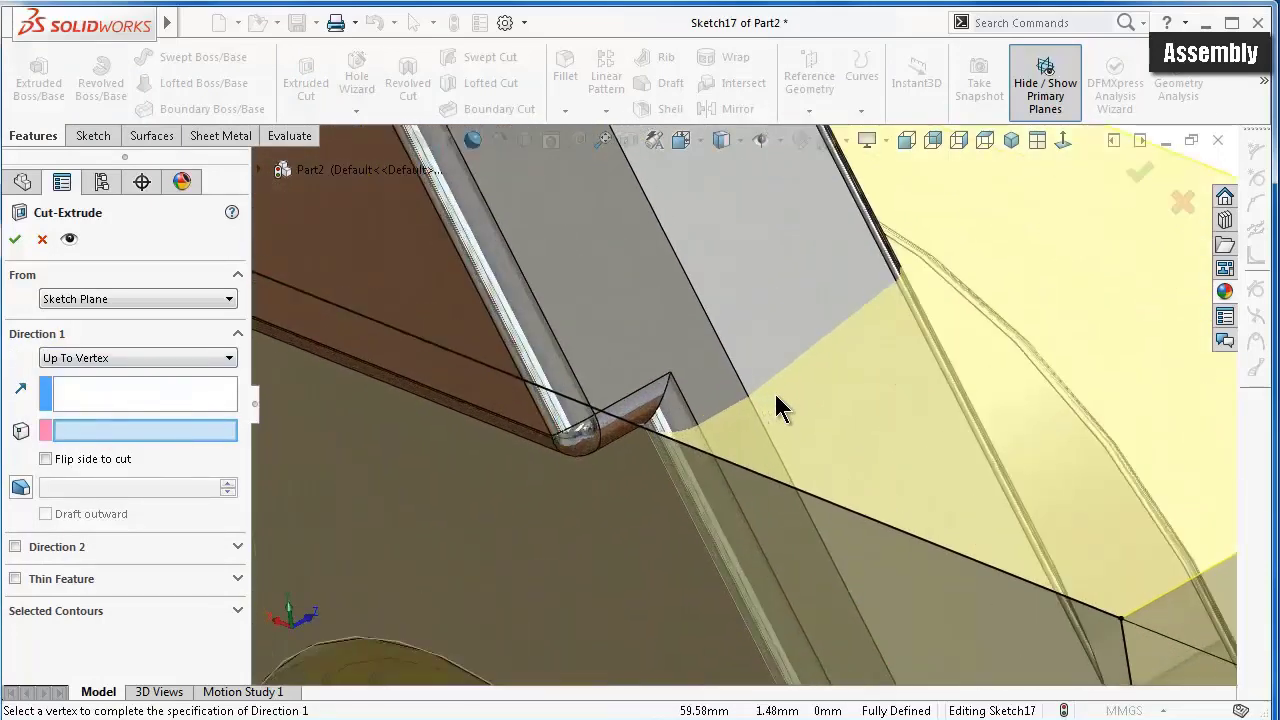
pyautogui.scroll(2, 849, 537)
pyautogui.scroll(-2, 845, 598)
pyautogui.click(822, 586)
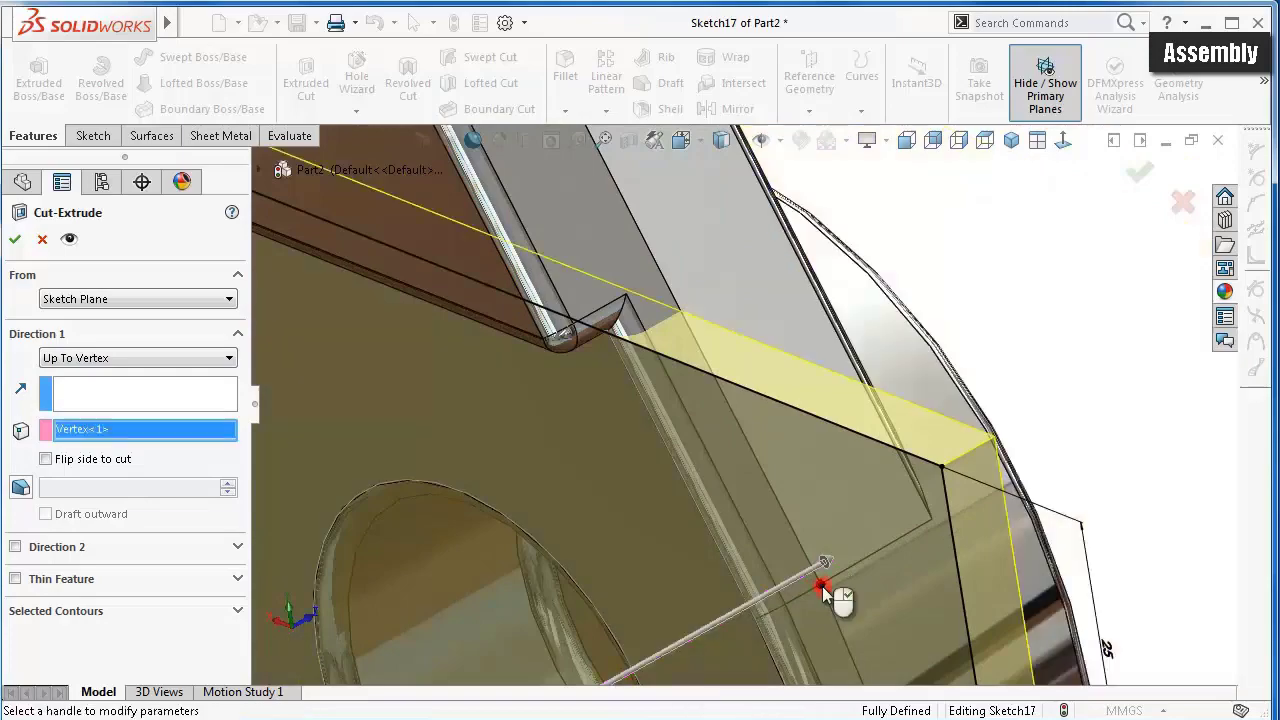
pyautogui.rightClick(823, 590)
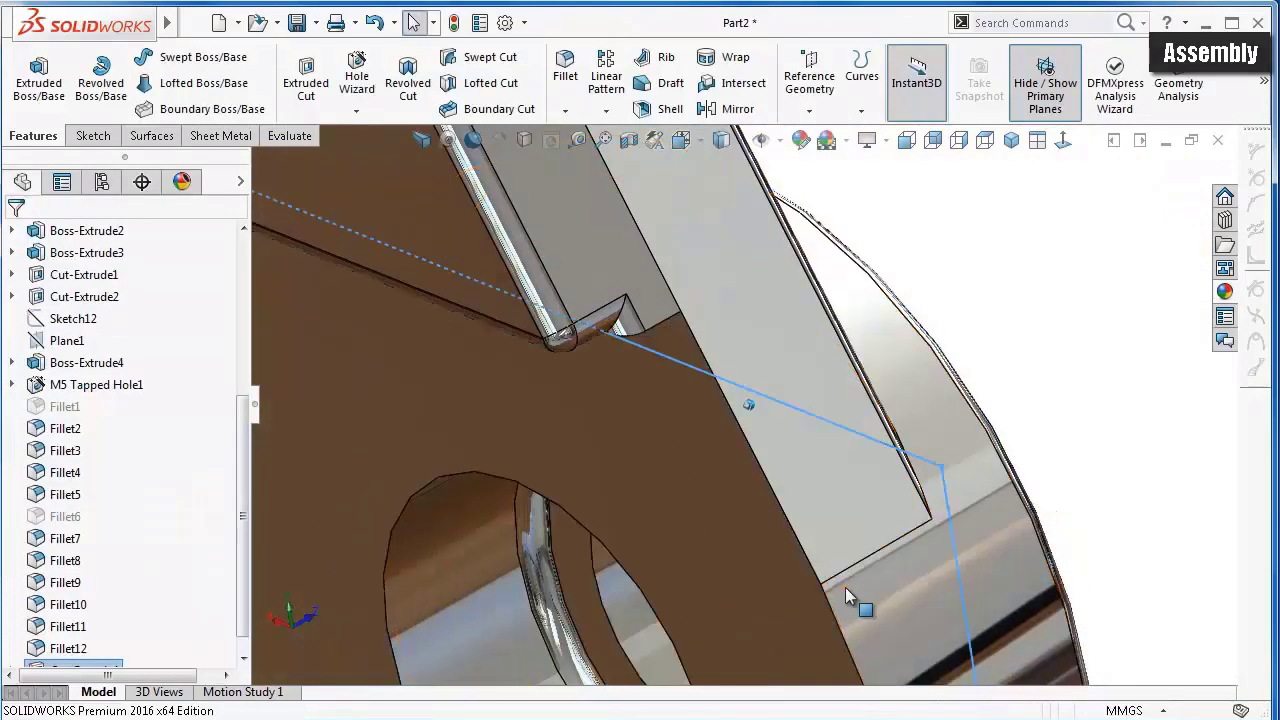
# - Round the two edges of the new cut with a 0.5 mm fillet
pyautogui.moveTo(846, 586)
pyautogui.mouseDown(button='middle')
pyautogui.moveTo(720, 480)
pyautogui.moveTo(724, 395)
pyautogui.moveTo(757, 277)
pyautogui.moveTo(771, 277)
pyautogui.mouseUp(button='middle')
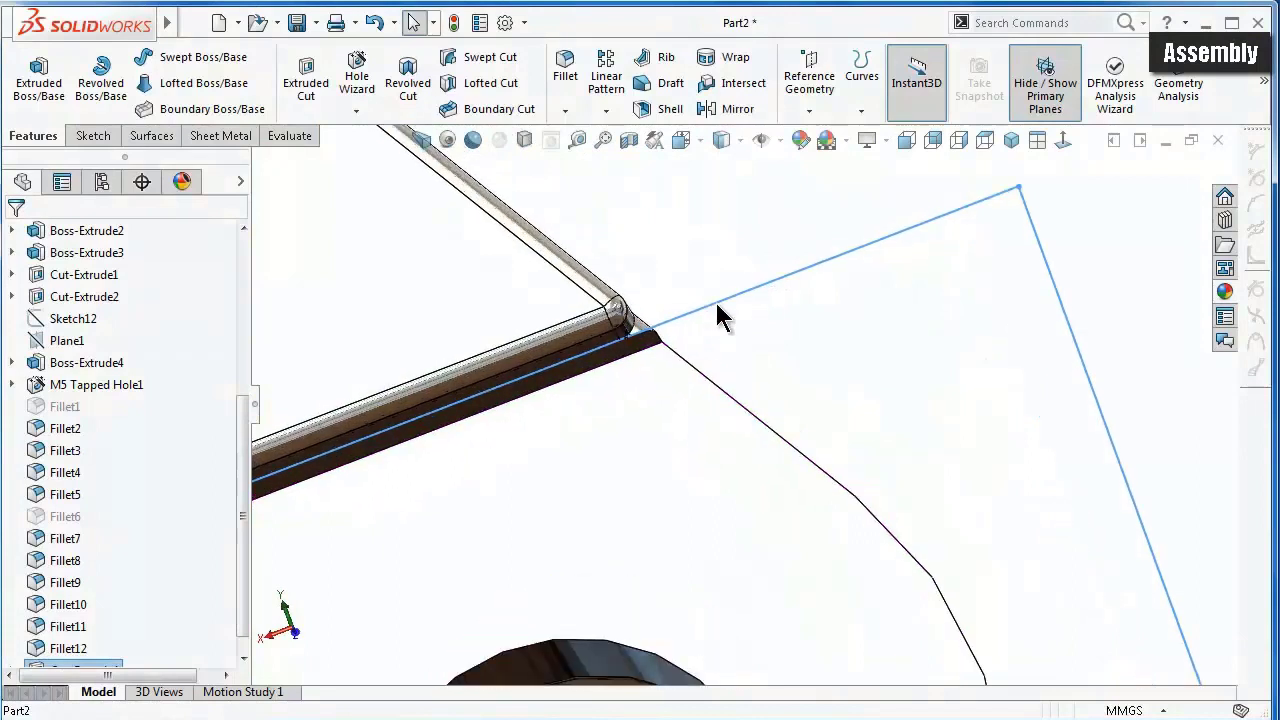
pyautogui.click(566, 70)
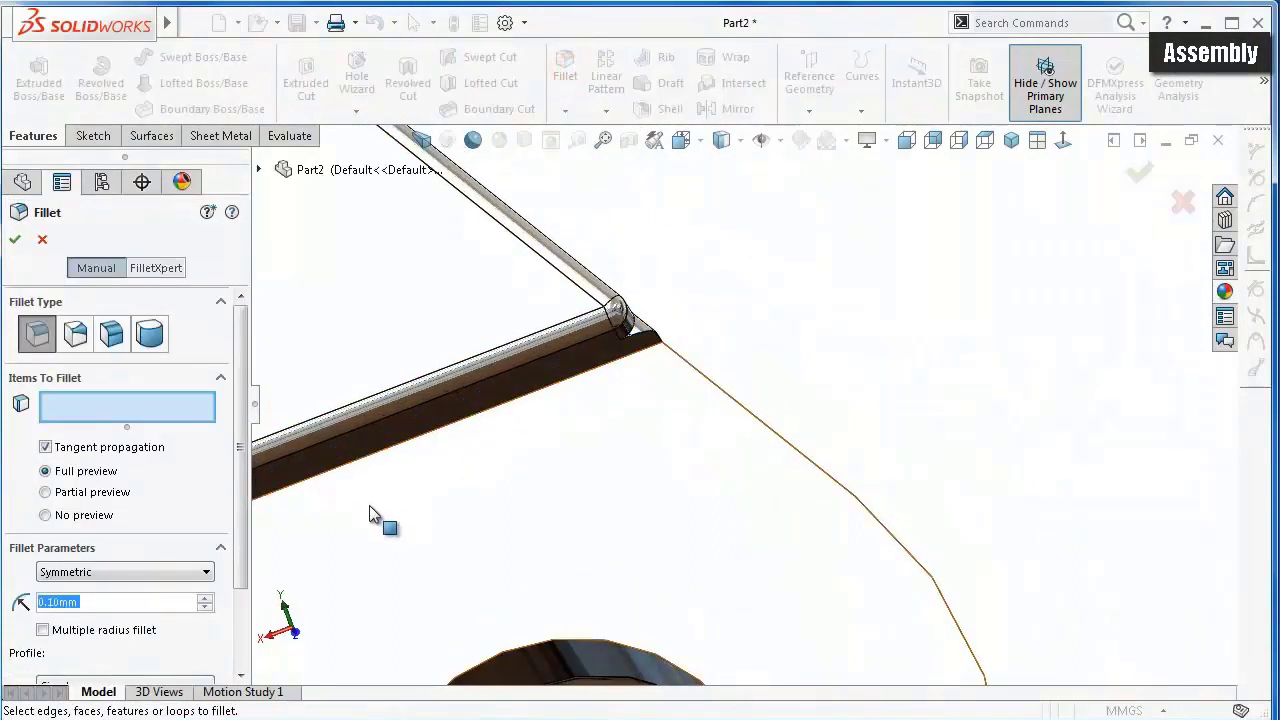
pyautogui.write('0.5')
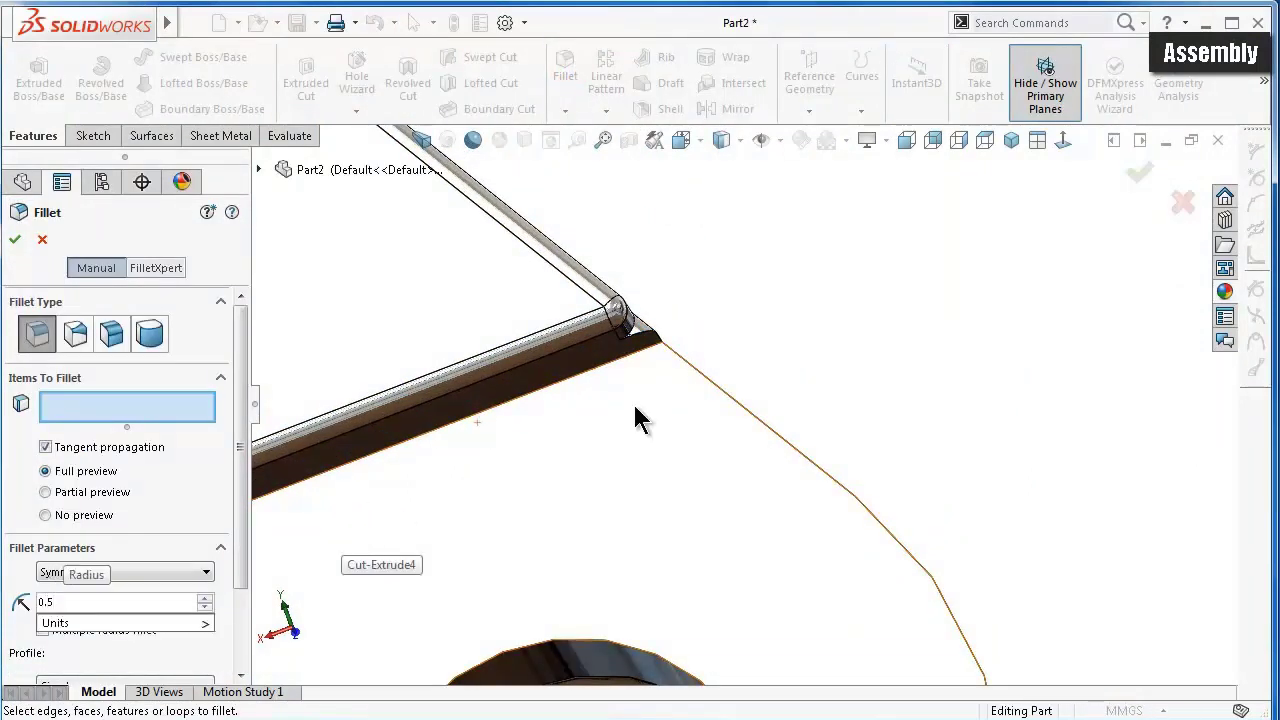
pyautogui.moveTo(632, 415)
pyautogui.mouseDown(button='middle')
pyautogui.moveTo(686, 352)
pyautogui.moveTo(676, 344)
pyautogui.moveTo(514, 491)
pyautogui.moveTo(580, 390)
pyautogui.moveTo(560, 386)
pyautogui.mouseUp(button='middle')
pyautogui.click(671, 329)
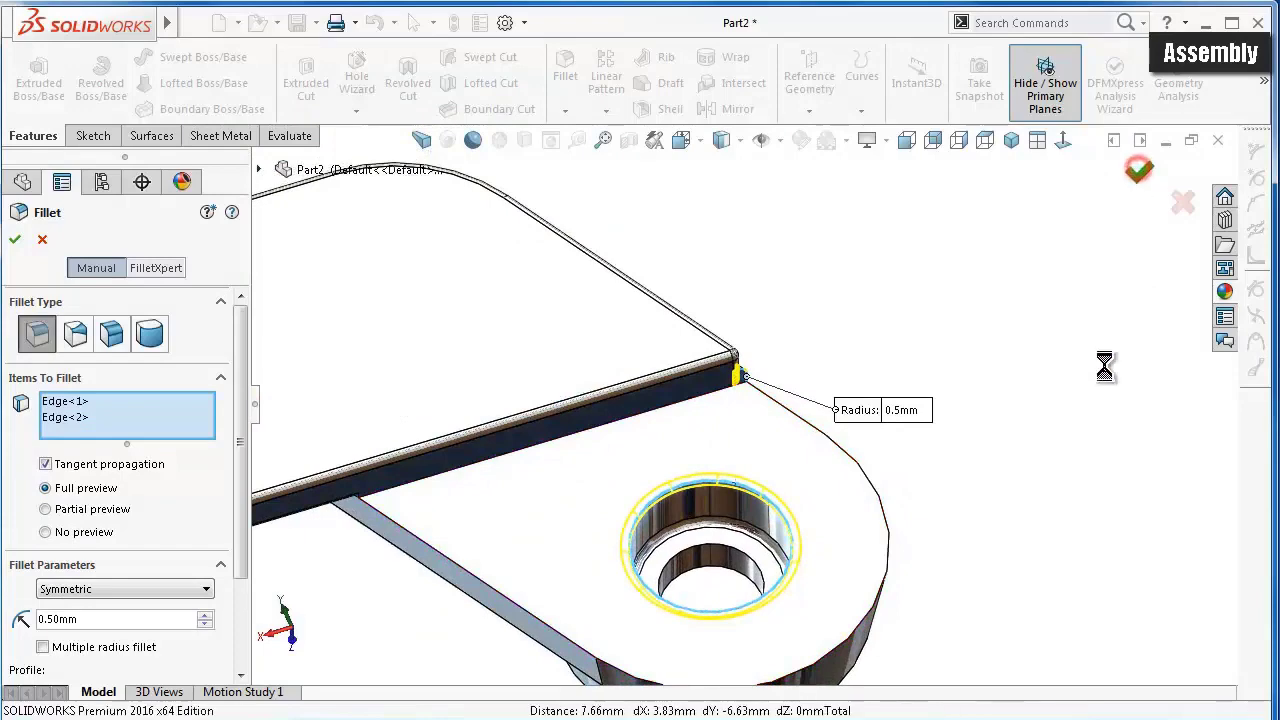
pyautogui.press('Return')
pyautogui.press('Return')
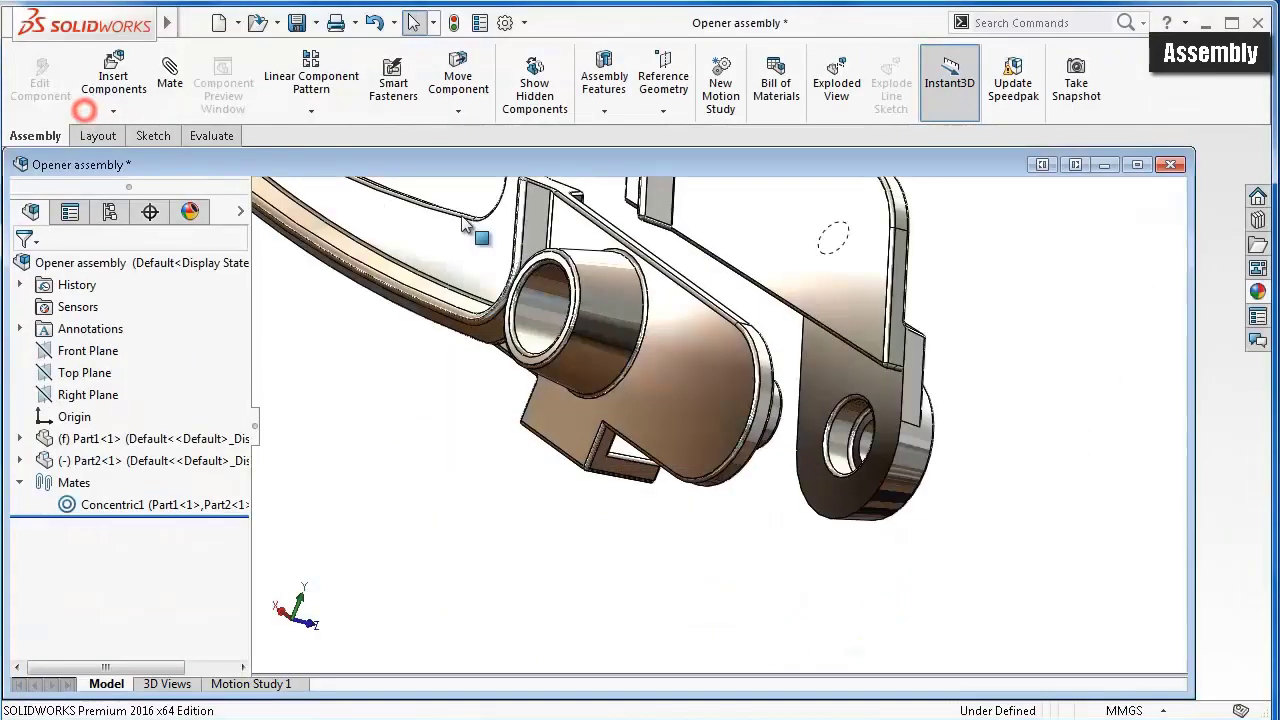
# - Maximize the Opener assembly and mate Part2's flat face coincident to Part1's face
pyautogui.click(1139, 165)
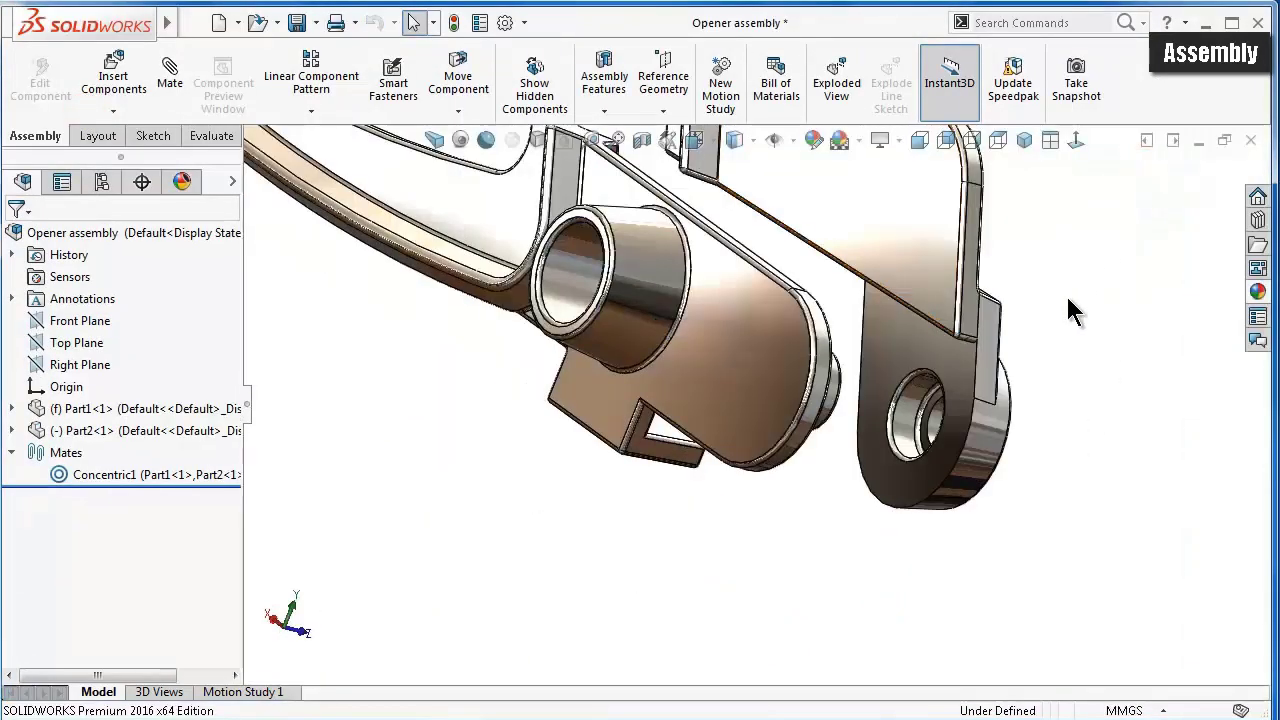
pyautogui.press('Left')
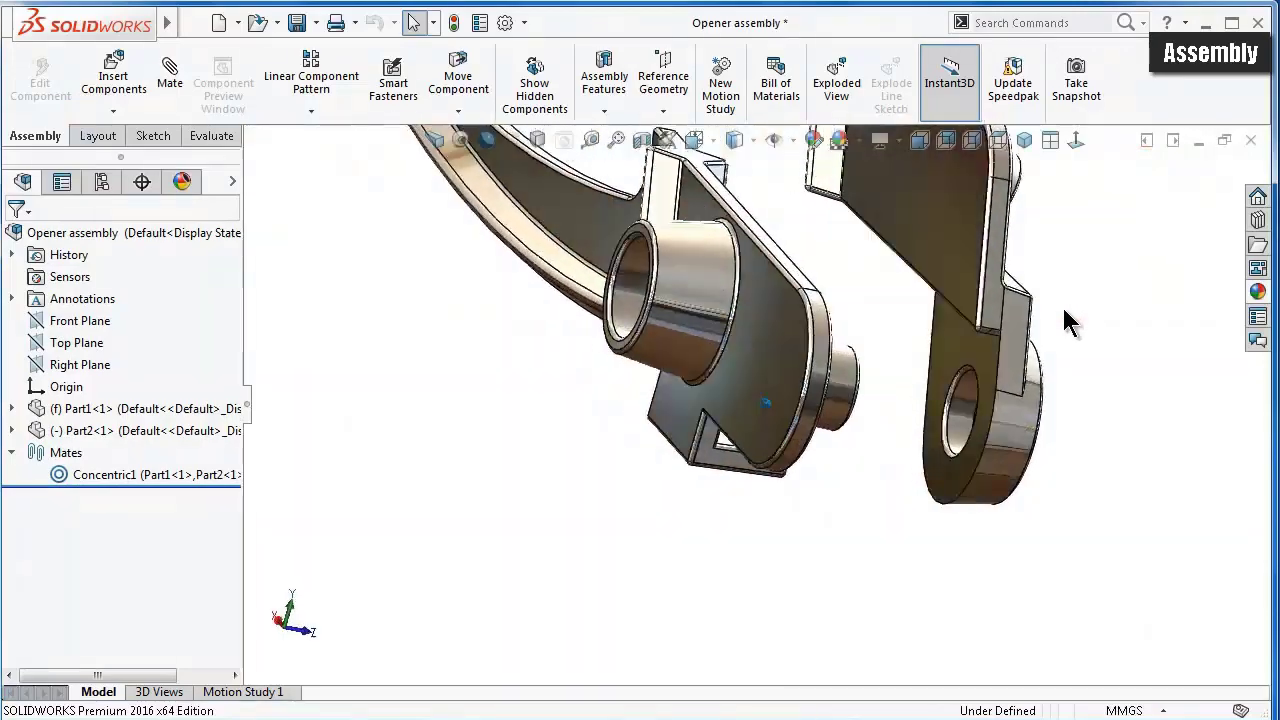
pyautogui.press('Left')
pyautogui.press('Left')
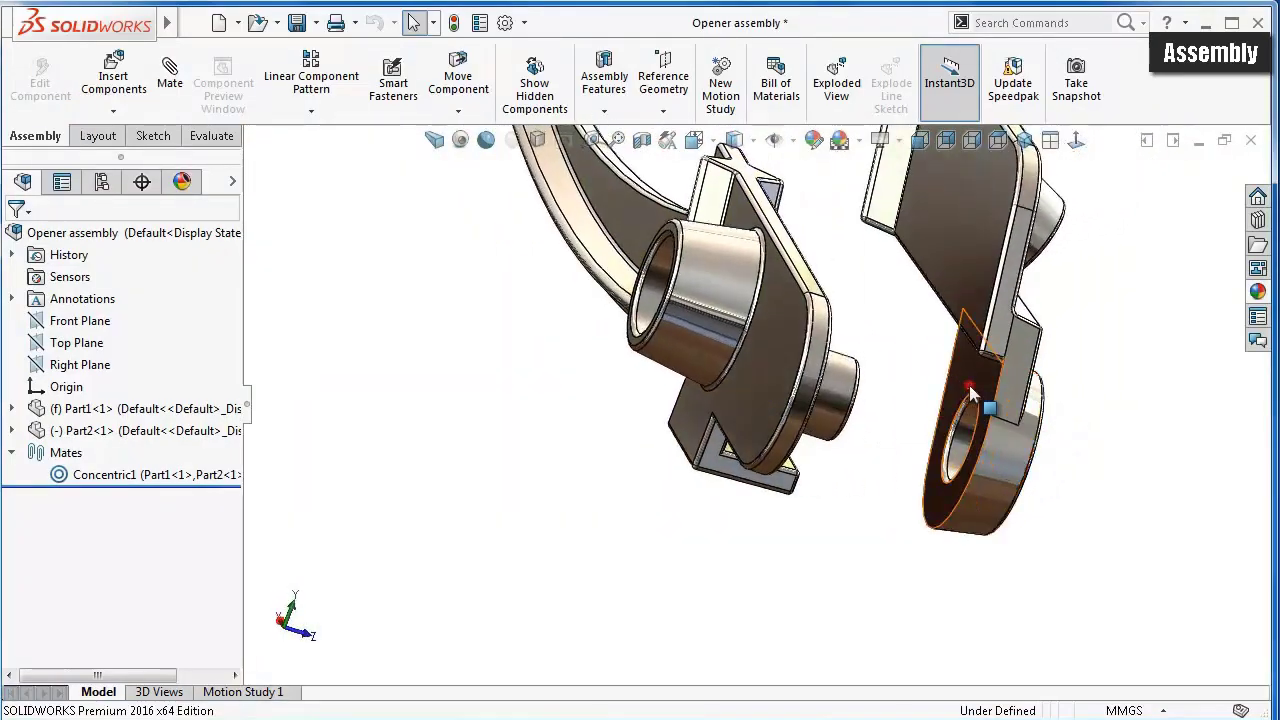
pyautogui.click(969, 384)
pyautogui.click(1190, 278)
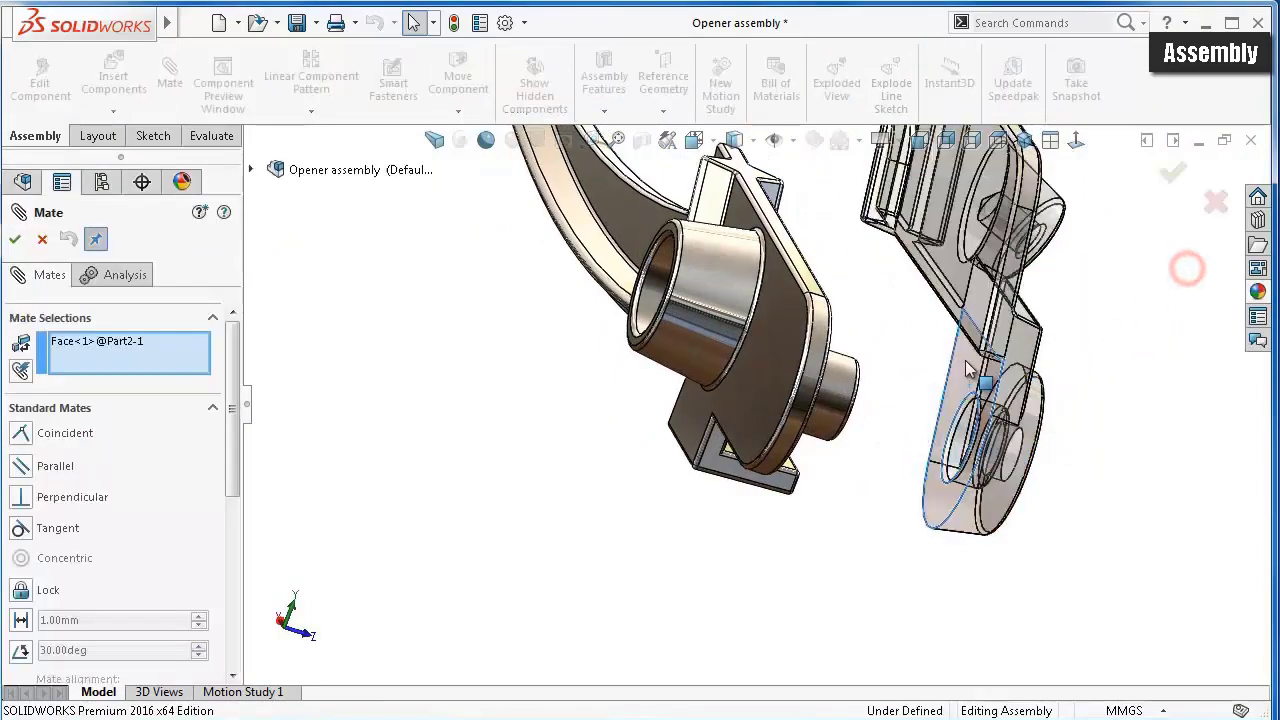
pyautogui.press('Left')
pyautogui.press('Left')
pyautogui.press('Left')
pyautogui.click(859, 318)
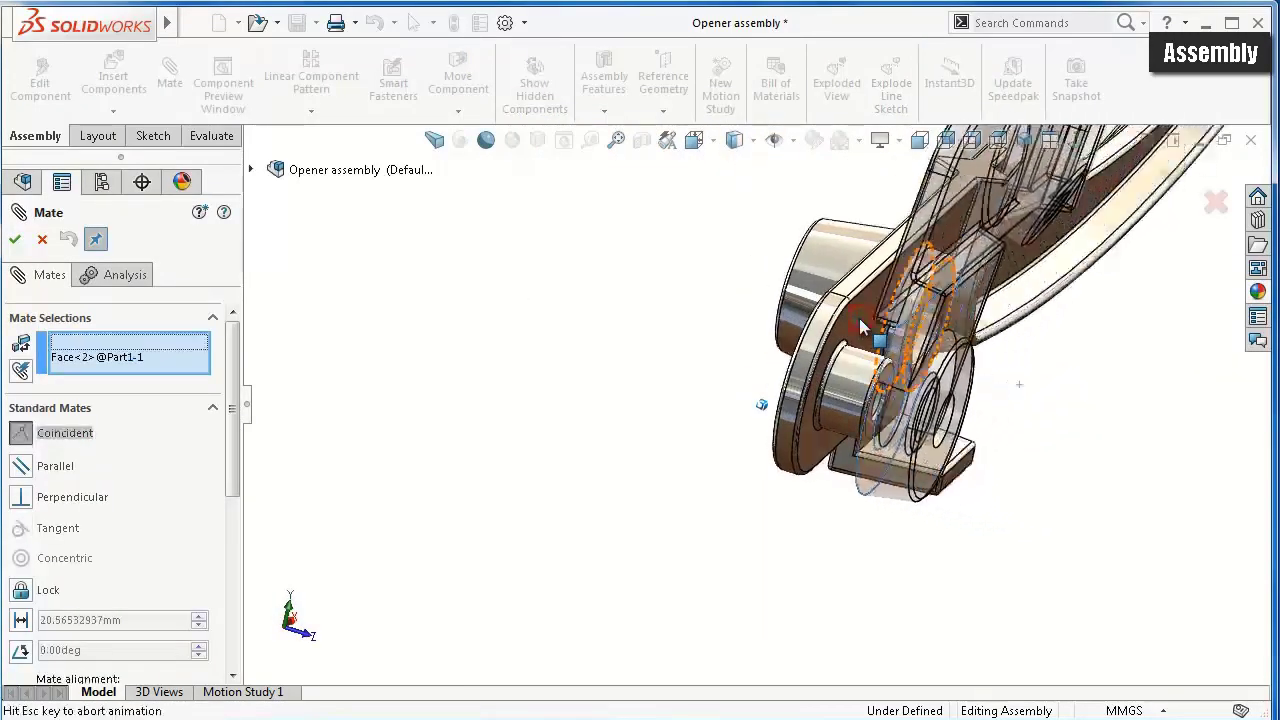
pyautogui.click(1089, 291)
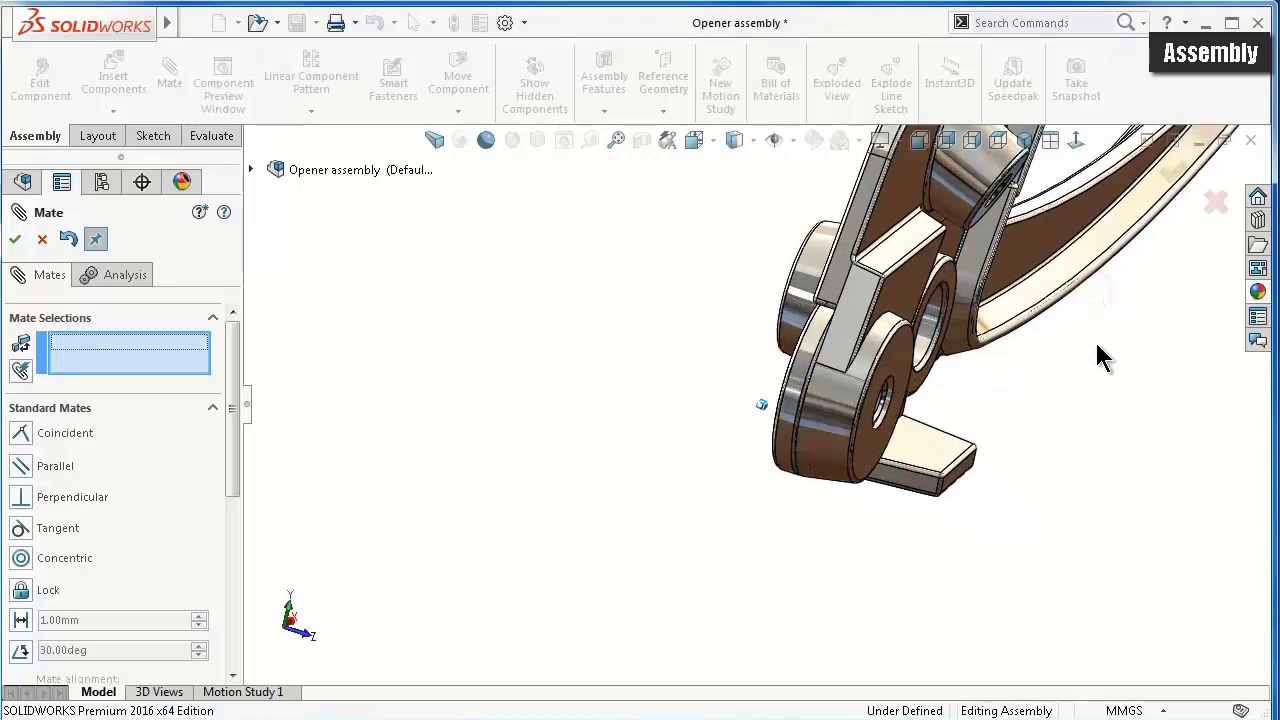
# - Rotate the view to inspect the coincident plates from the side, then leave the mate setup
pyautogui.press('Left')
pyautogui.press('Left')
pyautogui.scroll(-5, 1095, 340)
pyautogui.press('Left')
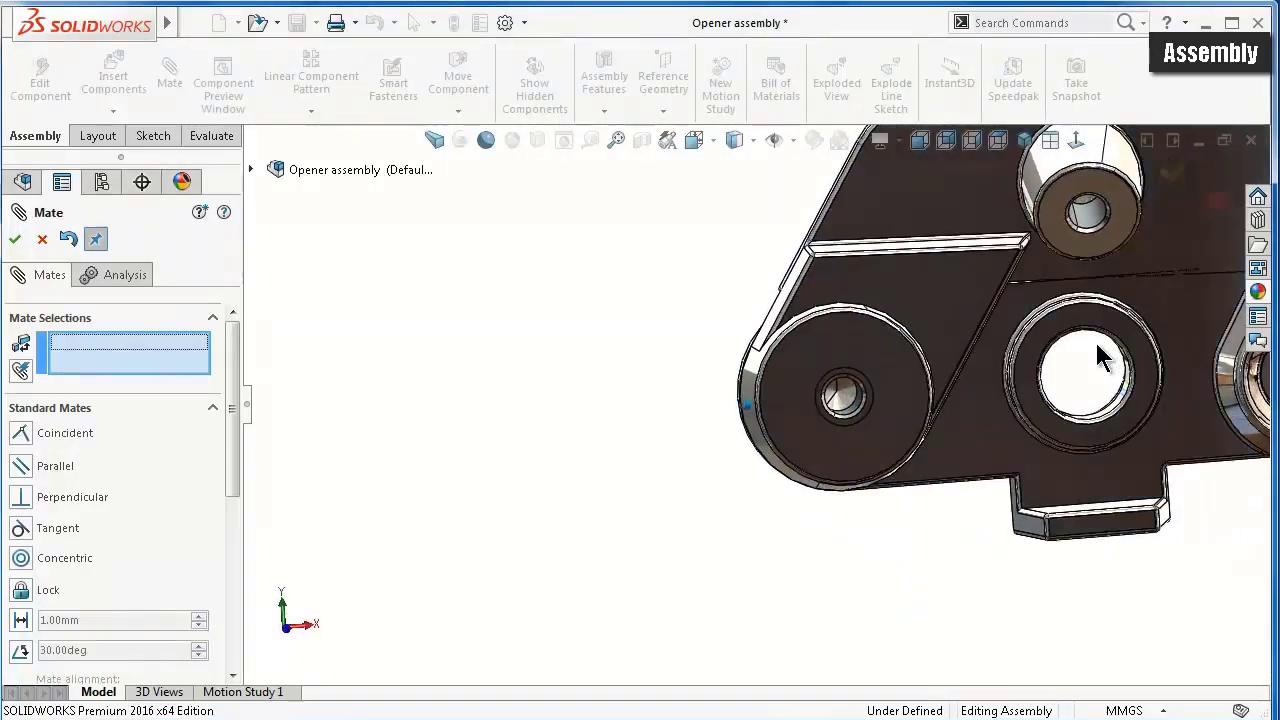
pyautogui.press('Left')
pyautogui.press('Left')
pyautogui.press('Left')
pyautogui.press('Right')
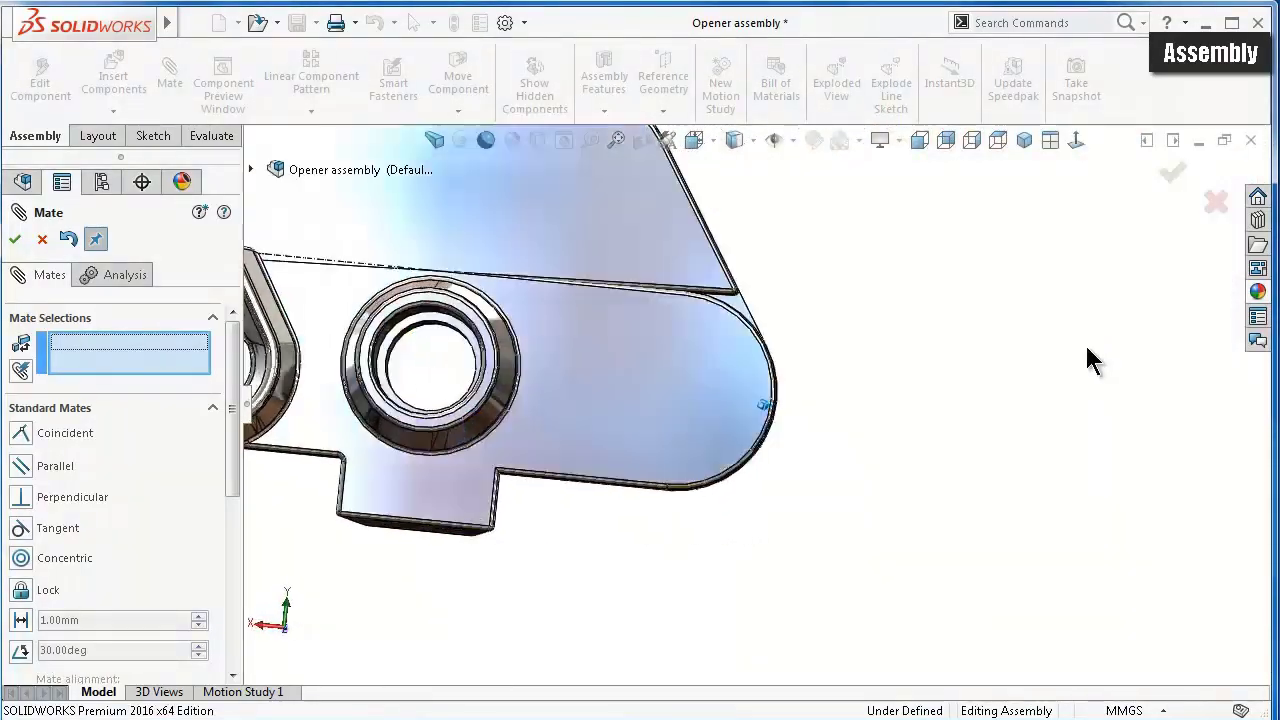
pyautogui.press('Left')
pyautogui.press('Left')
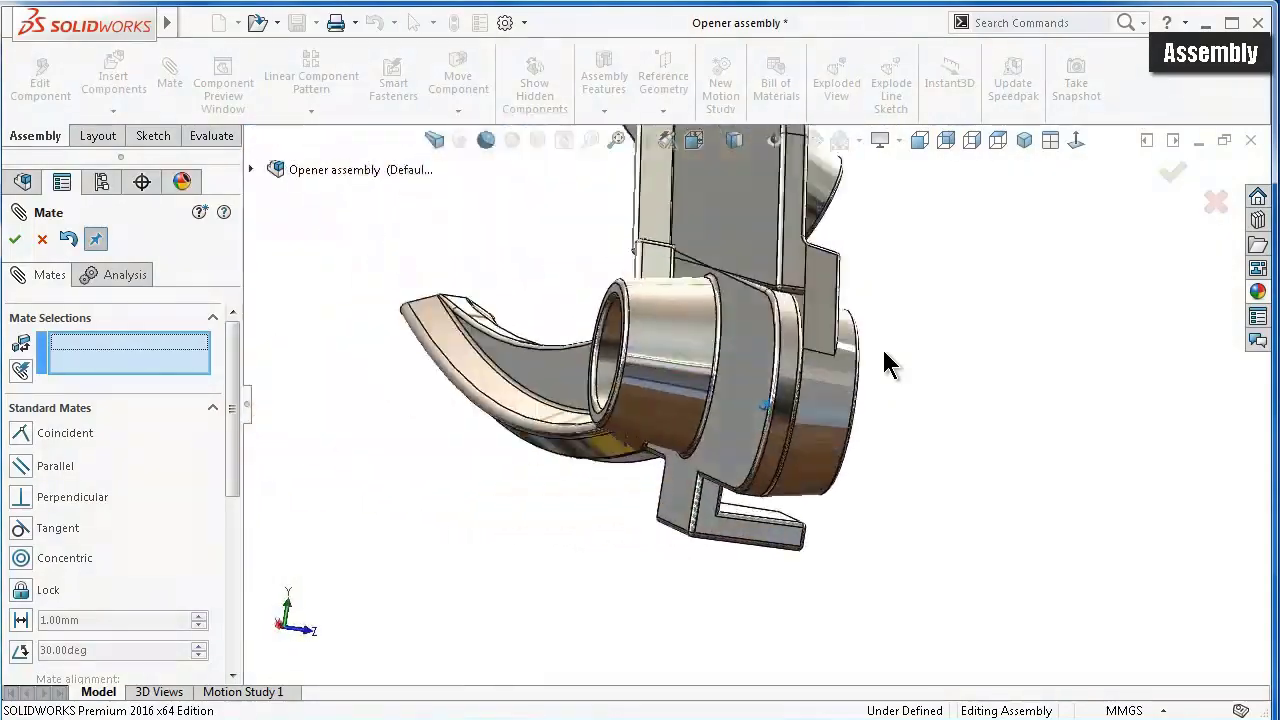
pyautogui.press('Left')
pyautogui.press('Left')
pyautogui.press('Left')
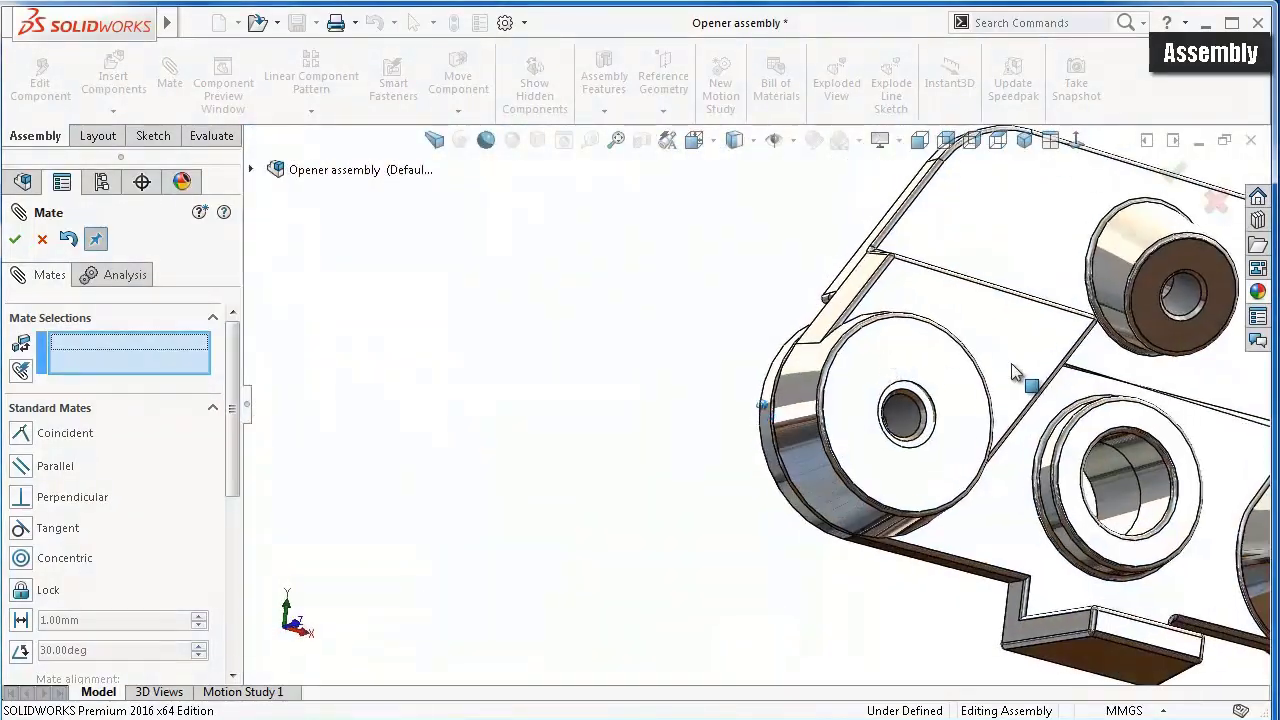
pyautogui.scroll(-4, 1011, 365)
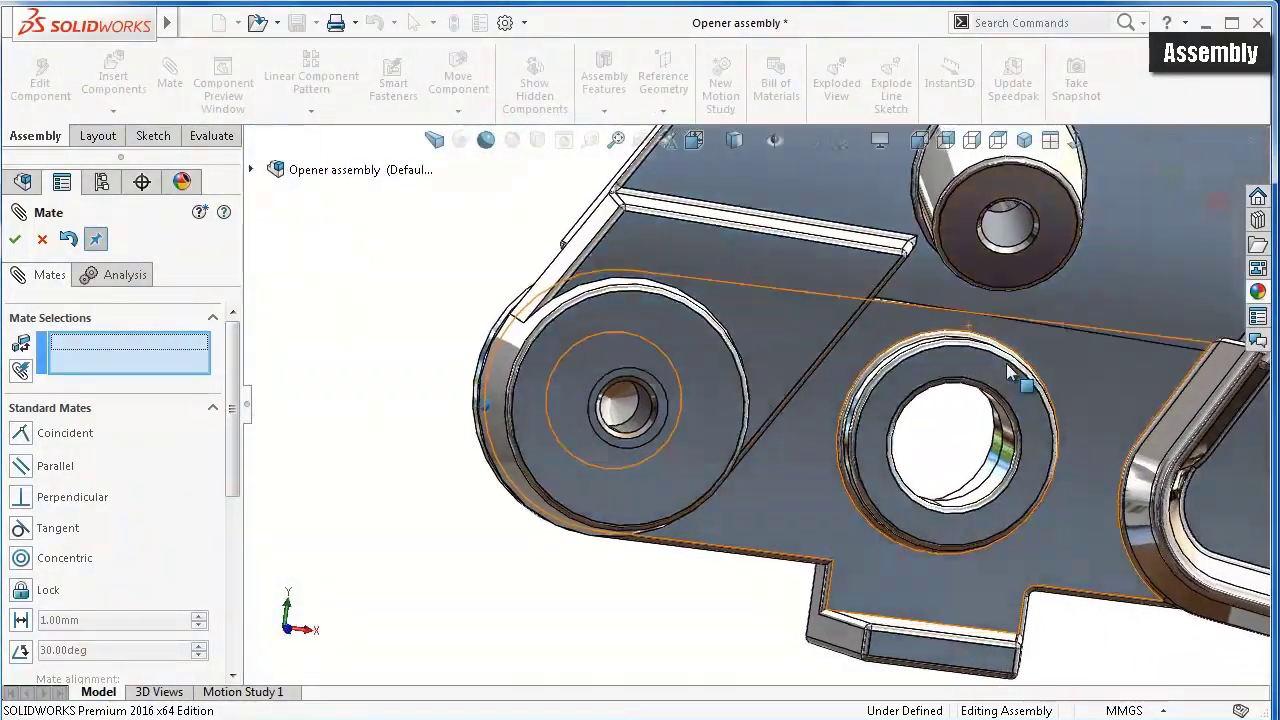
pyautogui.click(14, 239)
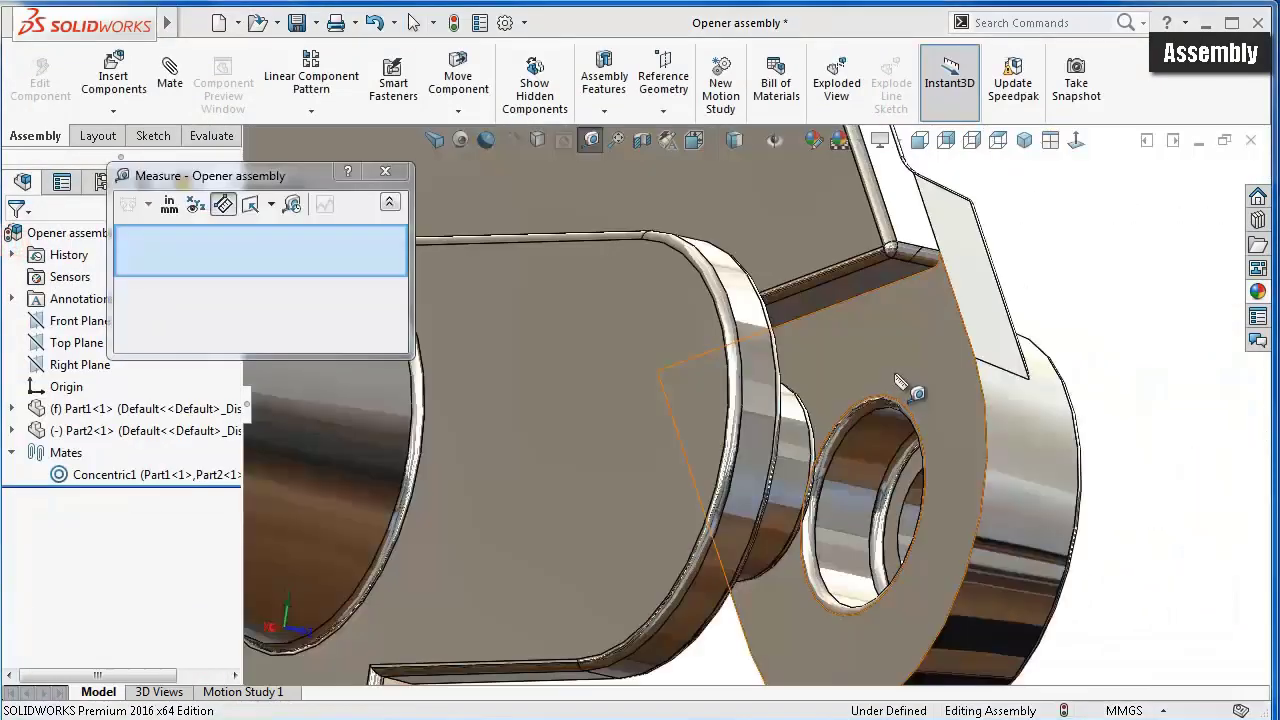
# - Measure between Part2's hole-surround face and a second face, reading a 4.20 mm depth
pyautogui.click(897, 378)
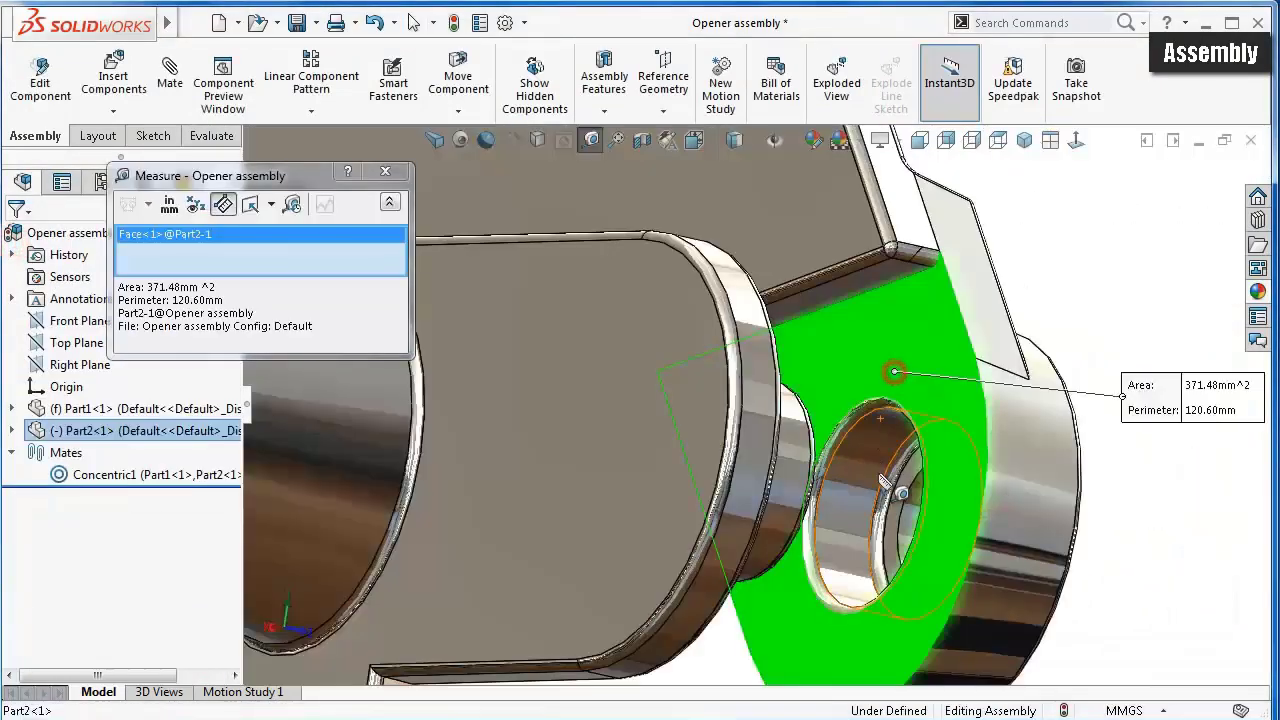
pyautogui.click(918, 478)
pyautogui.moveTo(900, 465)
pyautogui.mouseDown(button='middle')
pyautogui.moveTo(885, 480)
pyautogui.moveTo(905, 440)
pyautogui.mouseUp(button='middle')
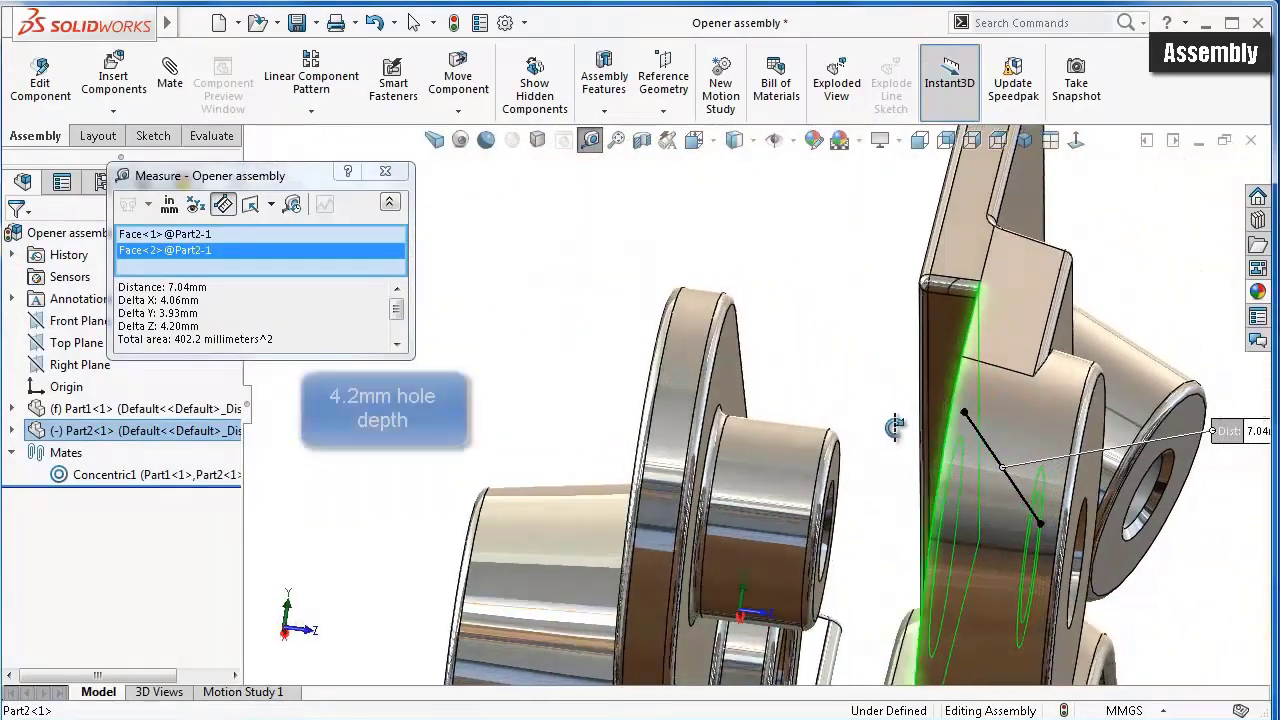
pyautogui.click(386, 173)
pyautogui.click(575, 295)
# - Edit Part1 in place, change Boss-Extrude2 depth to 4.10 mm, and return to the assembly
pyautogui.click(754, 471)
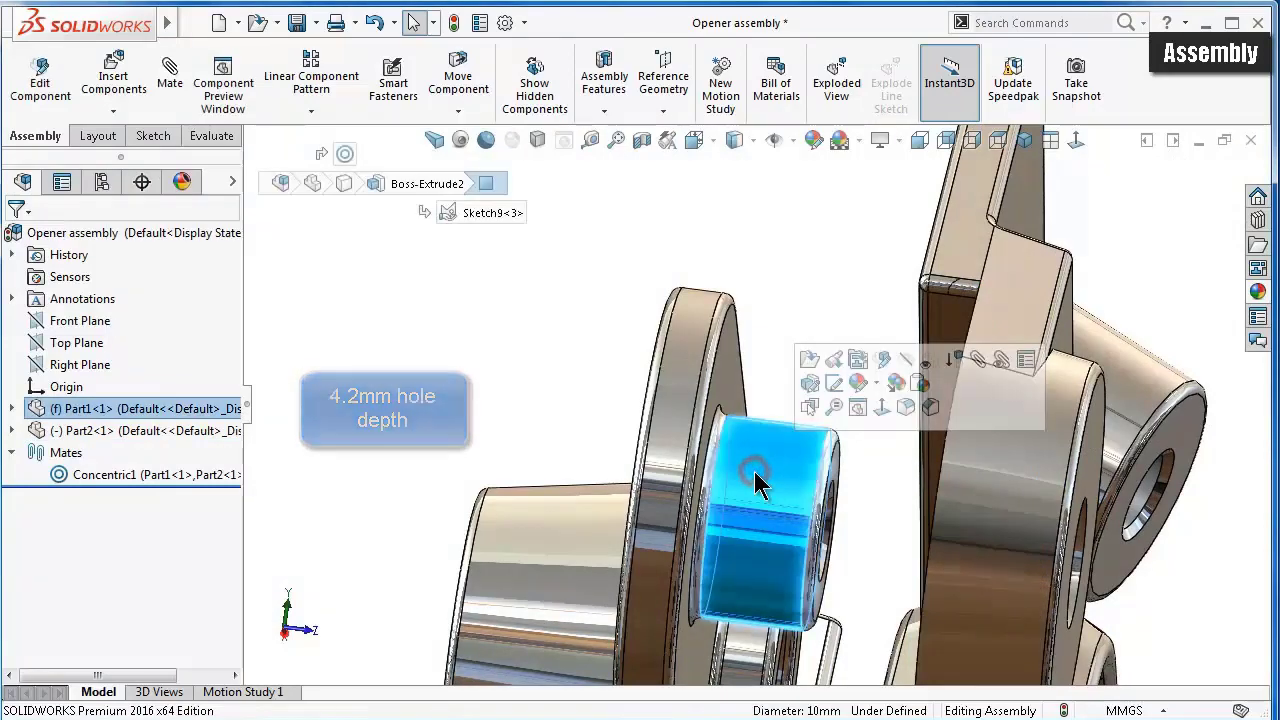
pyautogui.click(881, 362)
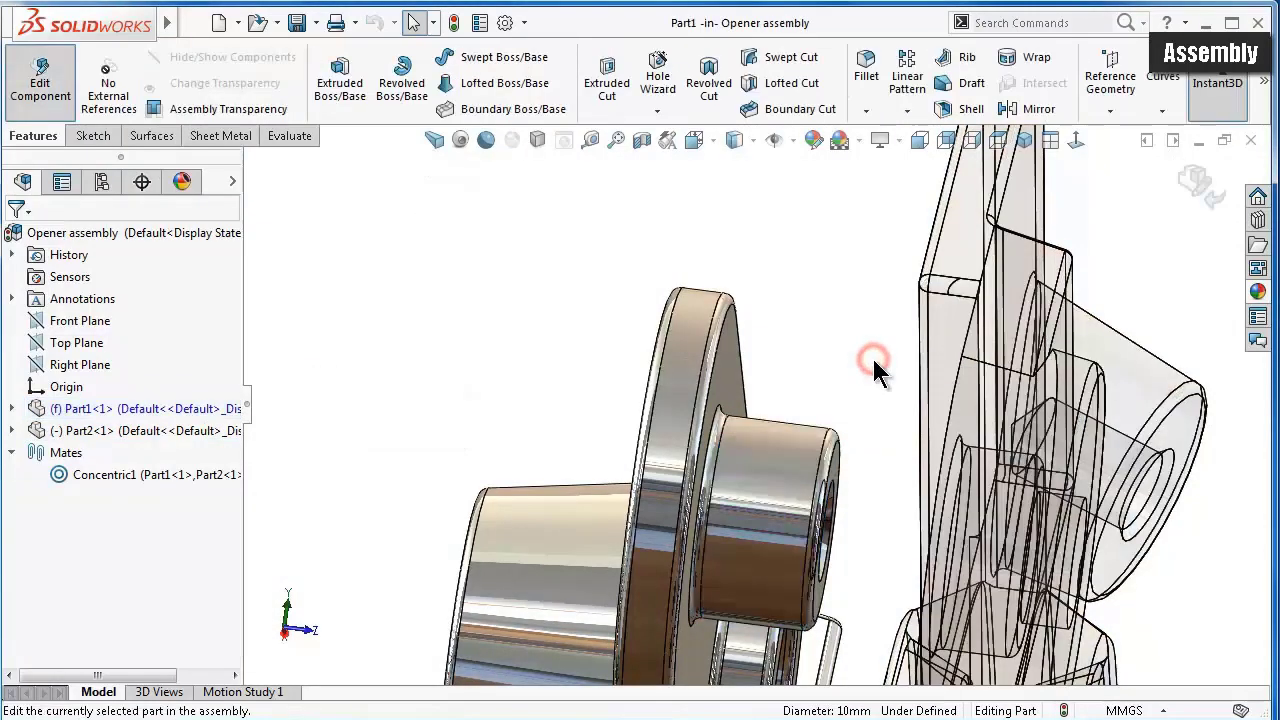
pyautogui.click(780, 470)
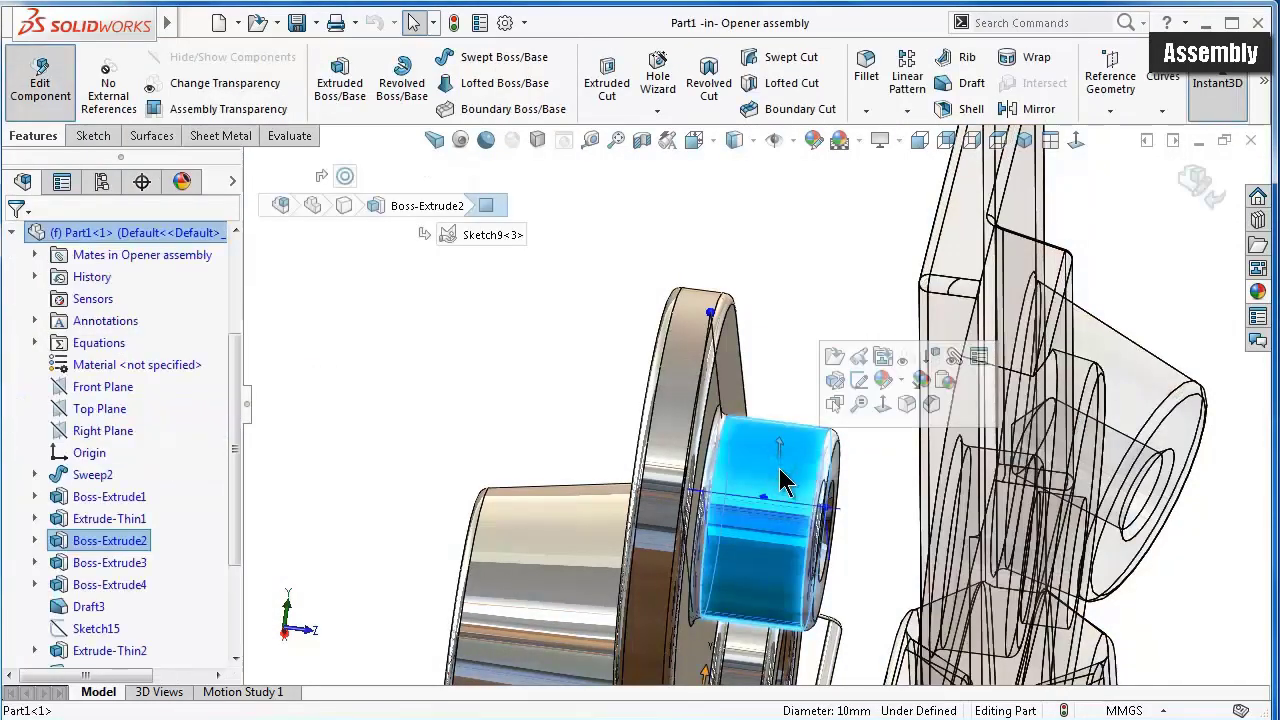
pyautogui.click(60, 544)
pyautogui.click(72, 485)
pyautogui.write('4.1')
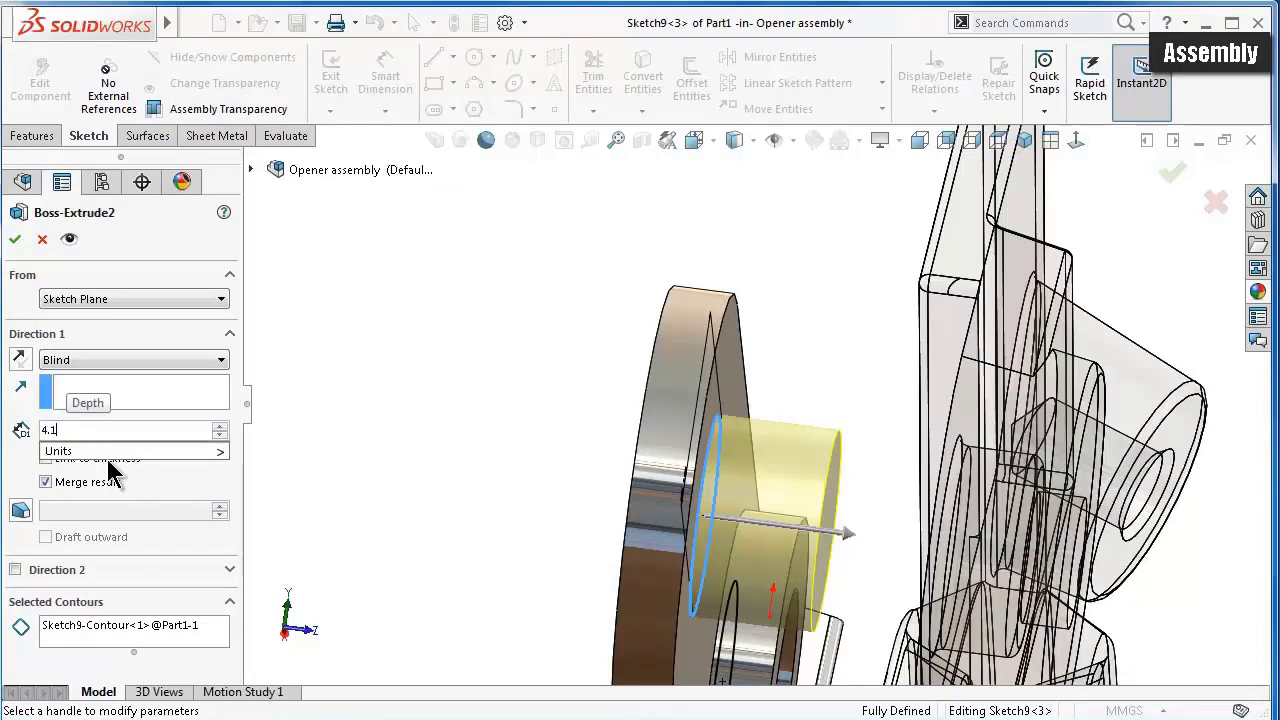
pyautogui.press('Return')
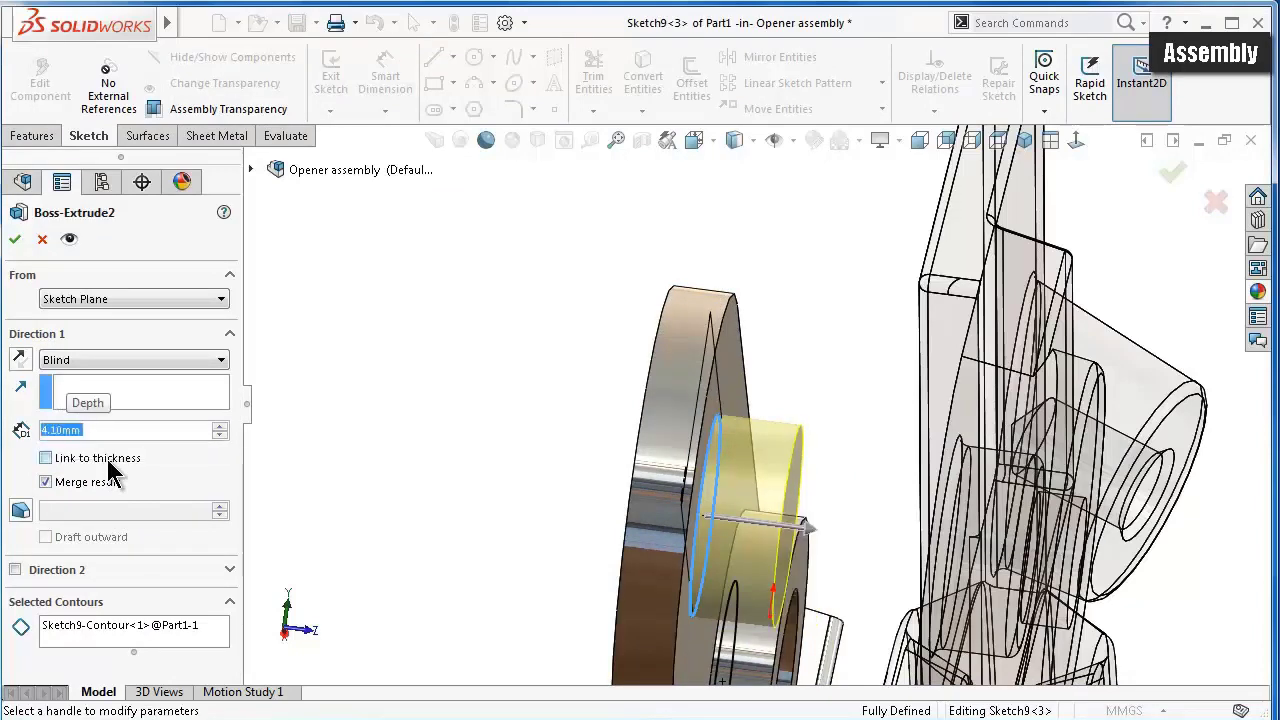
pyautogui.click(15, 238)
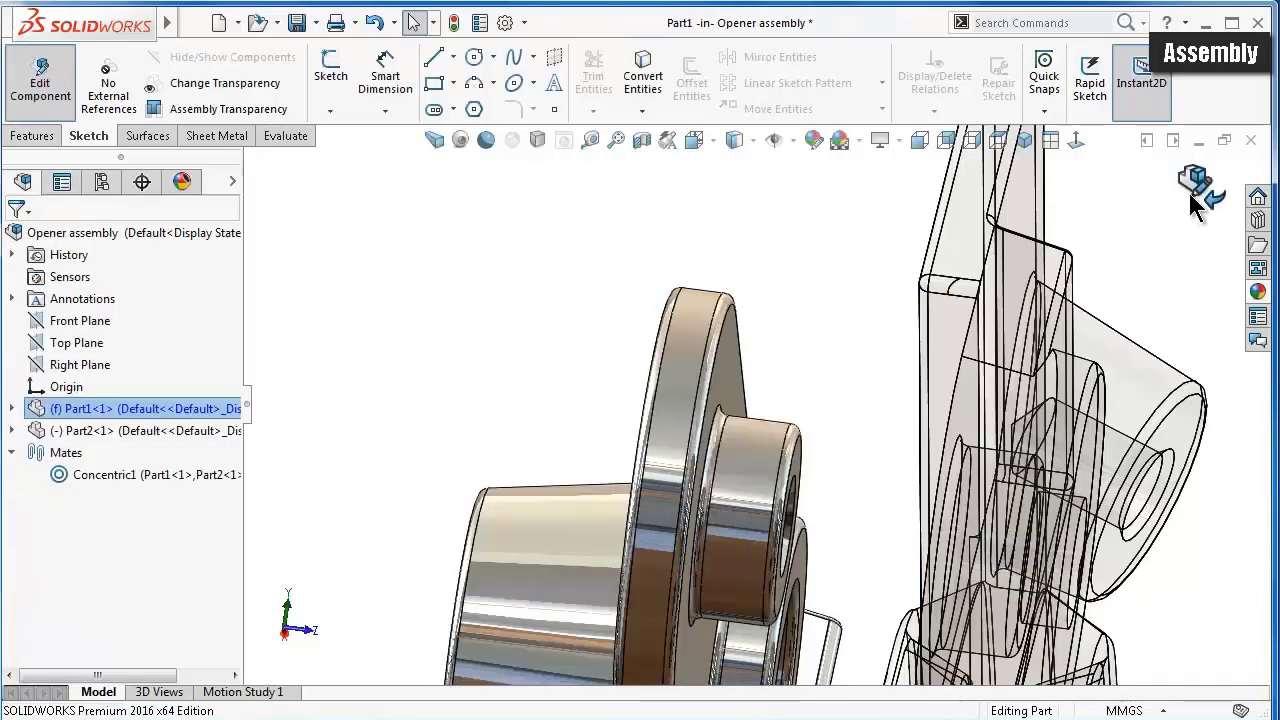
pyautogui.click(1192, 195)
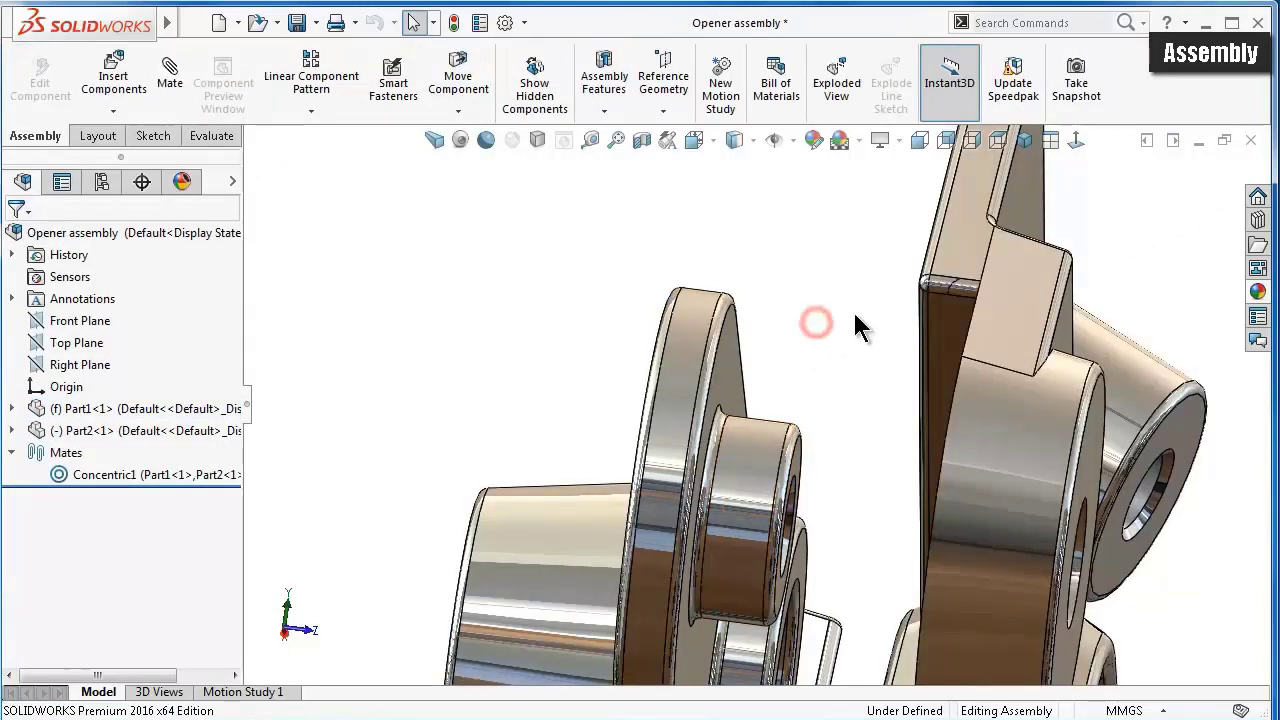
# - Mate Part1's flat pivot face coincident with Part2's face, then swing Part2 to check
pyautogui.moveTo(857, 325); pyautogui.dragTo(875, 436, button='middle')
pyautogui.click(855, 435)
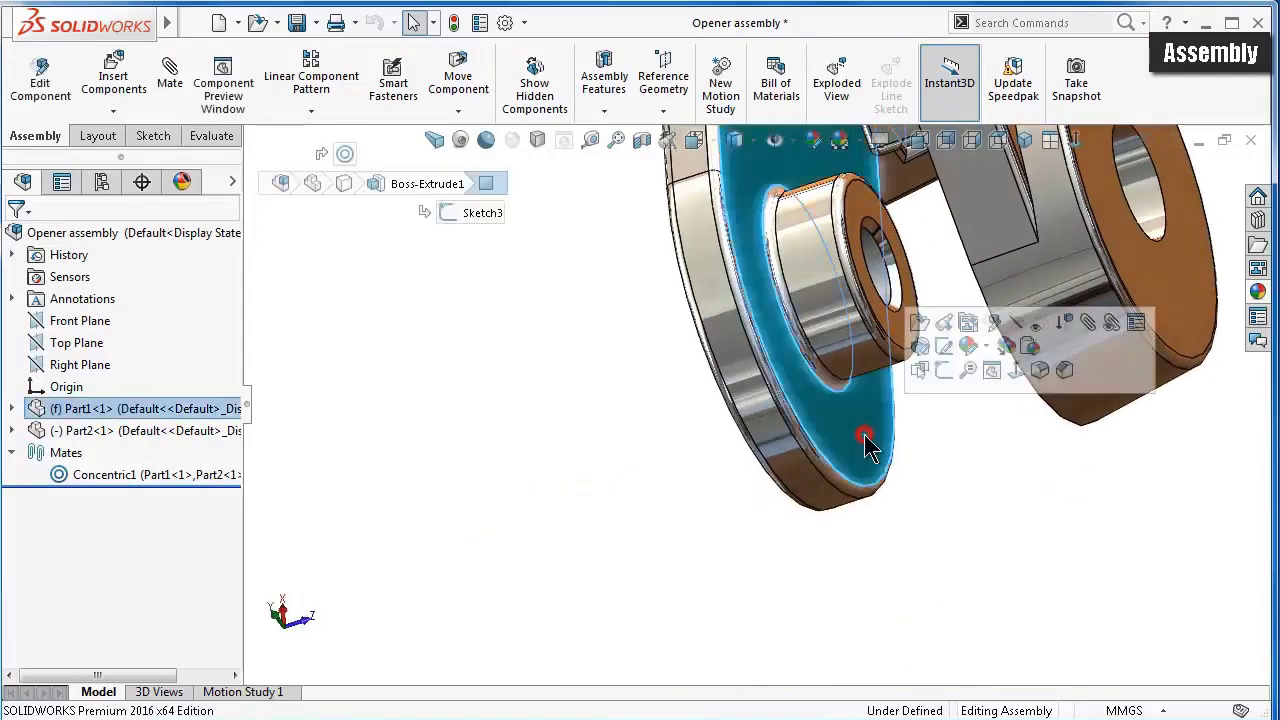
pyautogui.click(1088, 322)
pyautogui.click(1070, 335)
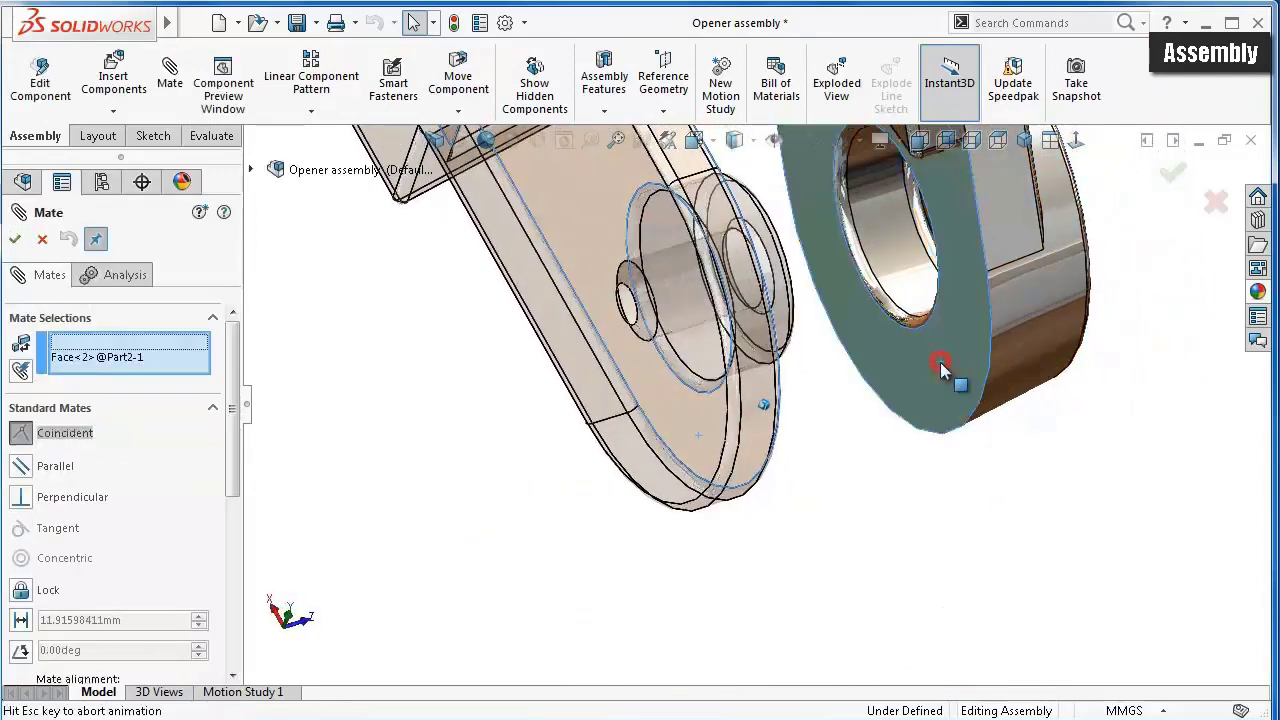
pyautogui.click(1160, 337)
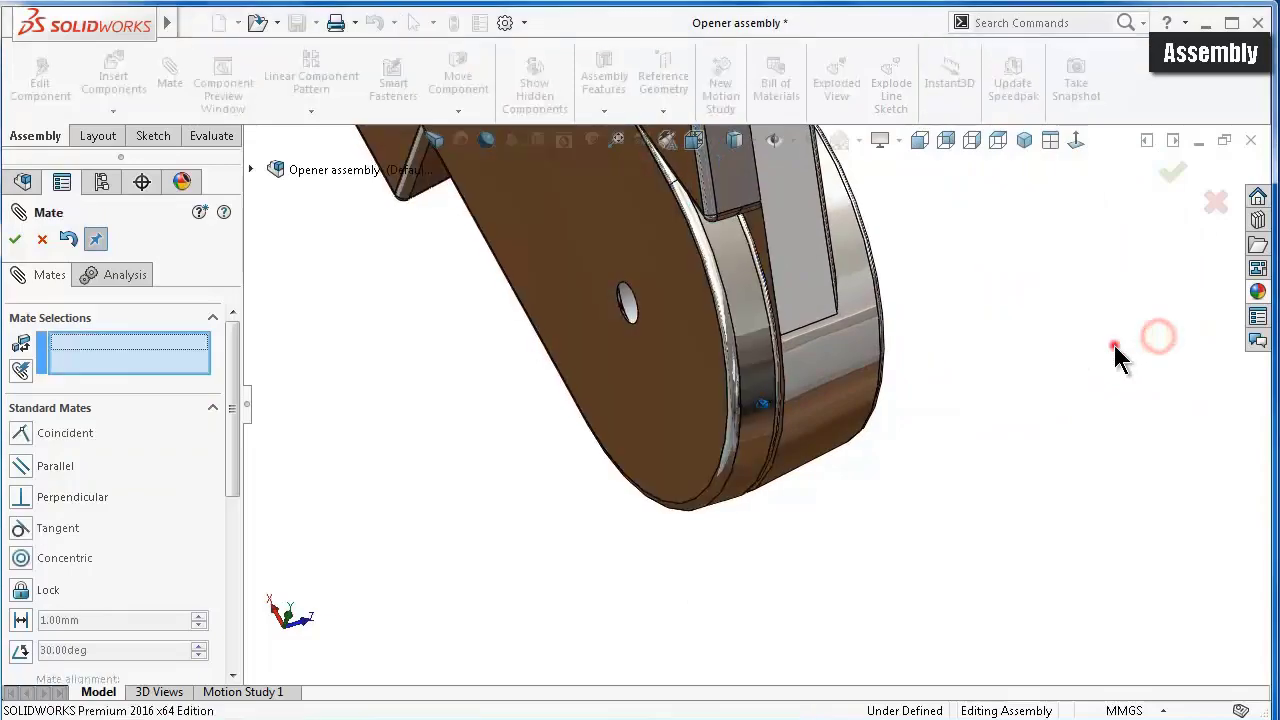
pyautogui.click(1172, 174)
pyautogui.scroll(-5, 1108, 263)
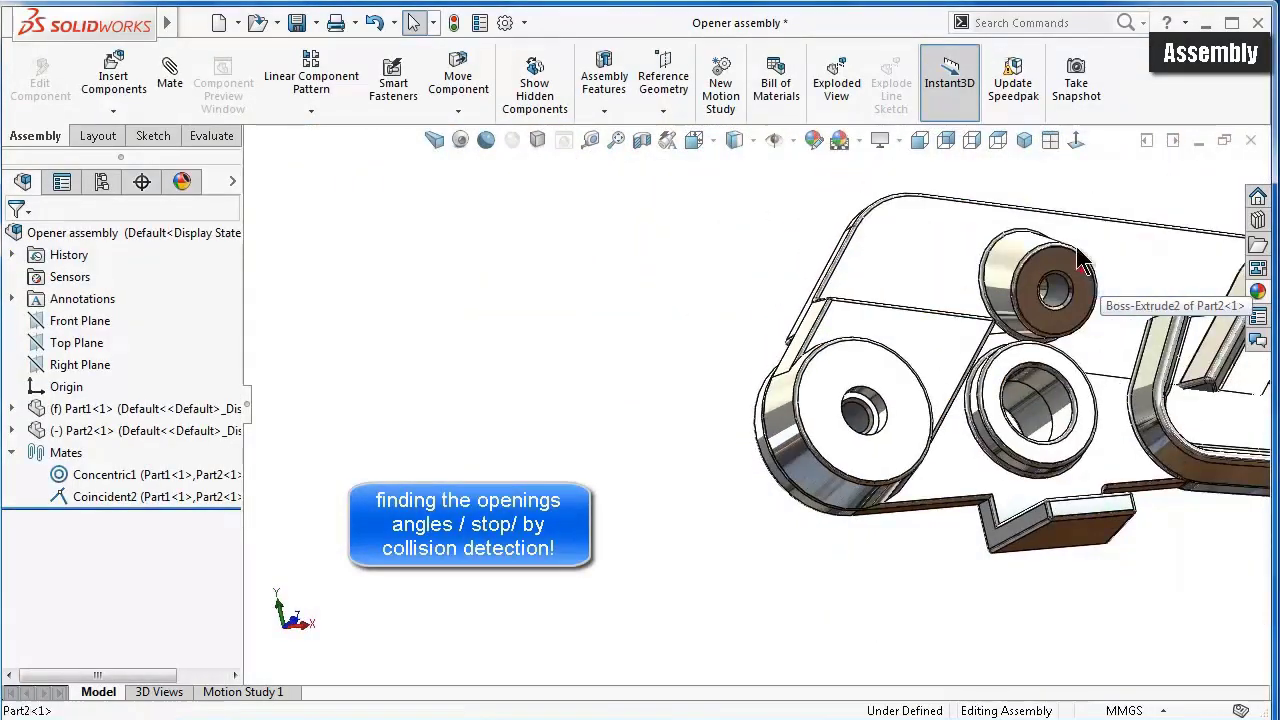
pyautogui.moveTo(1080, 262); pyautogui.dragTo(895, 360)
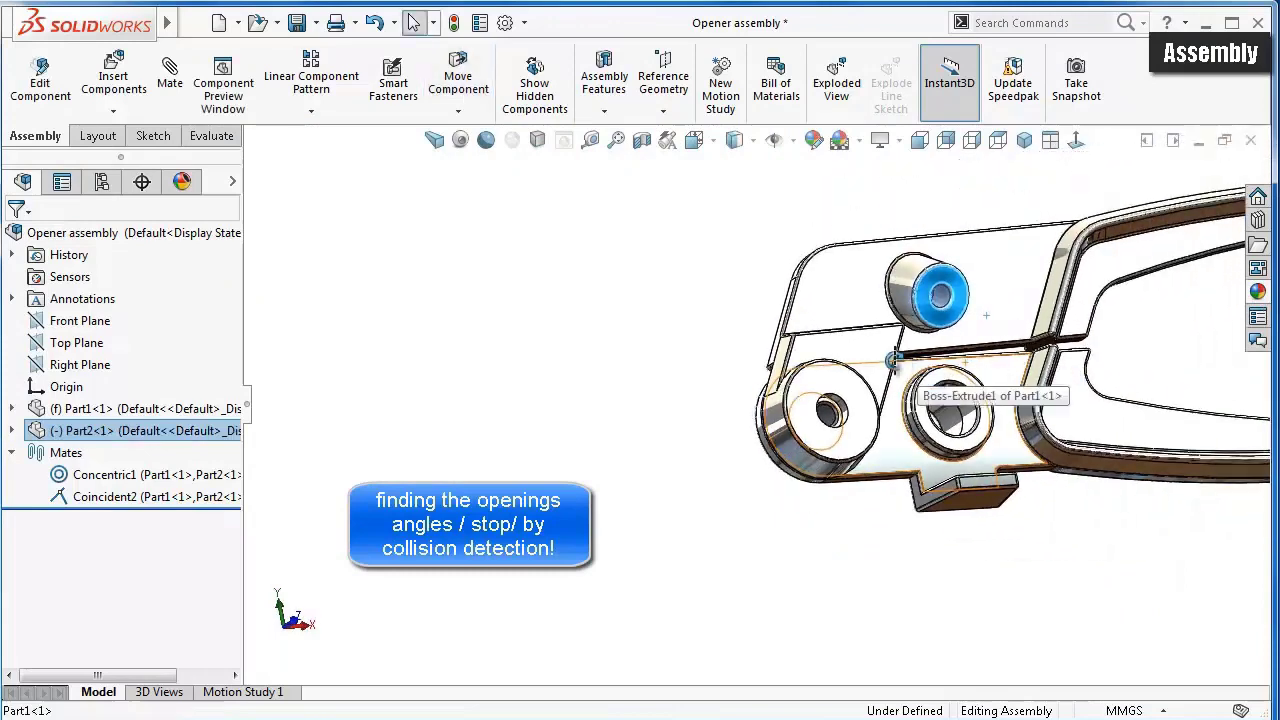
pyautogui.scroll(-2, 895, 360)
pyautogui.scroll(-3, 880, 390)
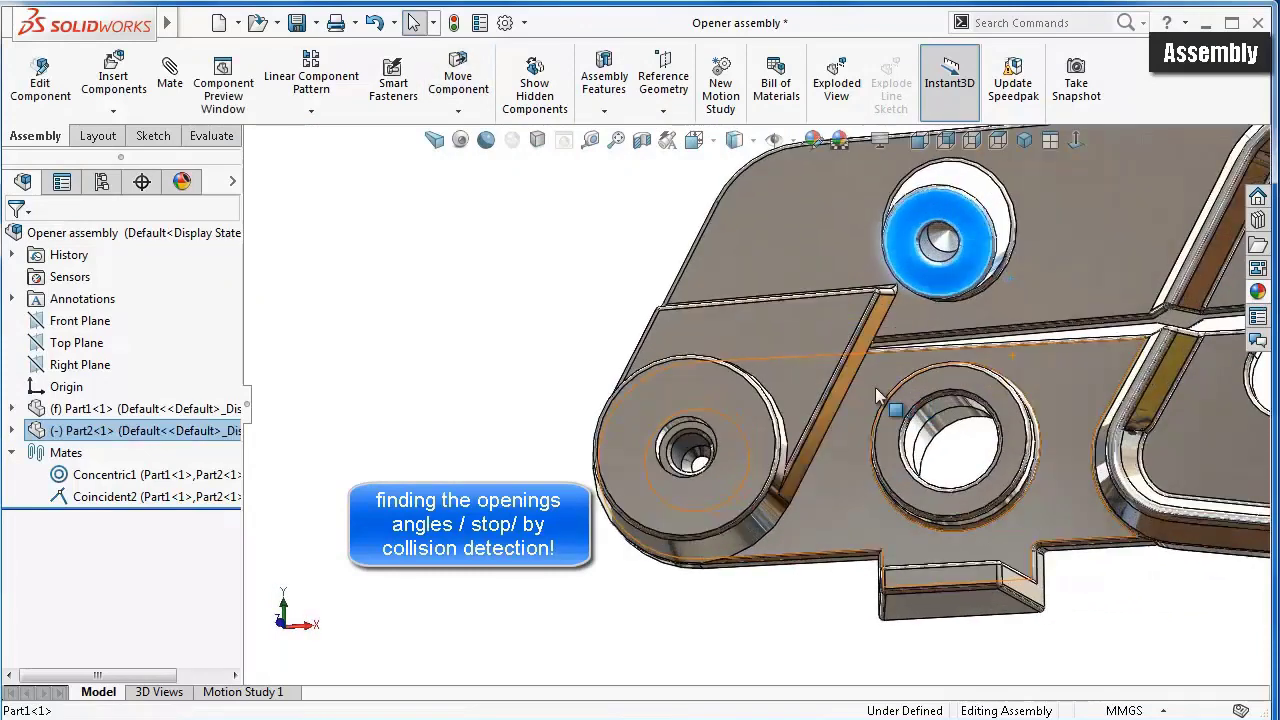
# - With collision detection on, swing Part2's arm fully open to find its limit
pyautogui.click(455, 80)
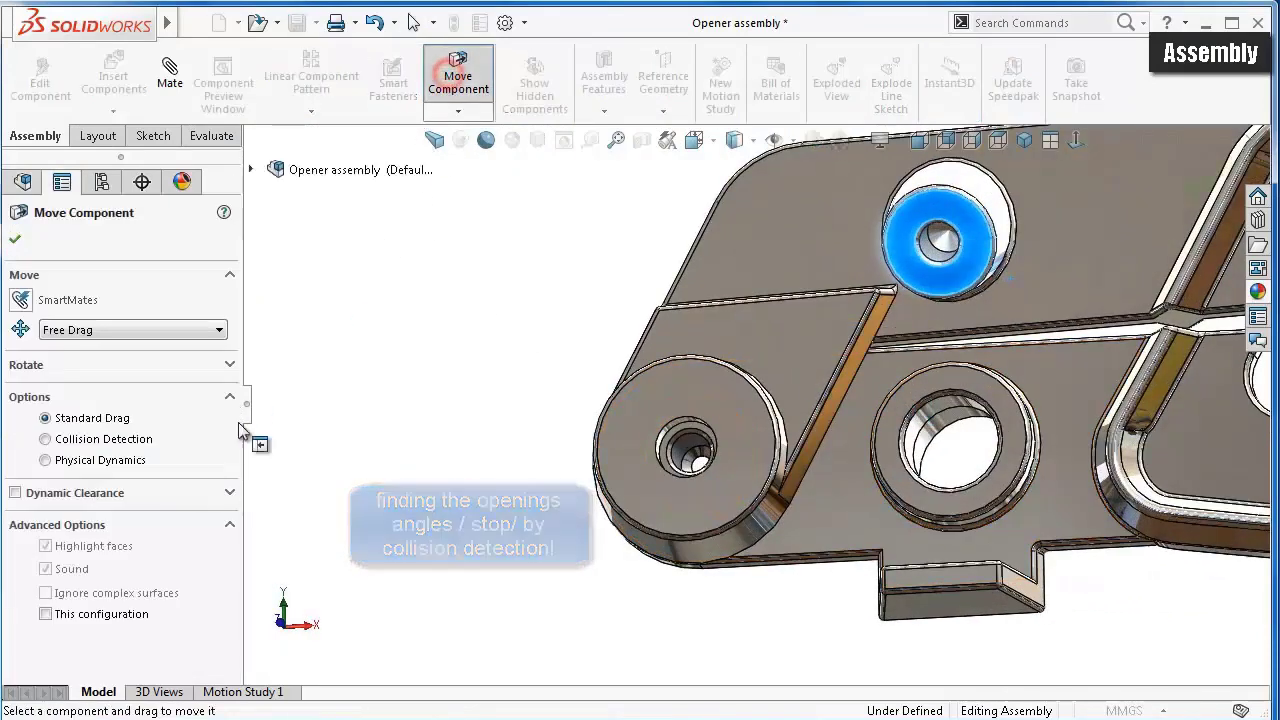
pyautogui.click(44, 441)
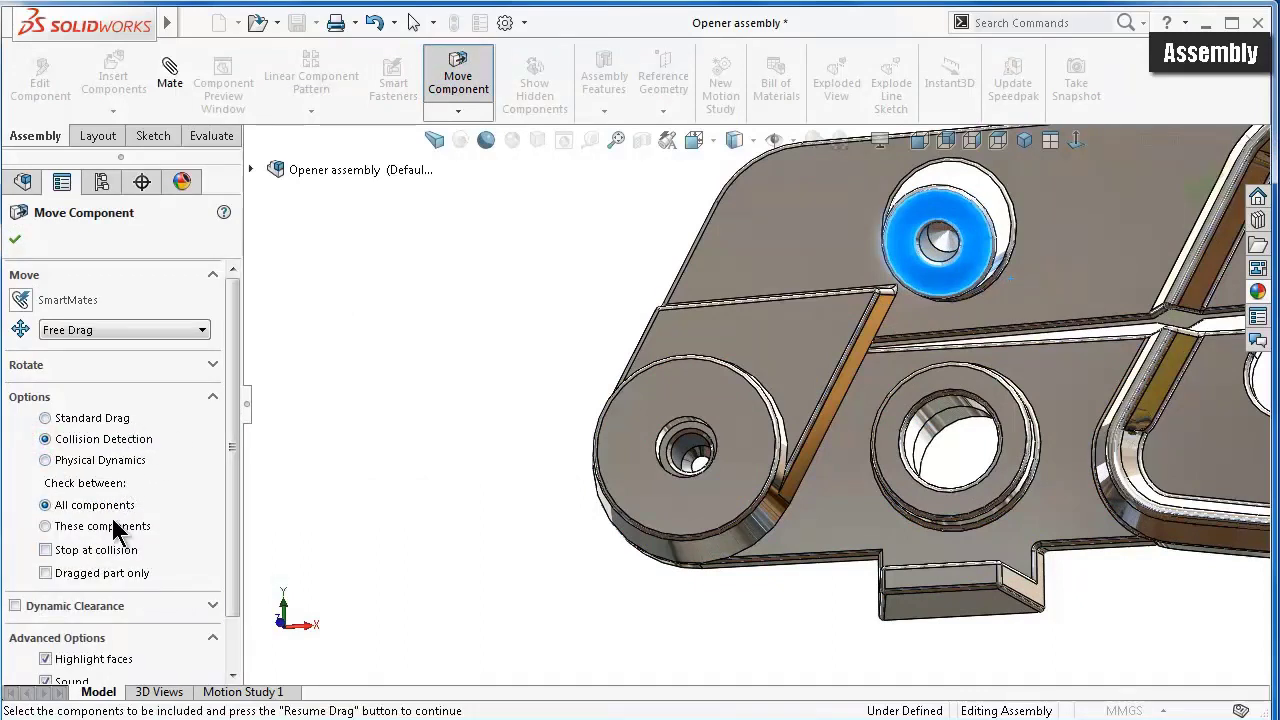
pyautogui.moveTo(237, 476); pyautogui.dragTo(233, 513)
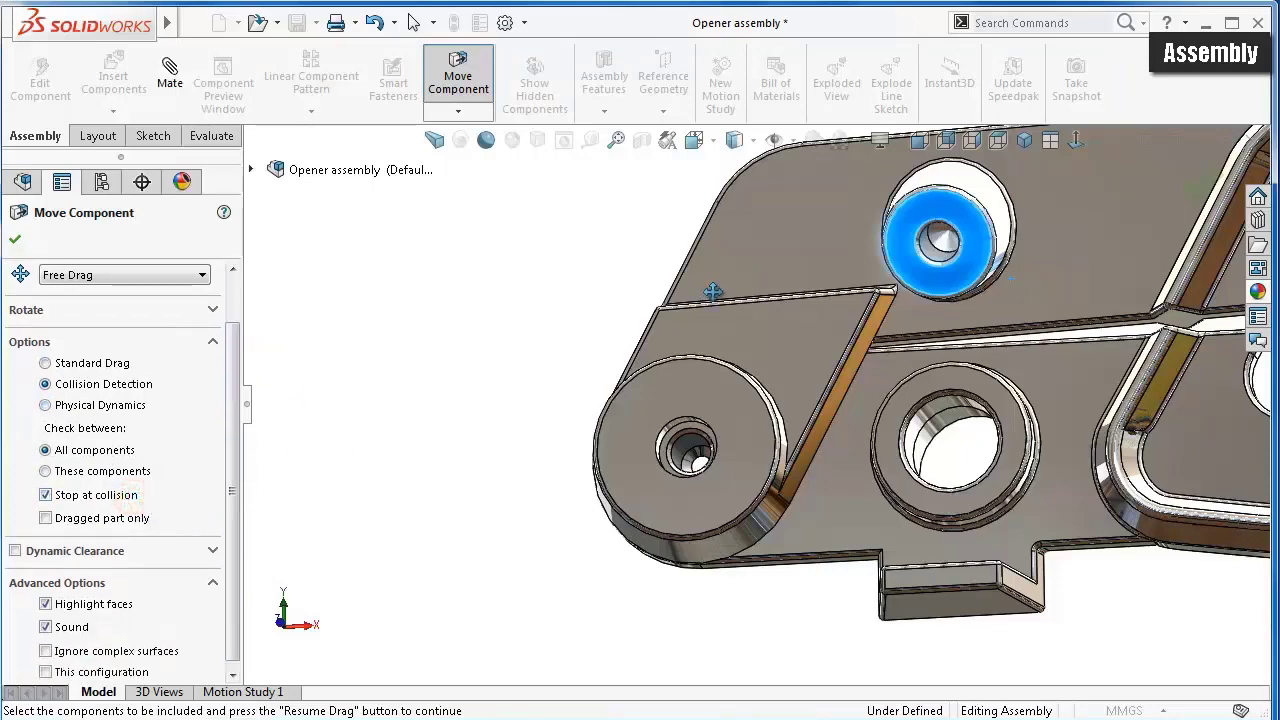
pyautogui.scroll(3, 712, 291)
pyautogui.moveTo(977, 306)
pyautogui.mouseDown()
pyautogui.moveTo(768, 262)
pyautogui.moveTo(626, 429)
pyautogui.moveTo(731, 527)
pyautogui.mouseUp()
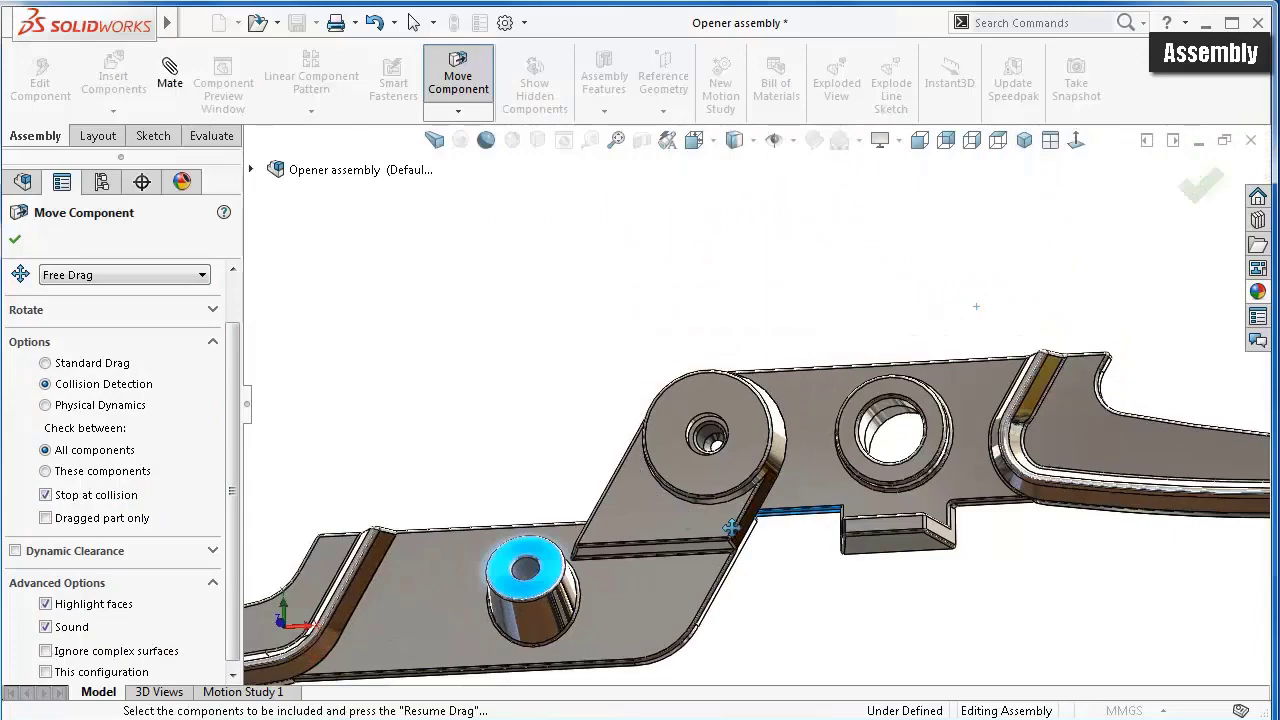
pyautogui.moveTo(650, 396); pyautogui.dragTo(680, 541)
pyautogui.moveTo(680, 541)
pyautogui.mouseDown(button='middle')
pyautogui.moveTo(679, 491)
pyautogui.moveTo(673, 504)
pyautogui.mouseUp(button='middle')
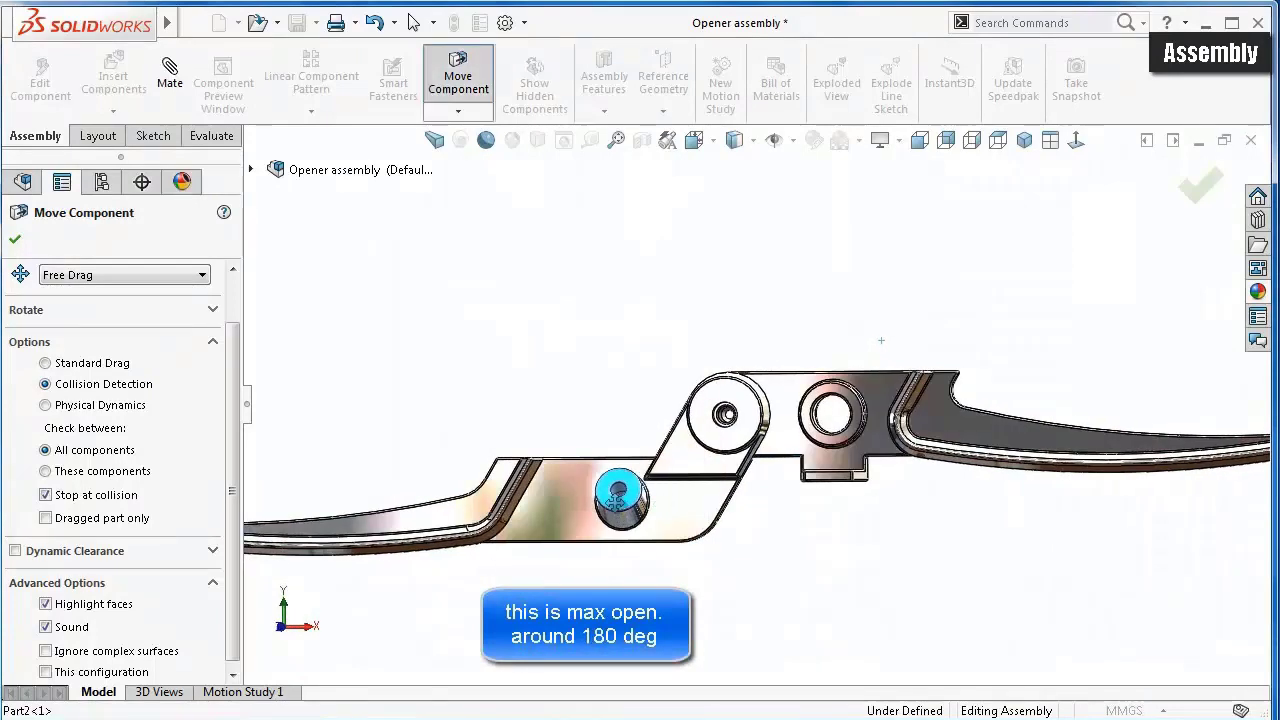
pyautogui.moveTo(584, 506); pyautogui.dragTo(598, 371)
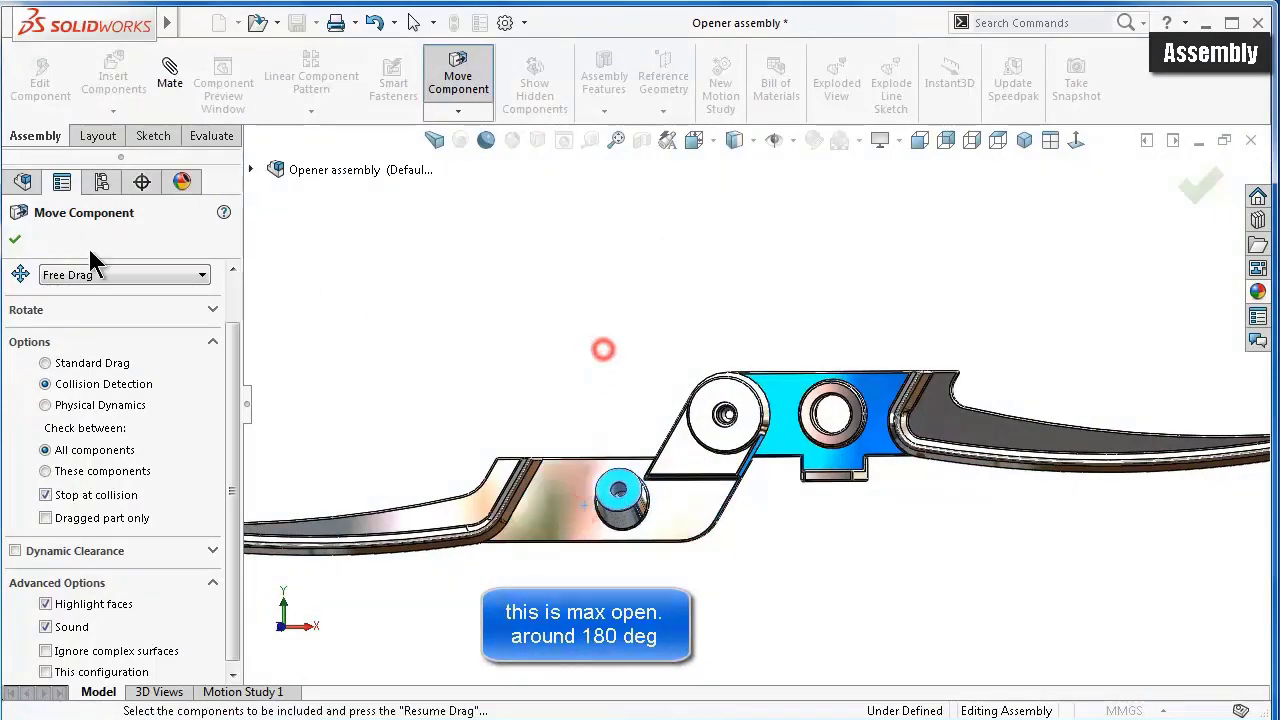
pyautogui.click(14, 238)
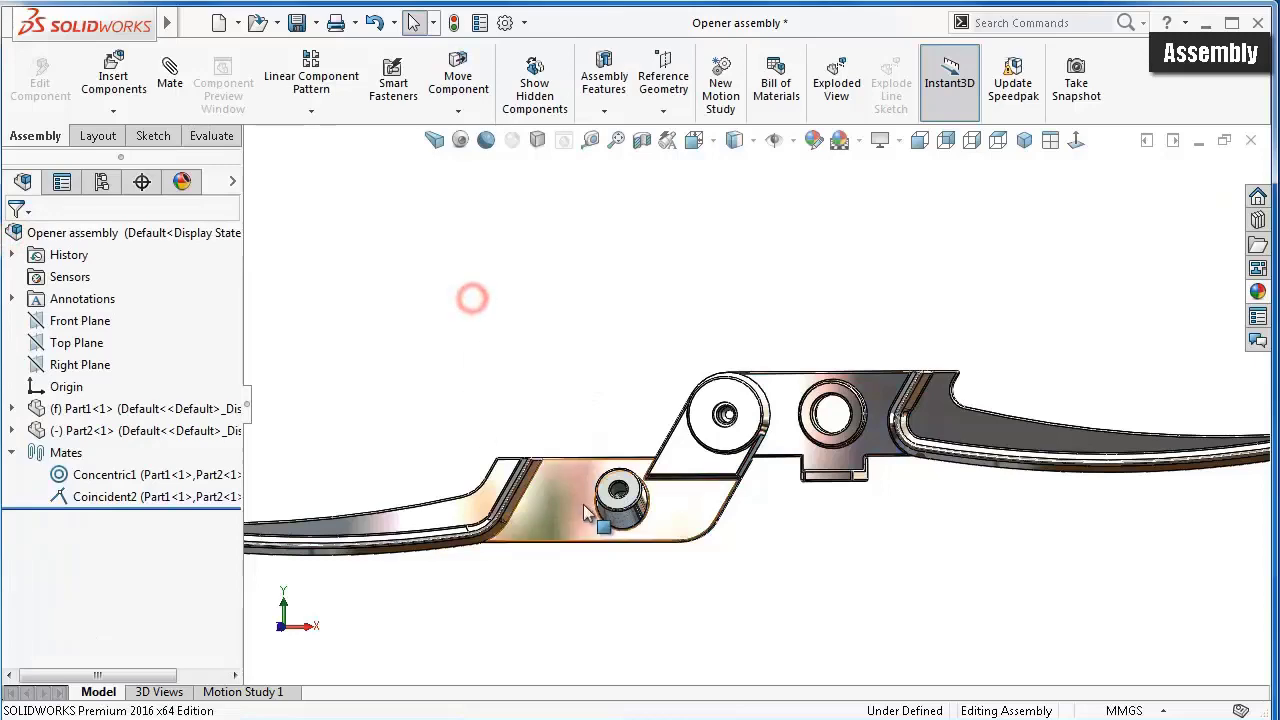
pyautogui.moveTo(778, 555)
pyautogui.mouseDown(button='middle')
pyautogui.moveTo(791, 574)
pyautogui.moveTo(780, 576)
pyautogui.mouseUp(button='middle')
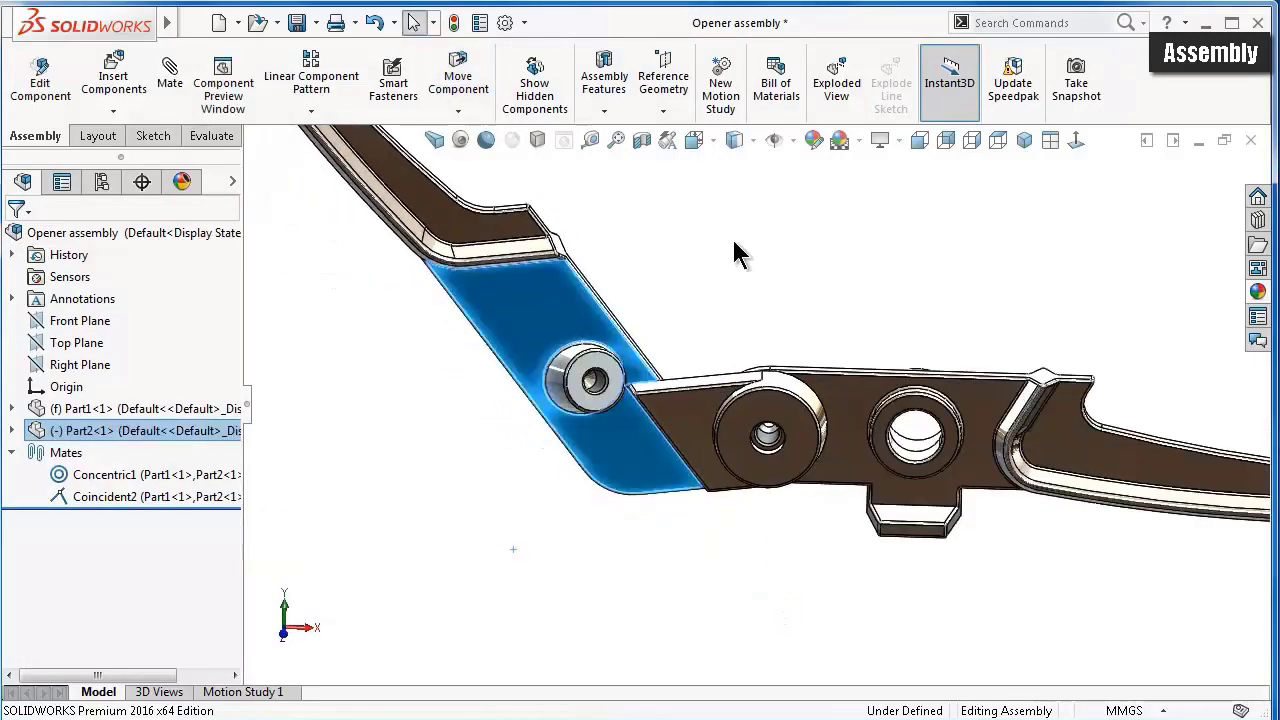
pyautogui.click(728, 241)
# - With collision detection on again, swing the arm closed against Part1
pyautogui.click(458, 78)
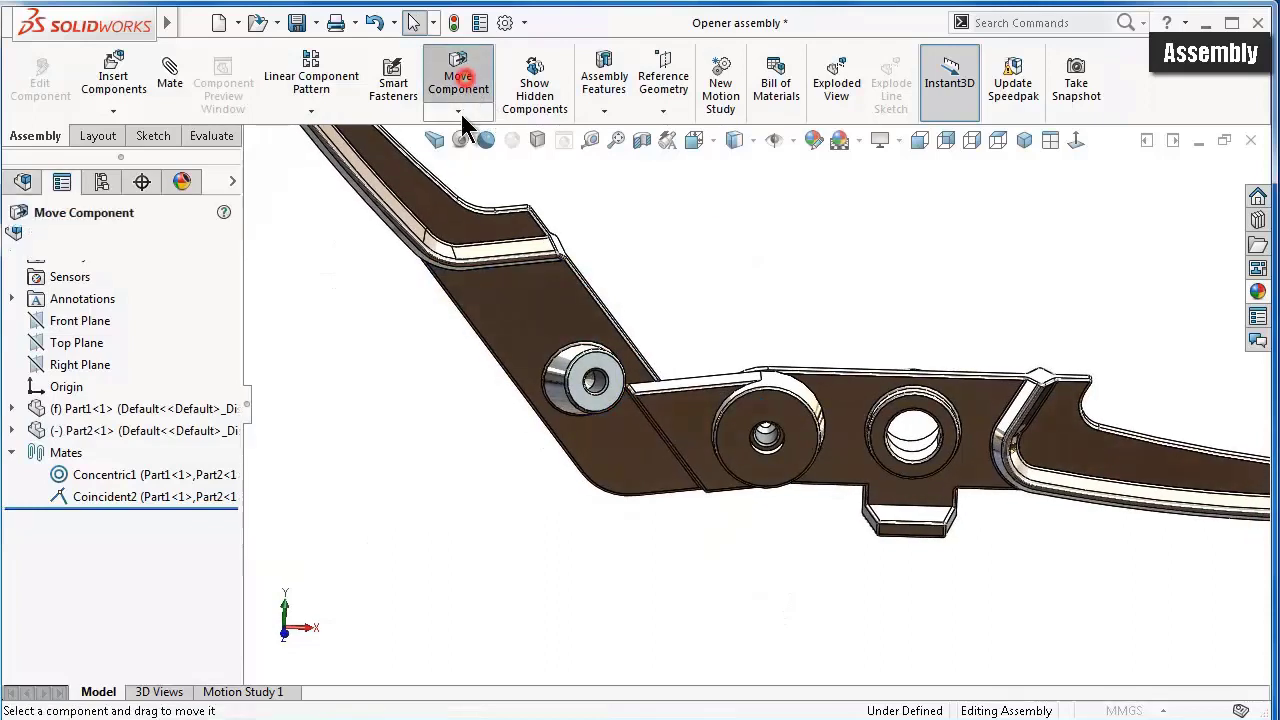
pyautogui.click(97, 441)
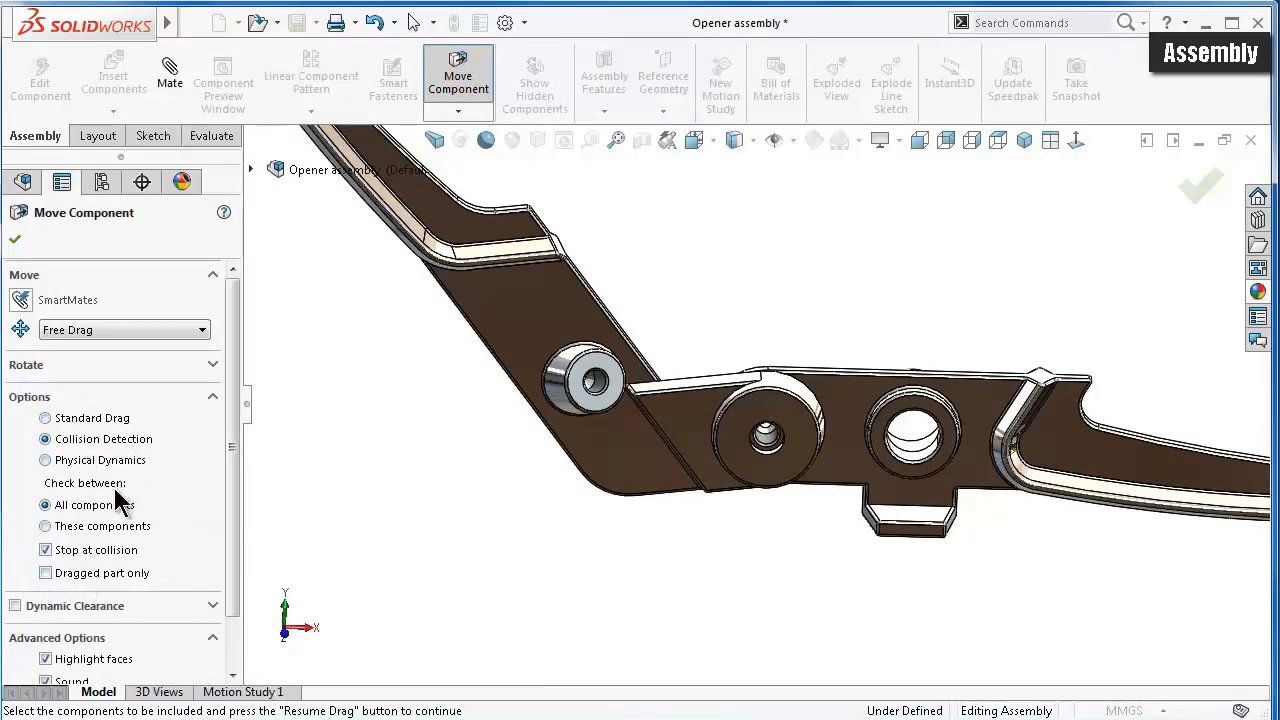
pyautogui.moveTo(520, 328); pyautogui.dragTo(918, 378)
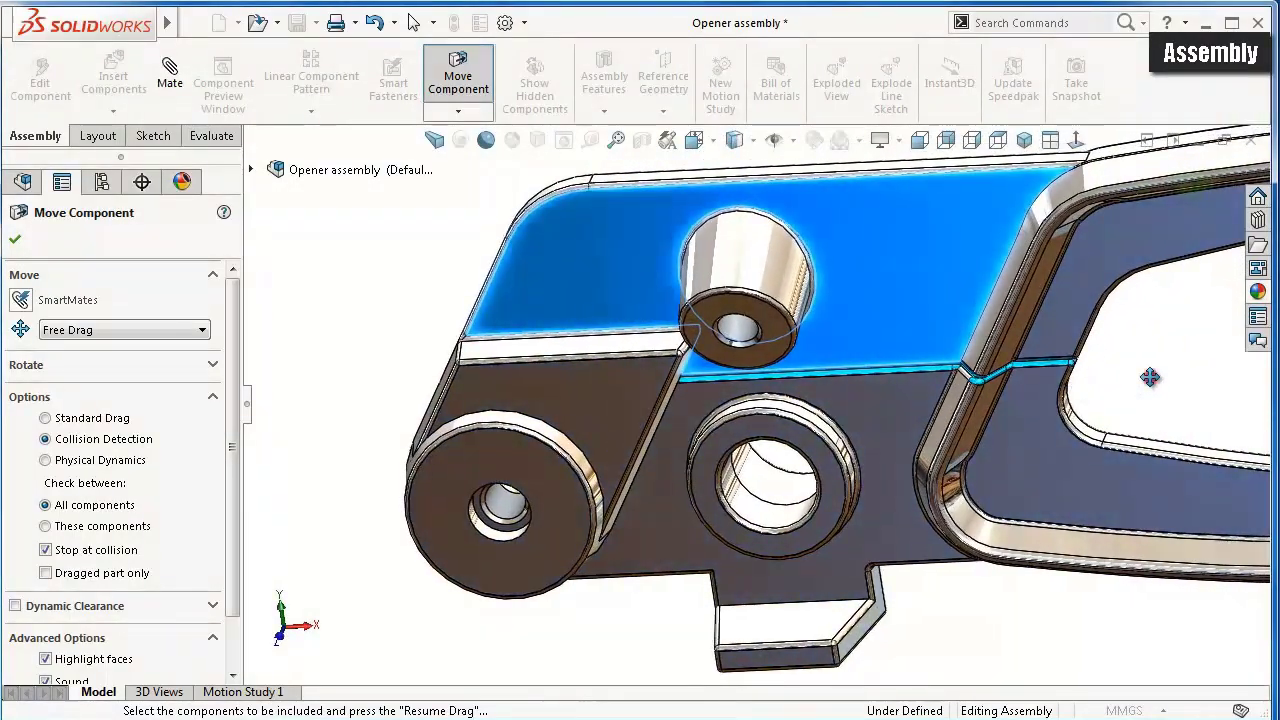
pyautogui.click(1150, 377)
pyautogui.click(1185, 204)
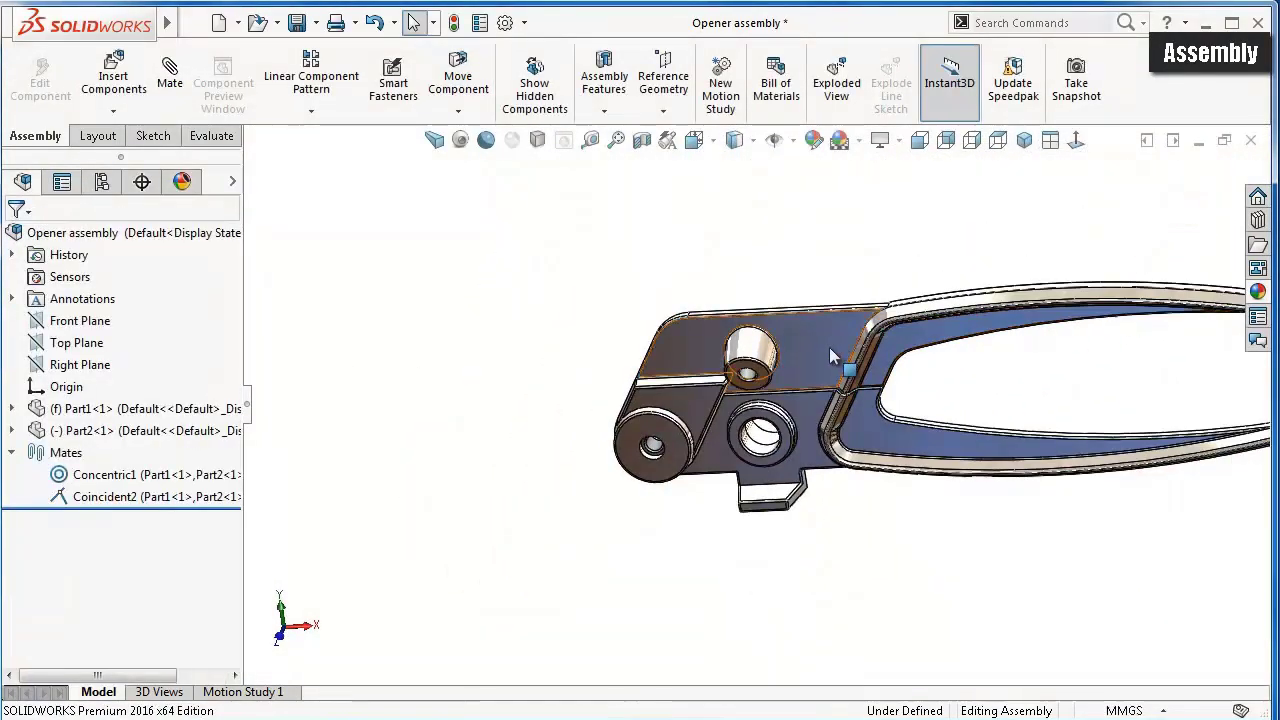
# - Start an Angle limit advanced mate with a 180° maximum and 0° minimum
pyautogui.moveTo(829, 357); pyautogui.dragTo(740, 263)
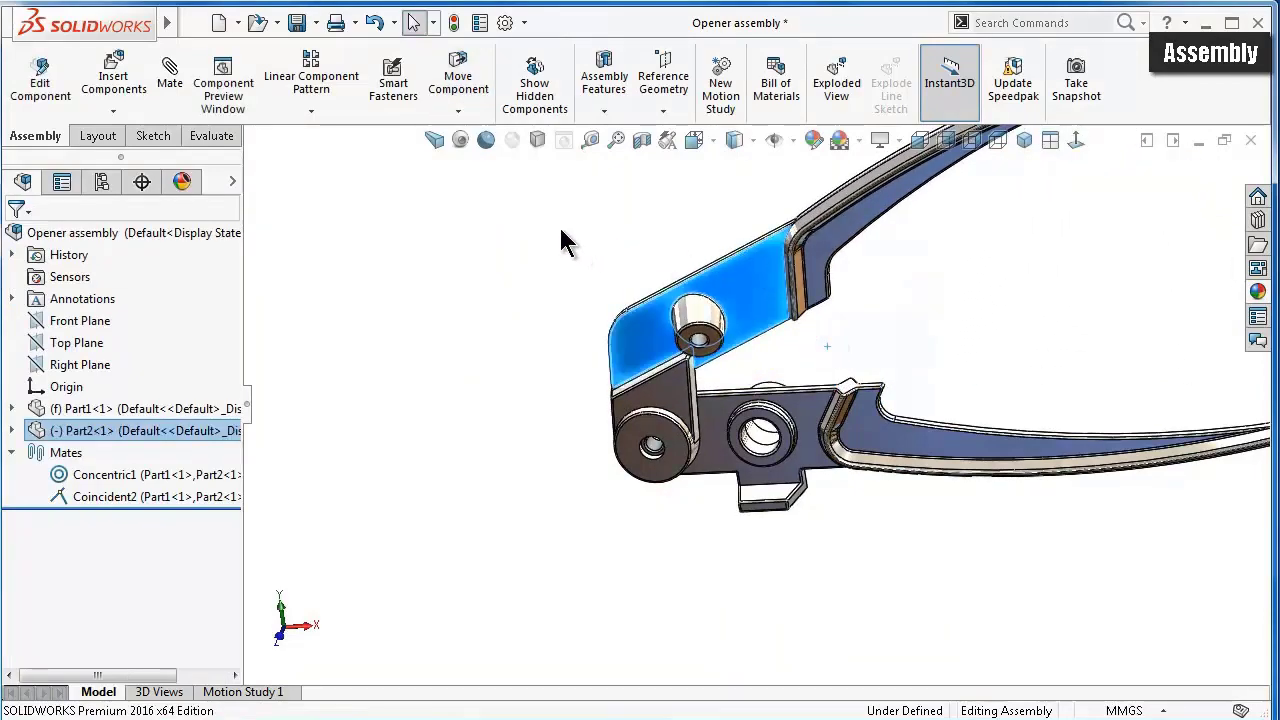
pyautogui.click(170, 95)
pyautogui.moveTo(228, 372)
pyautogui.mouseDown()
pyautogui.moveTo(228, 507)
pyautogui.moveTo(236, 463)
pyautogui.mouseUp()
pyautogui.click(214, 455)
pyautogui.click(22, 444)
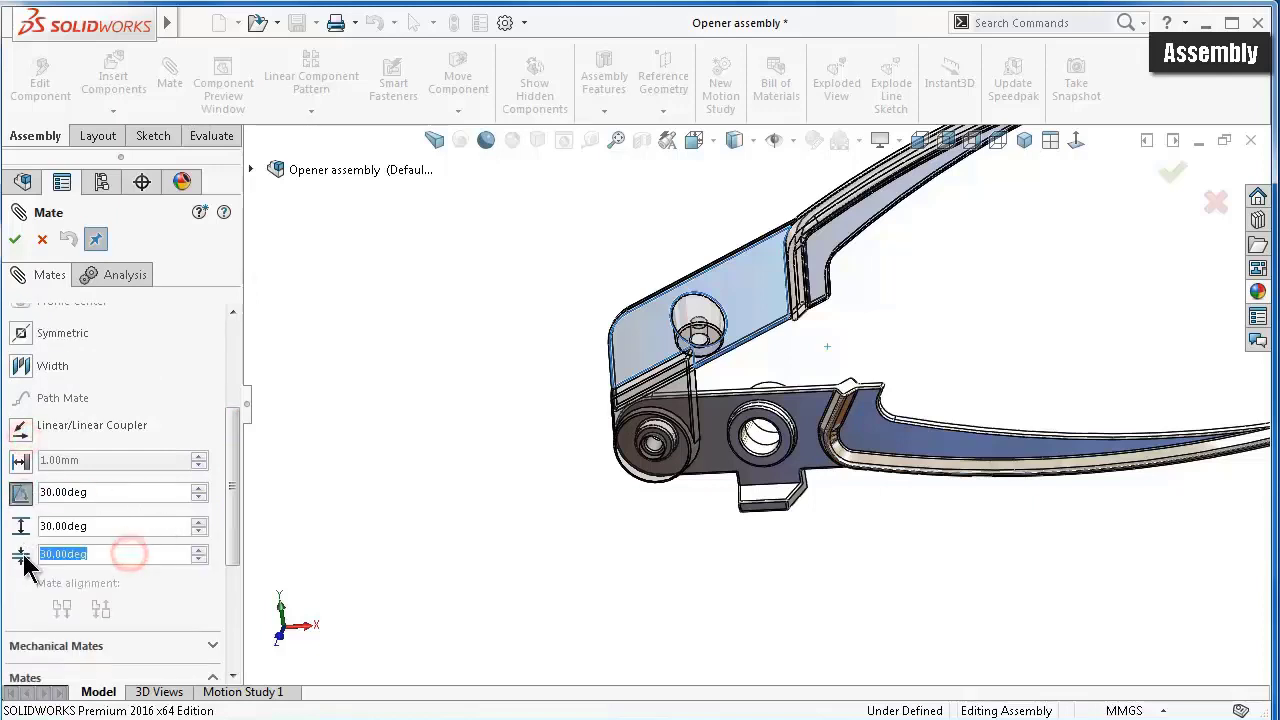
pyautogui.write('0')
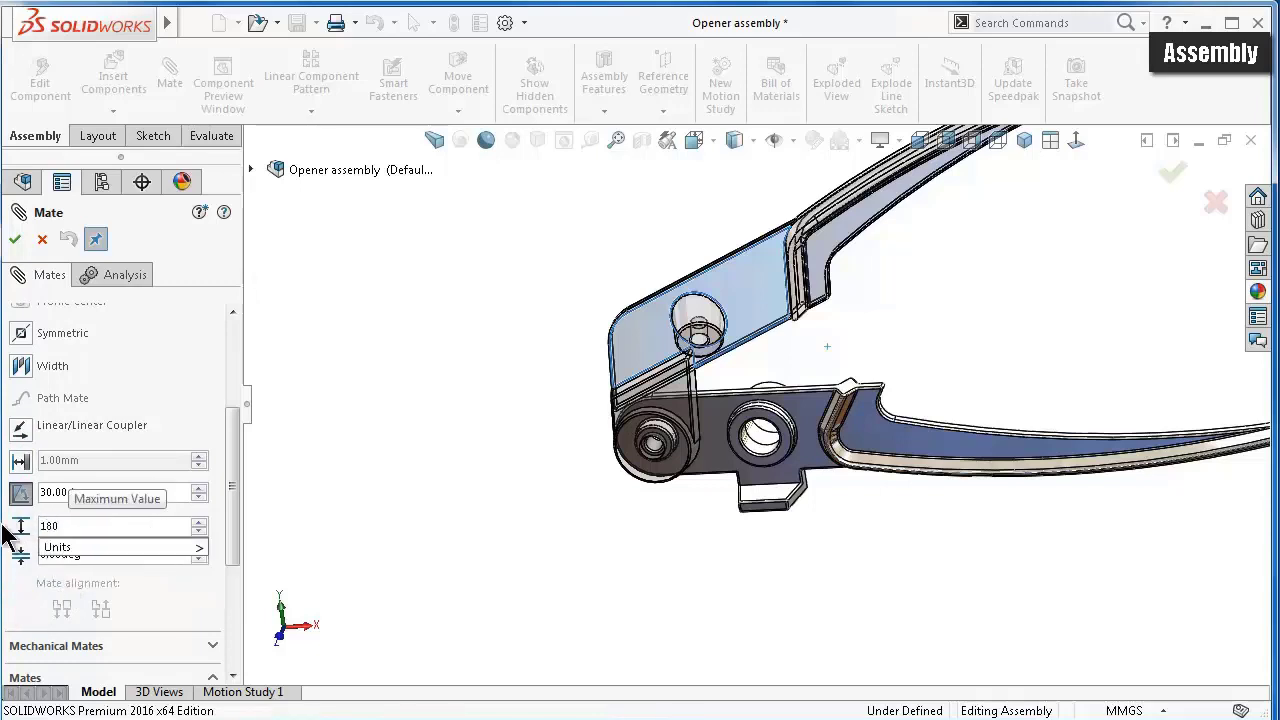
pyautogui.scroll(-2, 773, 387)
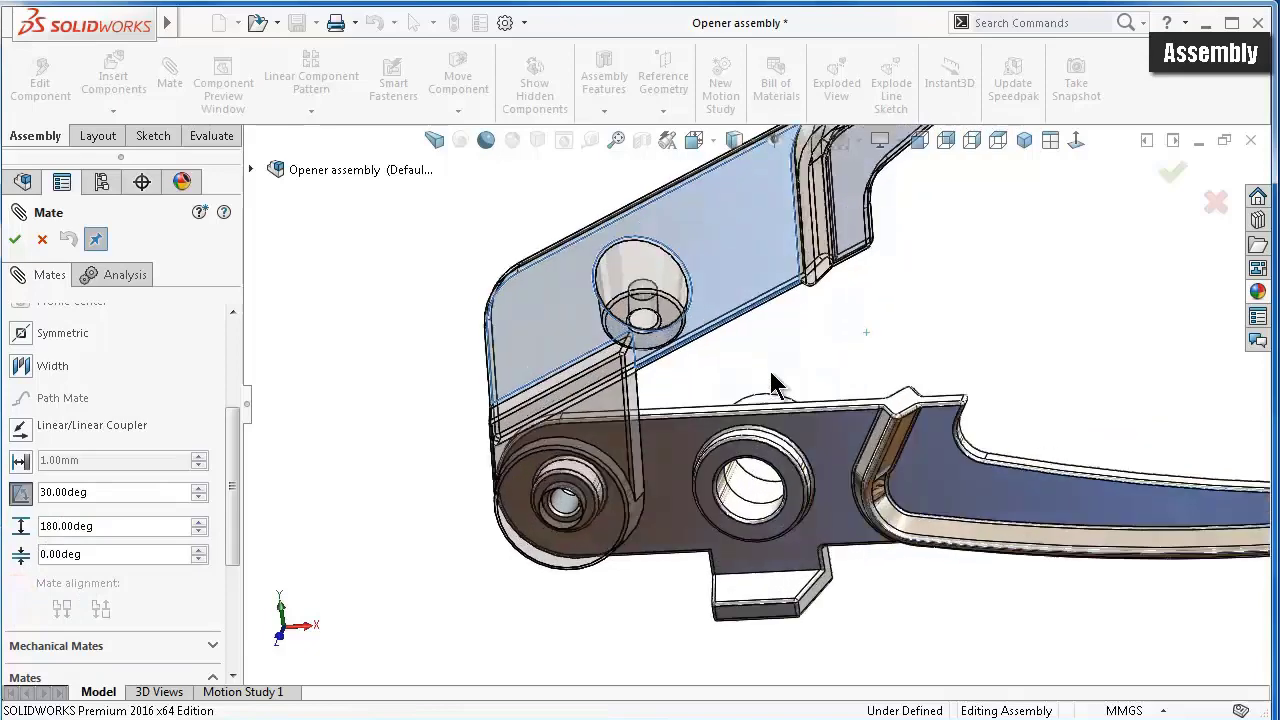
pyautogui.scroll(-2, 772, 387)
pyautogui.scroll(-3, 843, 430)
pyautogui.scroll(-2, 848, 425)
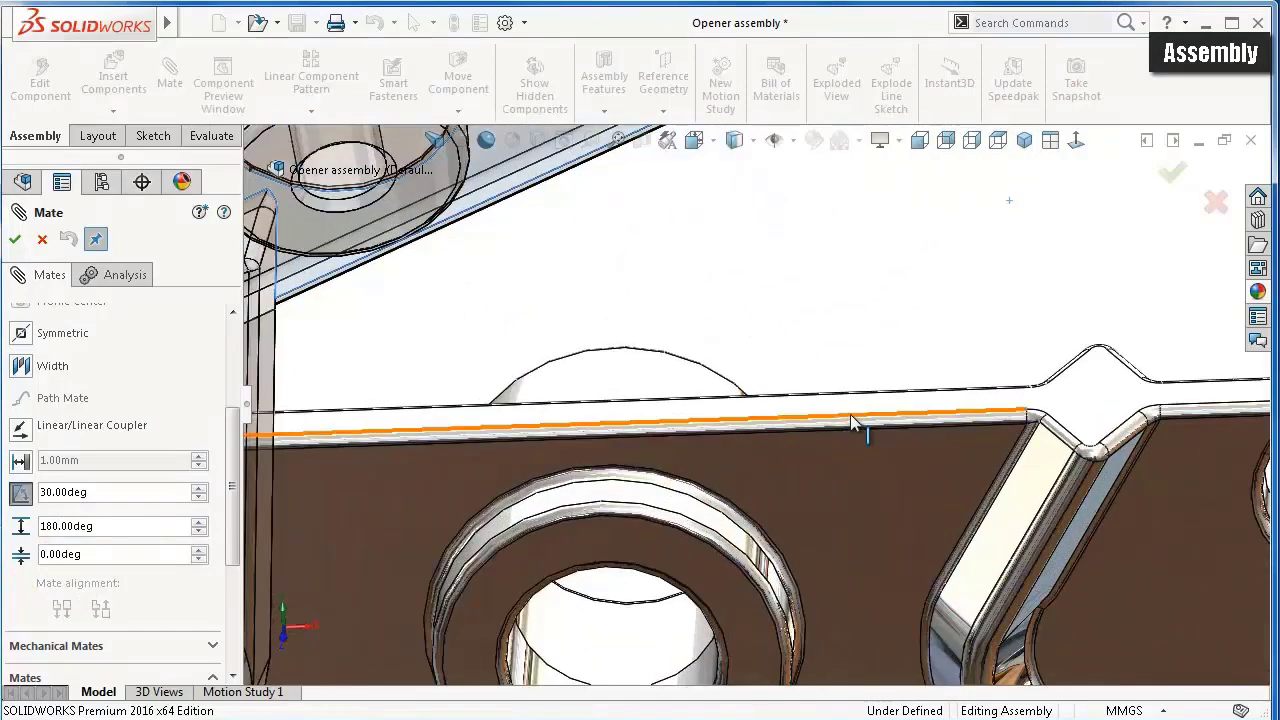
# - Select facing faces on Part1 and Part2 for the angle limit and accept LimitAngle1
pyautogui.click(862, 408)
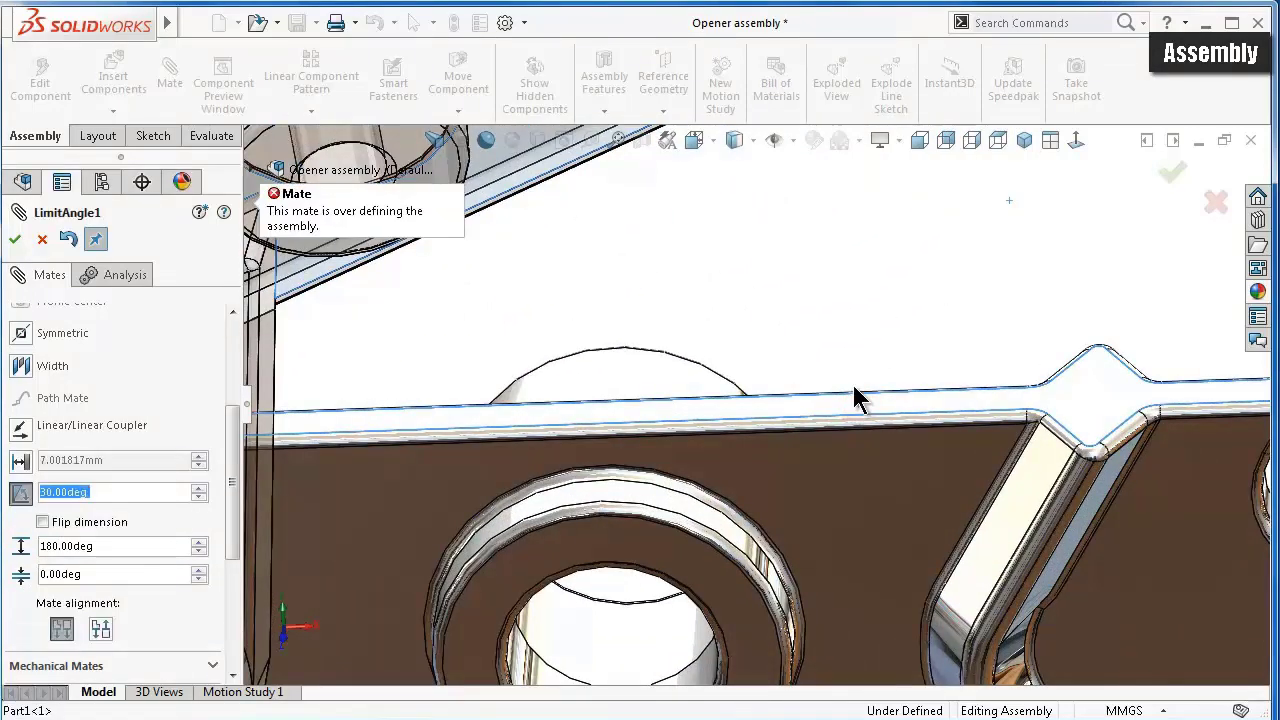
pyautogui.moveTo(233, 450); pyautogui.dragTo(253, 366)
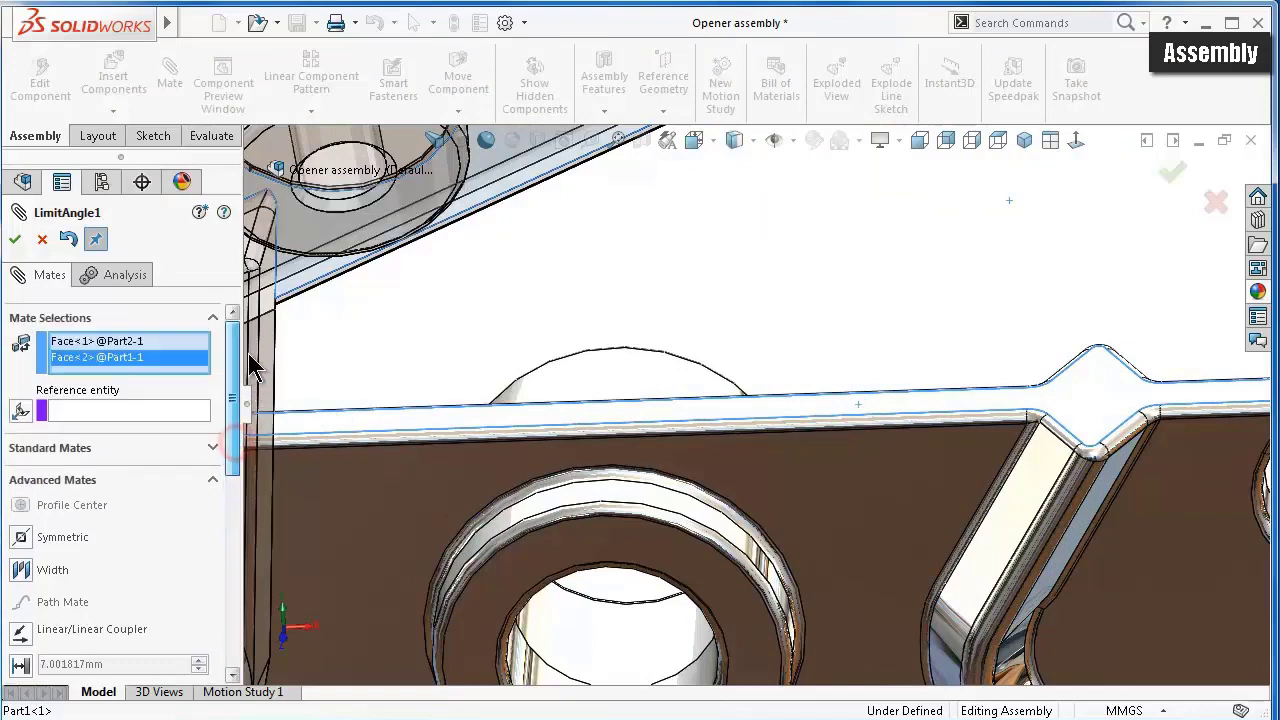
pyautogui.rightClick(203, 366)
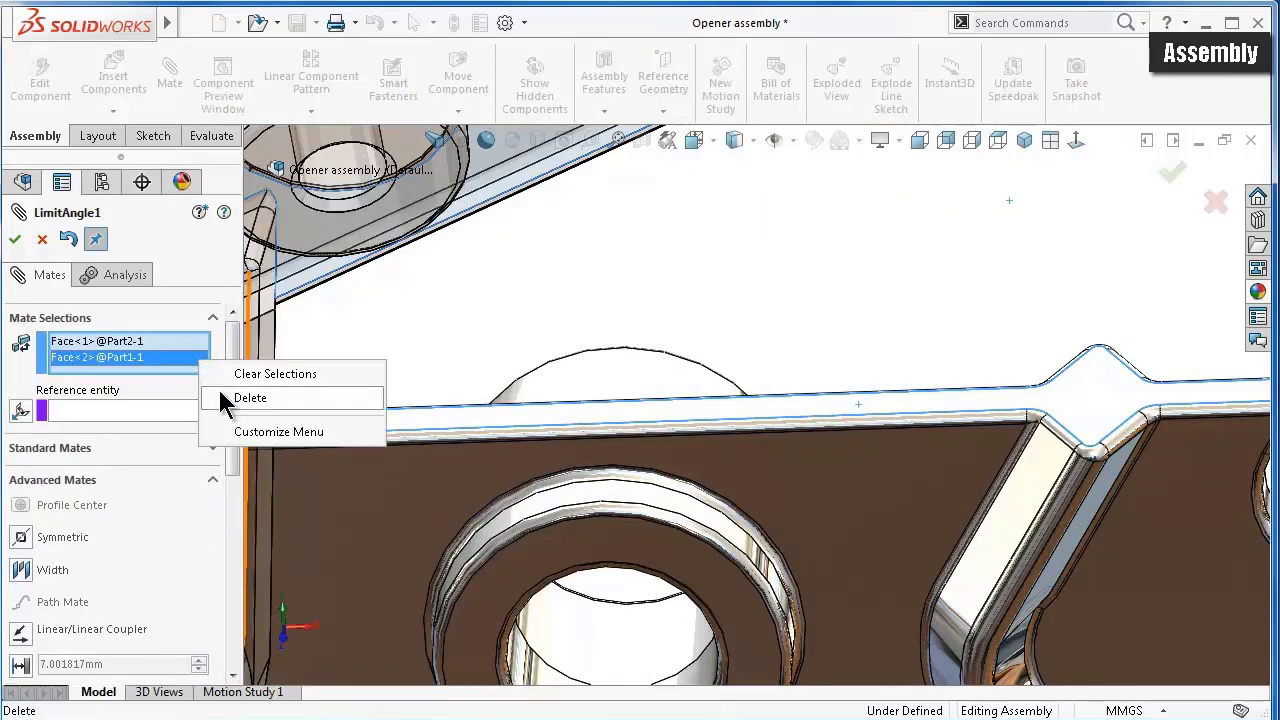
pyautogui.click(236, 376)
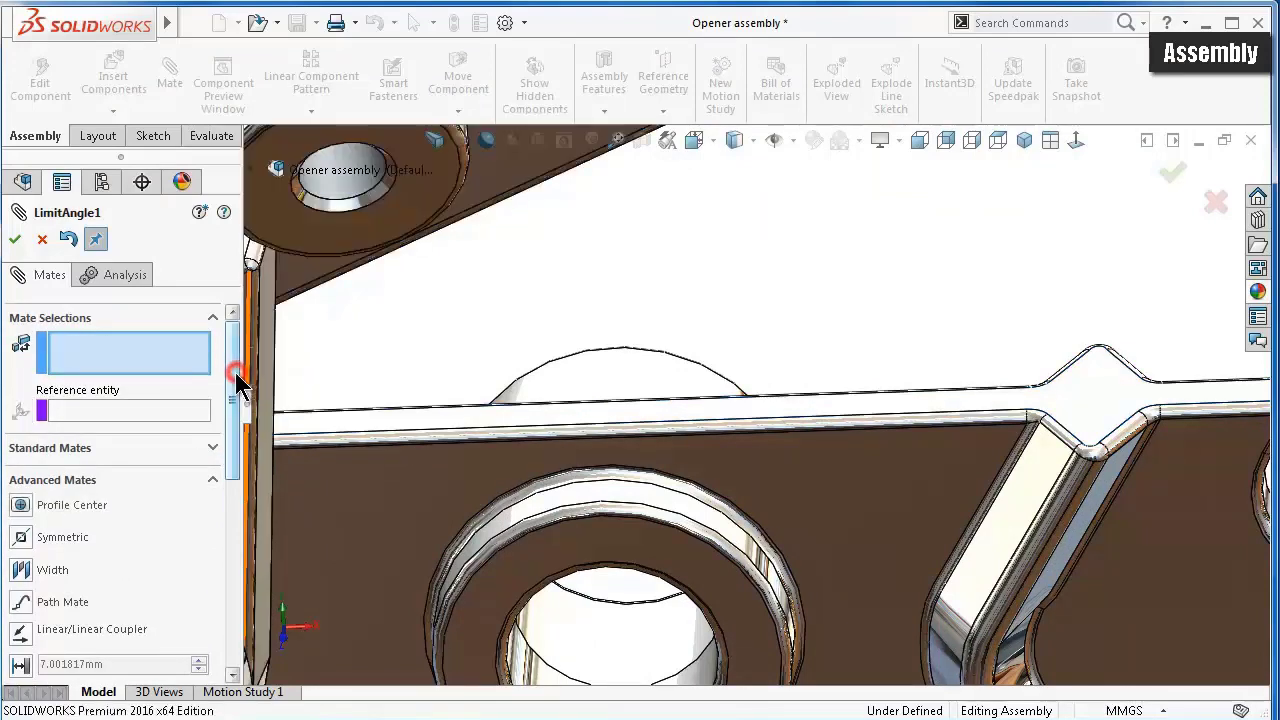
pyautogui.click(381, 419)
pyautogui.moveTo(430, 360)
pyautogui.mouseDown(button='middle')
pyautogui.moveTo(400, 337)
pyautogui.moveTo(386, 288)
pyautogui.mouseUp(button='middle')
pyautogui.scroll(3, 375, 287)
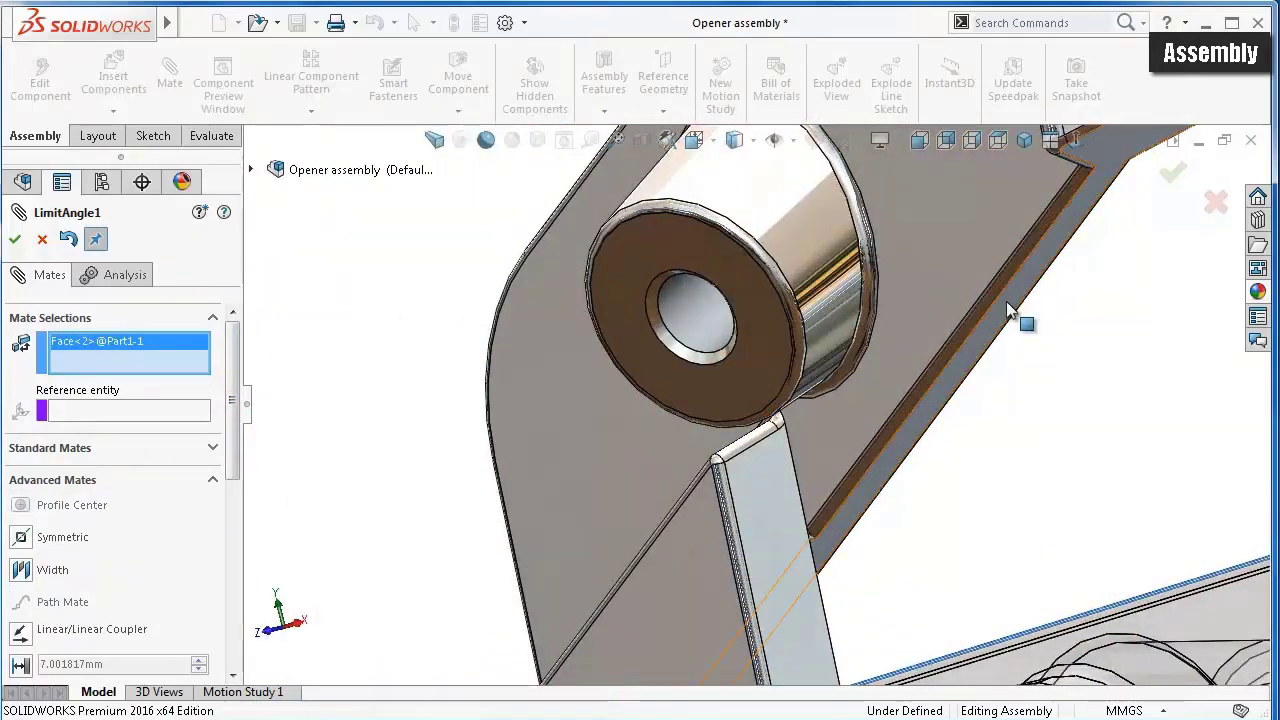
pyautogui.click(1006, 301)
pyautogui.moveTo(870, 455); pyautogui.dragTo(590, 452, button='middle')
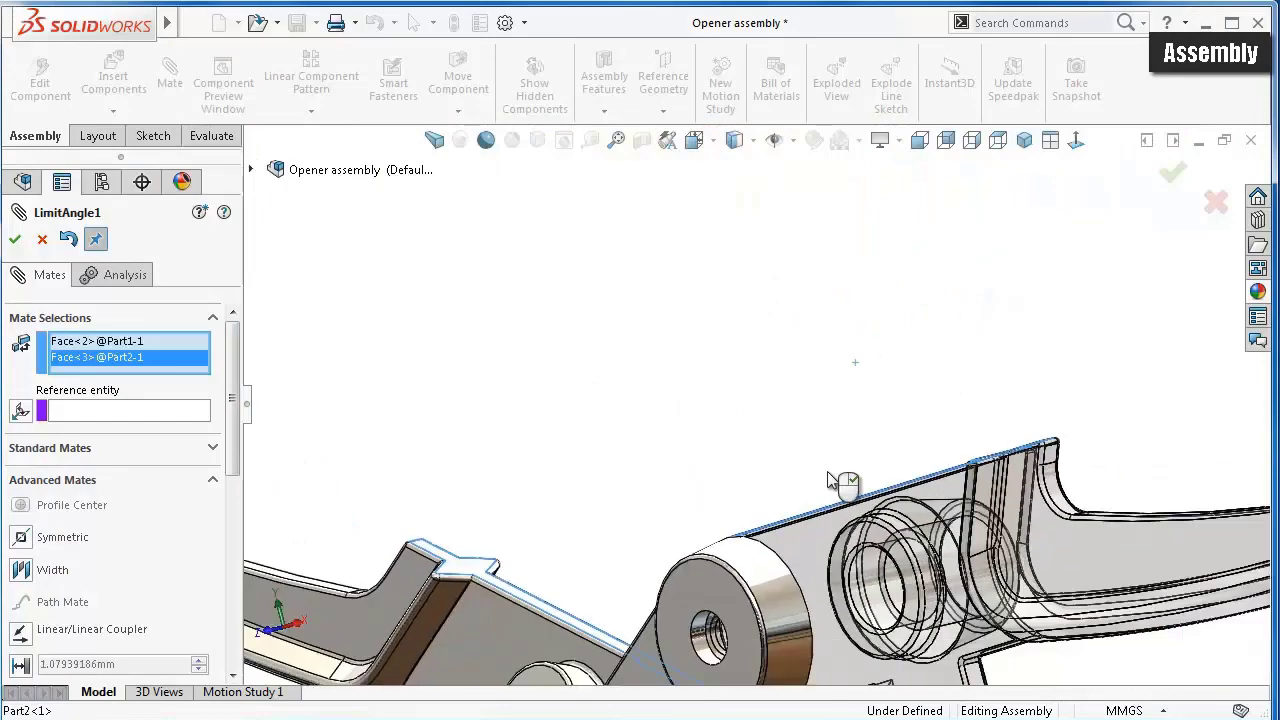
pyautogui.click(15, 239)
# - Close the mate settings and swing the lever to test its limited rotation
pyautogui.moveTo(418, 574)
pyautogui.mouseDown()
pyautogui.moveTo(690, 365)
pyautogui.moveTo(945, 480)
pyautogui.mouseUp()
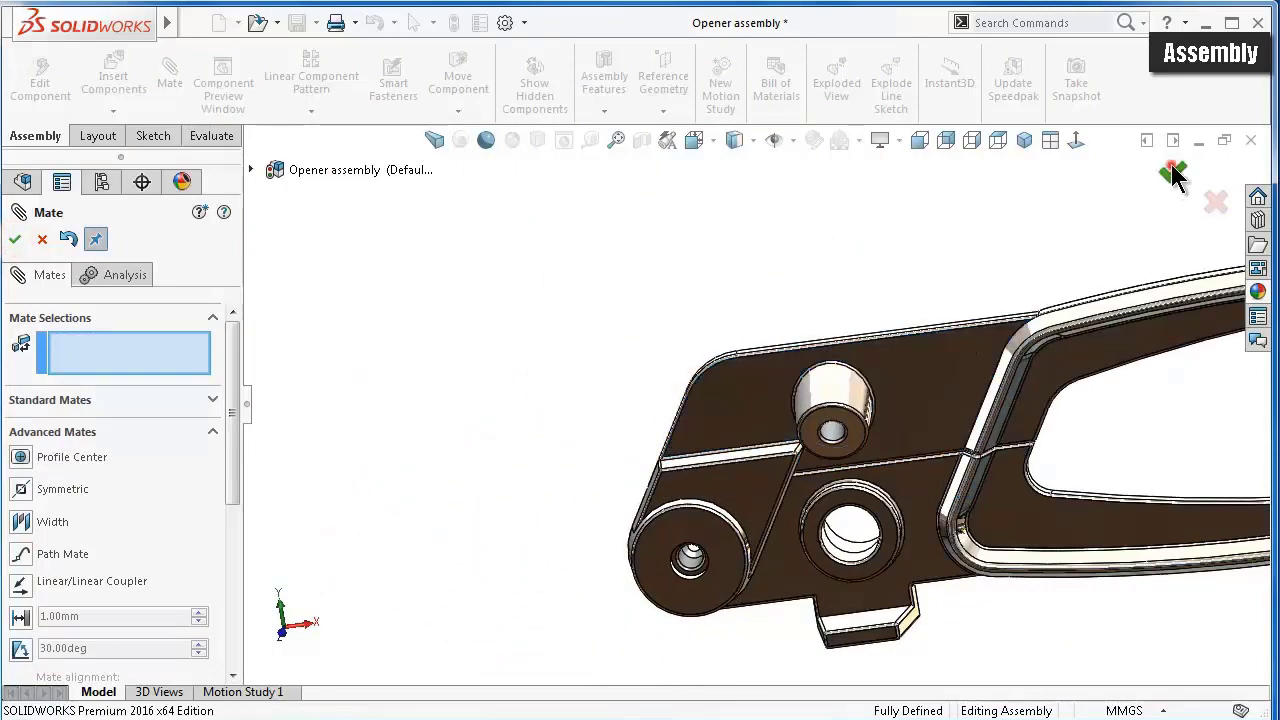
pyautogui.click(1172, 172)
pyautogui.moveTo(1117, 397)
pyautogui.mouseDown(button='middle')
pyautogui.moveTo(1143, 371)
pyautogui.moveTo(943, 512)
pyautogui.moveTo(851, 448)
pyautogui.mouseUp(button='middle')
pyautogui.moveTo(828, 408)
pyautogui.mouseDown()
pyautogui.moveTo(512, 695)
pyautogui.moveTo(528, 421)
pyautogui.moveTo(873, 370)
pyautogui.moveTo(921, 417)
pyautogui.mouseUp()
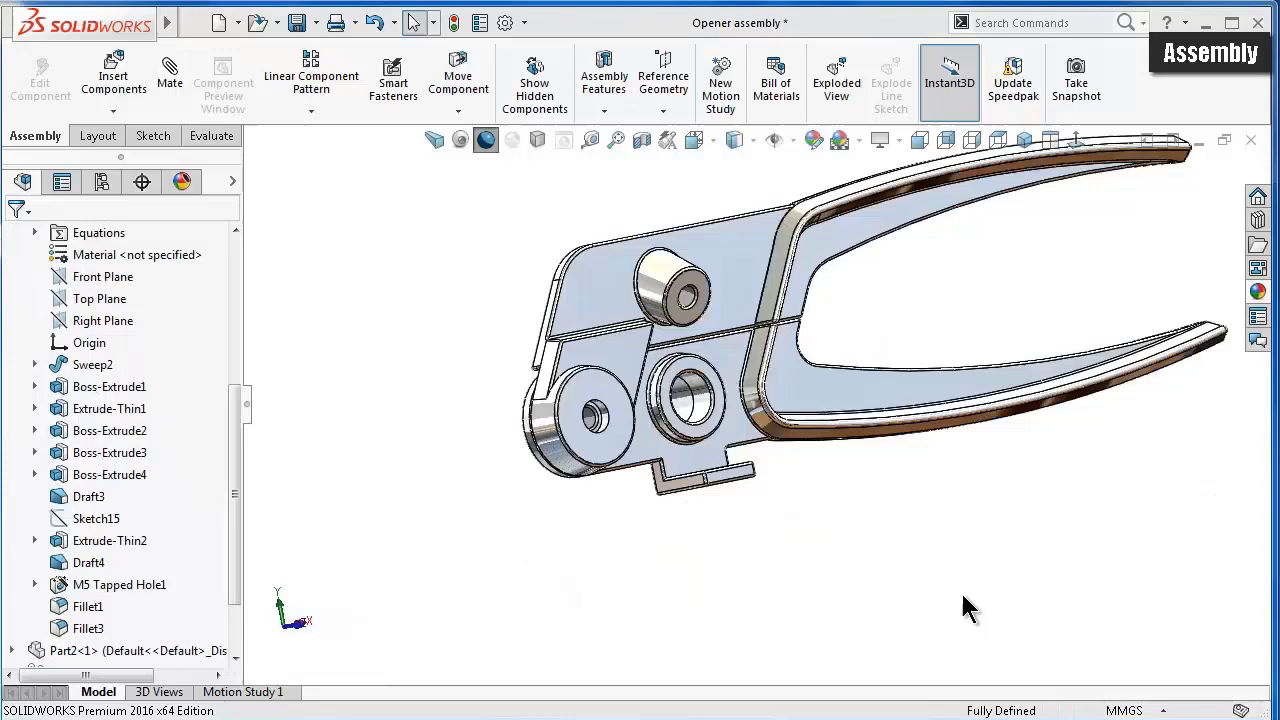
# - Insert the knurled shaft part5 from the open documents into the Opener assembly
pyautogui.click(951, 566)
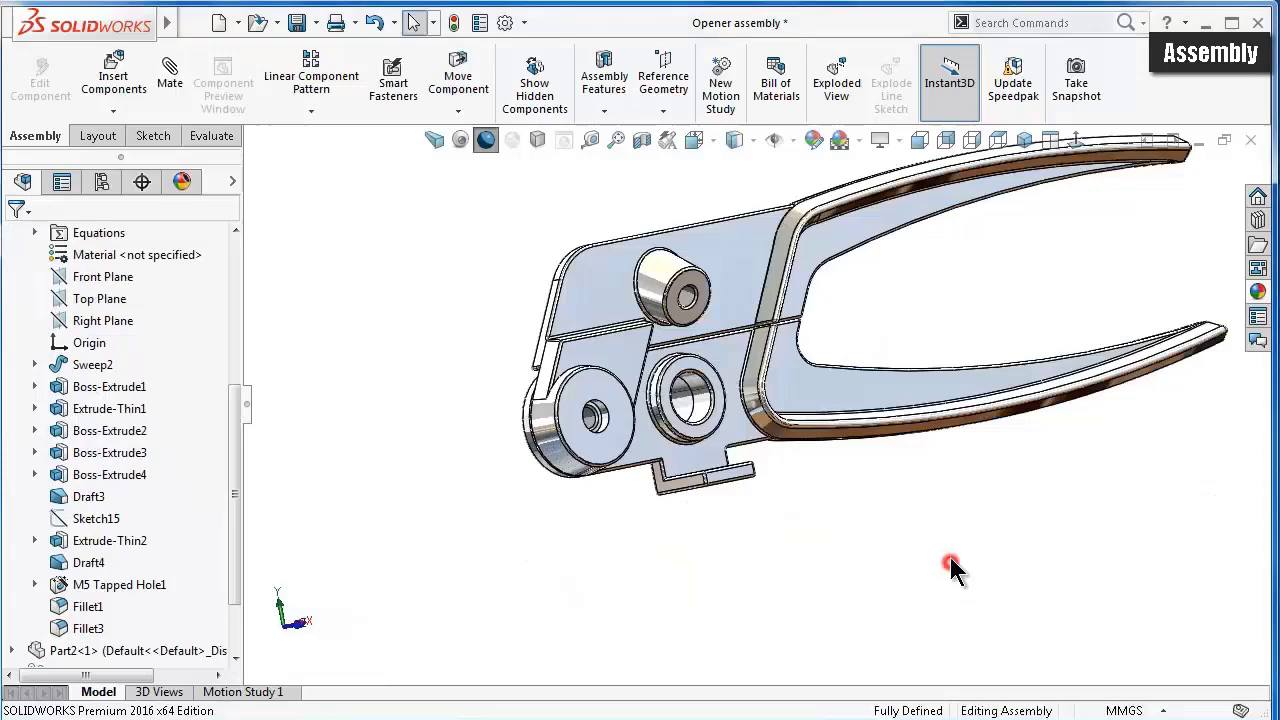
pyautogui.moveTo(815, 528)
pyautogui.mouseDown(button='middle')
pyautogui.moveTo(766, 480)
pyautogui.moveTo(800, 443)
pyautogui.mouseUp(button='middle')
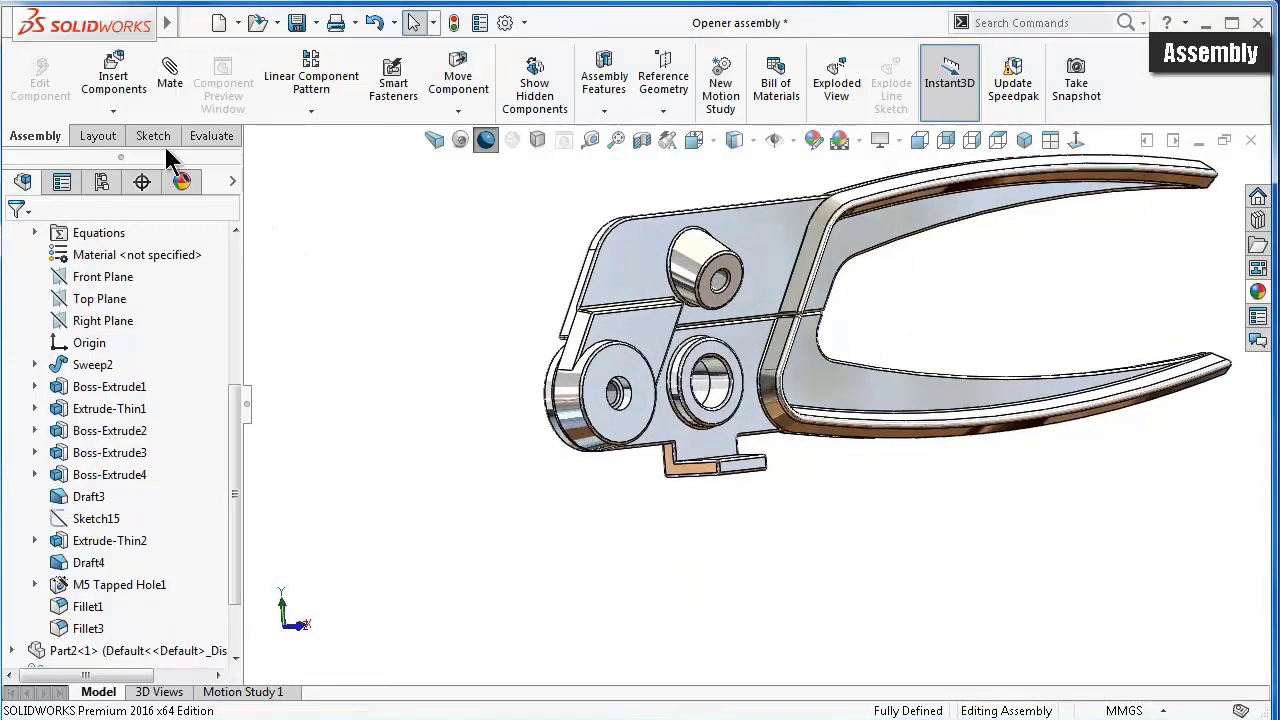
pyautogui.click(110, 85)
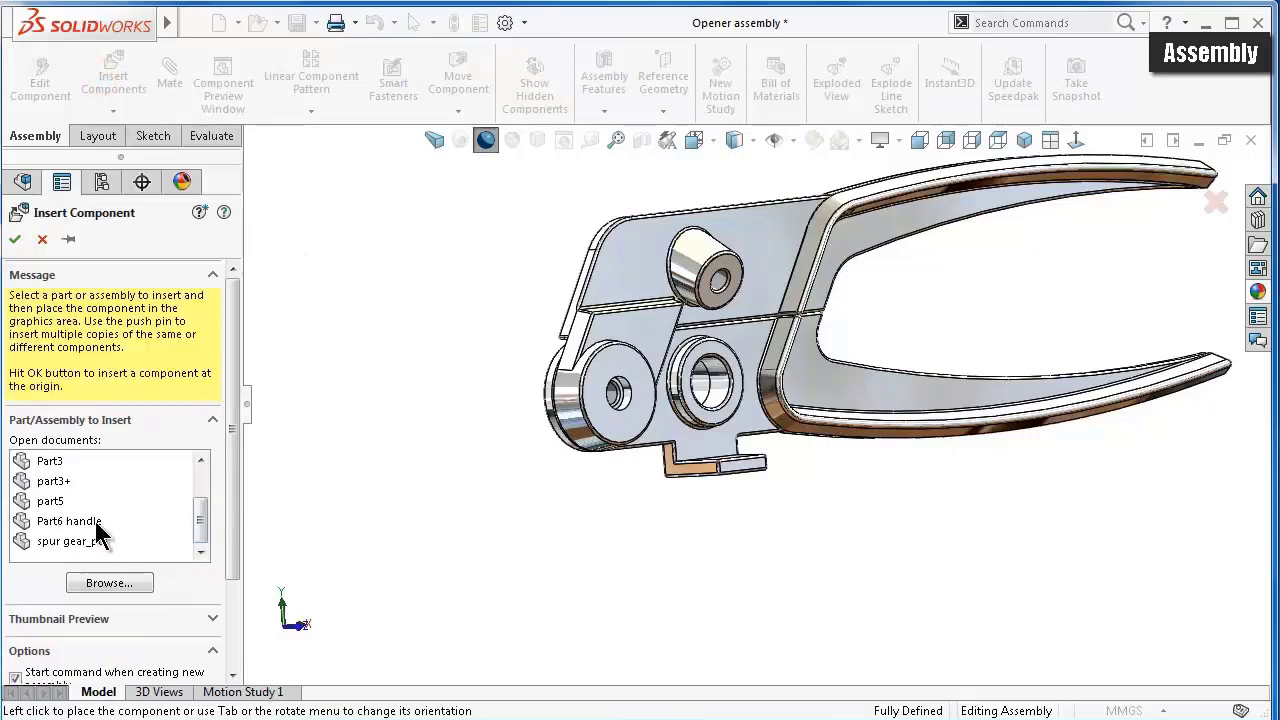
pyautogui.click(50, 501)
pyautogui.click(414, 428)
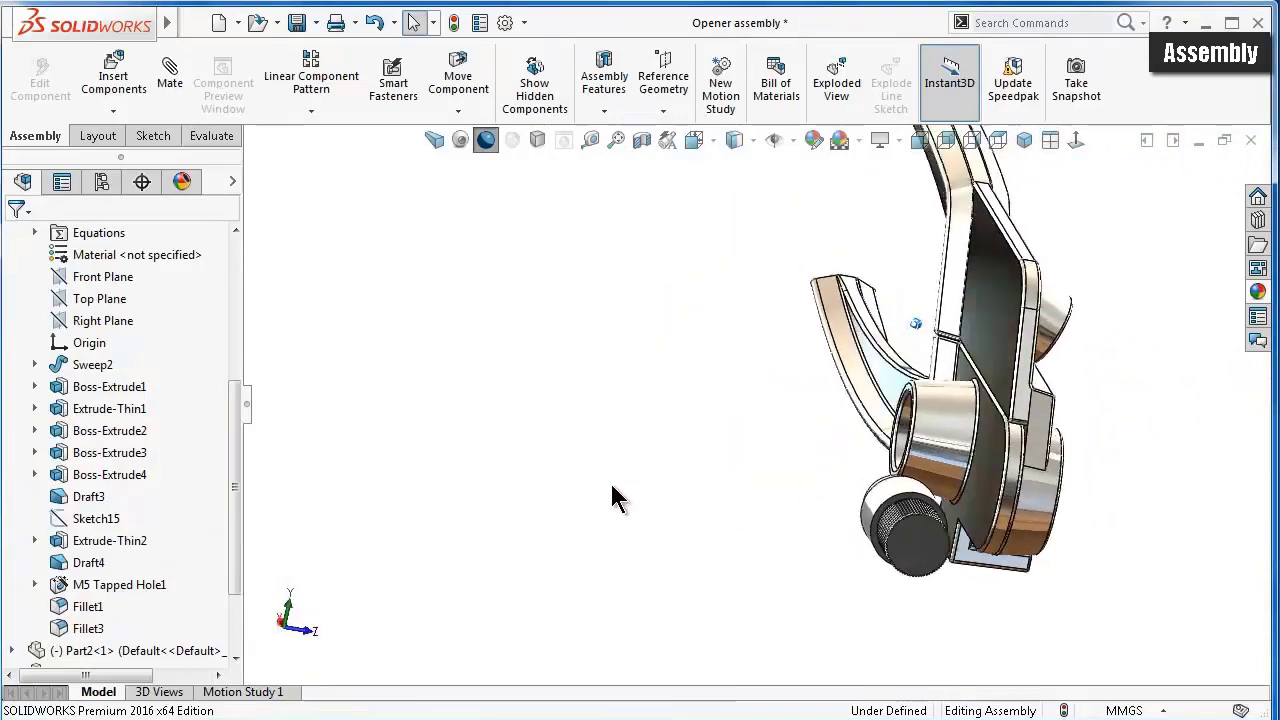
# - Mate the shaft's cylindrical face concentric with Part1's bore
pyautogui.scroll(-5, 940, 540)
pyautogui.click(592, 355)
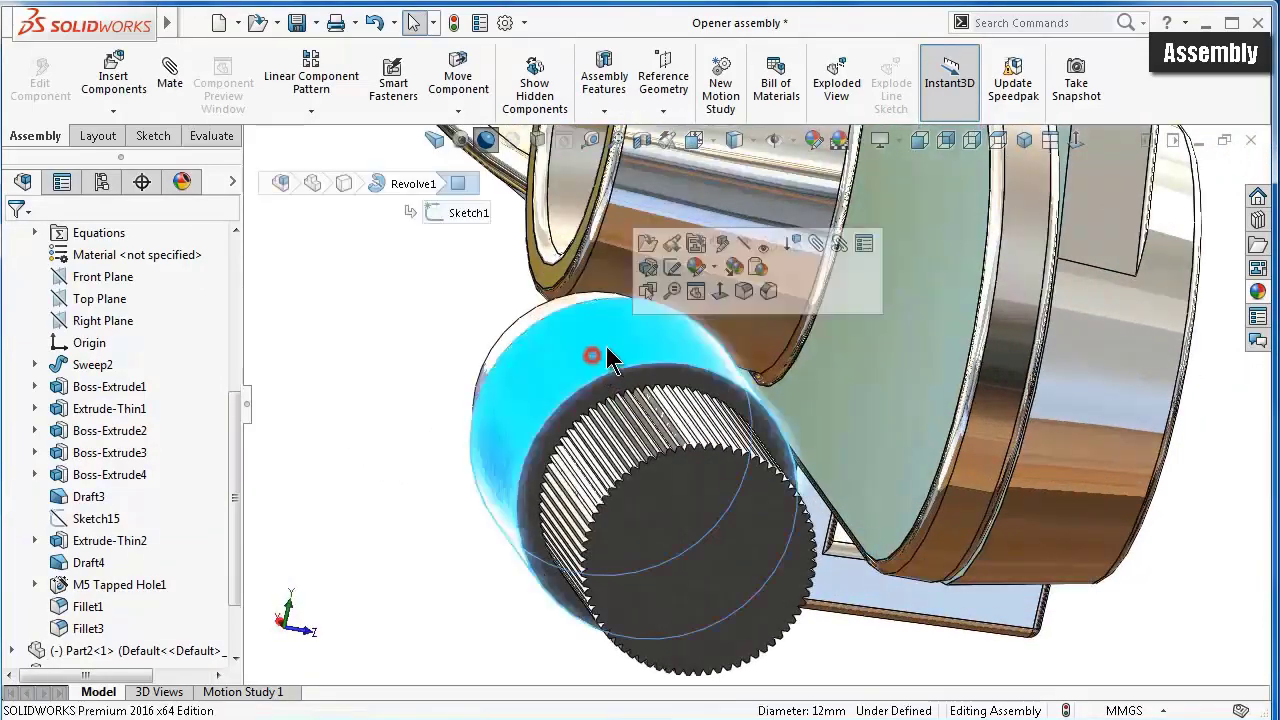
pyautogui.click(808, 250)
pyautogui.moveTo(784, 261); pyautogui.dragTo(450, 220, button='middle')
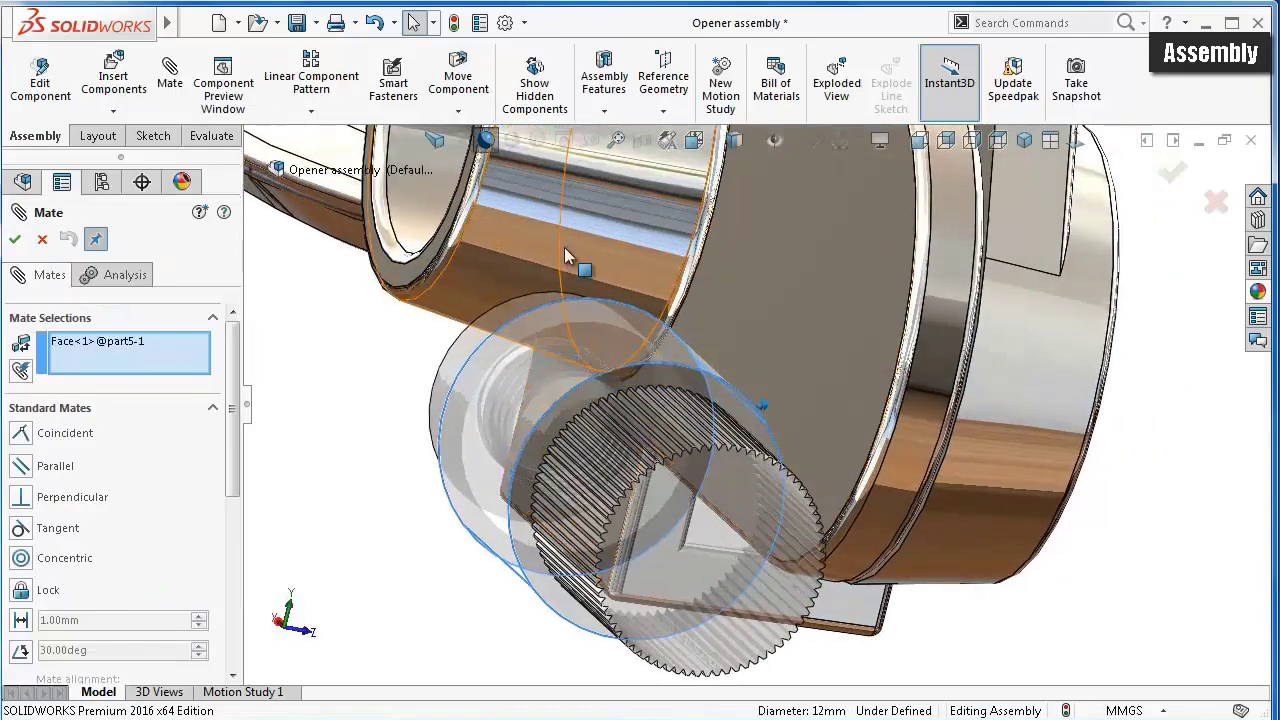
pyautogui.click(397, 208)
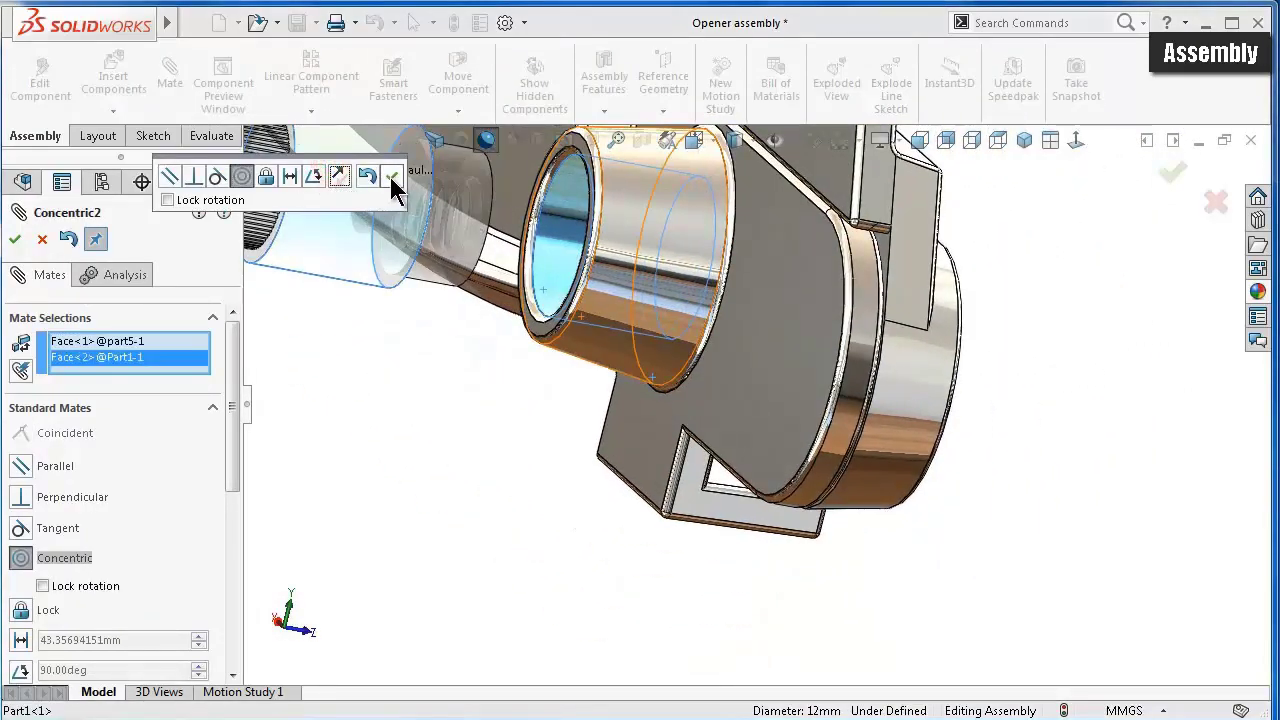
pyautogui.click(391, 176)
pyautogui.moveTo(419, 213)
pyautogui.mouseDown(button='middle')
pyautogui.moveTo(500, 252)
pyautogui.moveTo(552, 304)
pyautogui.mouseUp(button='middle')
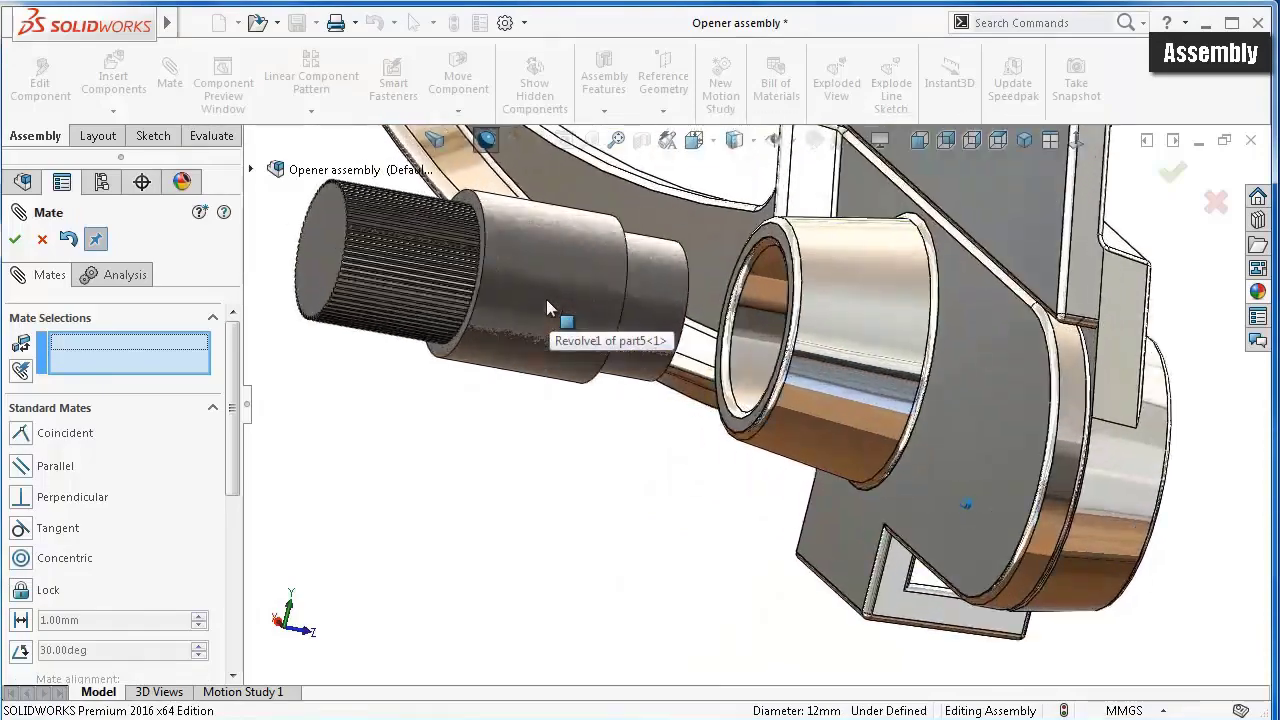
pyautogui.press('Escape')
# - Mate the shaft's shoulder face coincident with the bracket ring face and close Mate
pyautogui.scroll(-3, 687, 569)
pyautogui.scroll(-3, 582, 533)
pyautogui.scroll(-3, 527, 513)
pyautogui.scroll(-3, 527, 513)
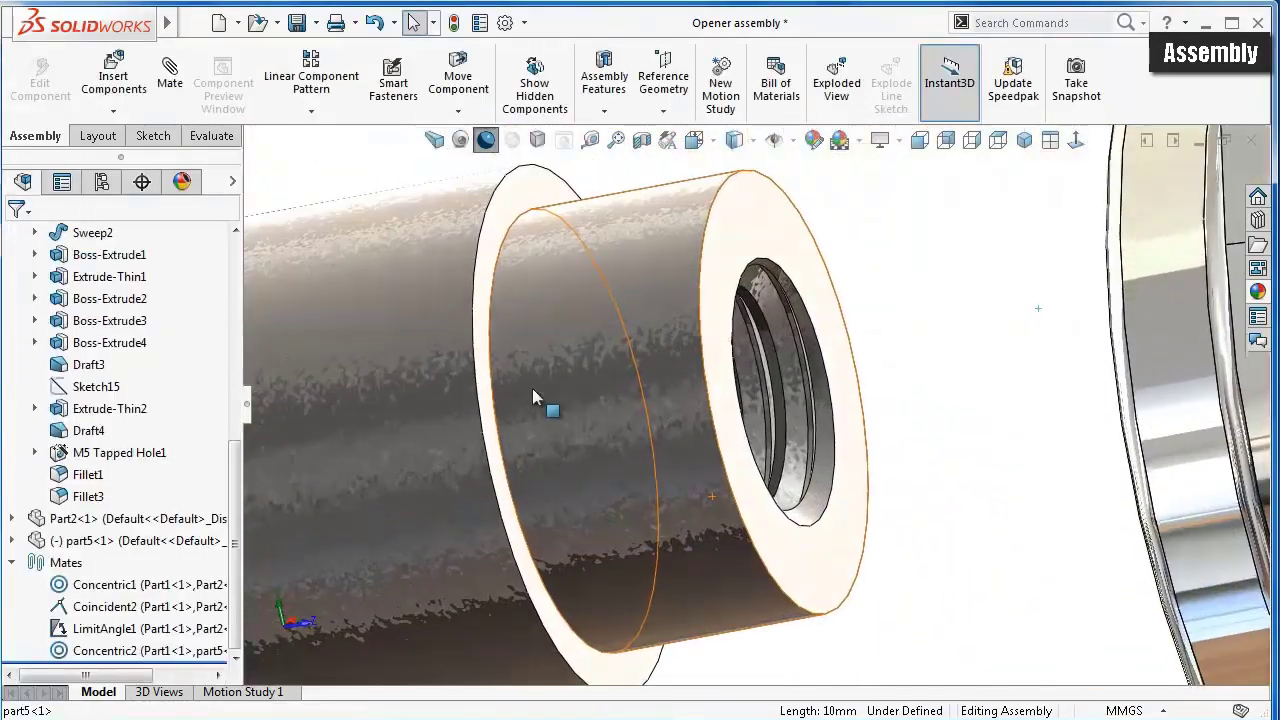
pyautogui.click(487, 358)
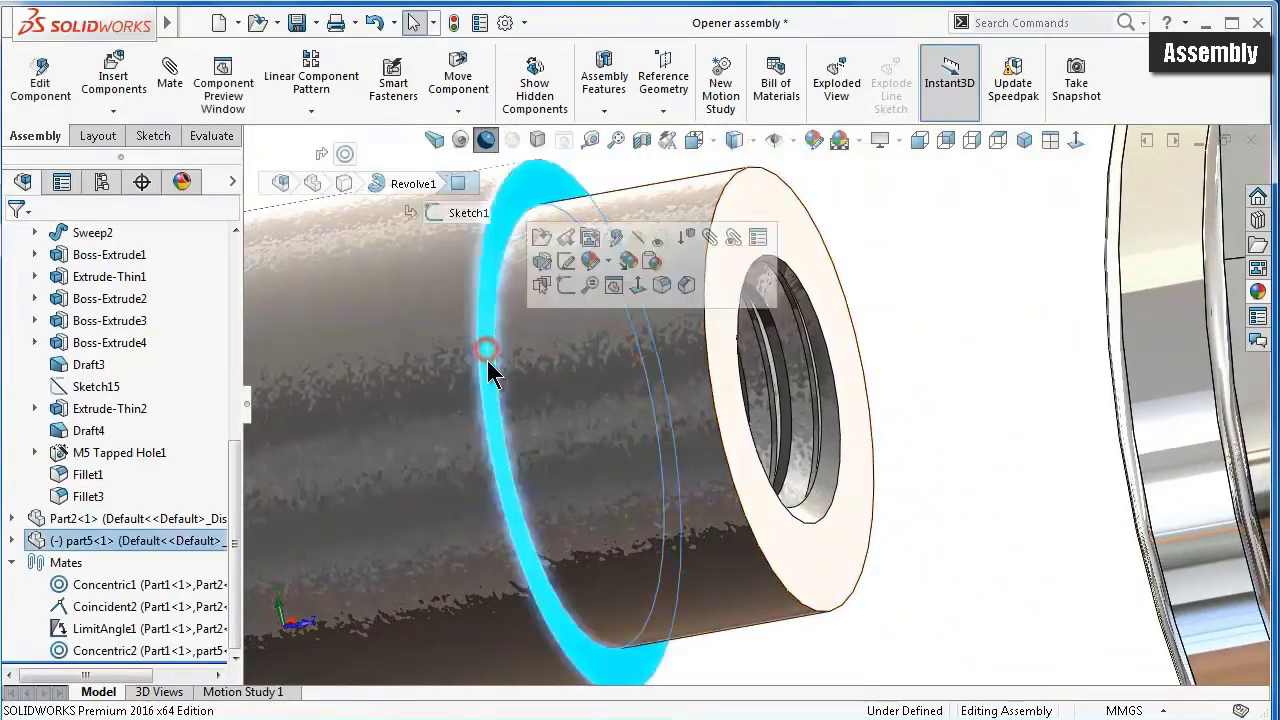
pyautogui.click(710, 243)
pyautogui.moveTo(890, 375)
pyautogui.mouseDown(button='middle')
pyautogui.moveTo(1030, 425)
pyautogui.moveTo(1043, 391)
pyautogui.mouseUp(button='middle')
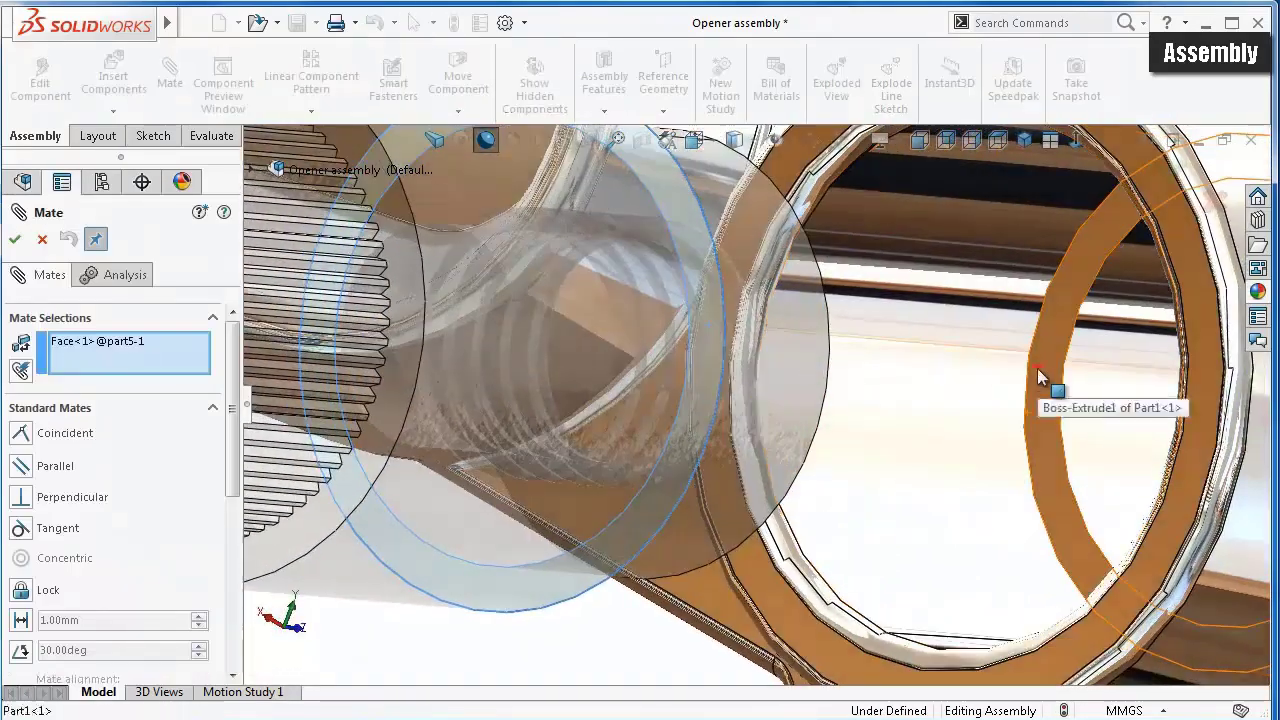
pyautogui.click(1051, 386)
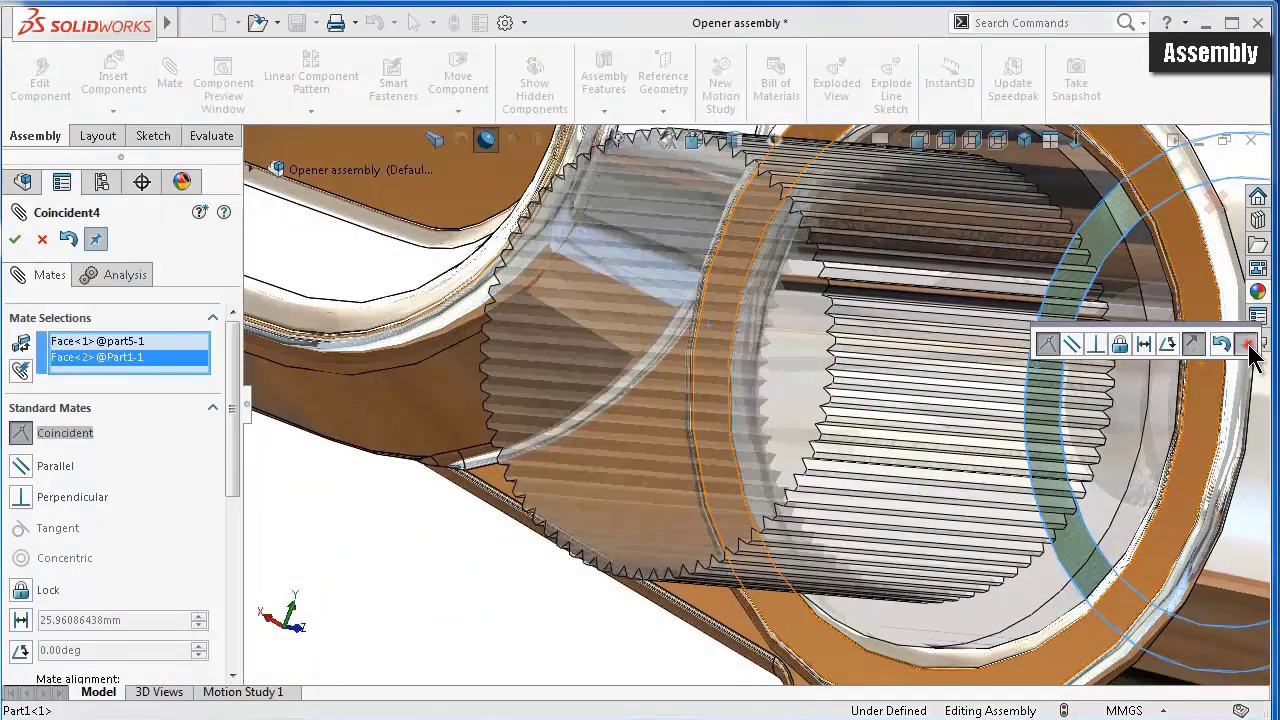
pyautogui.click(1247, 345)
pyautogui.moveTo(1192, 366); pyautogui.dragTo(1055, 382, button='middle')
pyautogui.scroll(-3, 1055, 375)
pyautogui.scroll(-2, 1055, 373)
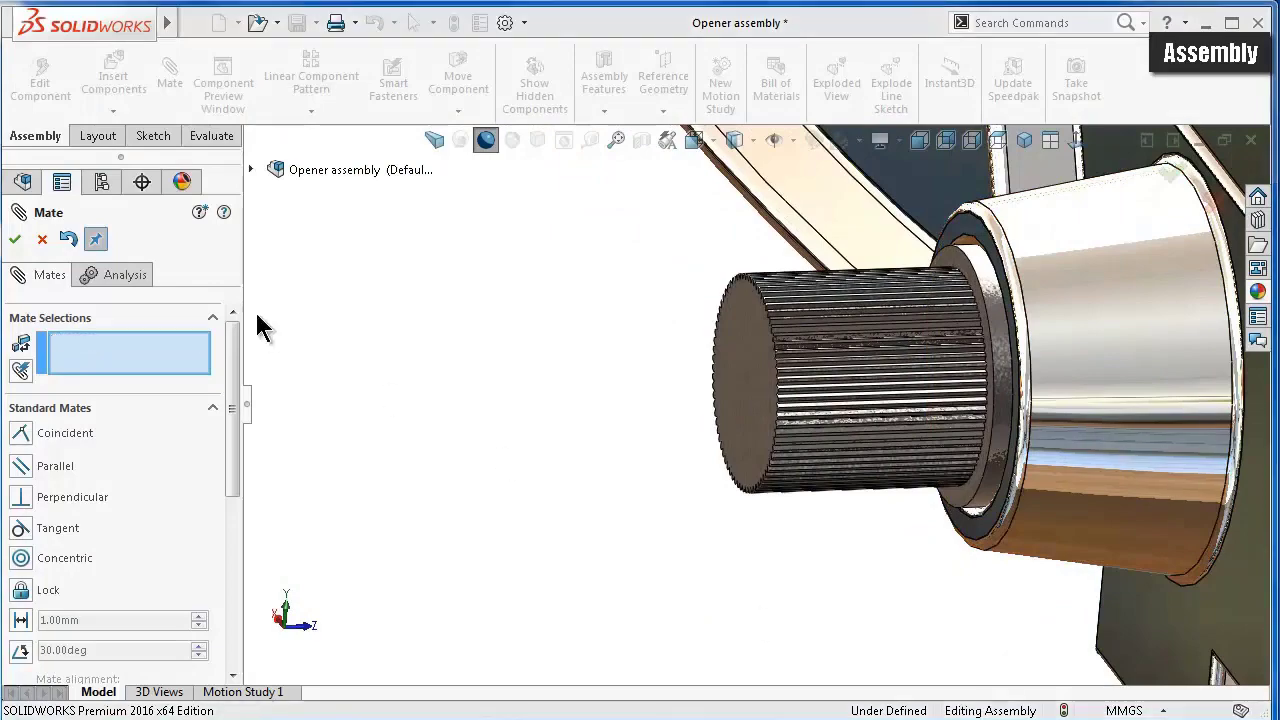
pyautogui.click(15, 240)
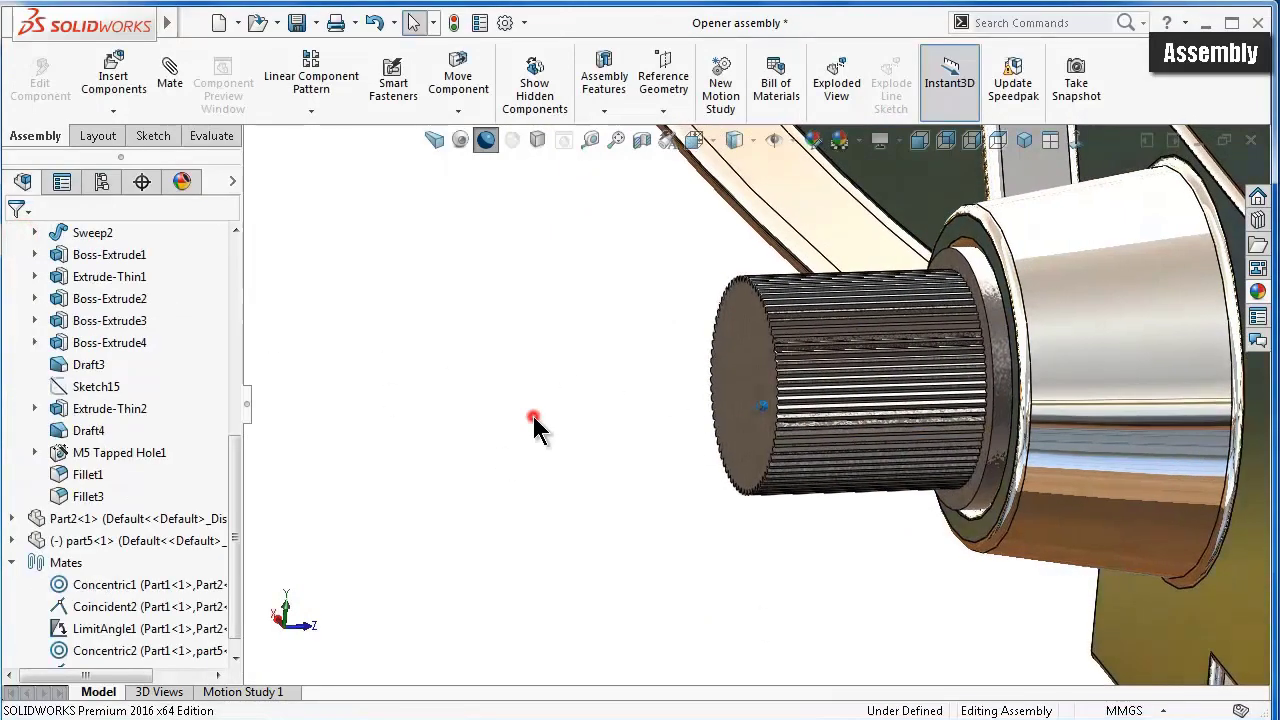
# - Orbit around the knurled shaft end and the threaded hole on the lever's back
pyautogui.moveTo(534, 418)
pyautogui.mouseDown(button='middle')
pyautogui.moveTo(772, 452)
pyautogui.moveTo(721, 364)
pyautogui.mouseUp(button='middle')
pyautogui.click(705, 360)
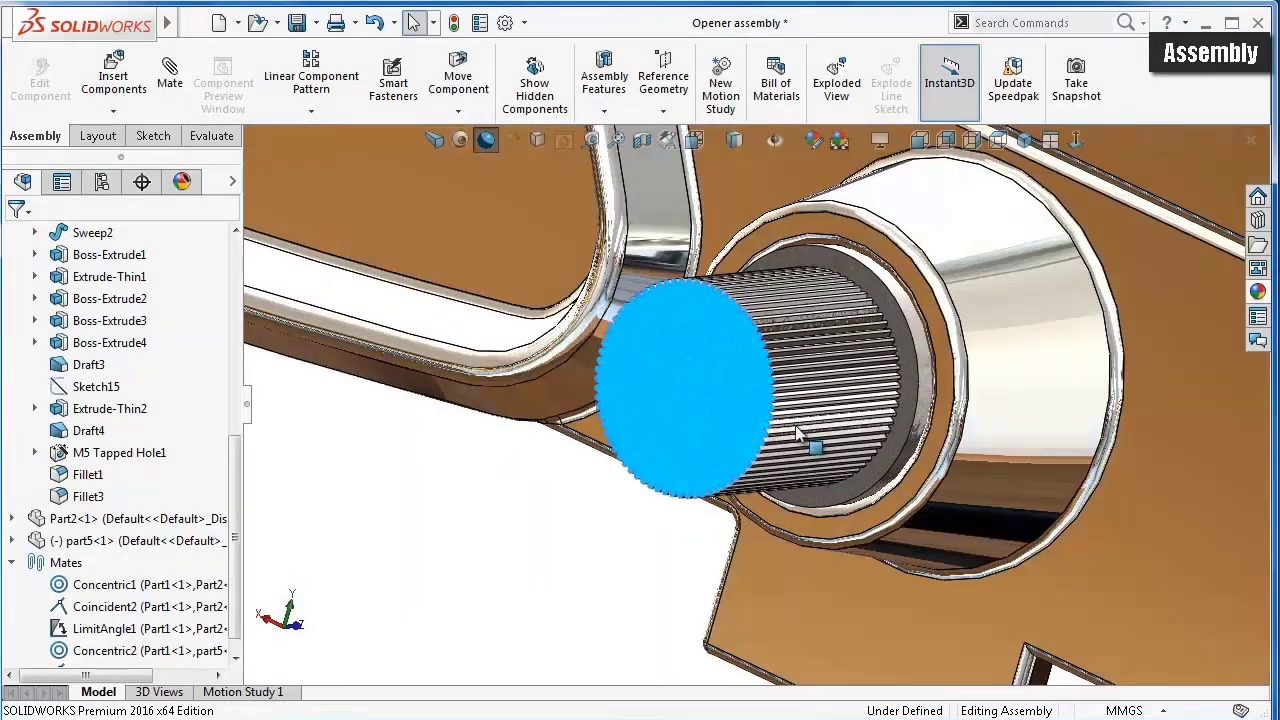
pyautogui.click(556, 530)
pyautogui.scroll(3, 575, 519)
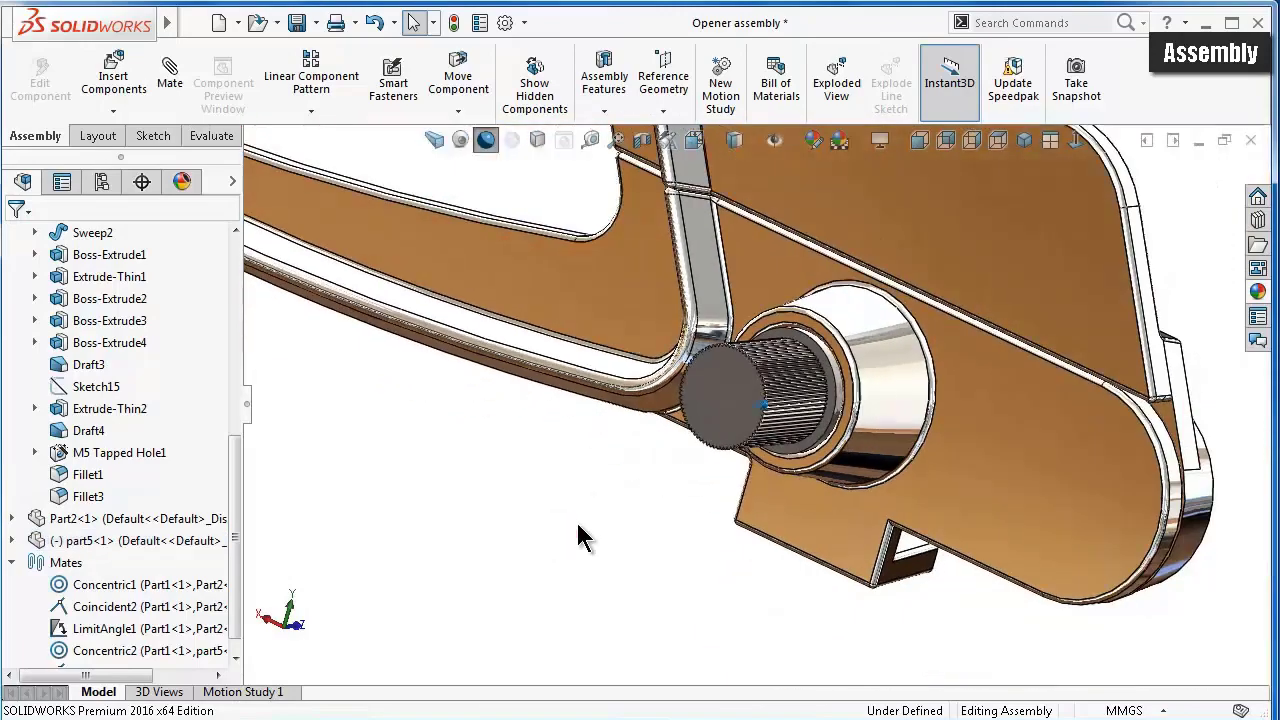
pyautogui.scroll(-2, 575, 519)
pyautogui.moveTo(579, 524)
pyautogui.mouseDown(button='middle')
pyautogui.moveTo(957, 466)
pyautogui.moveTo(1010, 425)
pyautogui.moveTo(1058, 345)
pyautogui.mouseUp(button='middle')
pyautogui.click(1061, 341)
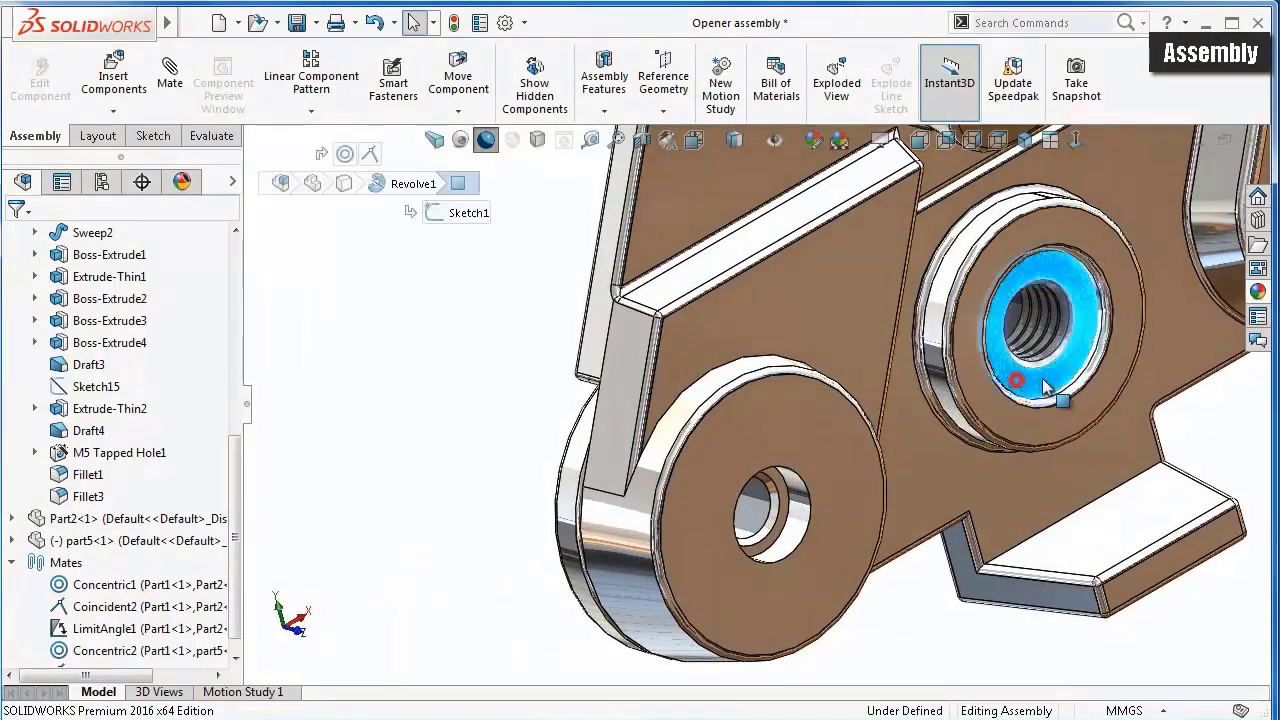
pyautogui.moveTo(1027, 305)
pyautogui.mouseDown(button='middle')
pyautogui.moveTo(1100, 390)
pyautogui.moveTo(1090, 490)
pyautogui.mouseUp(button='middle')
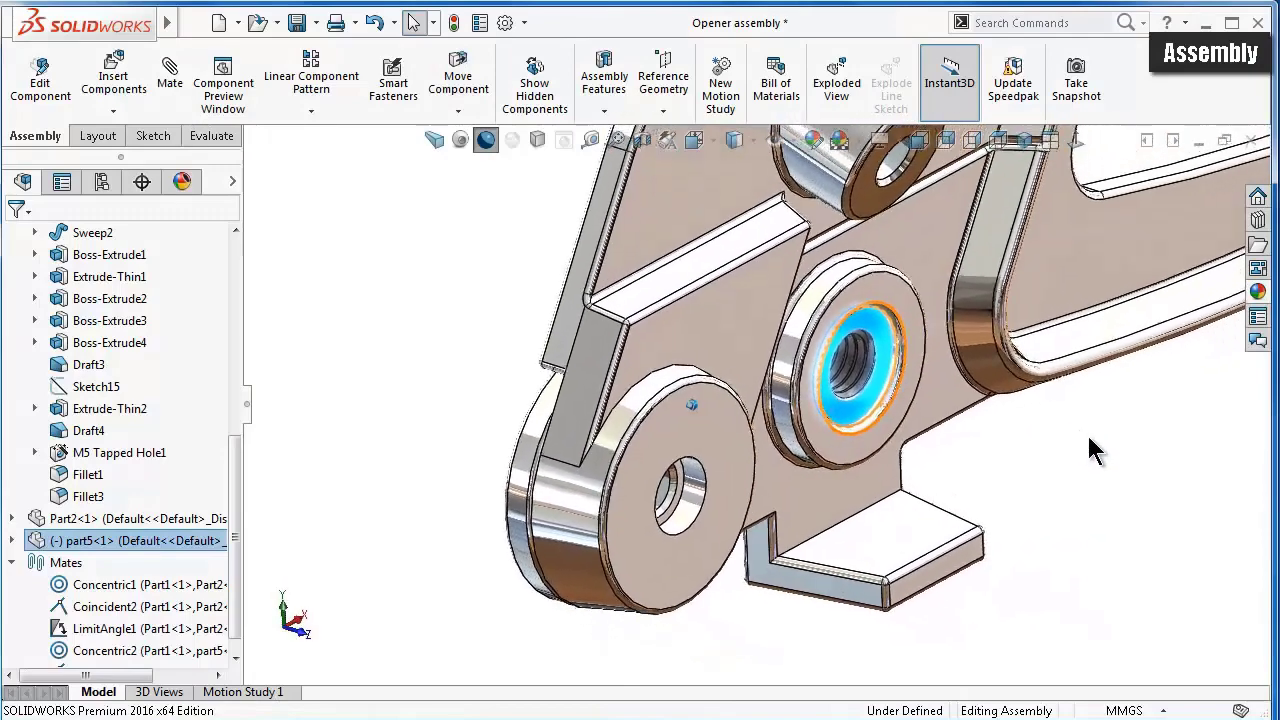
pyautogui.click(1088, 485)
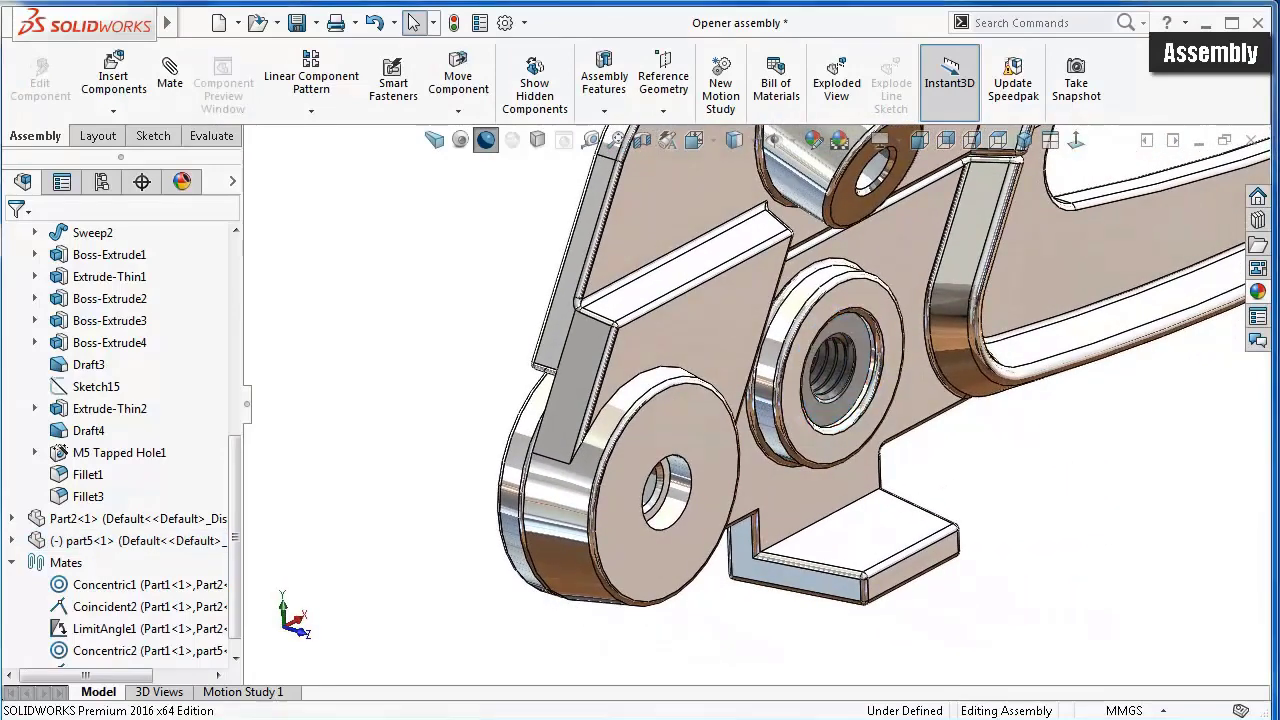
# - View the lever's other side, then list open parts Part2, Part3 and part5 for insertion
pyautogui.moveTo(1088, 485)
pyautogui.mouseDown(button='middle')
pyautogui.moveTo(1036, 625)
pyautogui.moveTo(1020, 599)
pyautogui.mouseUp(button='middle')
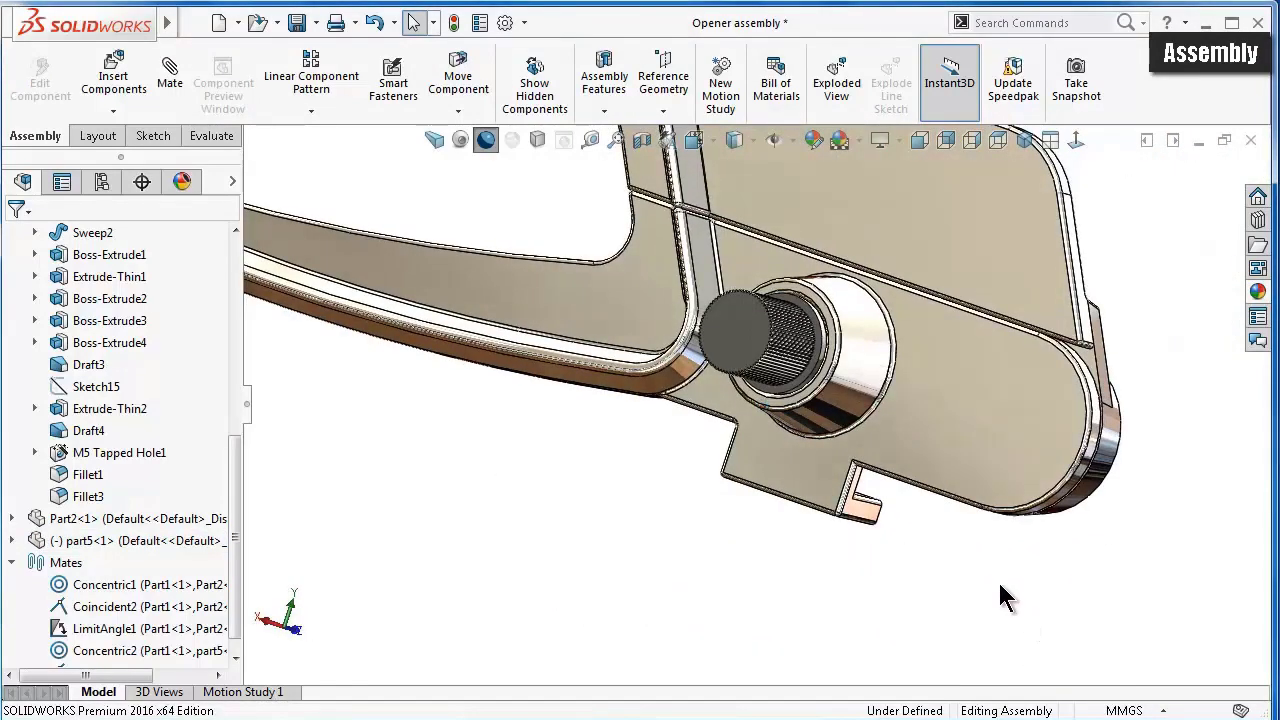
pyautogui.scroll(2, 998, 580)
pyautogui.scroll(1, 998, 580)
pyautogui.press('Left')
pyautogui.press('Left')
pyautogui.press('Left')
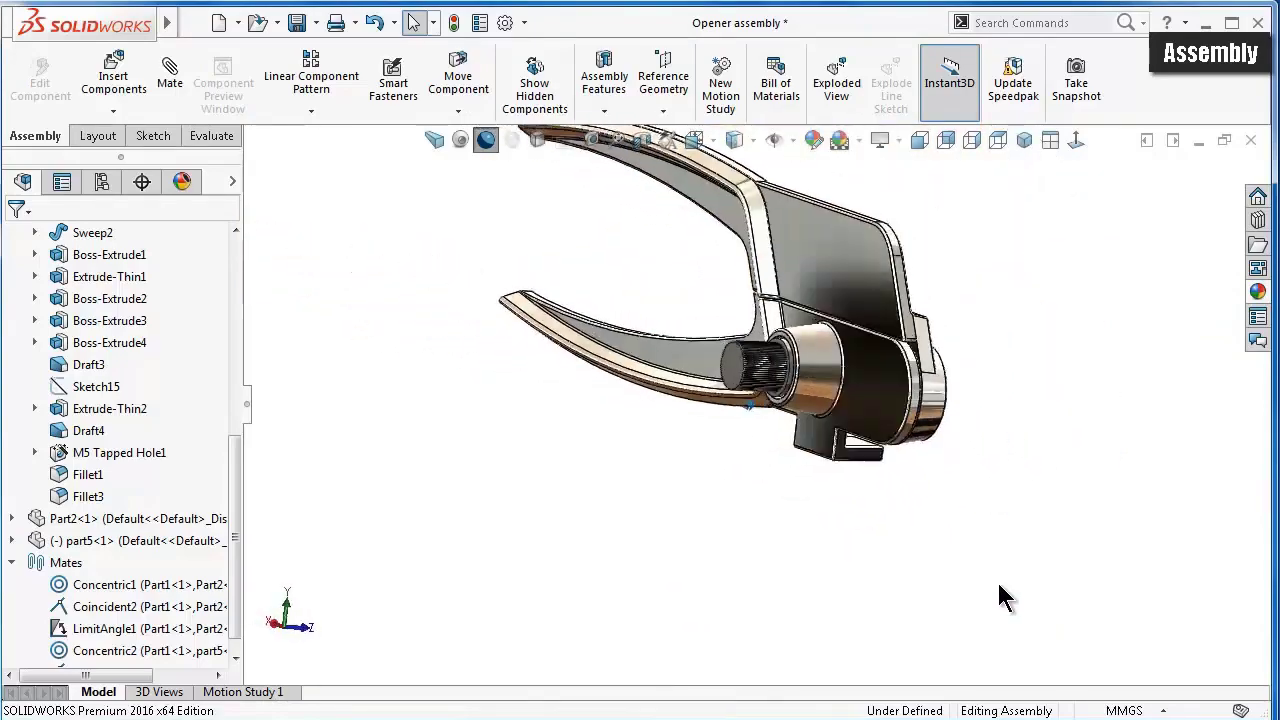
pyautogui.press('Left')
pyautogui.press('Left')
pyautogui.press('Left')
pyautogui.press('Left')
pyautogui.press('Left')
pyautogui.press('Left')
pyautogui.scroll(-3, 997, 580)
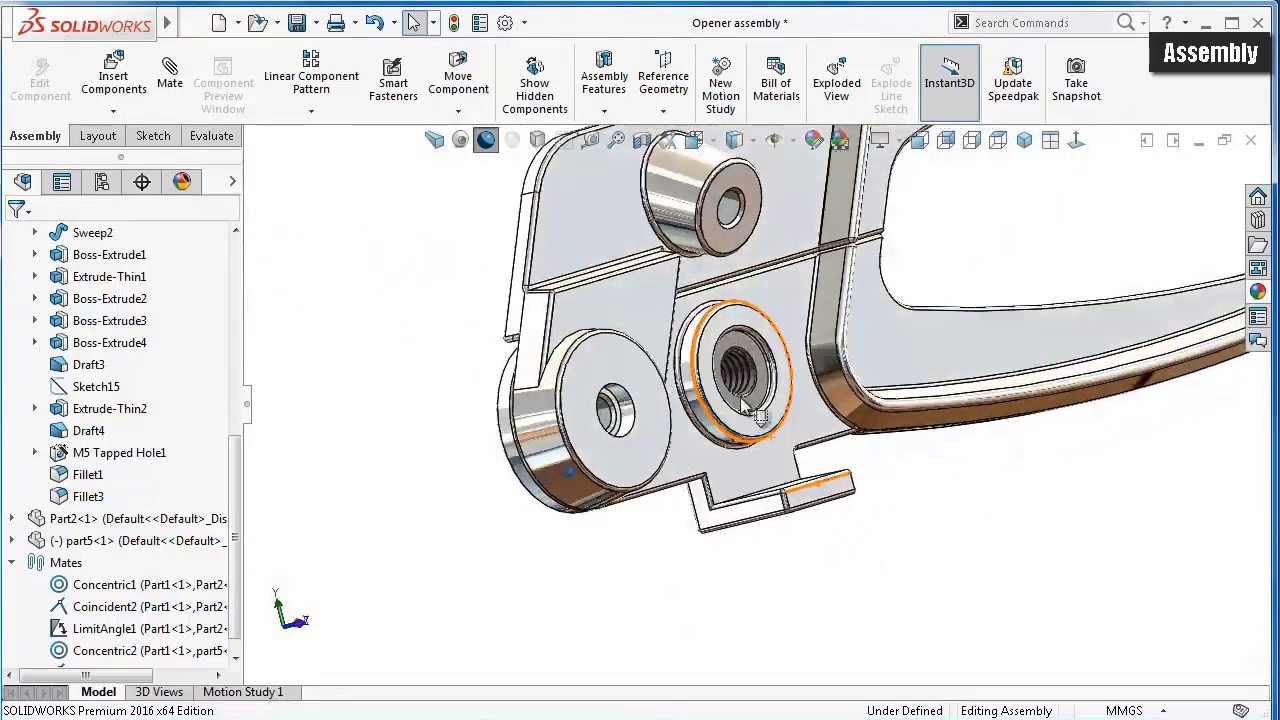
pyautogui.click(111, 80)
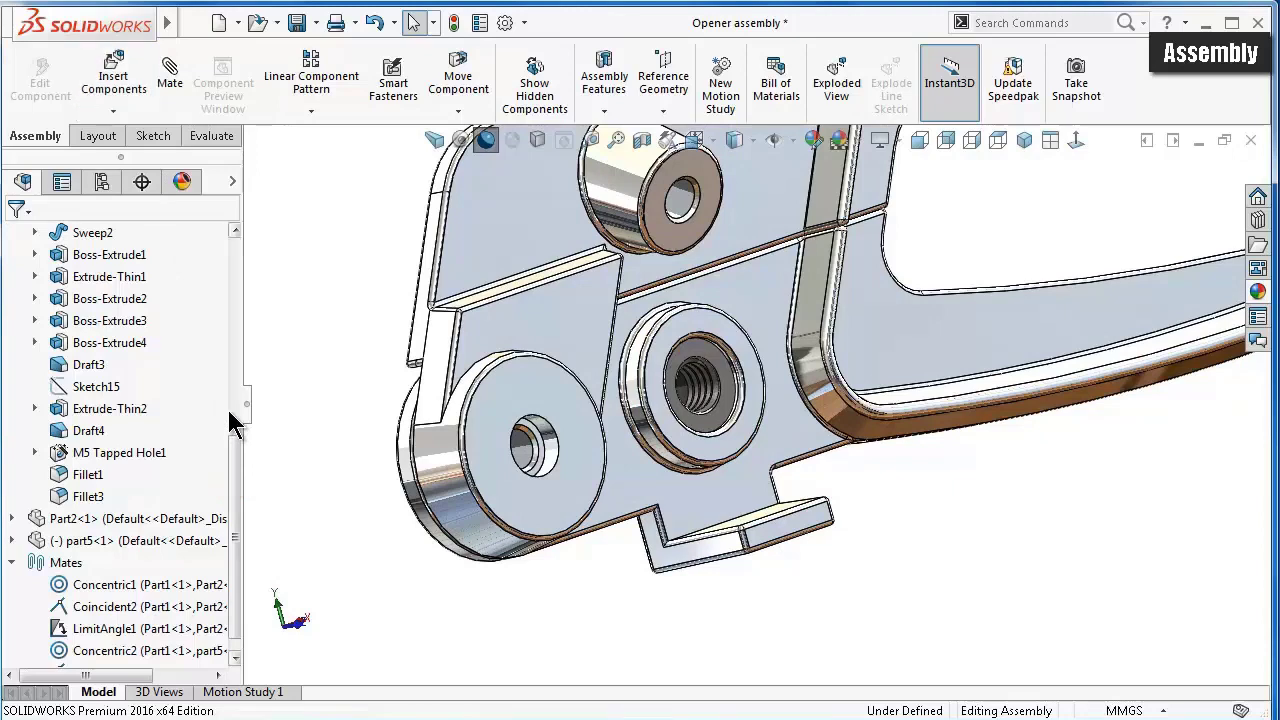
pyautogui.click(98, 88)
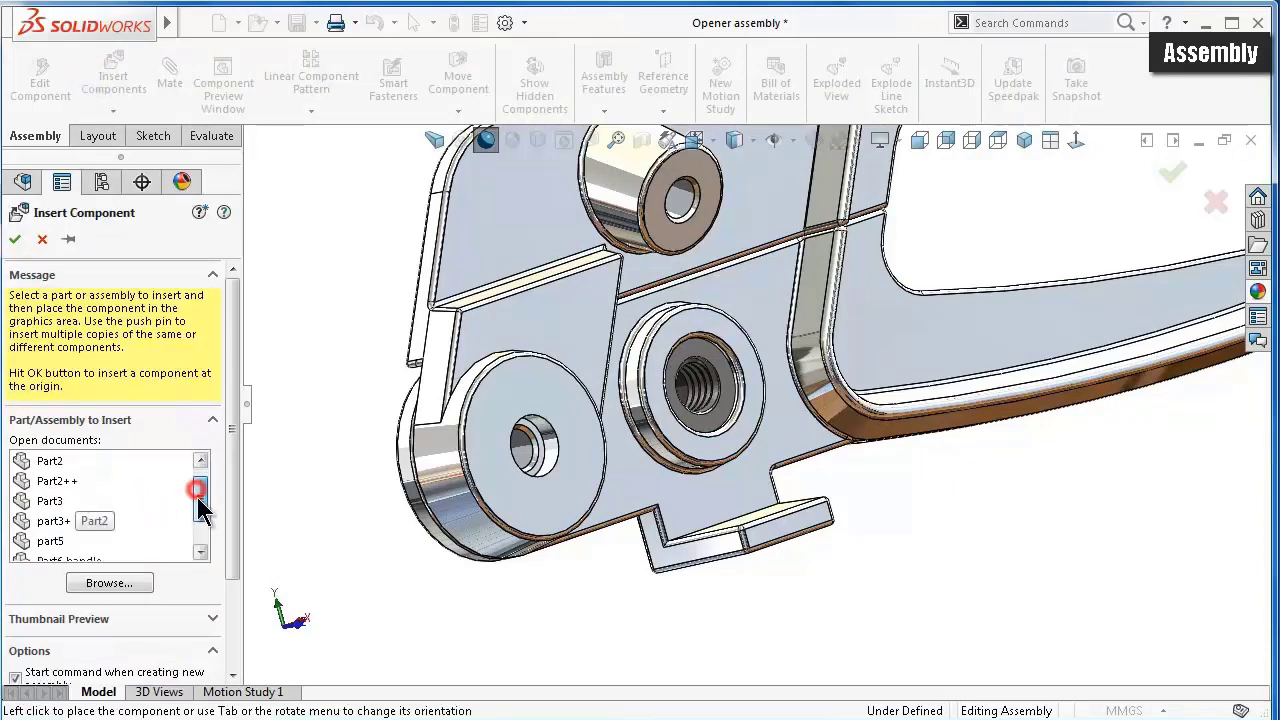
# - Place the spur gear part3 in the assembly near the knurled shaft
pyautogui.click(60, 521)
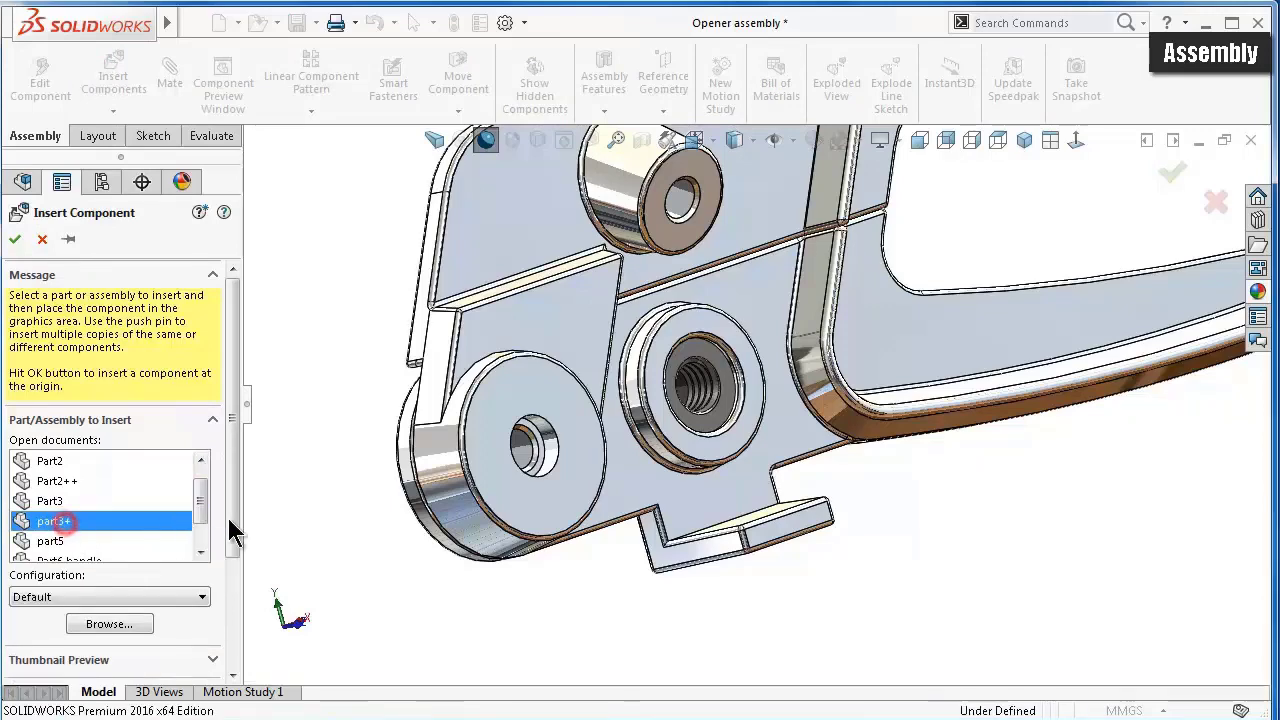
pyautogui.click(335, 511)
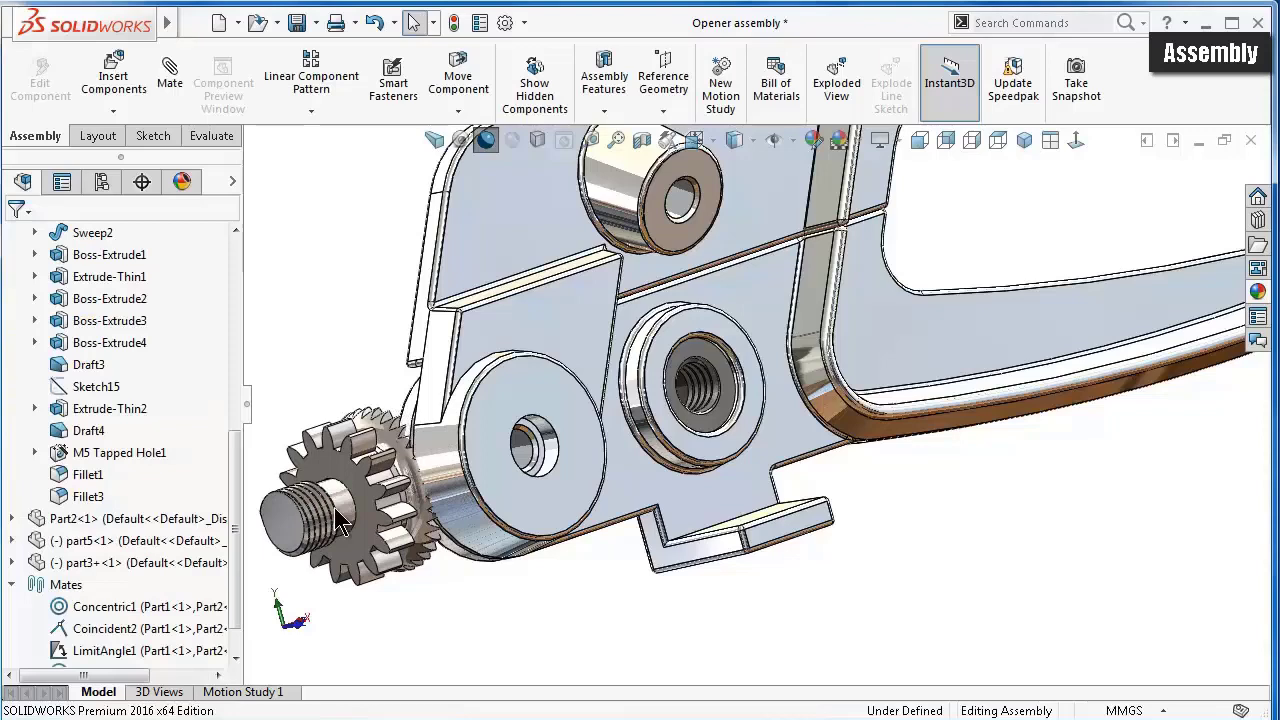
pyautogui.scroll(-3, 330, 497)
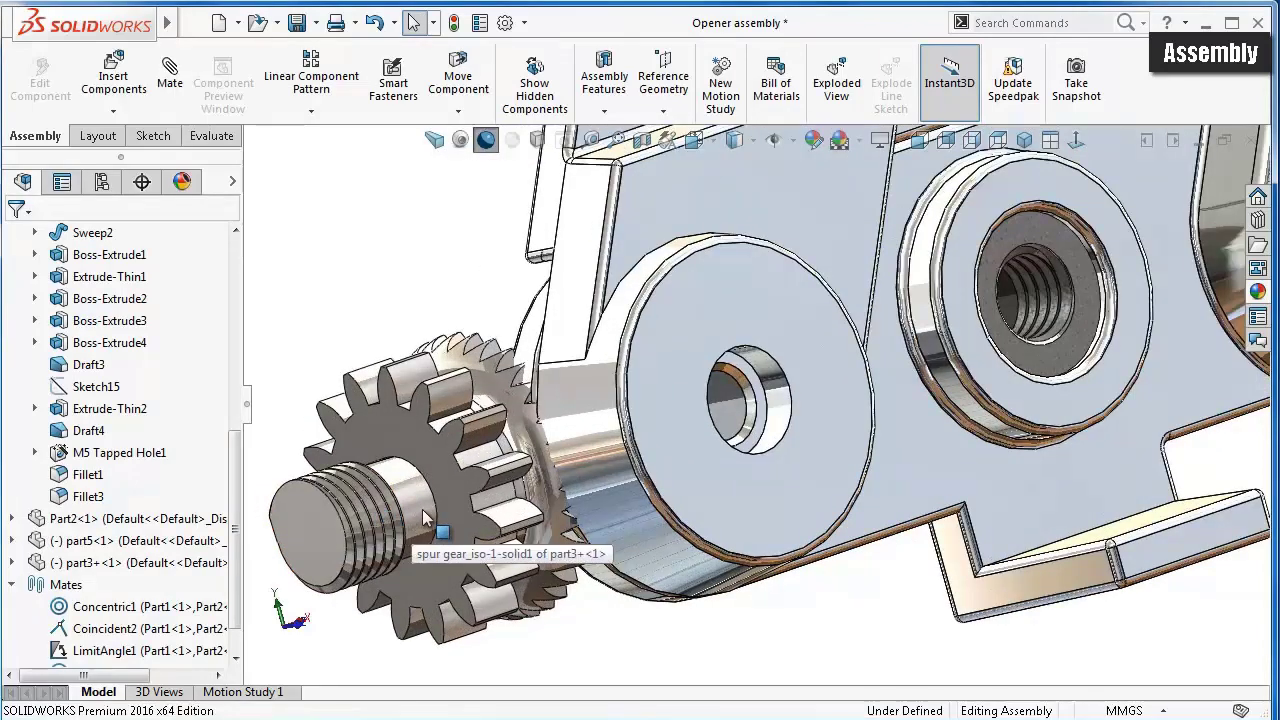
pyautogui.click(424, 517)
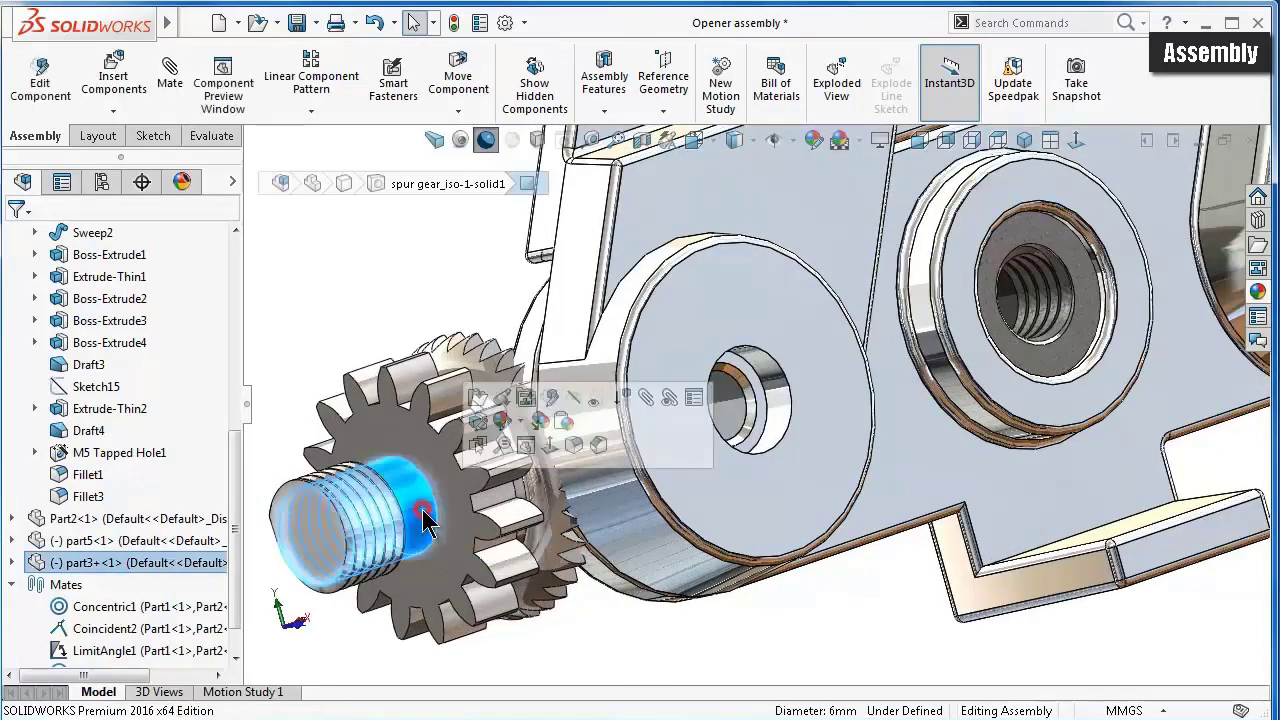
pyautogui.click(645, 399)
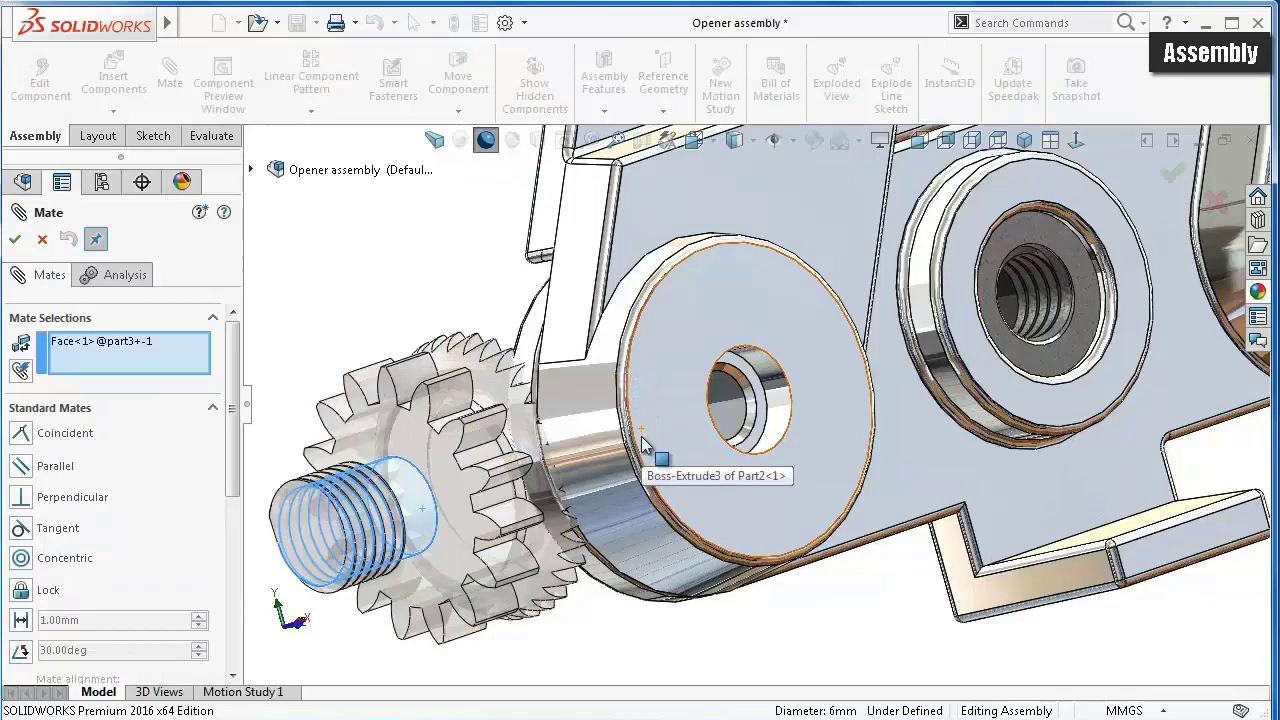
pyautogui.click(42, 241)
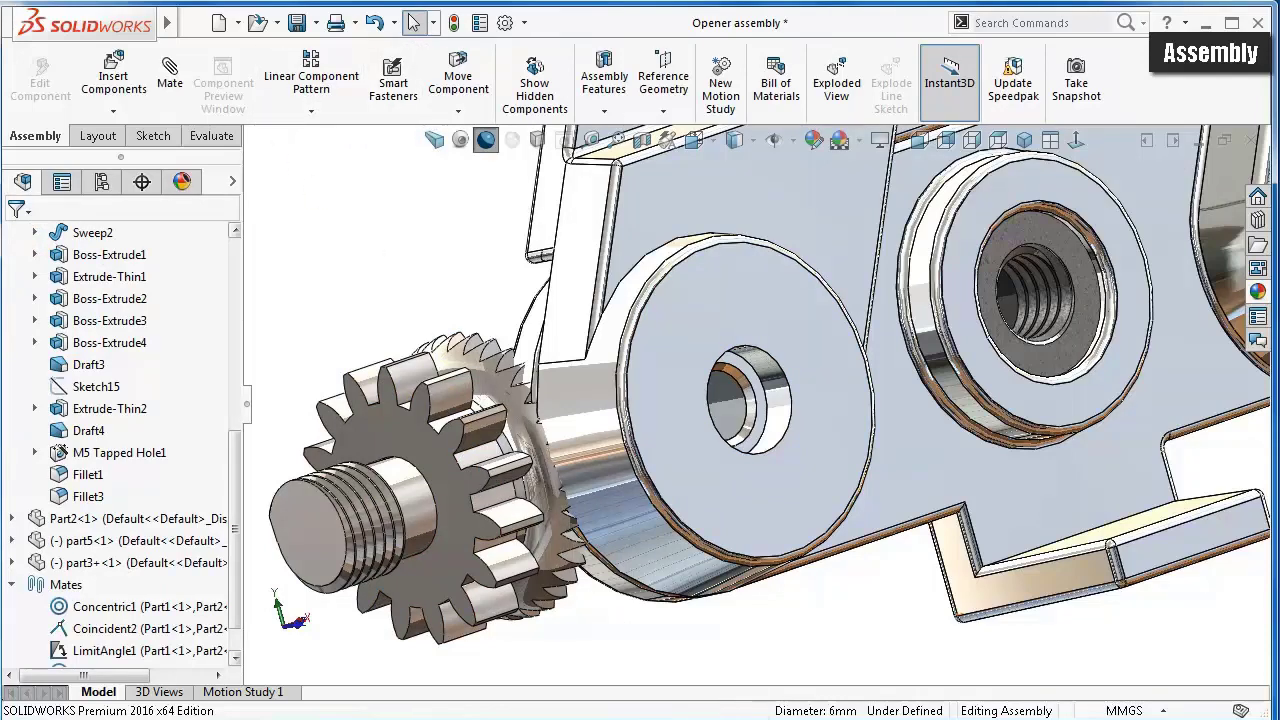
# - Mate the gear shaft concentric with the lever bore
pyautogui.click(424, 520)
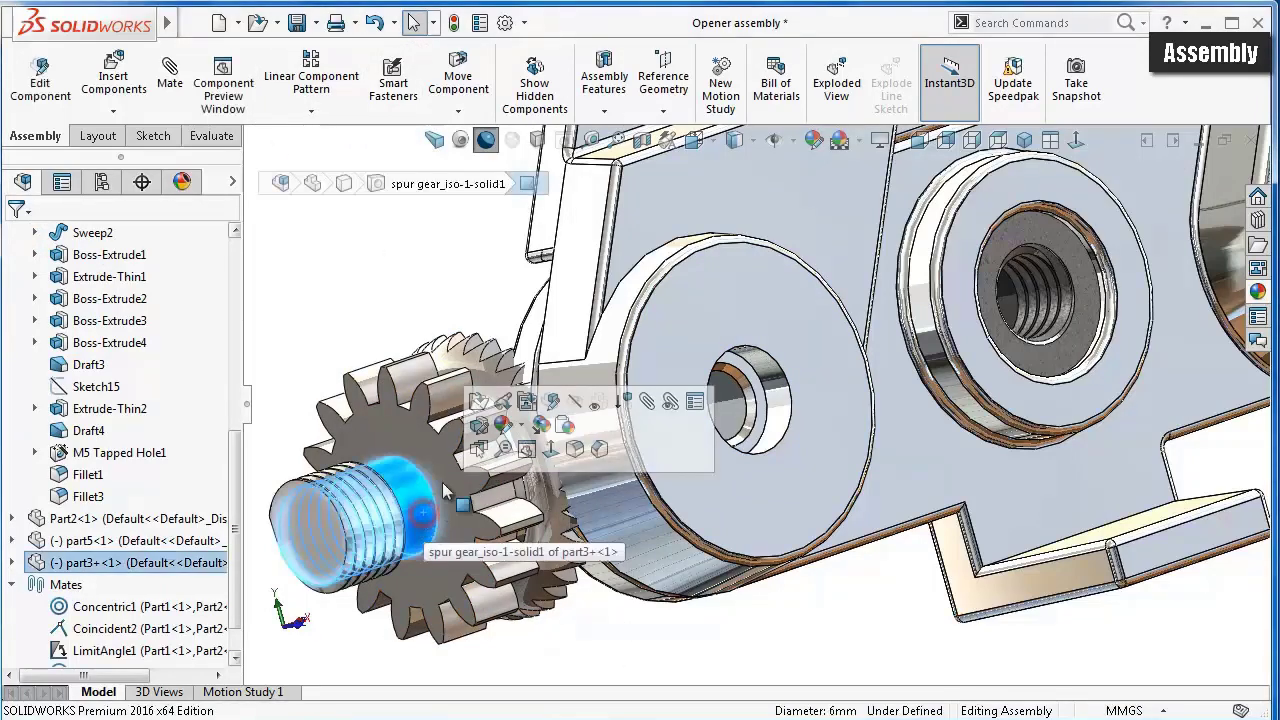
pyautogui.click(648, 403)
pyautogui.scroll(-1, 1098, 330)
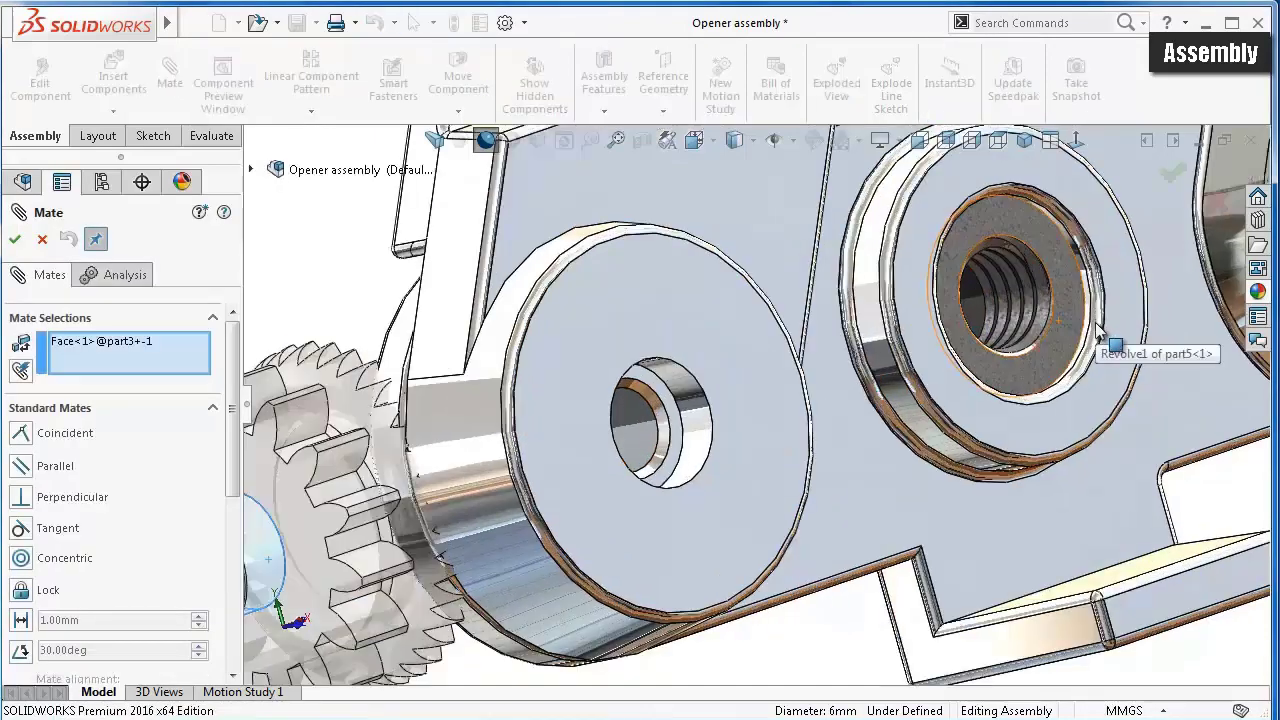
pyautogui.scroll(-1, 1098, 330)
pyautogui.click(817, 352)
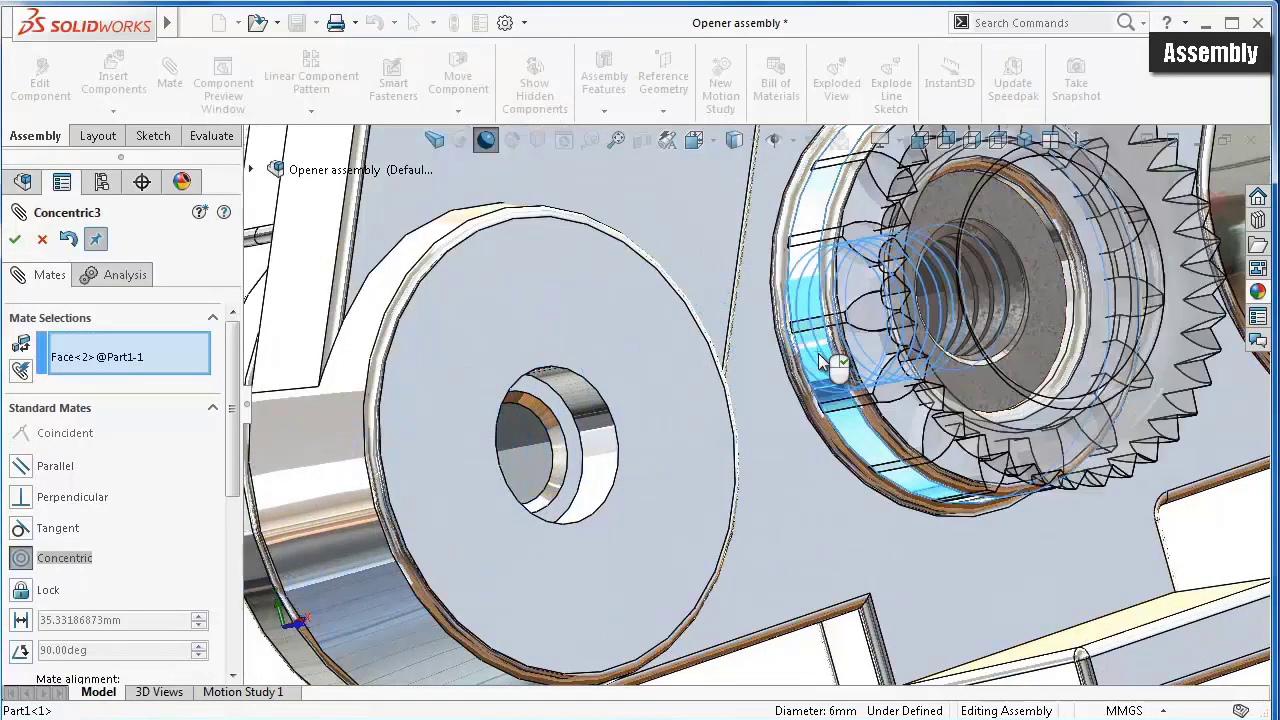
pyautogui.click(960, 300)
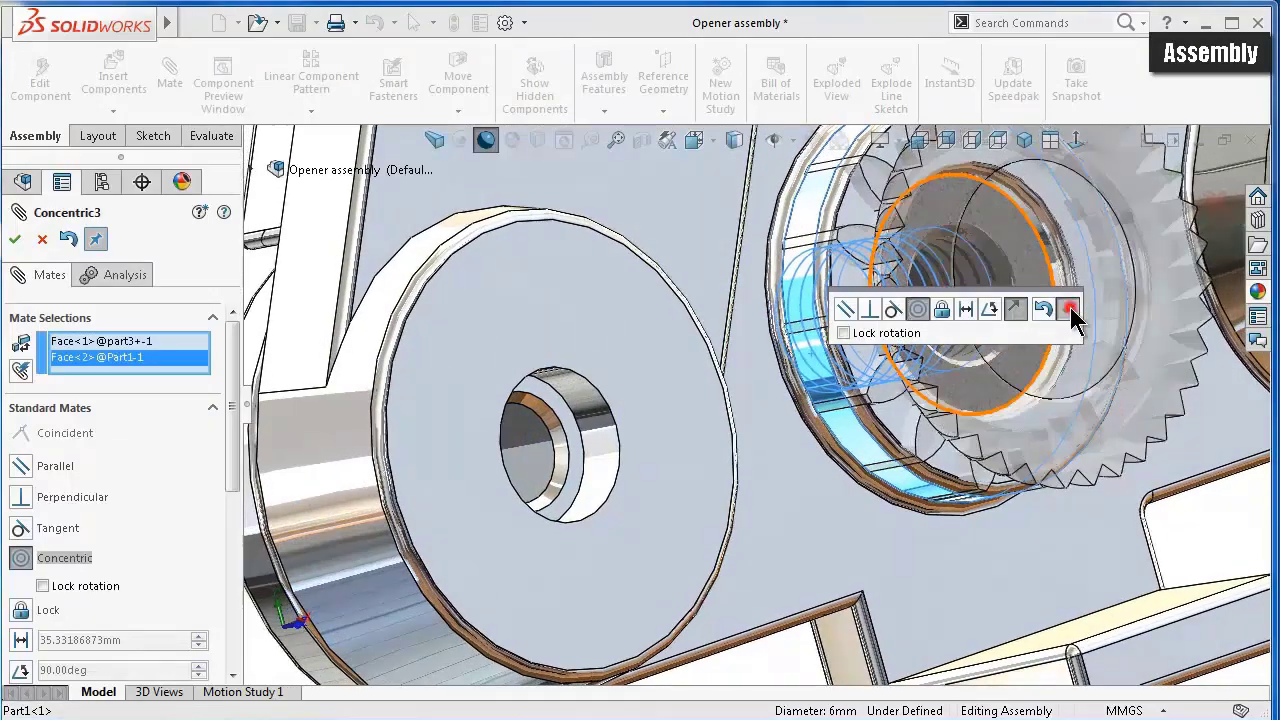
pyautogui.click(1069, 311)
# - Make the gear's side face coincident and flush with the lever face
pyautogui.press('Left')
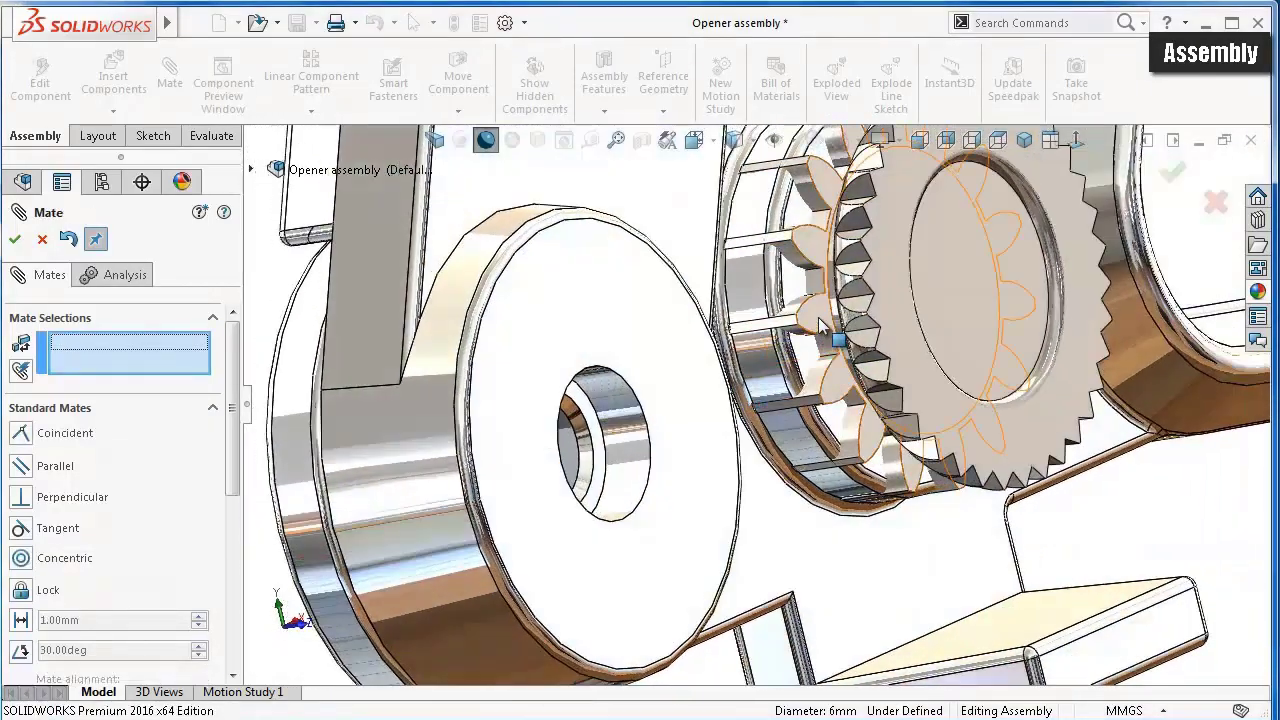
pyautogui.press('Left')
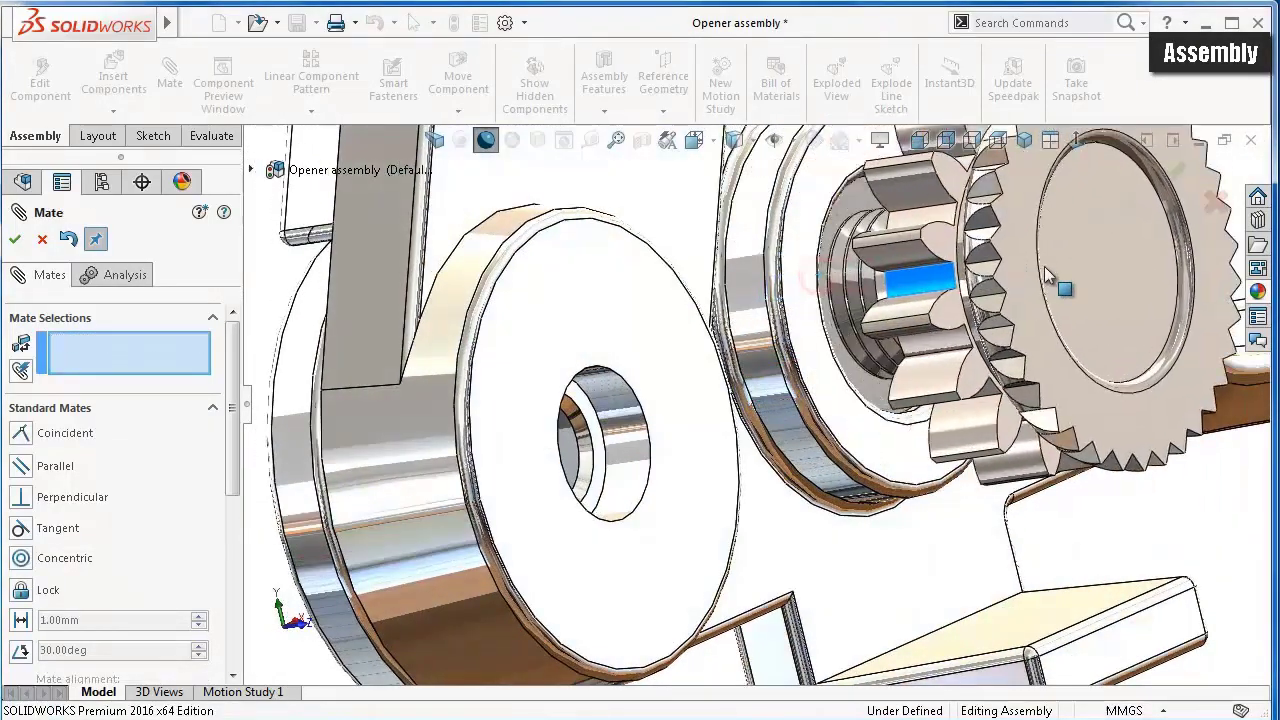
pyautogui.press('Left')
pyautogui.press('Left')
pyautogui.press('Left')
pyautogui.press('Left')
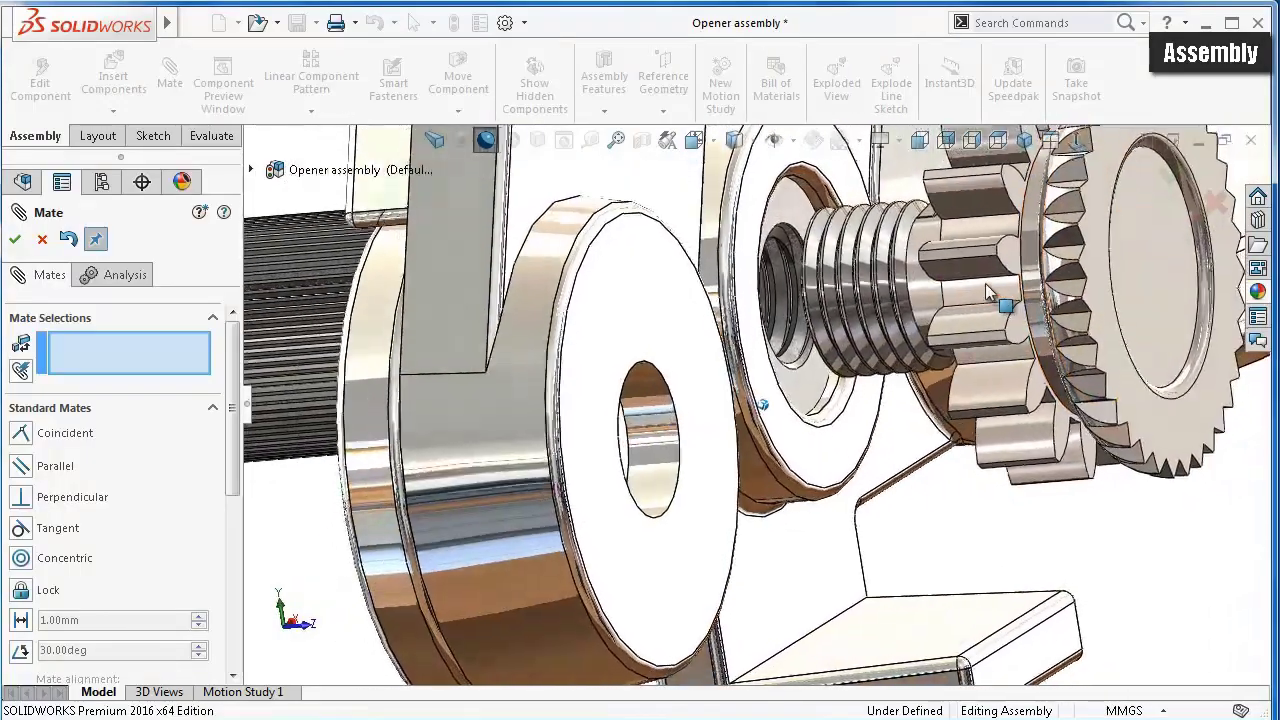
pyautogui.press('Left')
pyautogui.press('Left')
pyautogui.press('Left')
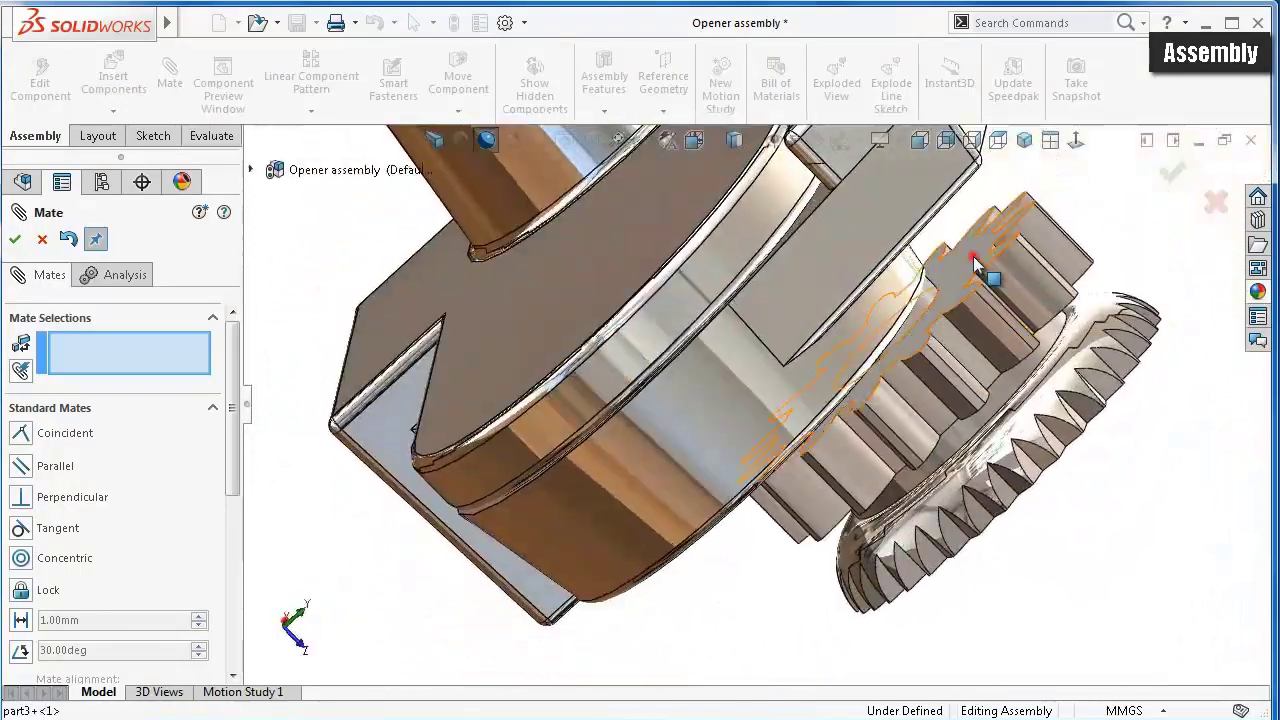
pyautogui.click(980, 280)
pyautogui.press('Left')
pyautogui.press('Left')
pyautogui.press('Left')
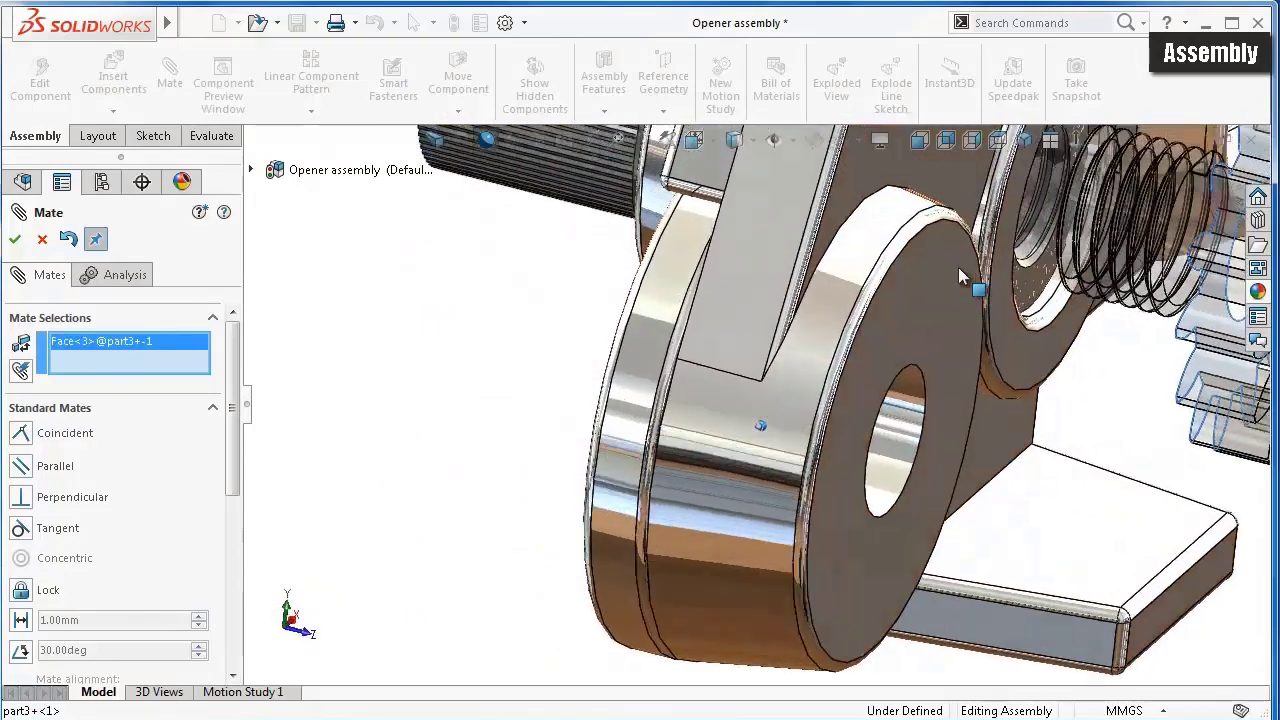
pyautogui.press('Left')
pyautogui.press('Left')
pyautogui.click(1076, 333)
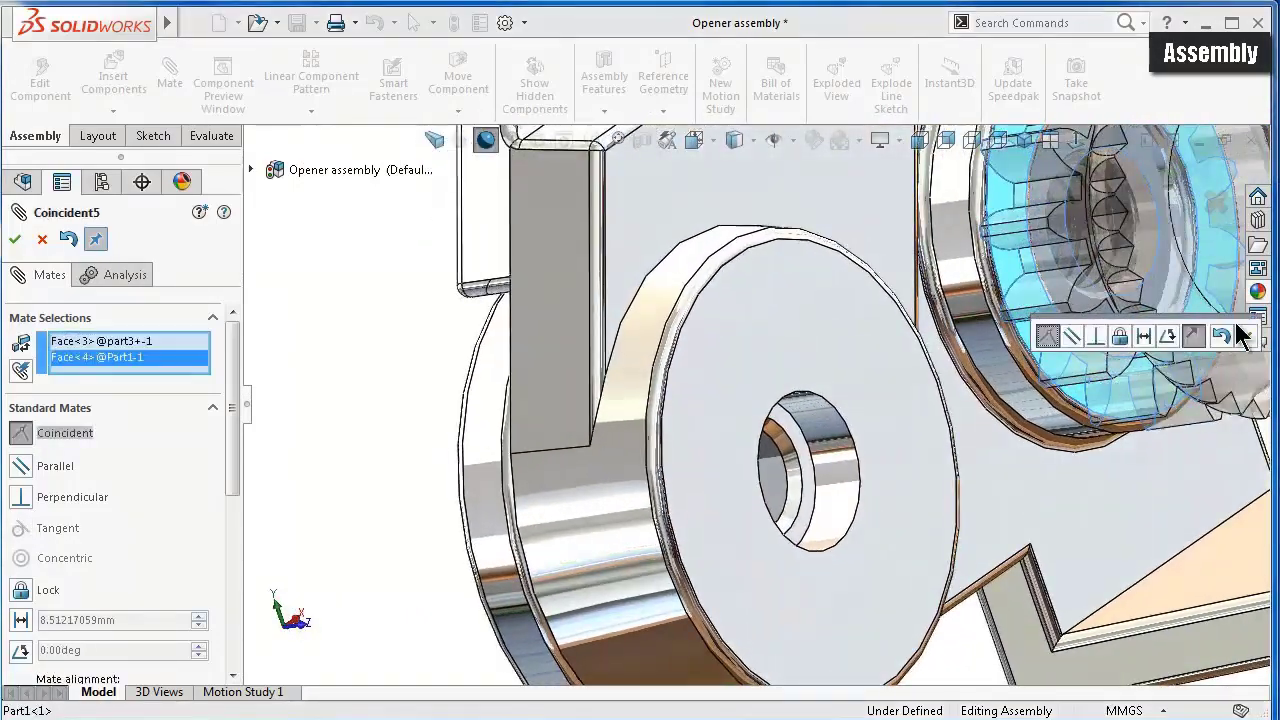
pyautogui.click(1248, 338)
# - Lock the small gear to the knurled shaft
pyautogui.press('Down')
pyautogui.press('Down')
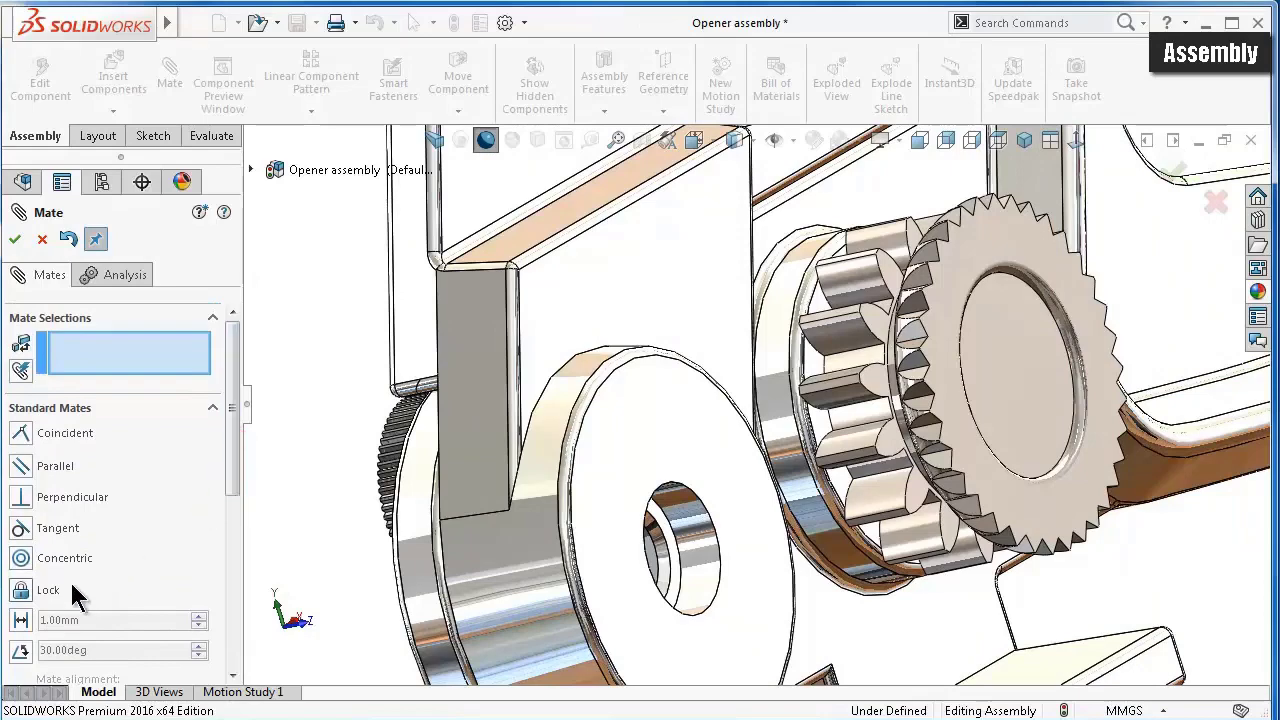
pyautogui.click(893, 471)
pyautogui.moveTo(893, 471)
pyautogui.mouseDown(button='middle')
pyautogui.moveTo(437, 491)
pyautogui.moveTo(327, 481)
pyautogui.mouseUp(button='middle')
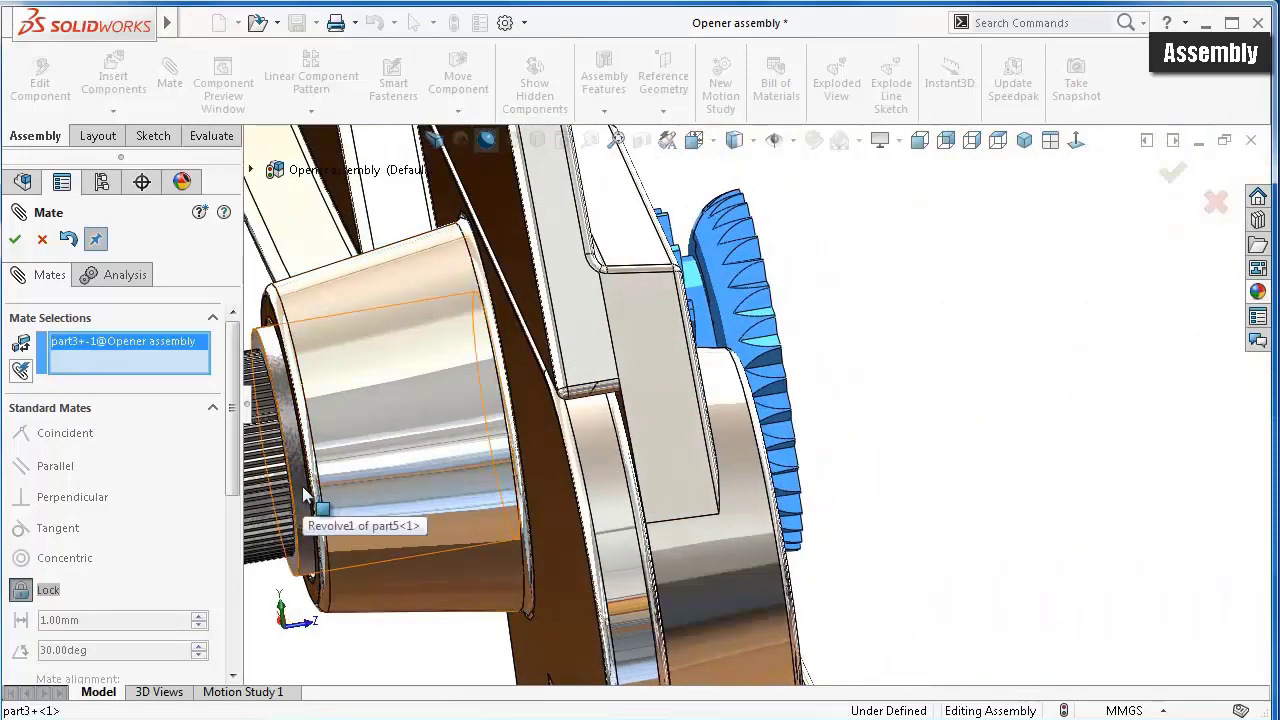
pyautogui.click(303, 490)
pyautogui.press('Return')
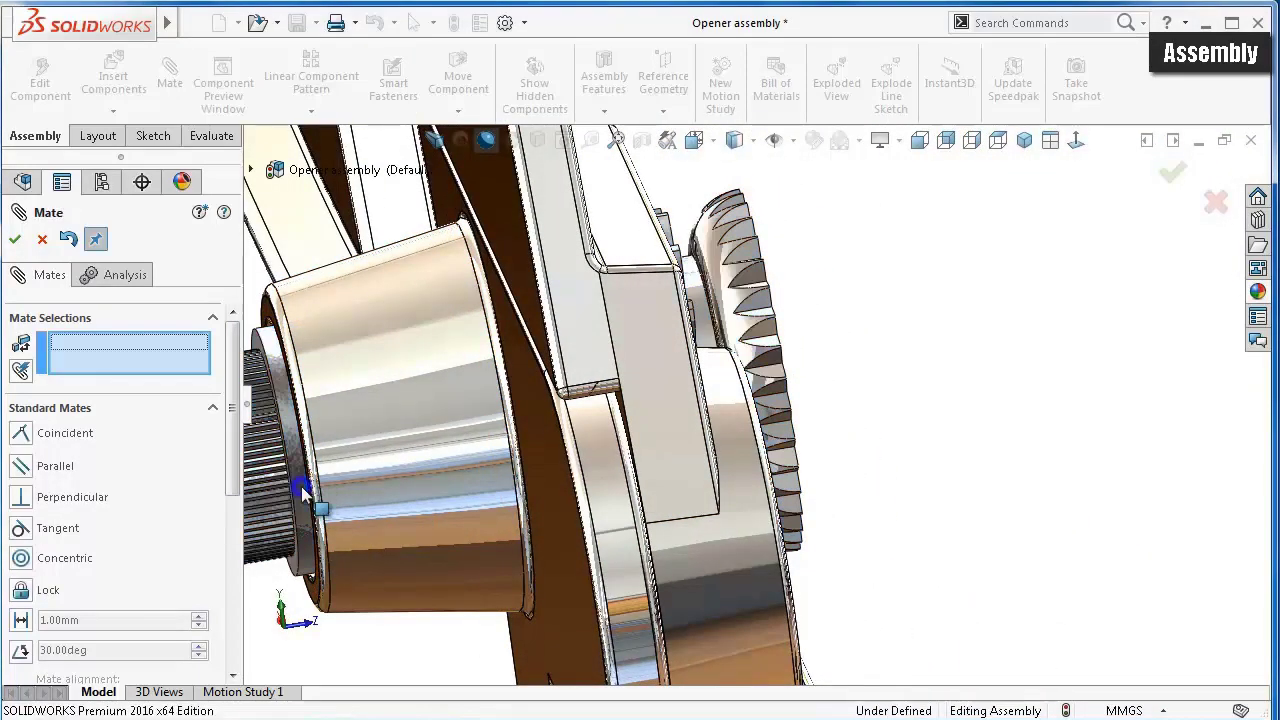
pyautogui.moveTo(397, 492); pyautogui.dragTo(702, 453, button='middle')
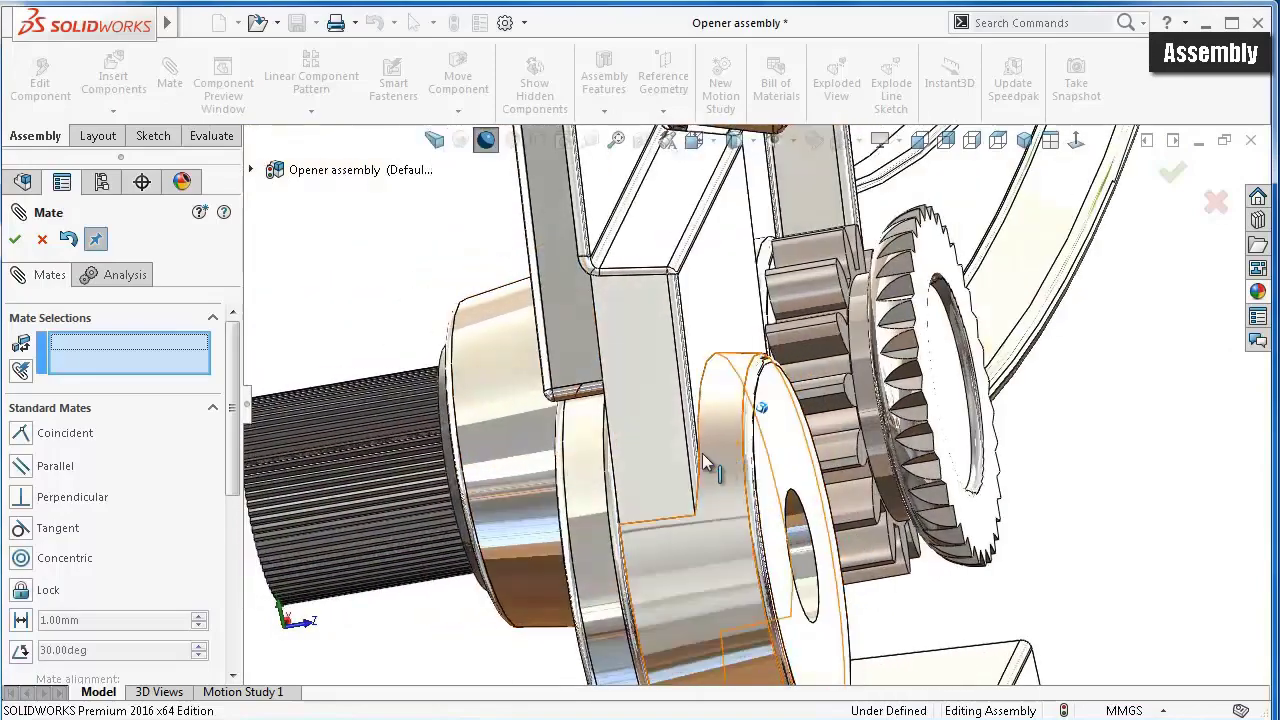
# - Finish the mates and drag the gear with Move Component to test its motion
pyautogui.click(15, 239)
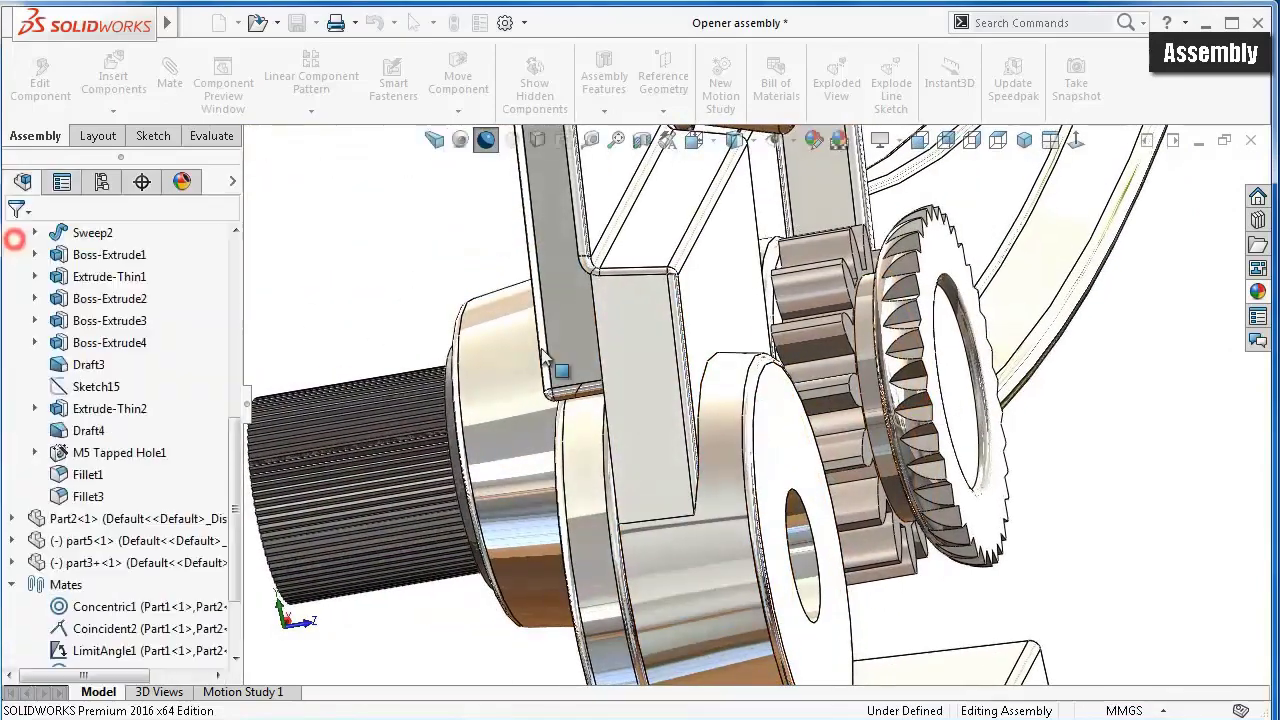
pyautogui.click(458, 80)
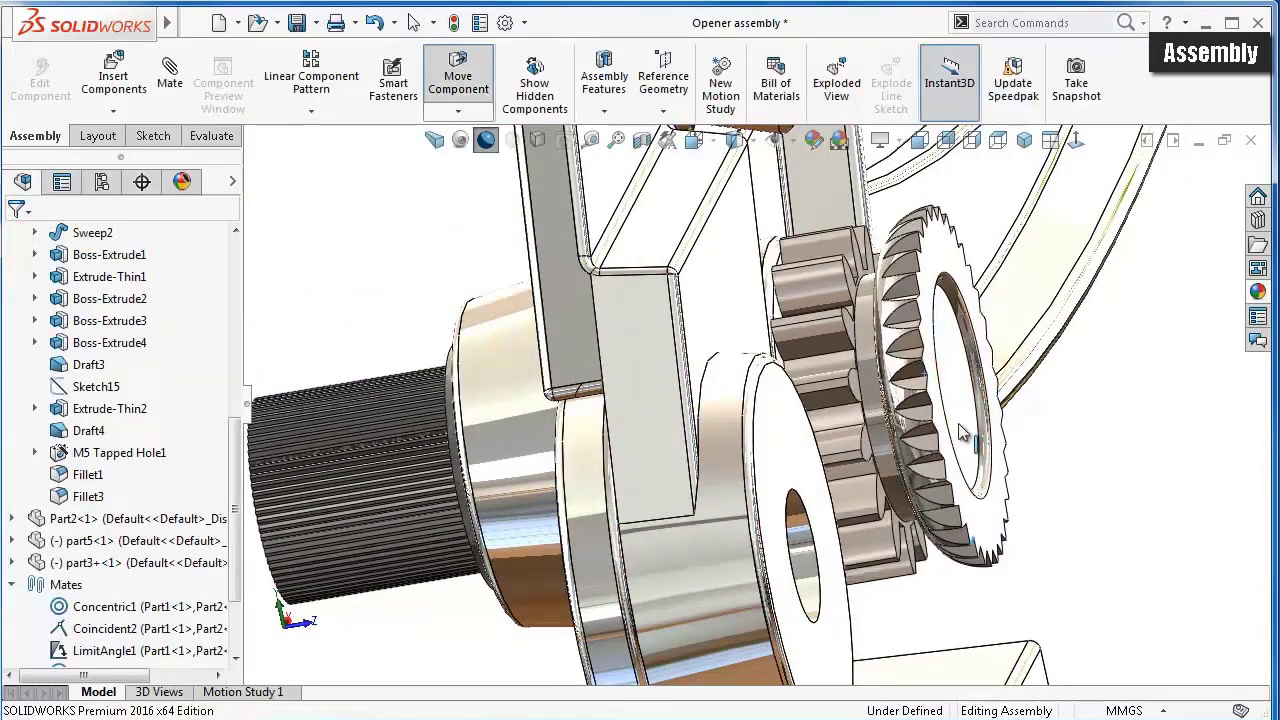
pyautogui.moveTo(910, 400); pyautogui.dragTo(880, 398)
pyautogui.moveTo(880, 398); pyautogui.dragTo(625, 495, button='middle')
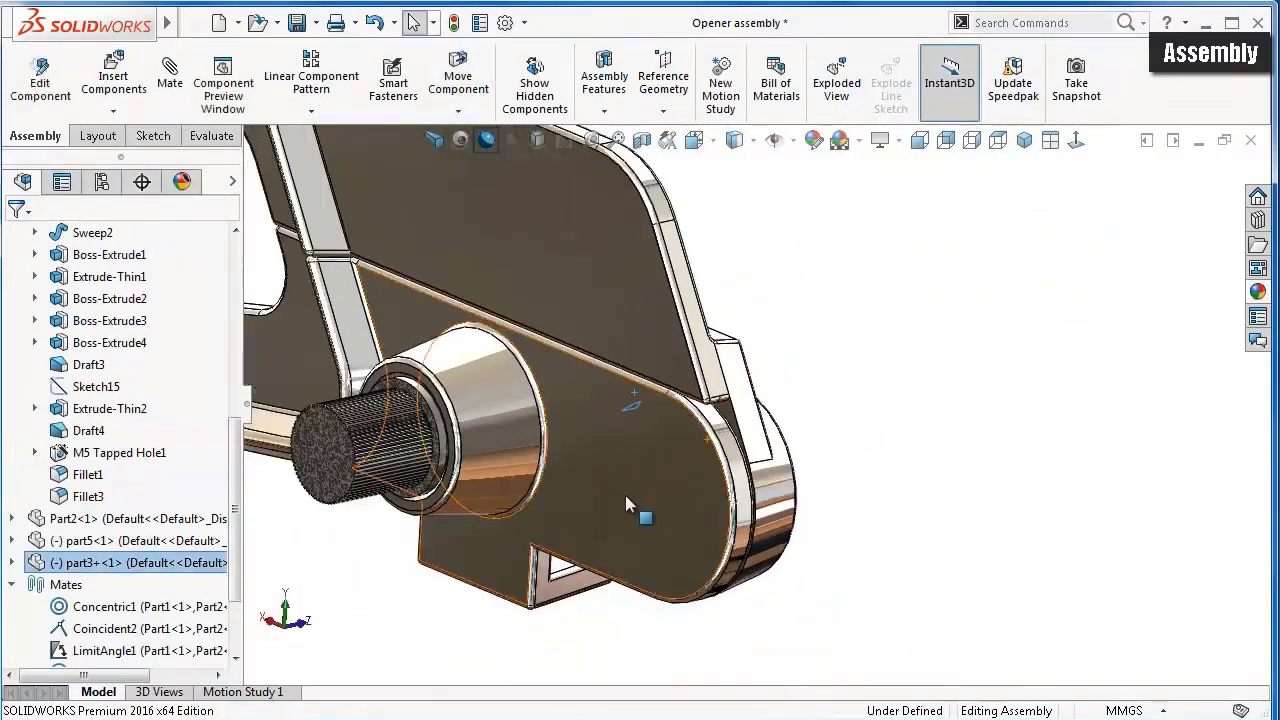
pyautogui.moveTo(333, 450); pyautogui.dragTo(313, 513, button='middle')
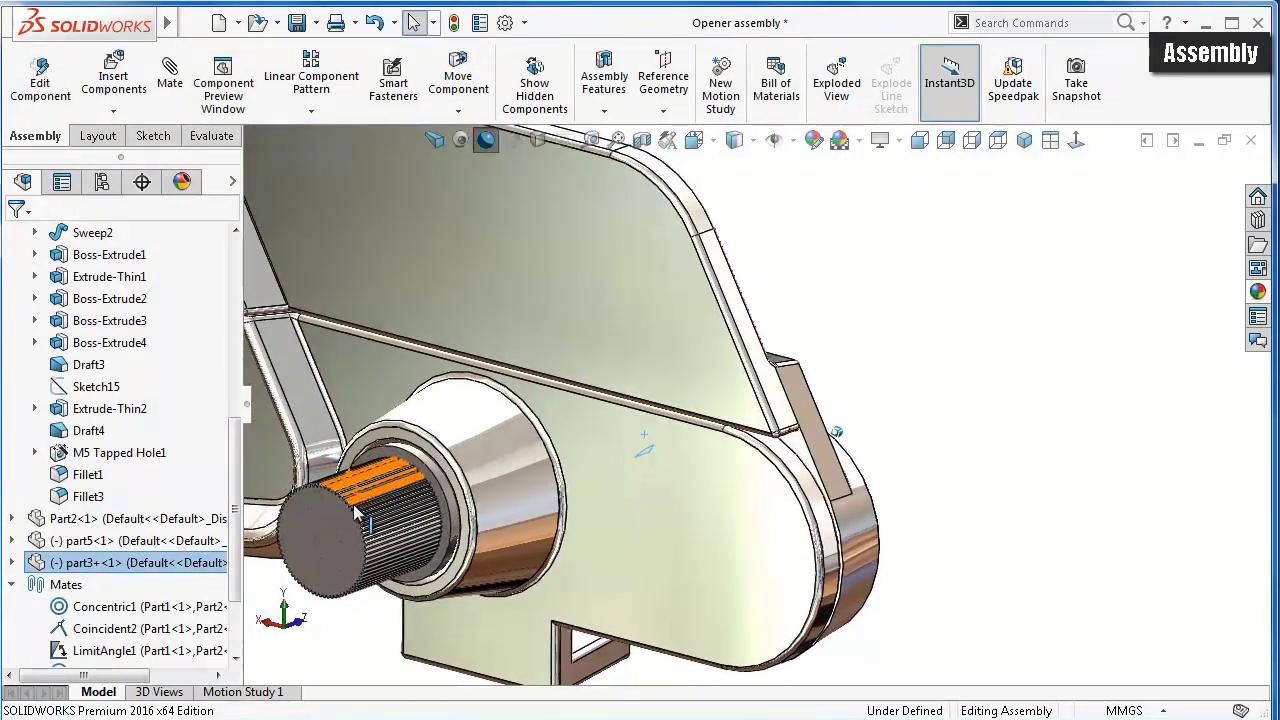
# - Spin the knurled shaft to confirm the gear follows, then reopen Insert Components
pyautogui.click(313, 513)
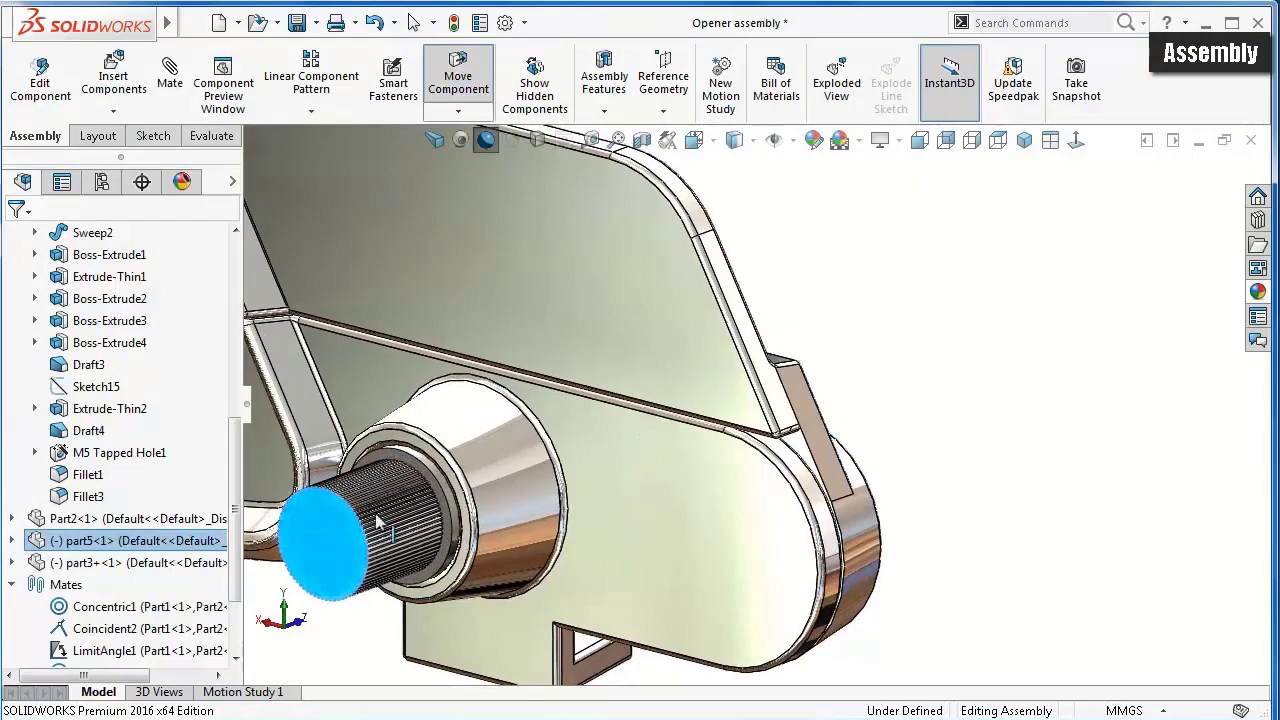
pyautogui.moveTo(378, 522)
pyautogui.mouseDown(button='middle')
pyautogui.moveTo(1067, 568)
pyautogui.moveTo(1112, 422)
pyautogui.mouseUp(button='middle')
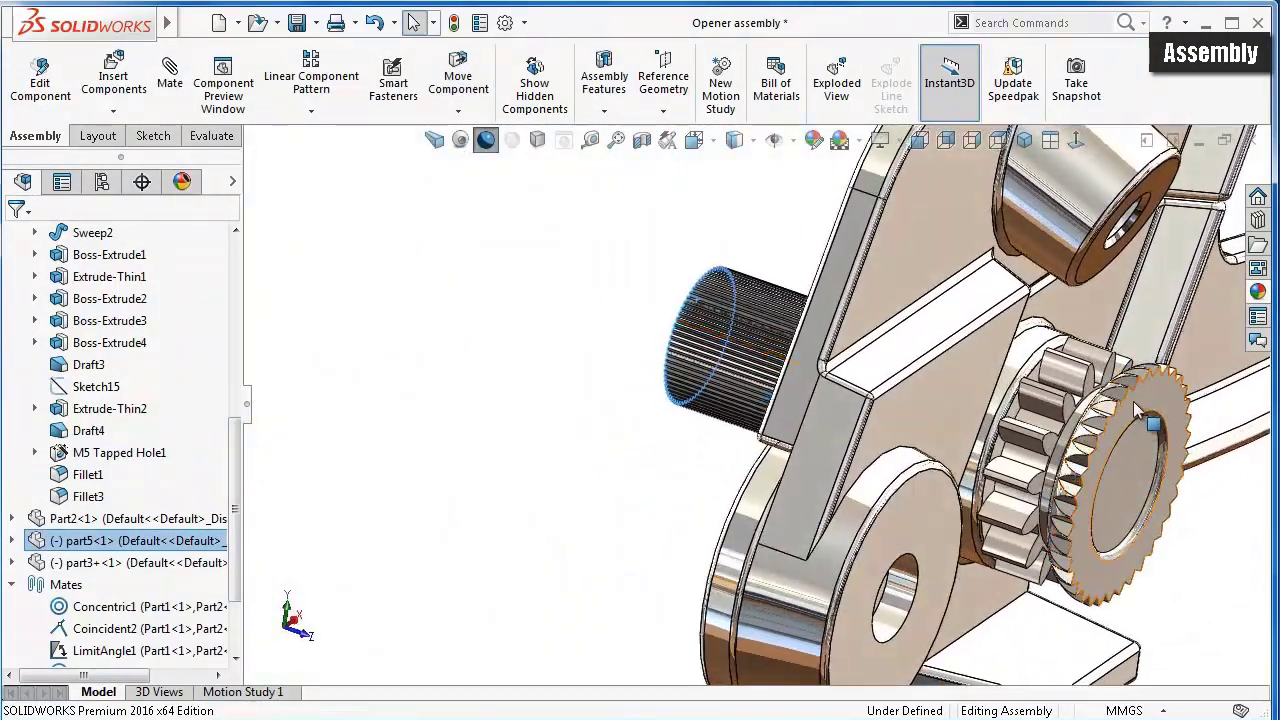
pyautogui.moveTo(1137, 410); pyautogui.dragTo(1170, 500)
pyautogui.click(413, 22)
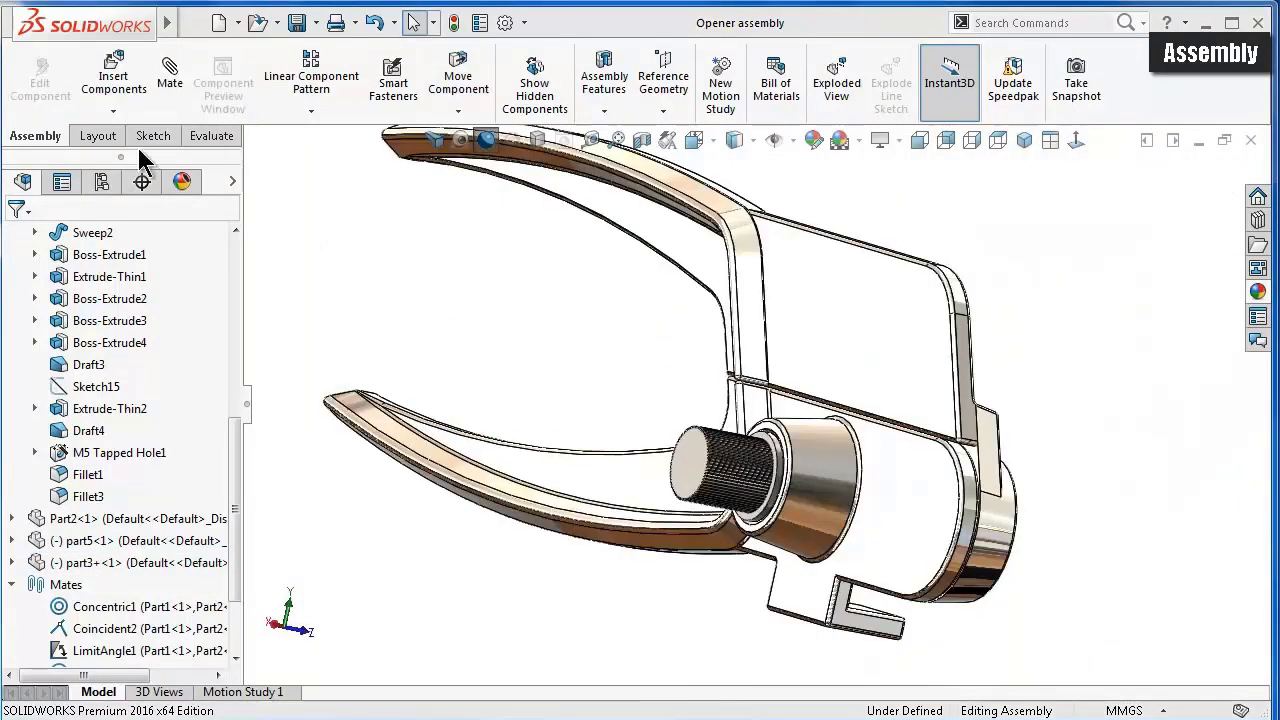
pyautogui.click(116, 84)
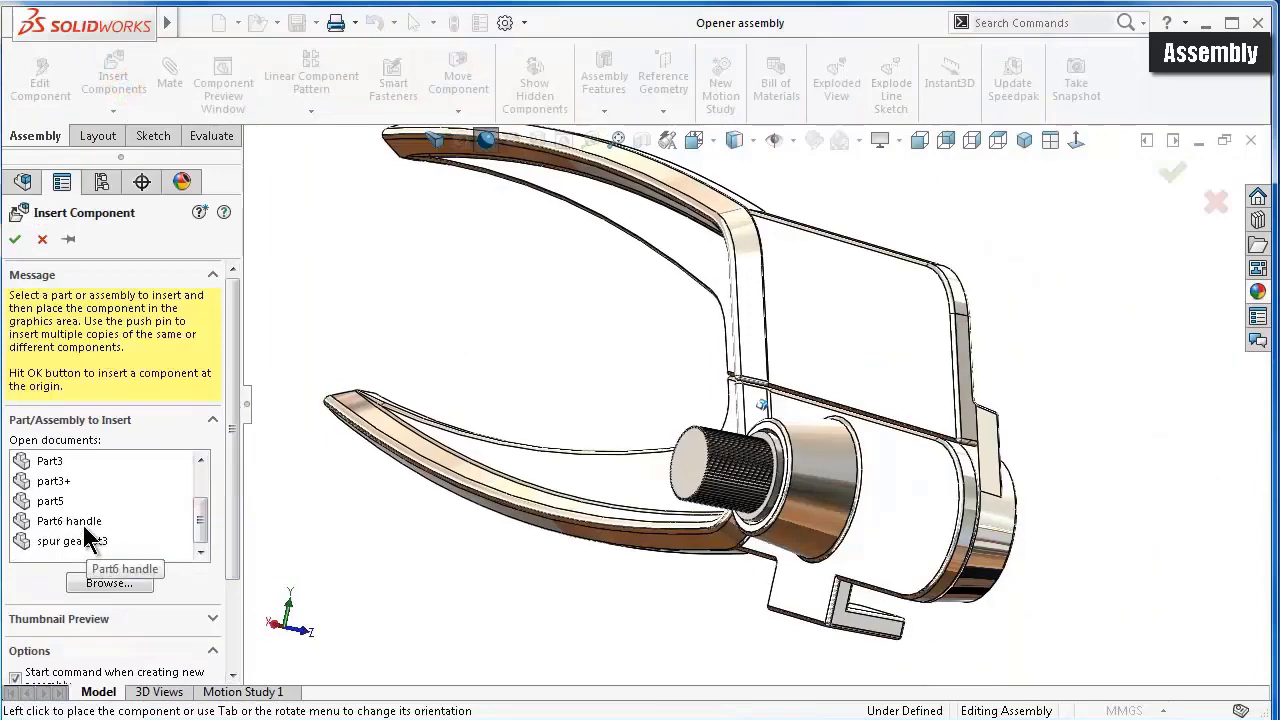
# - Place the Part6 handle beside the opener and select its top face
pyautogui.click(83, 521)
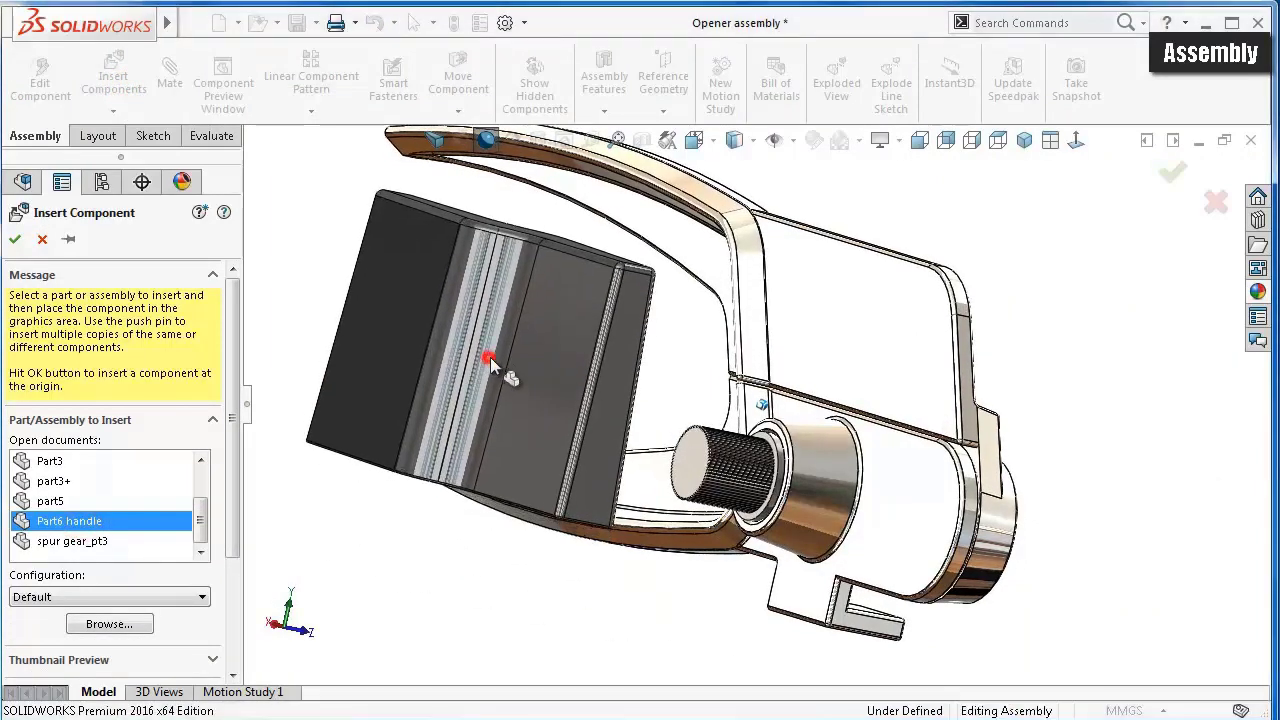
pyautogui.click(490, 357)
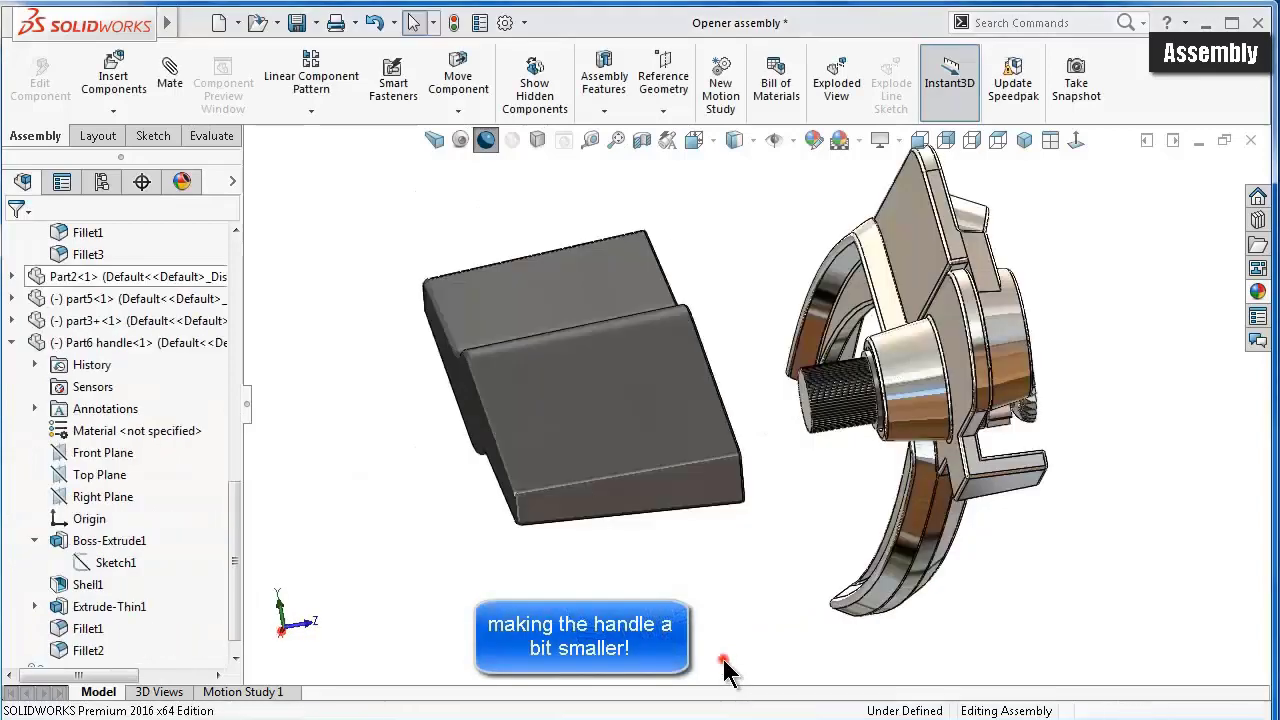
pyautogui.click(724, 662)
pyautogui.moveTo(724, 672); pyautogui.dragTo(618, 453, button='middle')
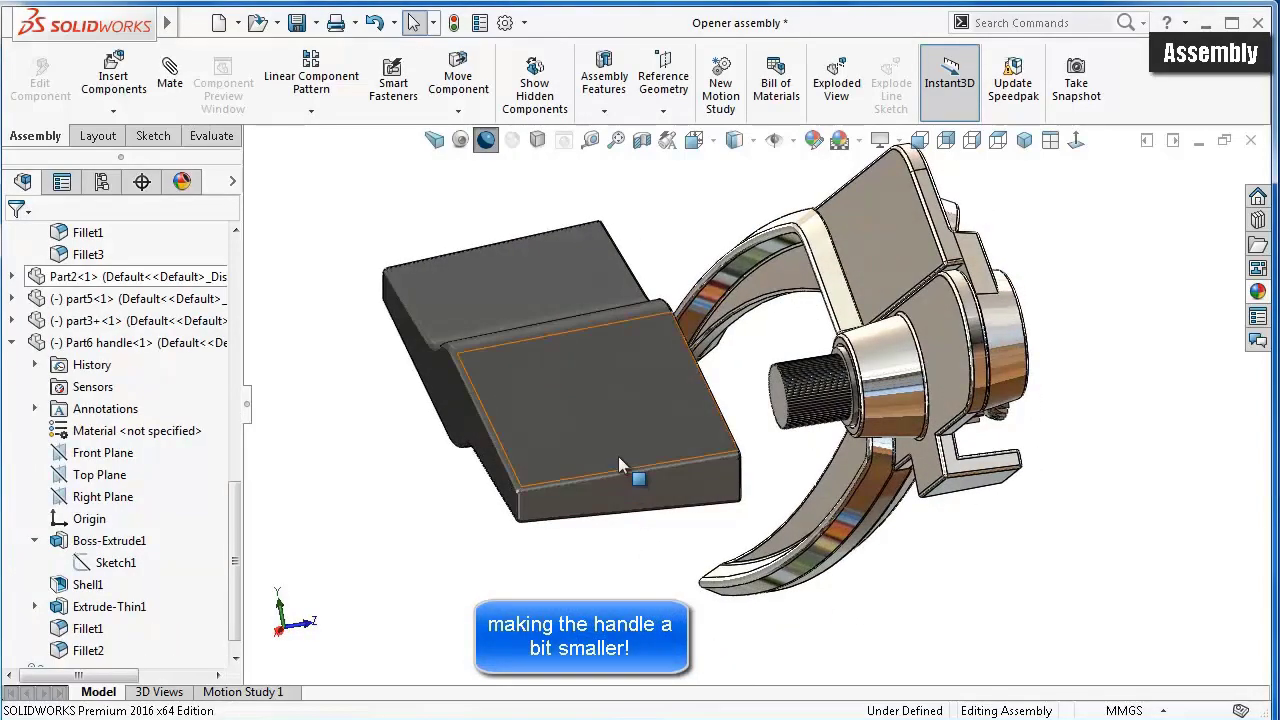
pyautogui.click(618, 453)
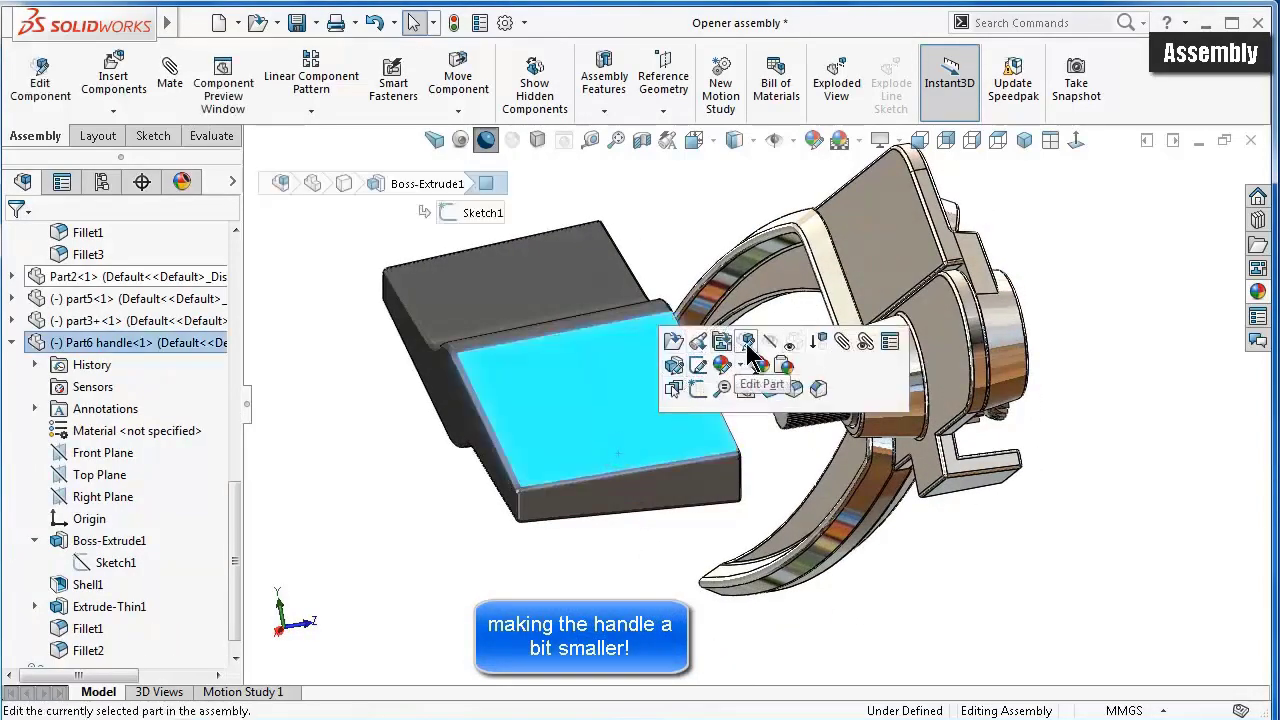
# - Edit Part6 in context and set Boss-Extrude1 depth to 20 mm, keeping 2.5° outward draft
pyautogui.click(747, 343)
pyautogui.click(722, 446)
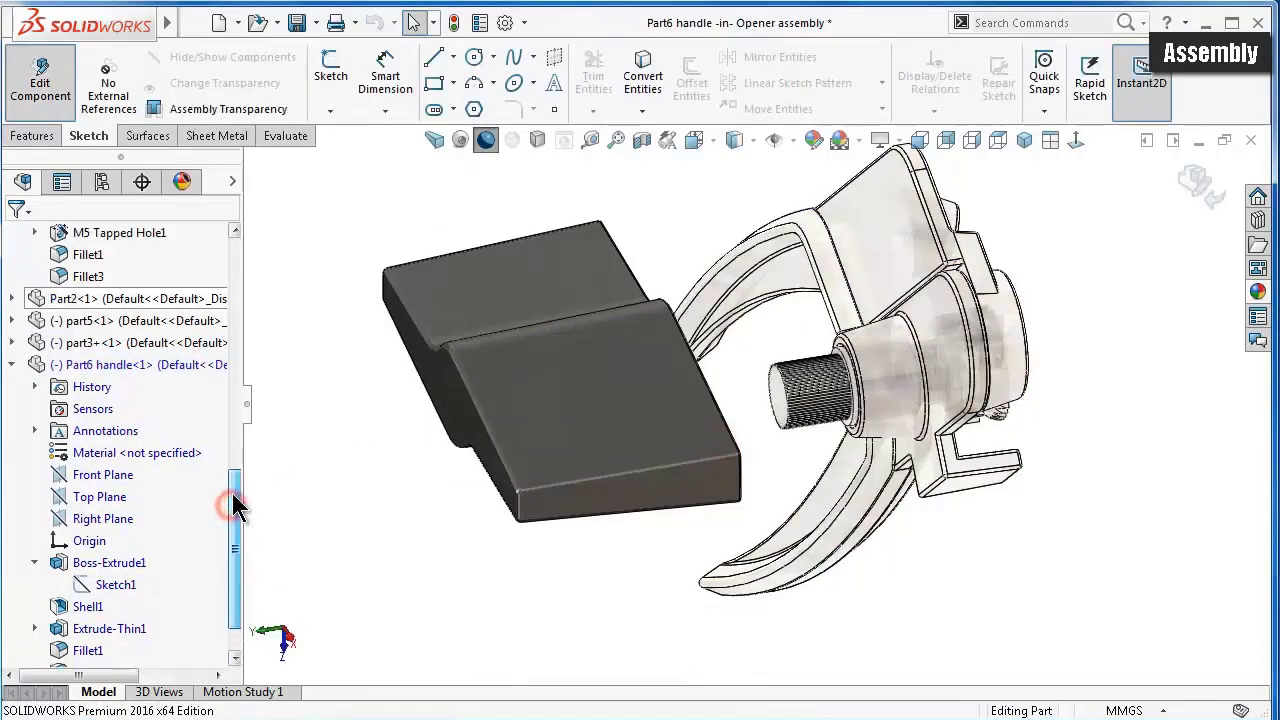
pyautogui.click(124, 565)
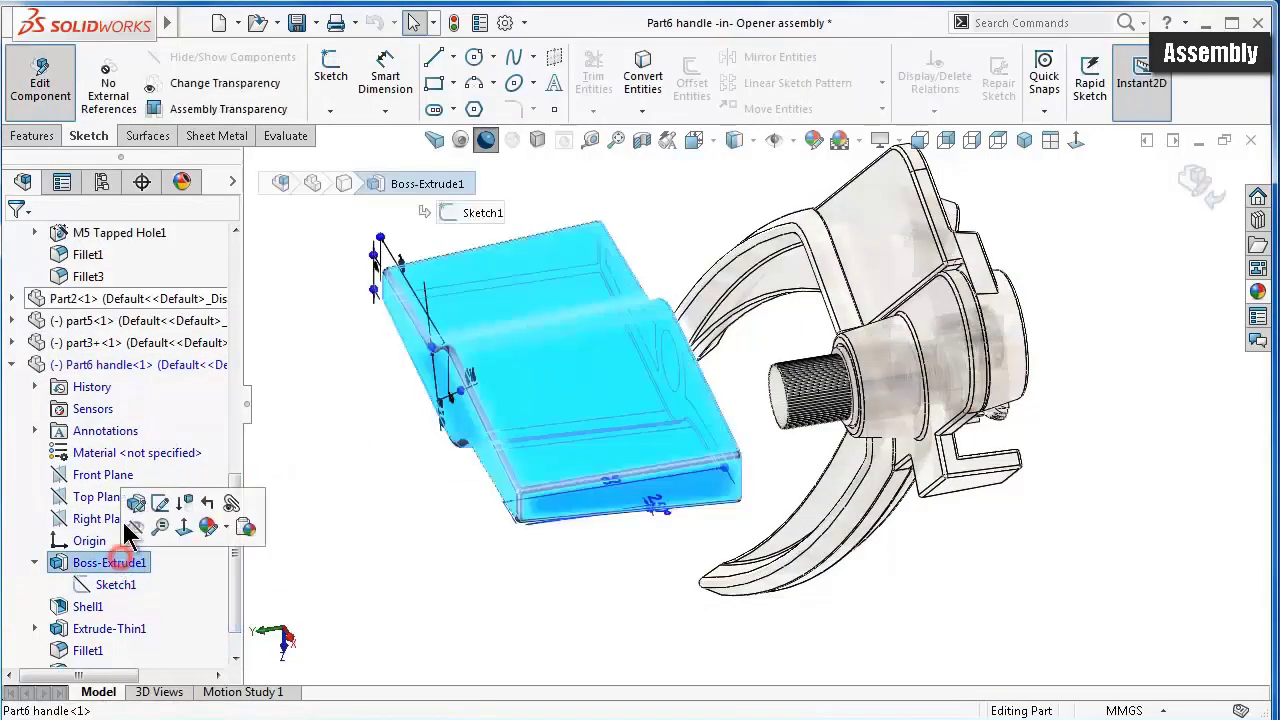
pyautogui.click(135, 507)
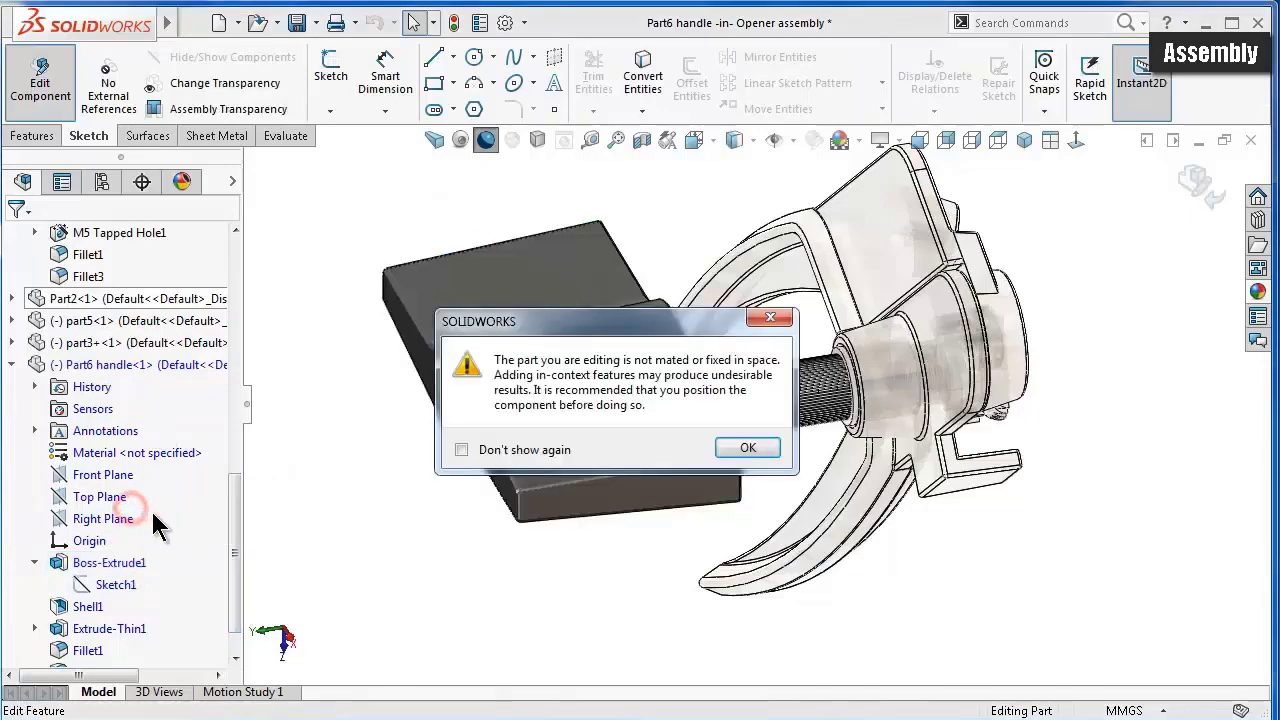
pyautogui.click(741, 450)
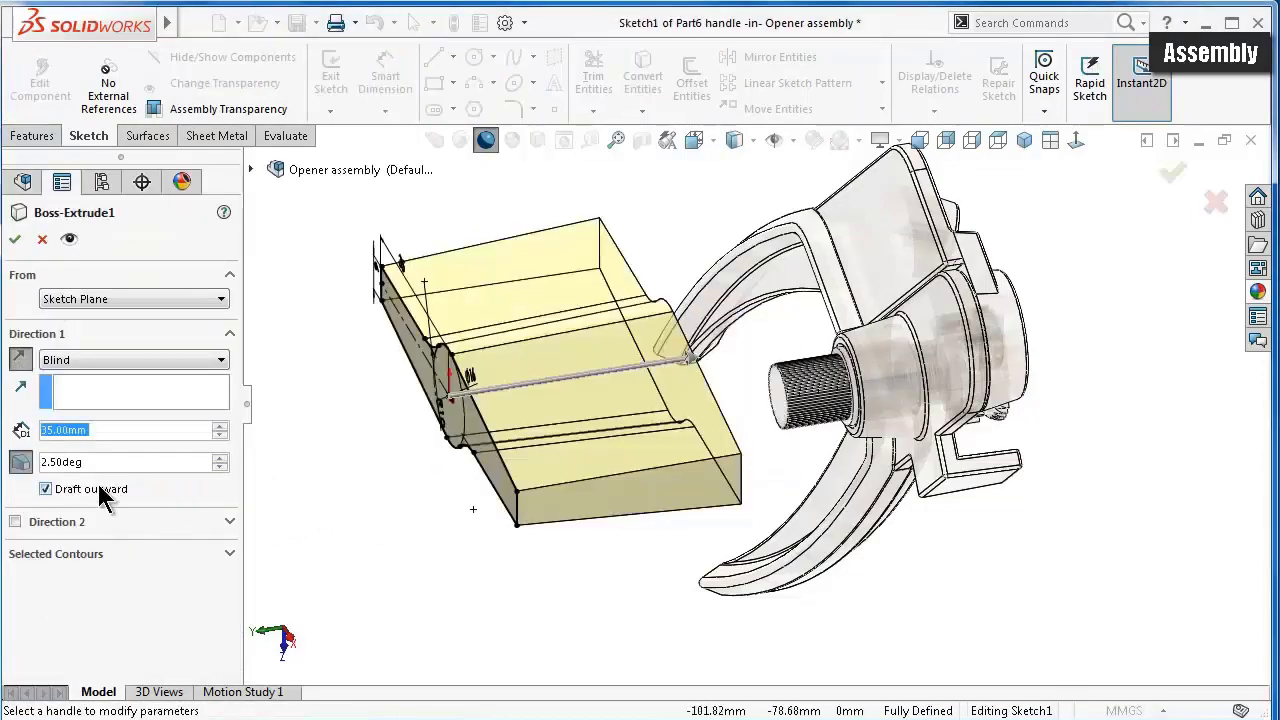
pyautogui.write('20')
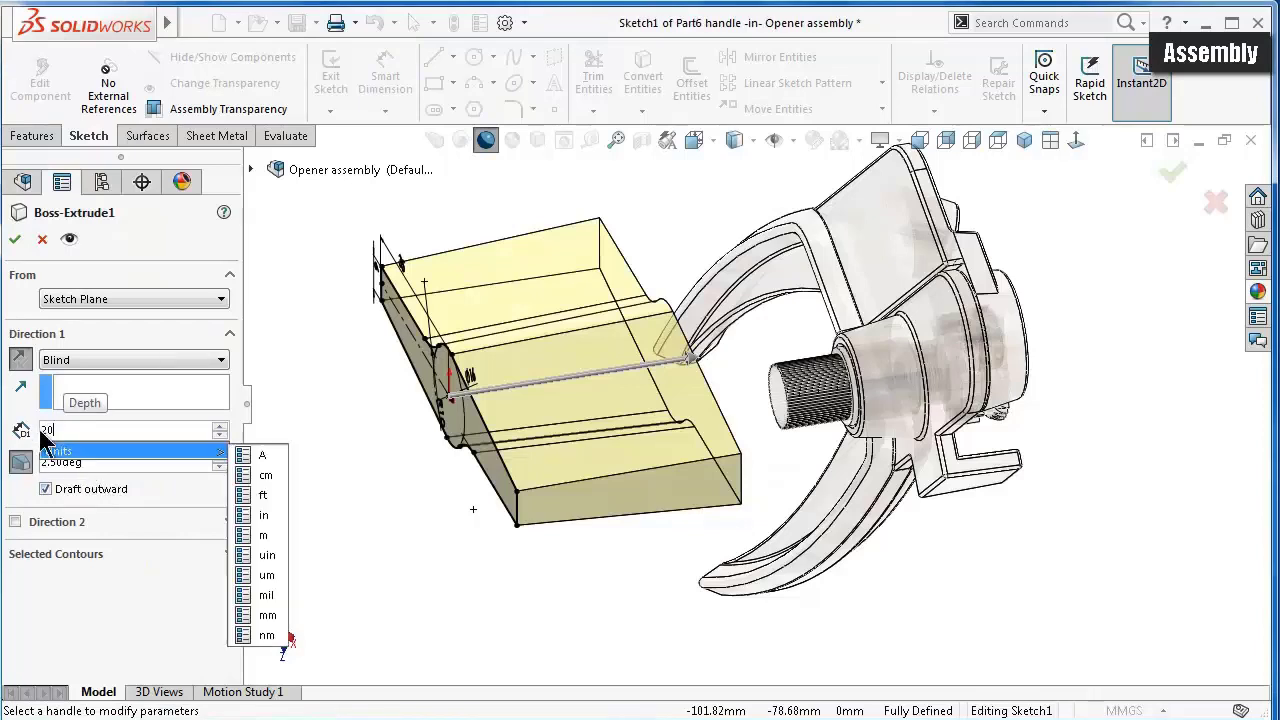
pyautogui.click(25, 410)
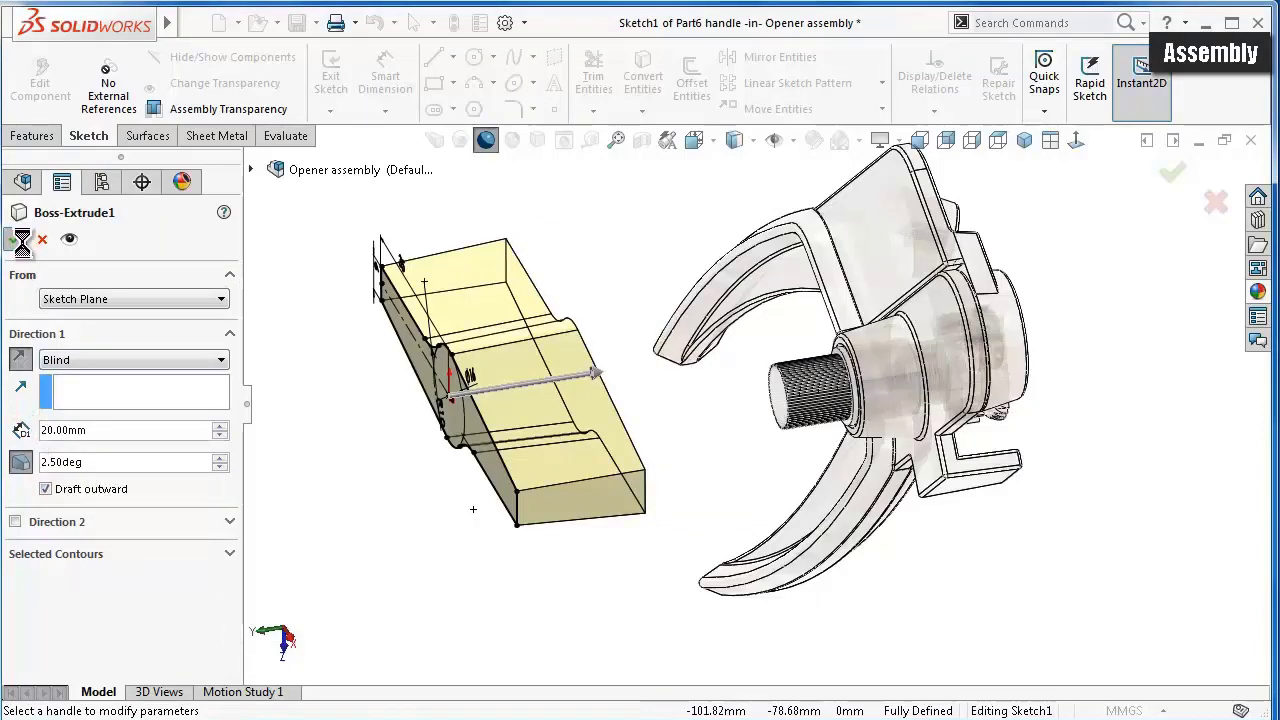
# - Inspect the shorter handle block and return to editing the Opener assembly
pyautogui.moveTo(455, 520); pyautogui.dragTo(762, 350, button='middle')
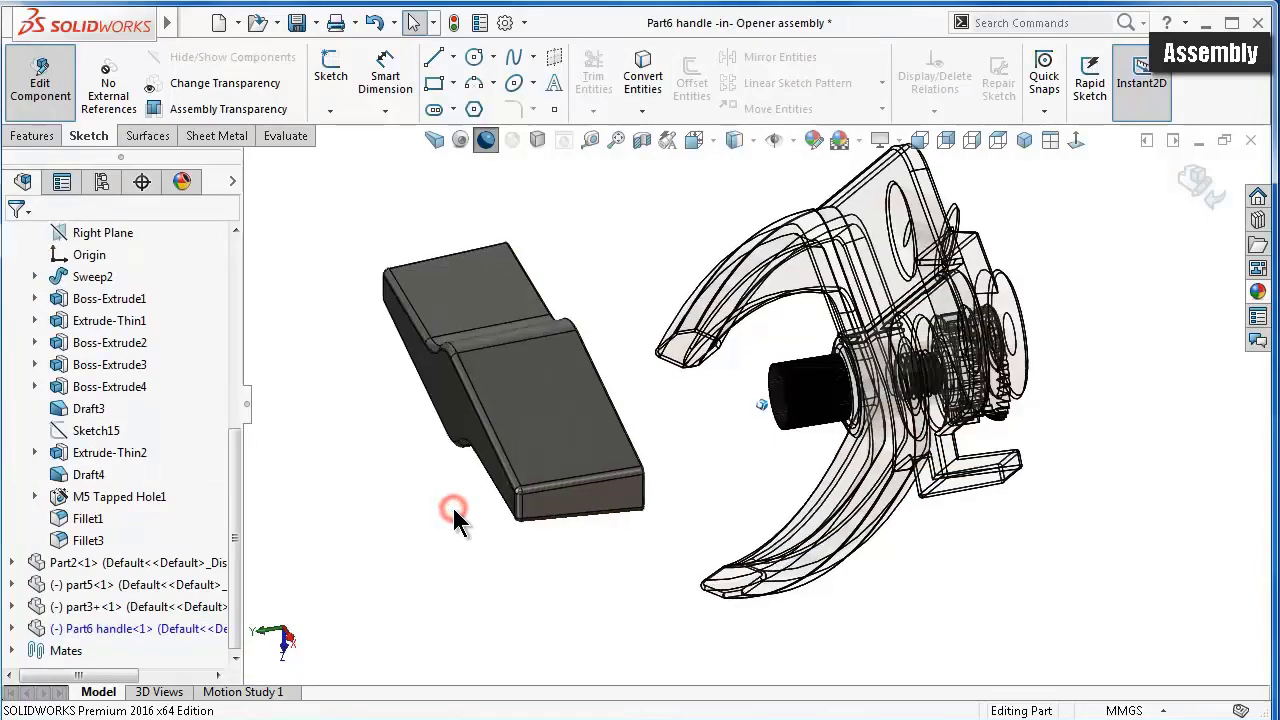
pyautogui.press('Up')
pyautogui.press('Up')
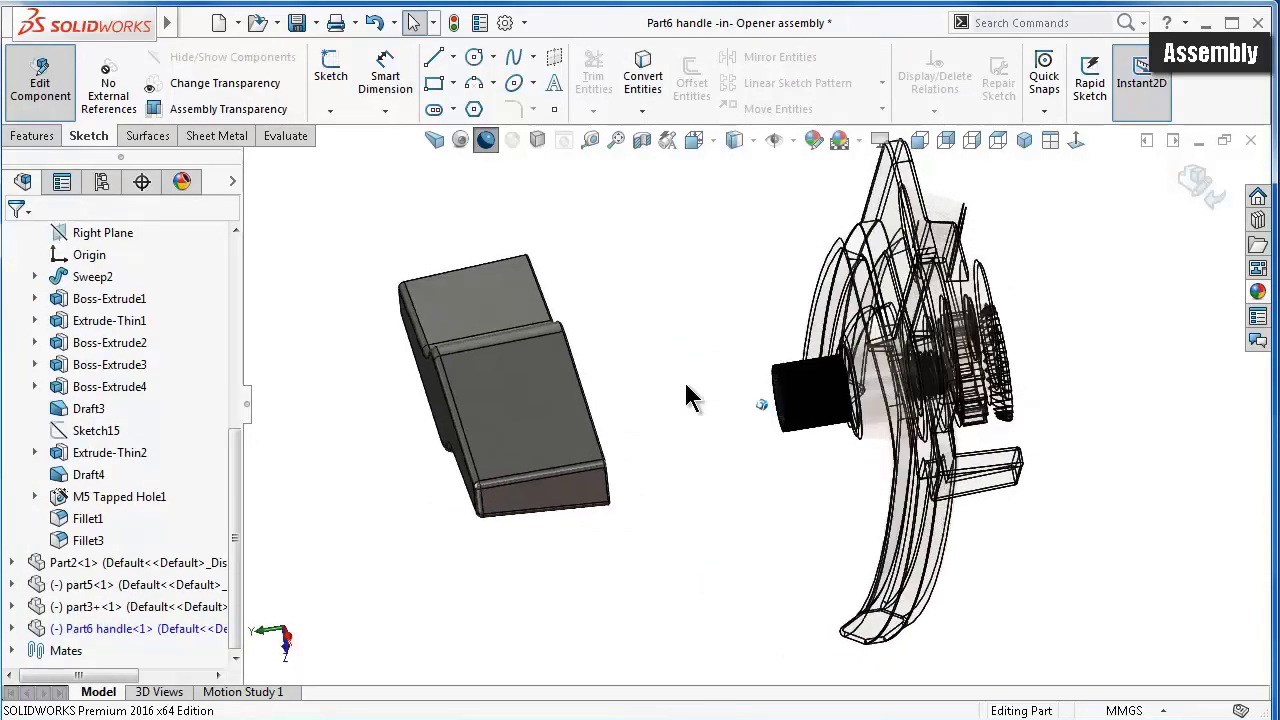
pyautogui.press('Up')
pyautogui.press('Up')
pyautogui.press('Up')
pyautogui.press('Up')
pyautogui.press('Up')
pyautogui.press('Up')
pyautogui.moveTo(704, 390); pyautogui.dragTo(1248, 200, button='middle')
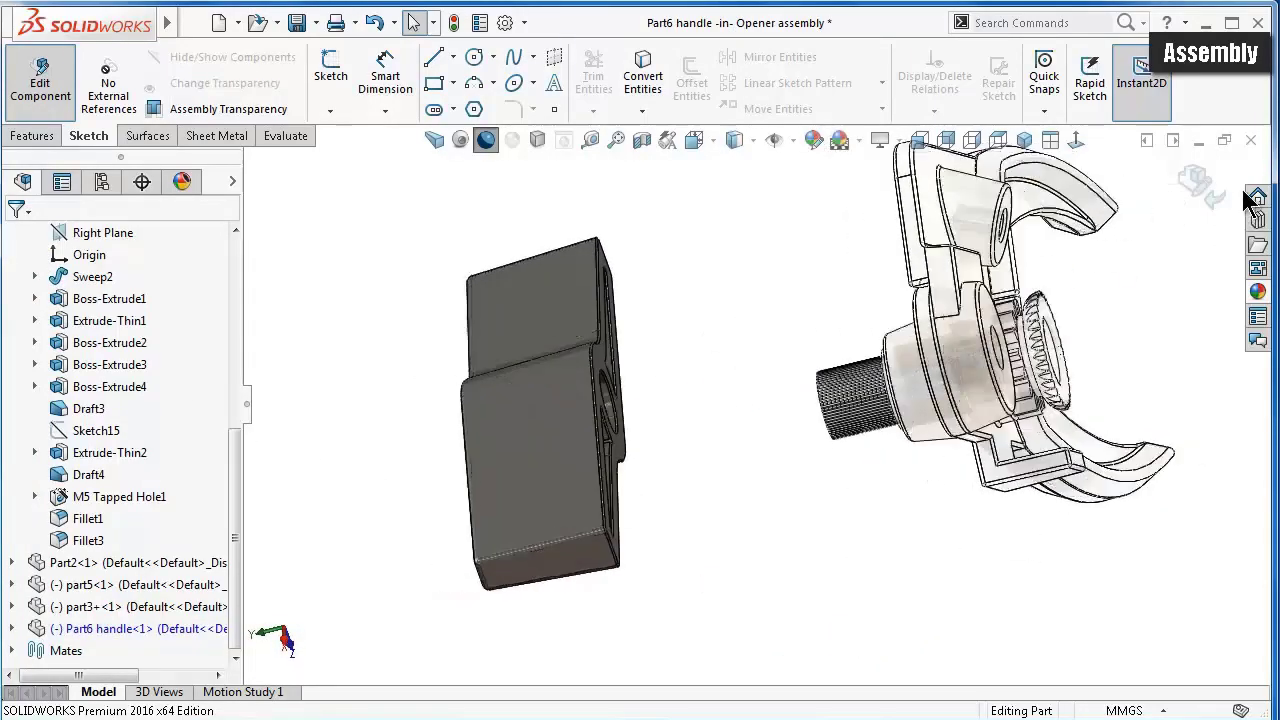
pyautogui.click(1205, 190)
pyautogui.scroll(-5, 572, 459)
# - Mate the handle bore concentric with part5's knurled shaft
pyautogui.scroll(-3, 706, 423)
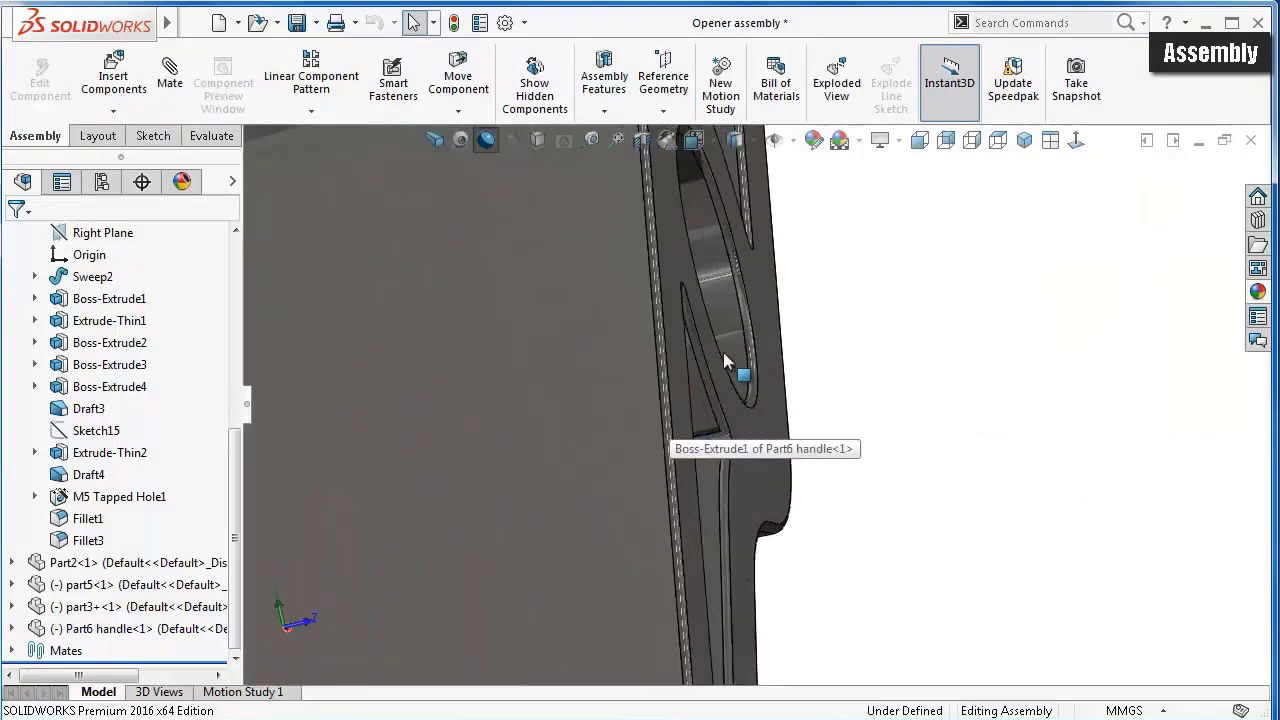
pyautogui.scroll(-2, 723, 352)
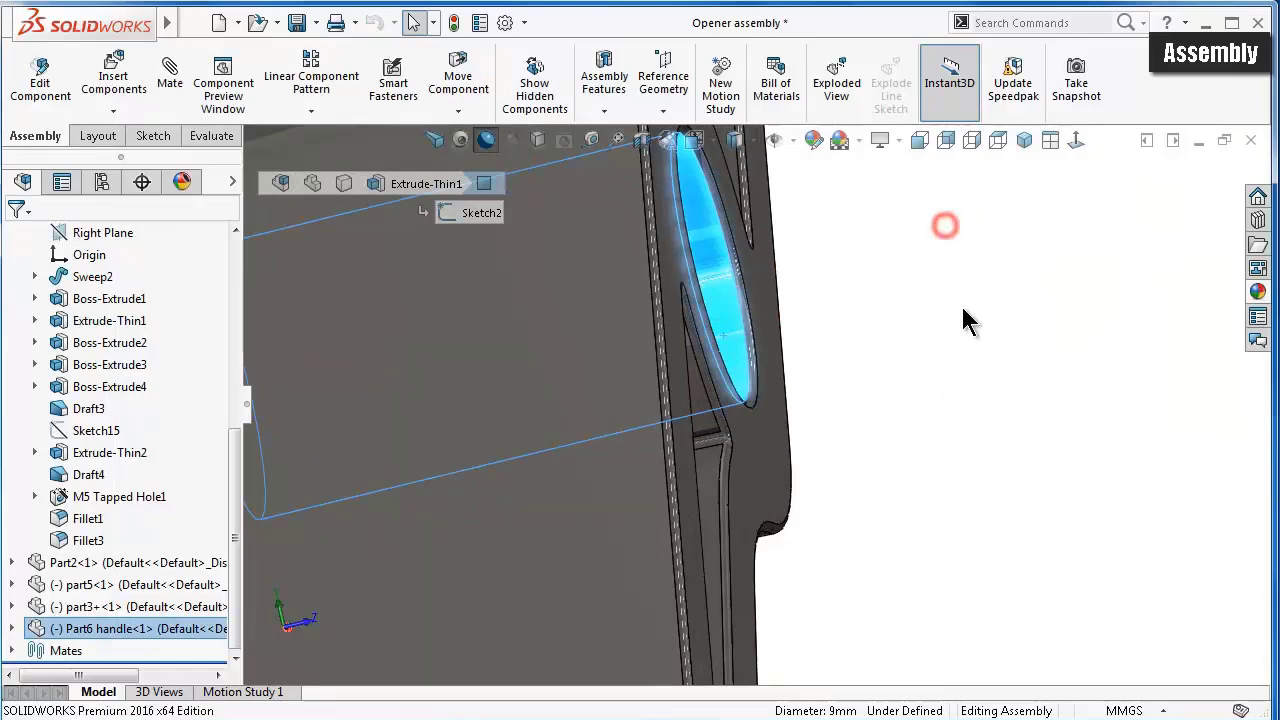
pyautogui.press('m')
pyautogui.press('f')
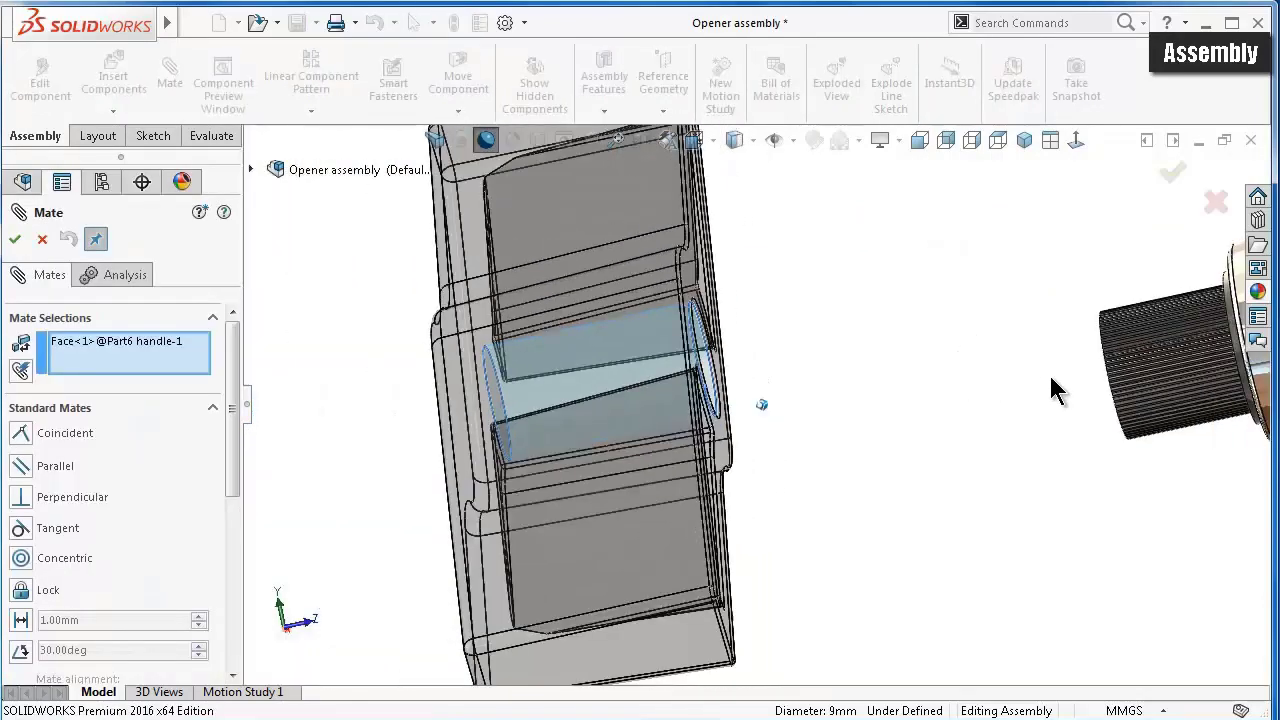
pyautogui.scroll(-2, 1051, 378)
pyautogui.scroll(-2, 1051, 378)
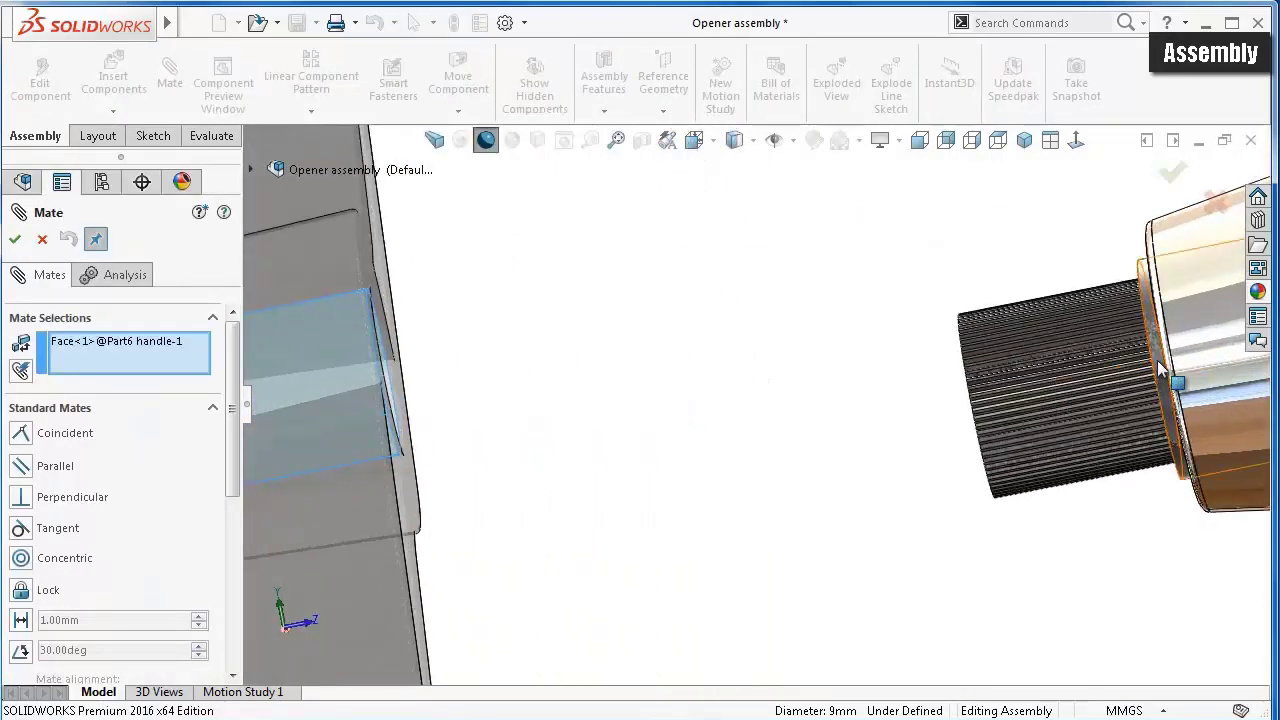
pyautogui.click(1157, 363)
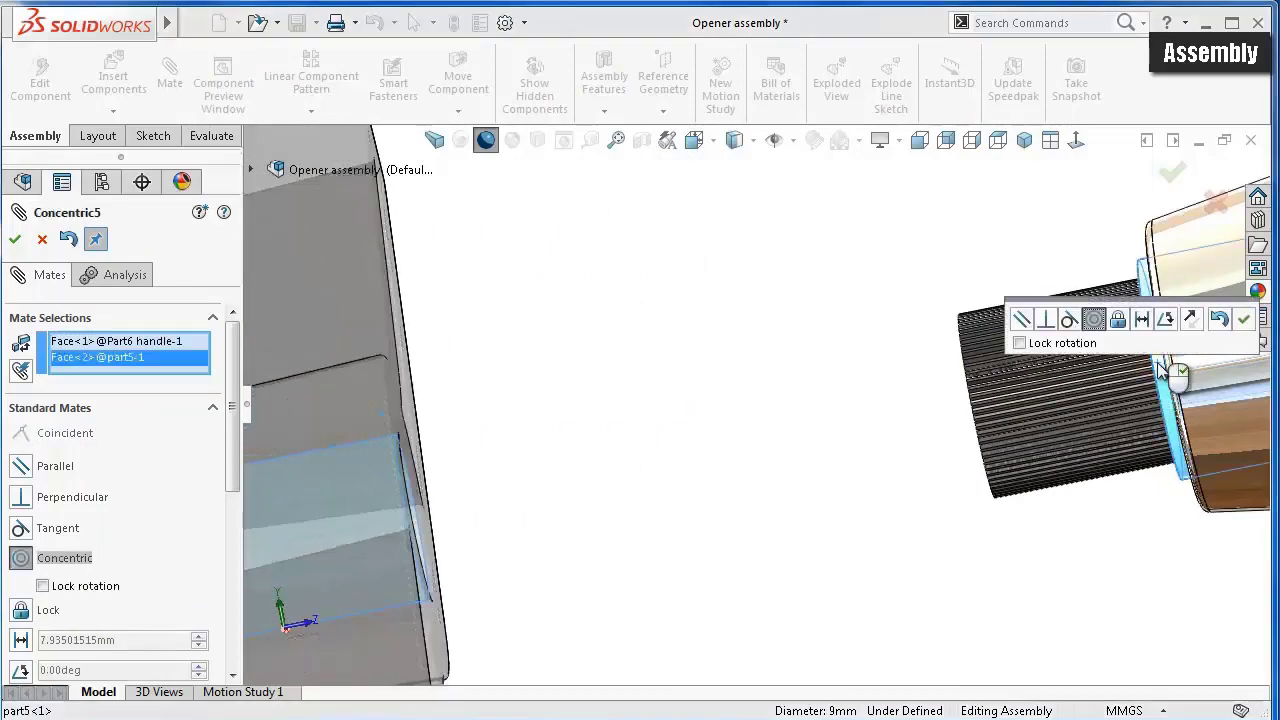
pyautogui.click(1244, 321)
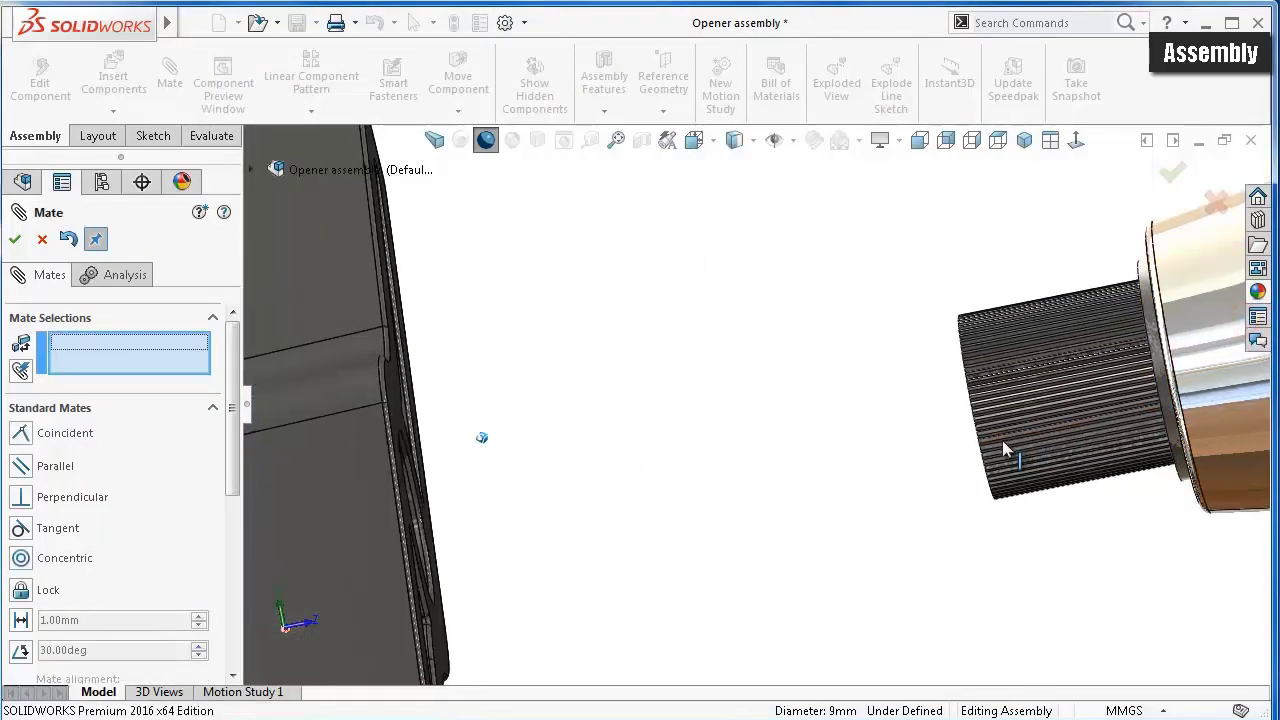
# - Make the handle block face coincident with the shaft's circular edge
pyautogui.moveTo(1005, 448)
pyautogui.mouseDown(button='middle')
pyautogui.moveTo(663, 517)
pyautogui.moveTo(588, 470)
pyautogui.moveTo(884, 404)
pyautogui.moveTo(991, 419)
pyautogui.moveTo(995, 437)
pyautogui.moveTo(961, 420)
pyautogui.mouseUp(button='middle')
pyautogui.click(537, 420)
pyautogui.scroll(-3, 995, 437)
pyautogui.scroll(-2, 961, 420)
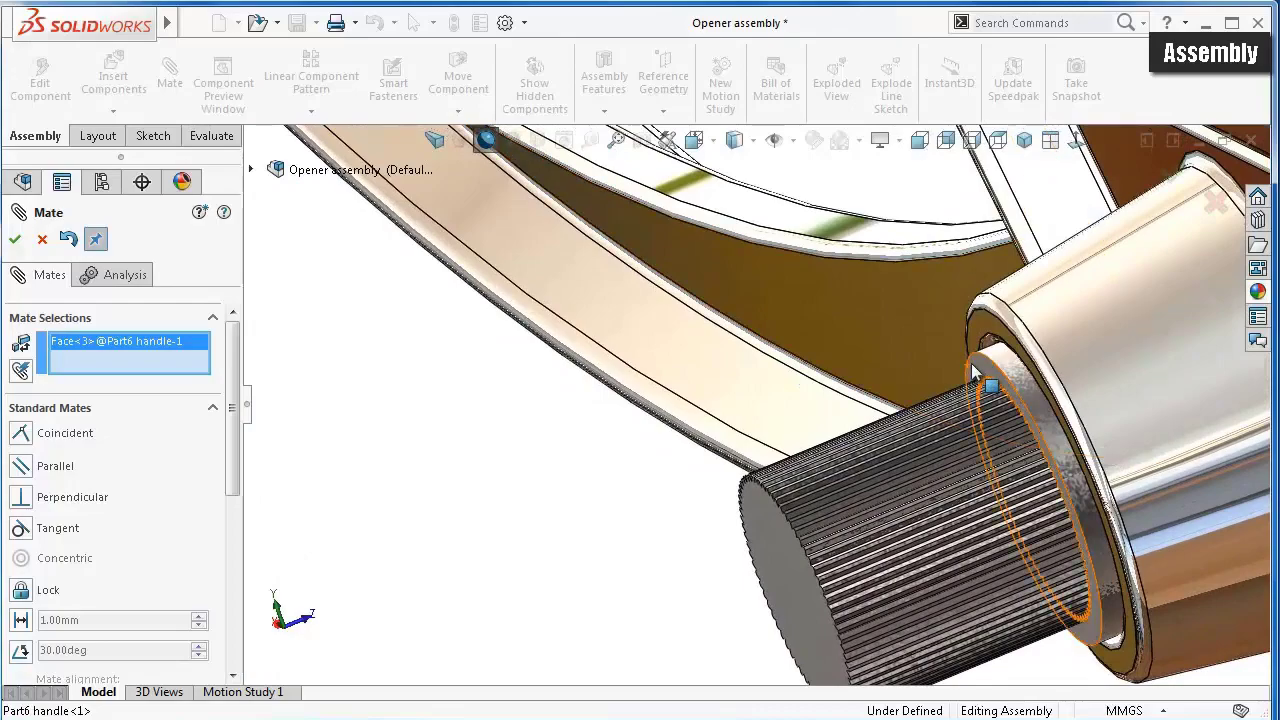
pyautogui.click(972, 368)
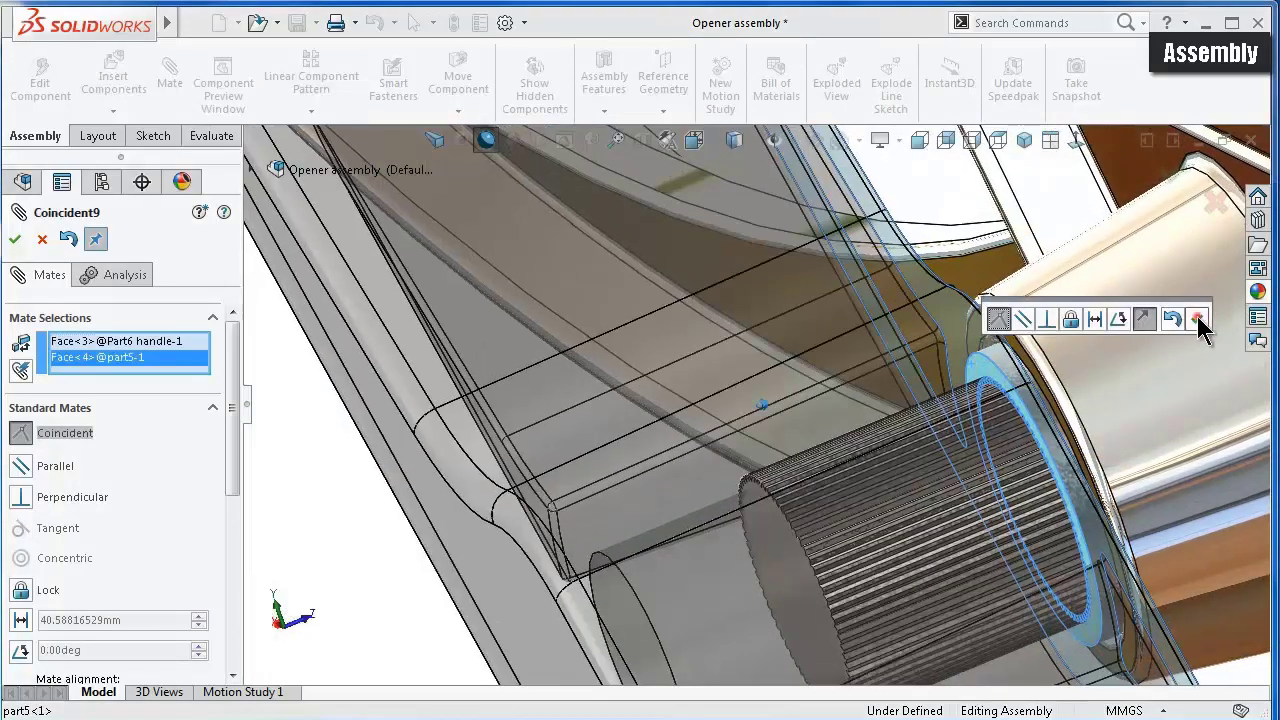
pyautogui.click(1189, 321)
# - Lock the Part6 handle to part5 and close the Mate panel
pyautogui.scroll(2, 1109, 376)
pyautogui.moveTo(1101, 378); pyautogui.dragTo(945, 470, button='middle')
pyautogui.scroll(-3, 1046, 395)
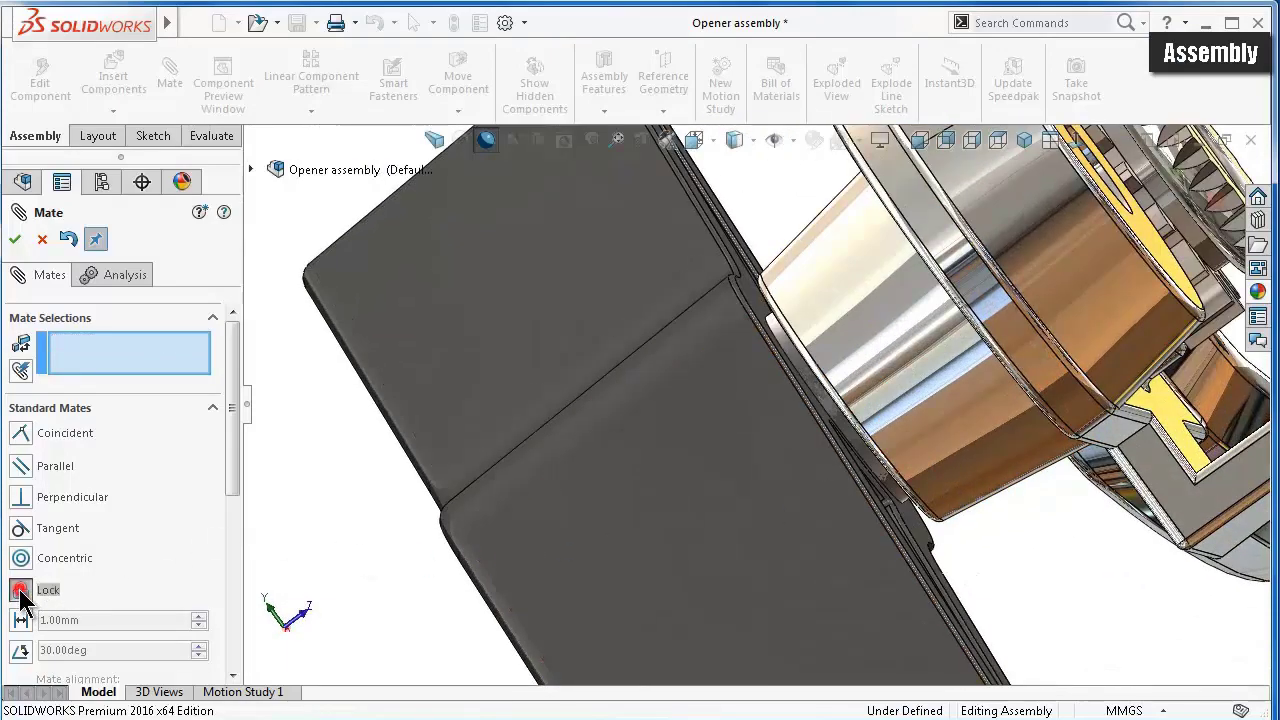
pyautogui.click(668, 507)
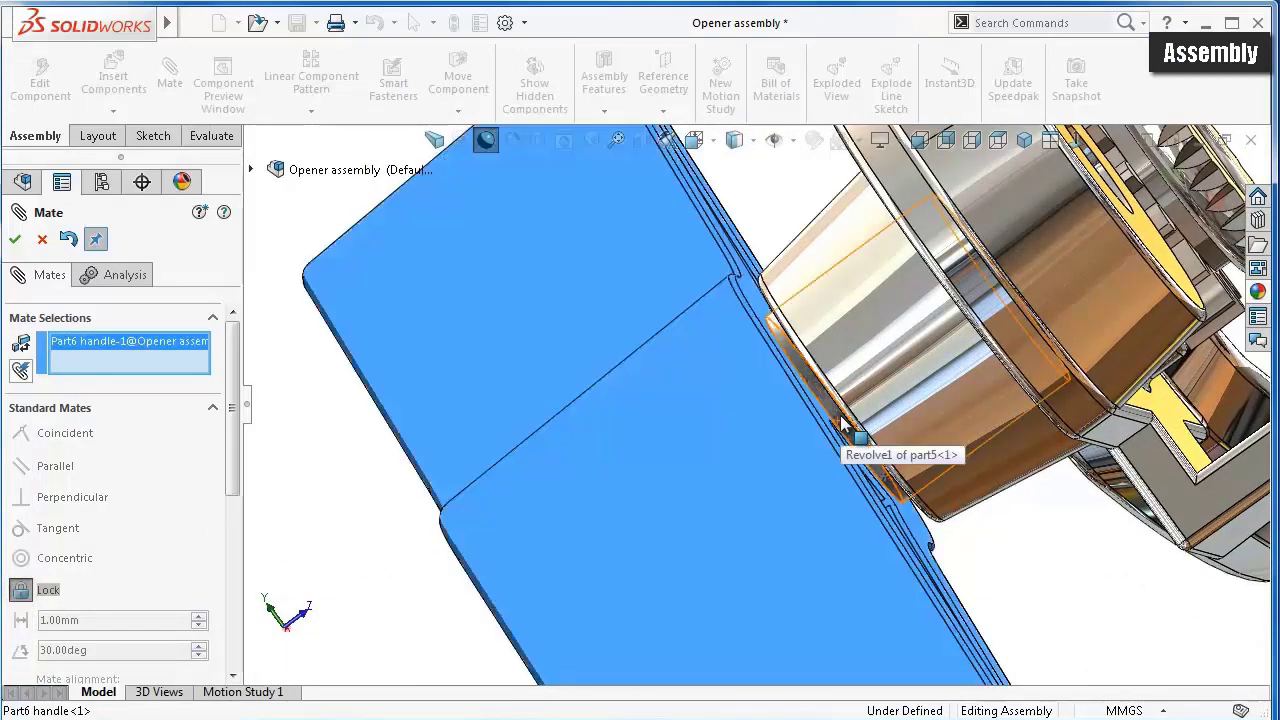
pyautogui.click(841, 424)
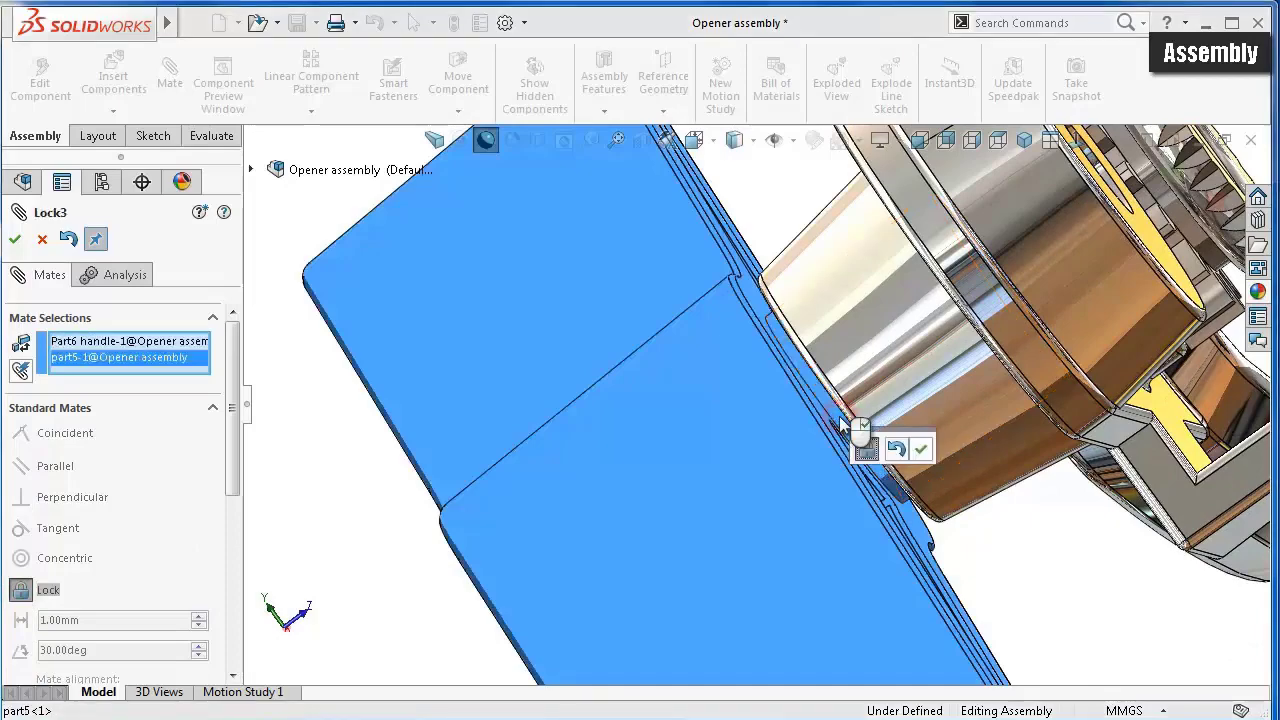
pyautogui.click(922, 449)
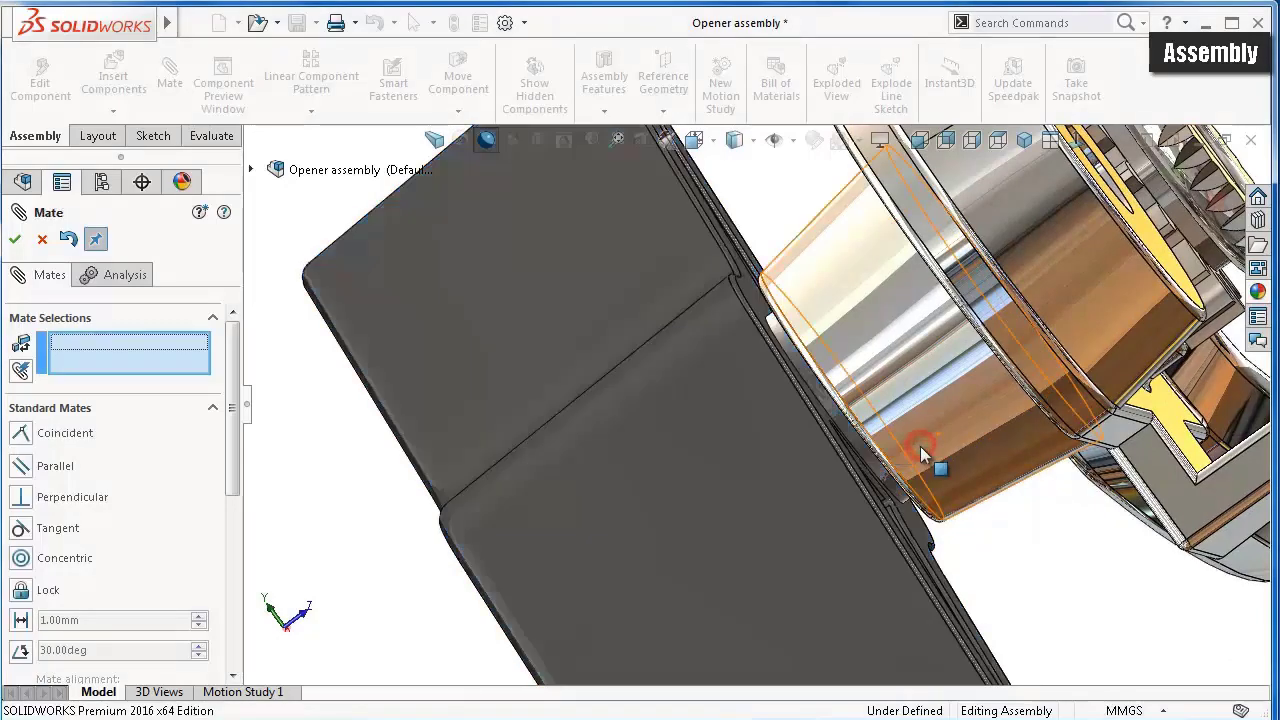
pyautogui.click(15, 239)
pyautogui.moveTo(449, 385)
pyautogui.mouseDown(button='middle')
pyautogui.moveTo(895, 490)
pyautogui.moveTo(994, 549)
pyautogui.moveTo(1025, 497)
pyautogui.mouseUp(button='middle')
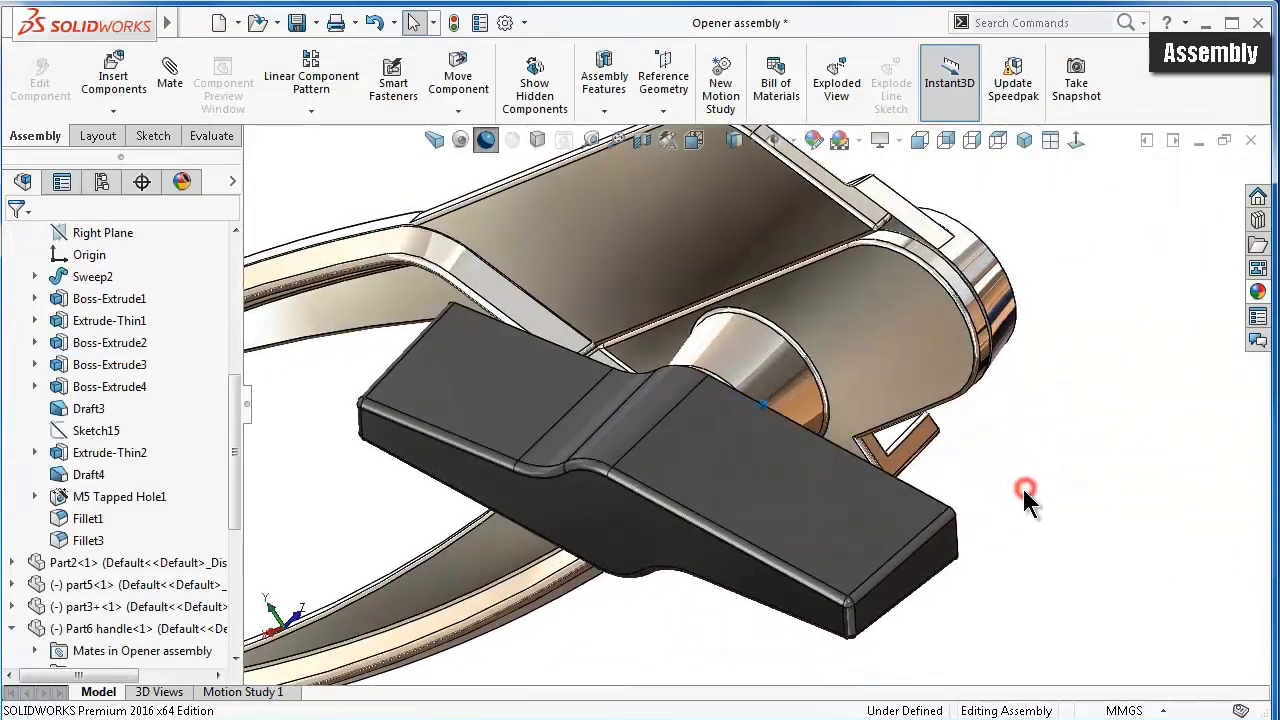
pyautogui.press('Left')
pyautogui.press('Left')
pyautogui.press('Left')
pyautogui.press('Left')
pyautogui.press('Left')
pyautogui.press('Left')
pyautogui.press('Left')
pyautogui.press('Left')
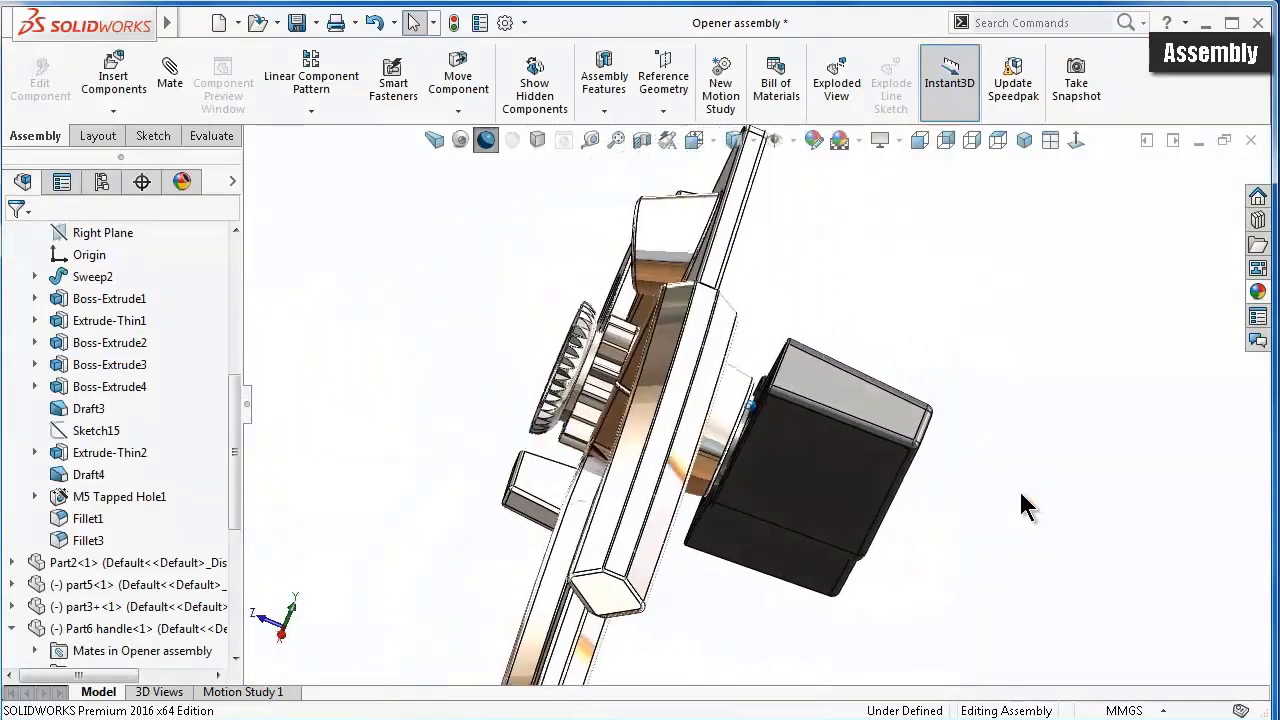
pyautogui.press('Left')
pyautogui.press('Left')
pyautogui.press('Left')
pyautogui.press('Left')
# - Drag the handle to check it stays locked on the knurled shaft
pyautogui.scroll(3, 1000, 490)
pyautogui.scroll(3, 996, 492)
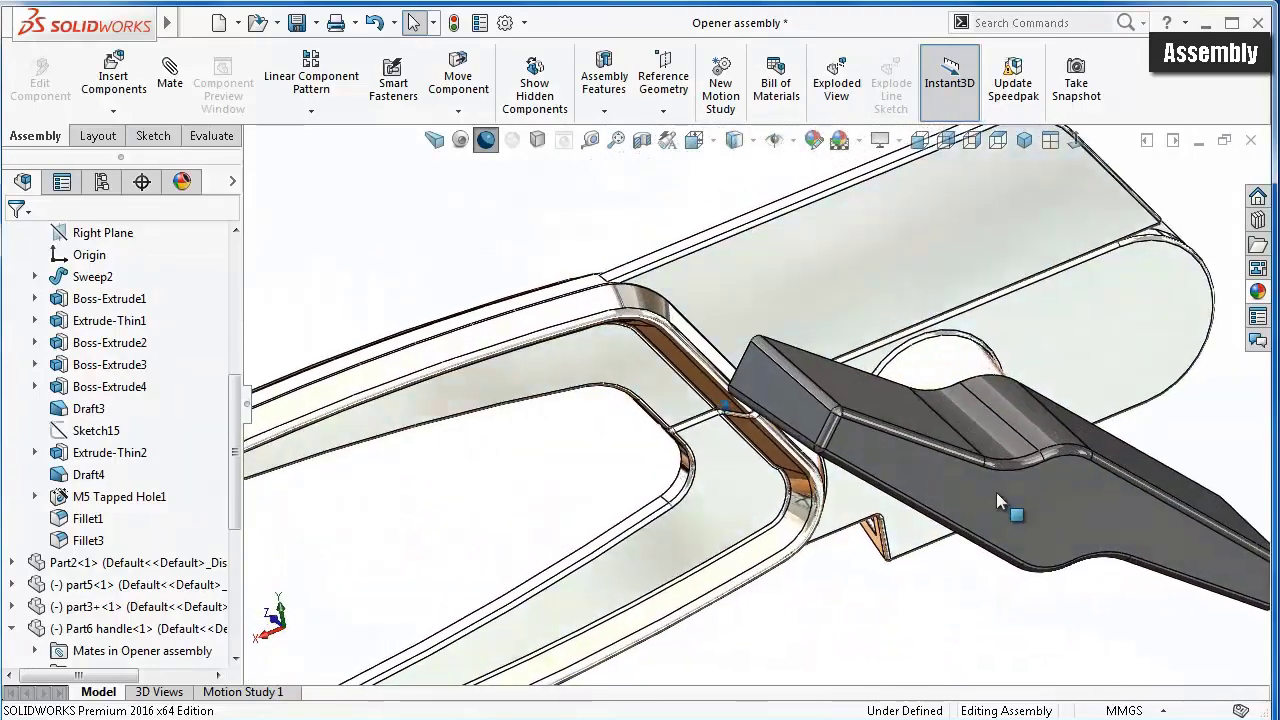
pyautogui.scroll(-2, 996, 492)
pyautogui.scroll(-2, 995, 495)
pyautogui.scroll(-2, 989, 499)
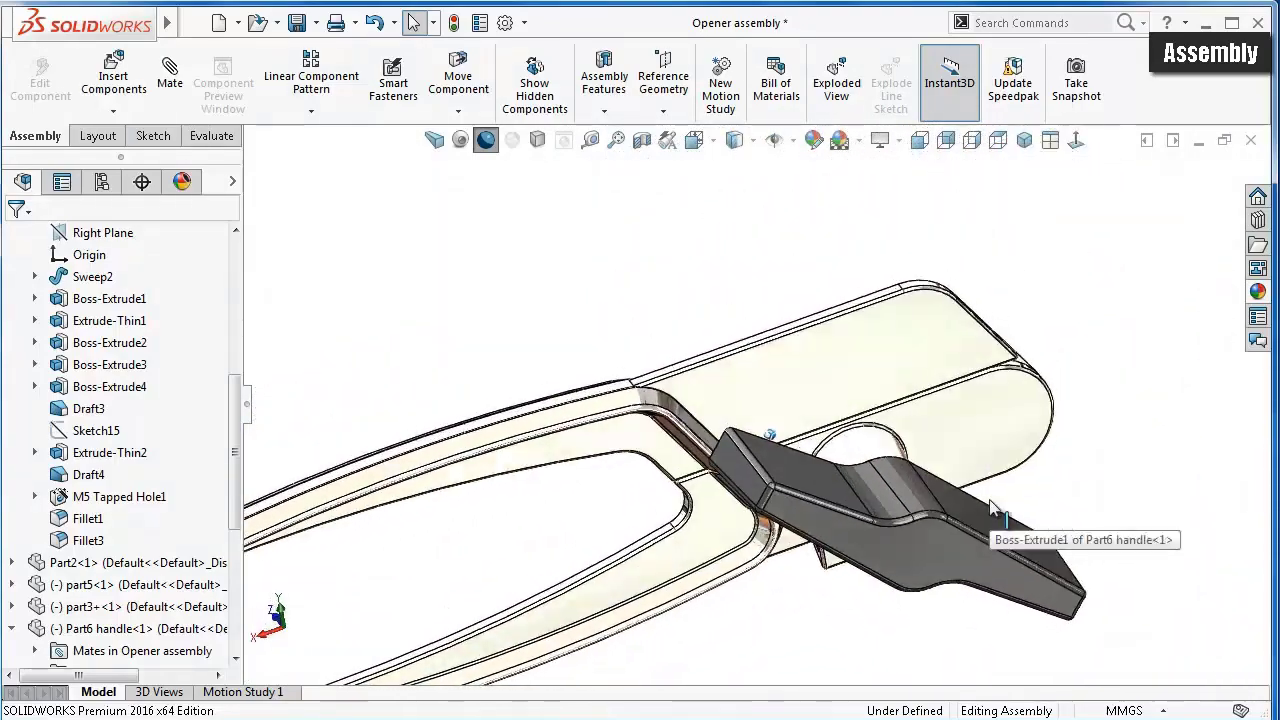
pyautogui.press('Down')
pyautogui.press('Down')
pyautogui.press('Down')
pyautogui.press('Down')
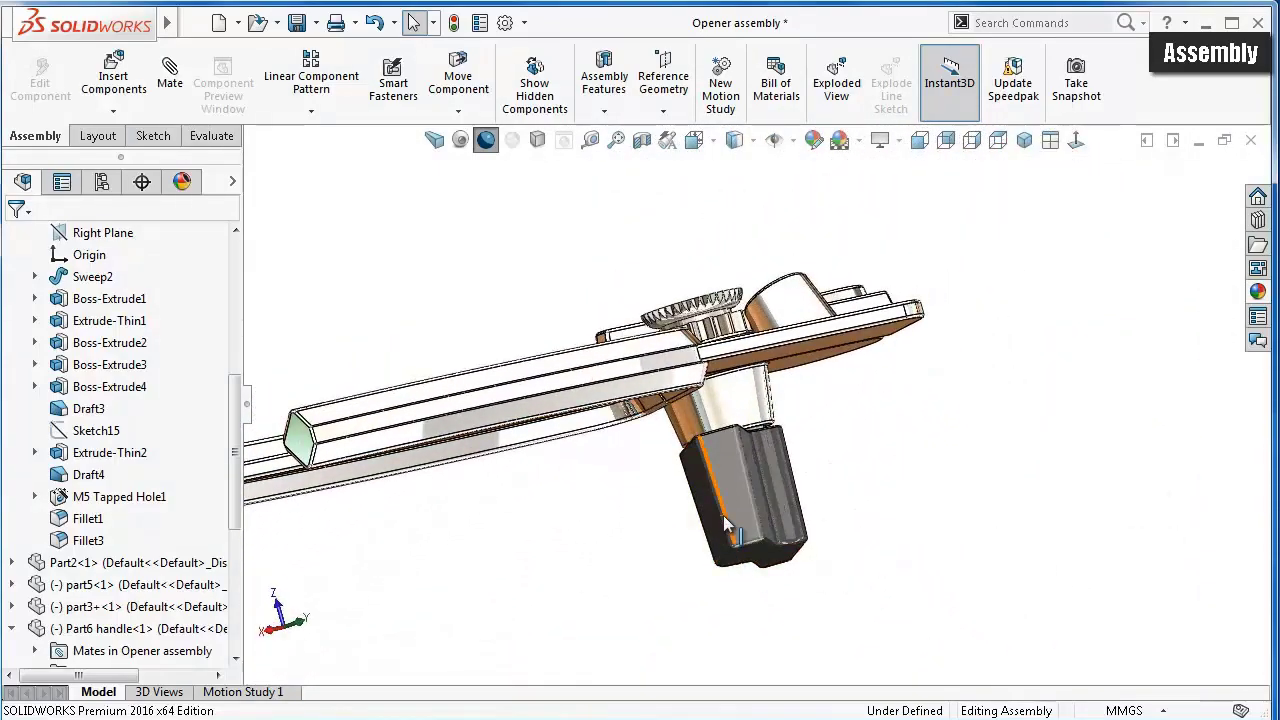
pyautogui.moveTo(778, 498)
pyautogui.mouseDown()
pyautogui.moveTo(926, 486)
pyautogui.moveTo(748, 603)
pyautogui.moveTo(831, 408)
pyautogui.moveTo(767, 542)
pyautogui.mouseUp()
pyautogui.click(767, 545)
pyautogui.hotkey('ctrl', '7')
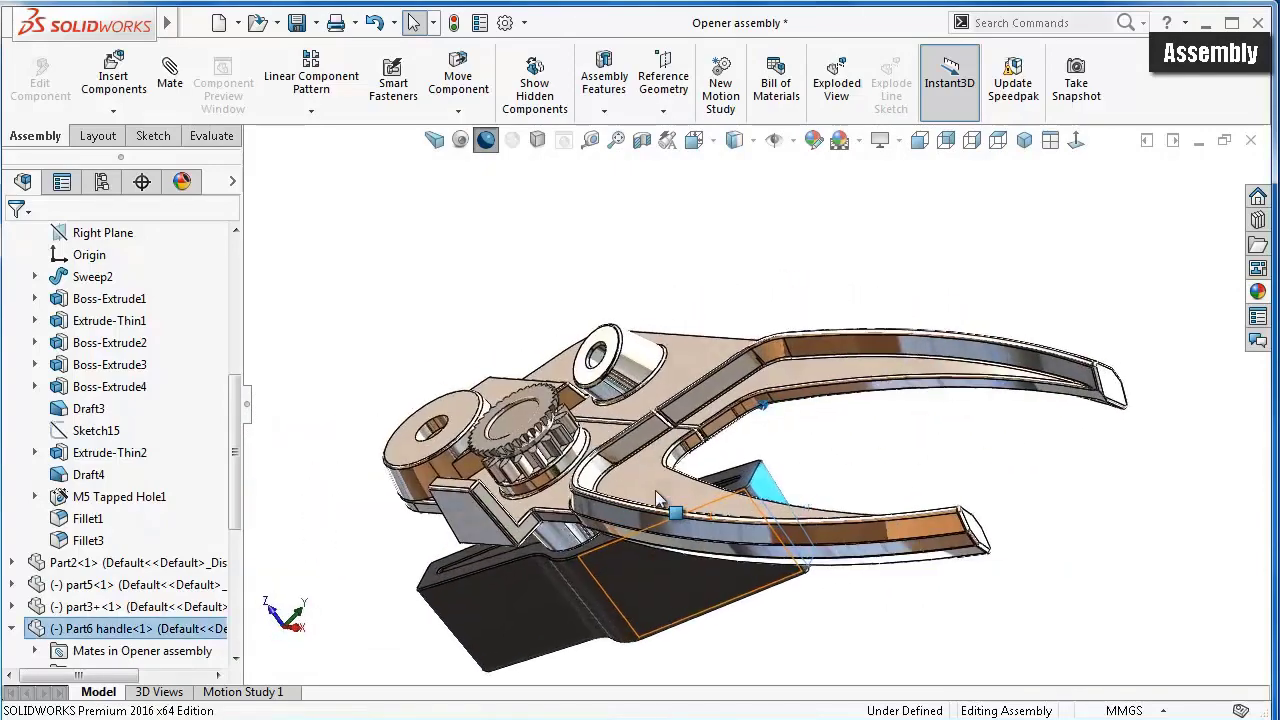
# - Swing Part2's upper lever open and back down to horizontal, then inspect from front and rear
pyautogui.moveTo(655, 490)
pyautogui.mouseDown()
pyautogui.moveTo(673, 304)
pyautogui.moveTo(581, 224)
pyautogui.mouseUp()
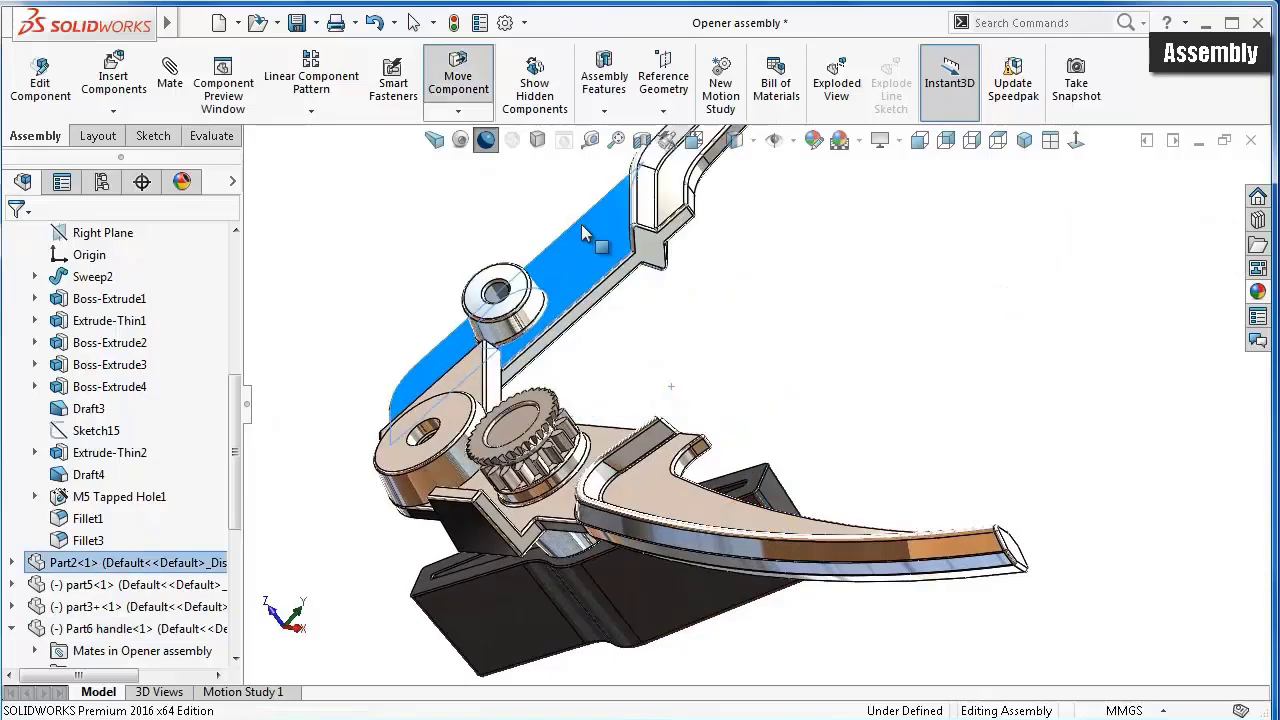
pyautogui.click(710, 316)
pyautogui.scroll(-4, 714, 340)
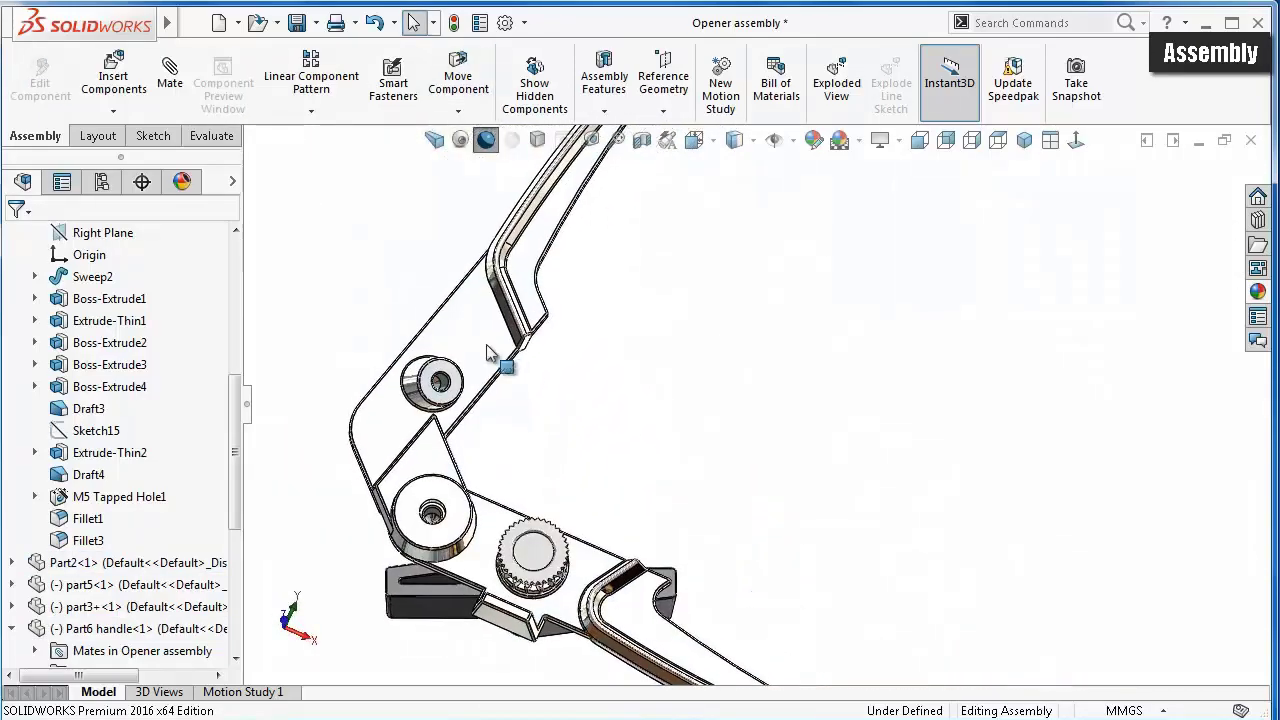
pyautogui.moveTo(520, 382)
pyautogui.mouseDown()
pyautogui.moveTo(590, 562)
pyautogui.moveTo(520, 565)
pyautogui.mouseUp()
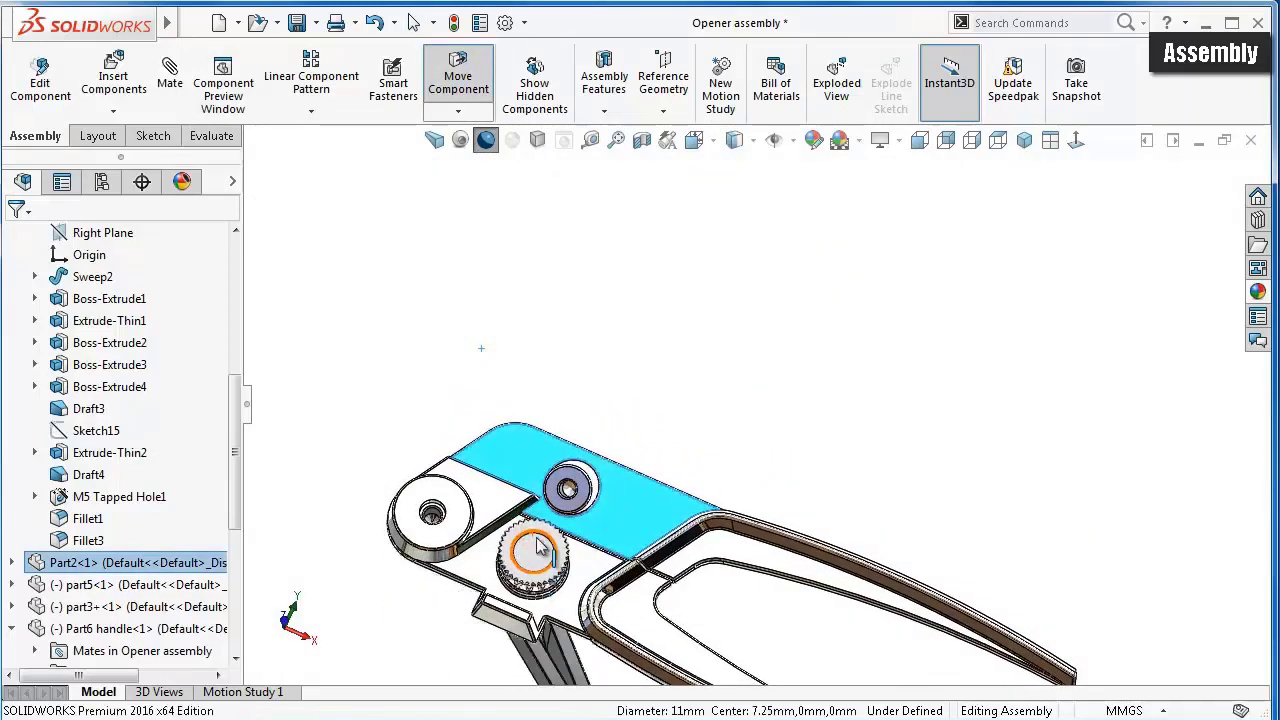
pyautogui.moveTo(775, 420); pyautogui.dragTo(778, 458, button='middle')
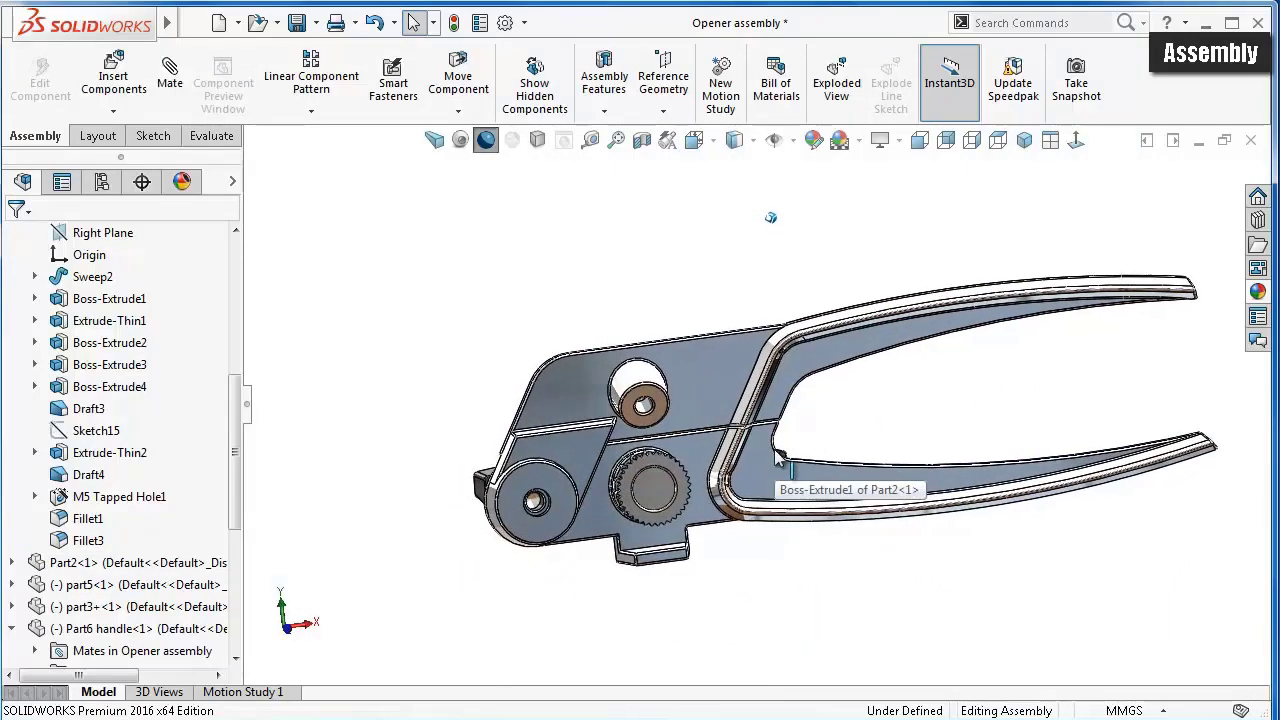
pyautogui.moveTo(786, 467)
pyautogui.mouseDown(button='middle')
pyautogui.moveTo(872, 497)
pyautogui.moveTo(923, 564)
pyautogui.mouseUp(button='middle')
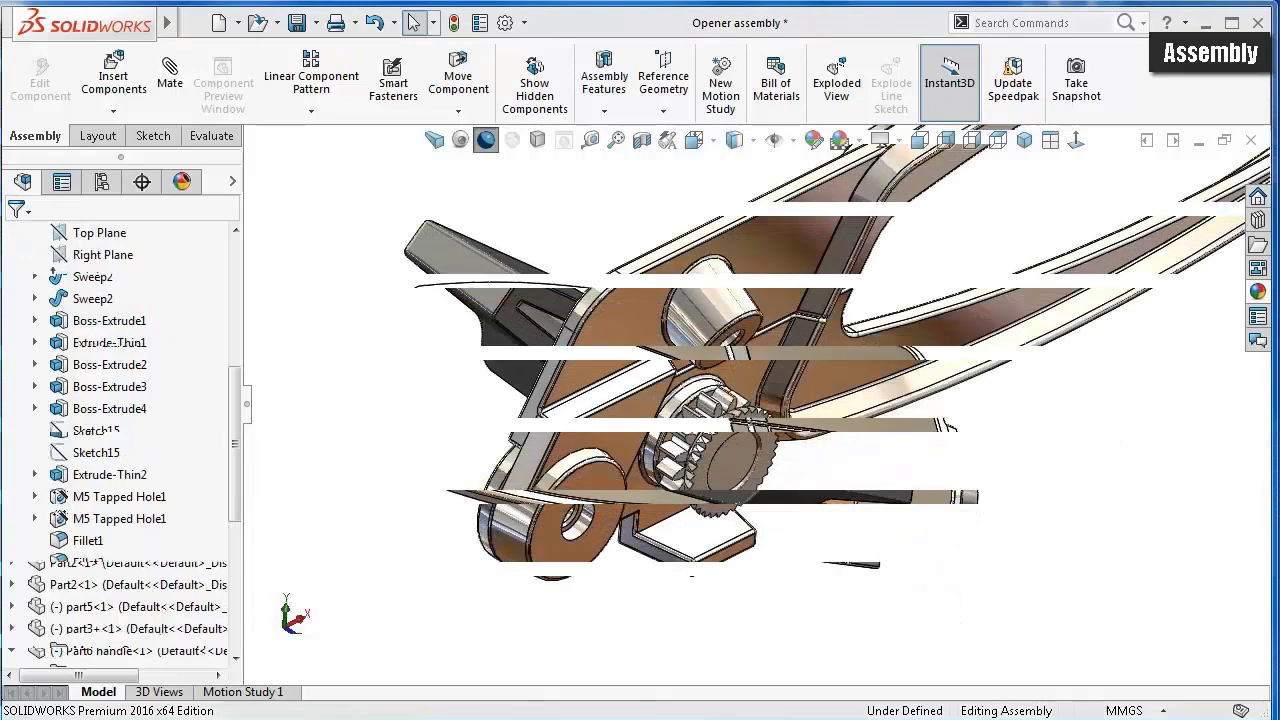
# - Insert spur gear_pt3 into the Opener assembly and place it in the view
pyautogui.click(113, 78)
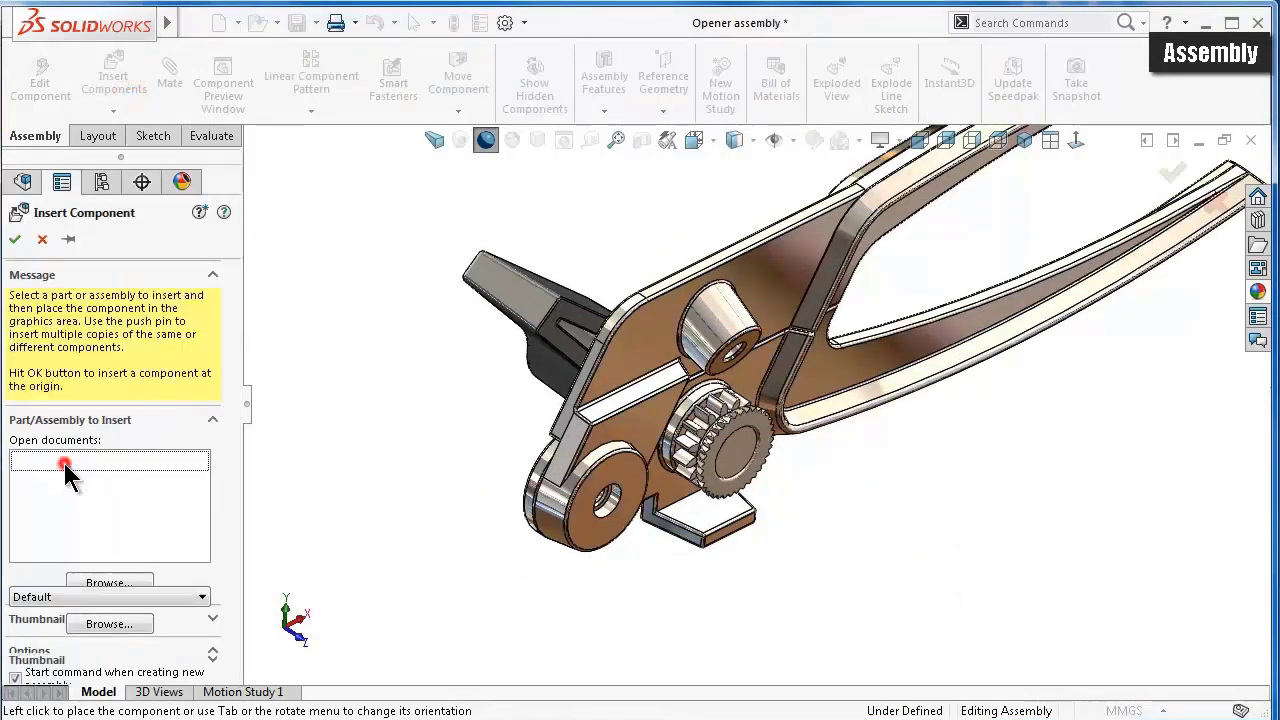
pyautogui.click(63, 464)
pyautogui.click(761, 562)
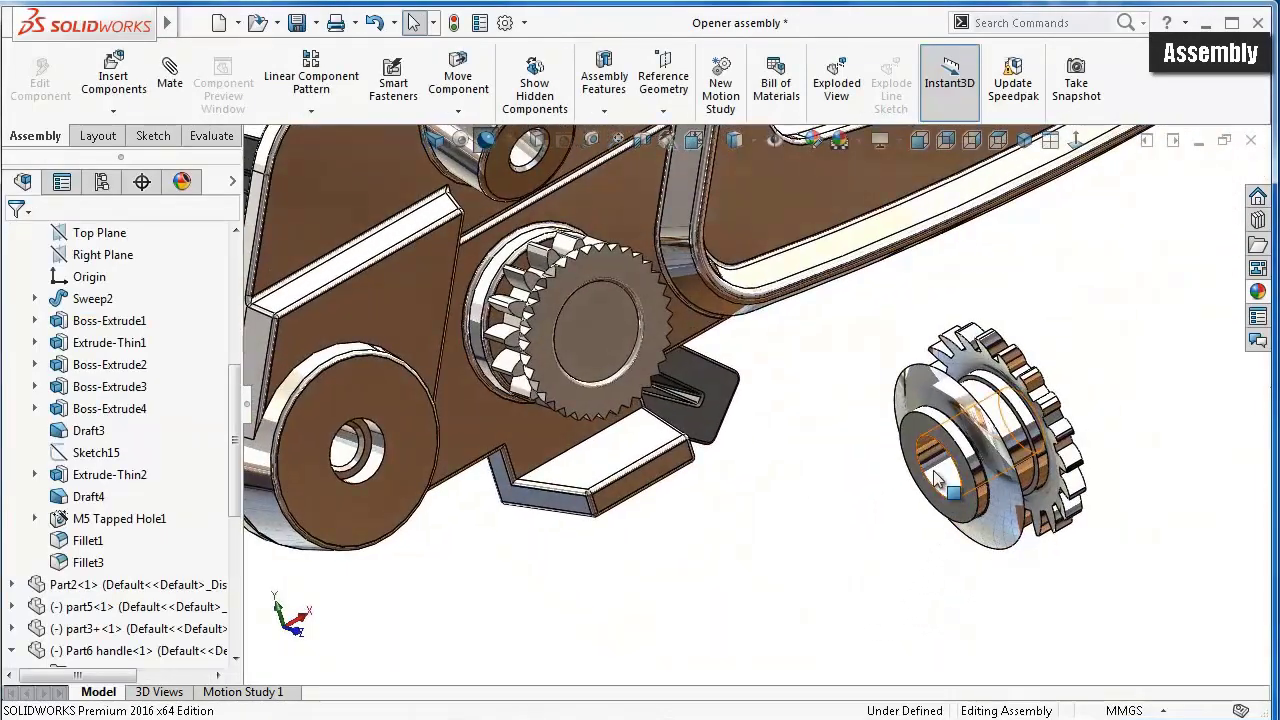
# - Mate the gear bore concentric with the lever shaft hole, flipped, and slide it on
pyautogui.click(933, 477)
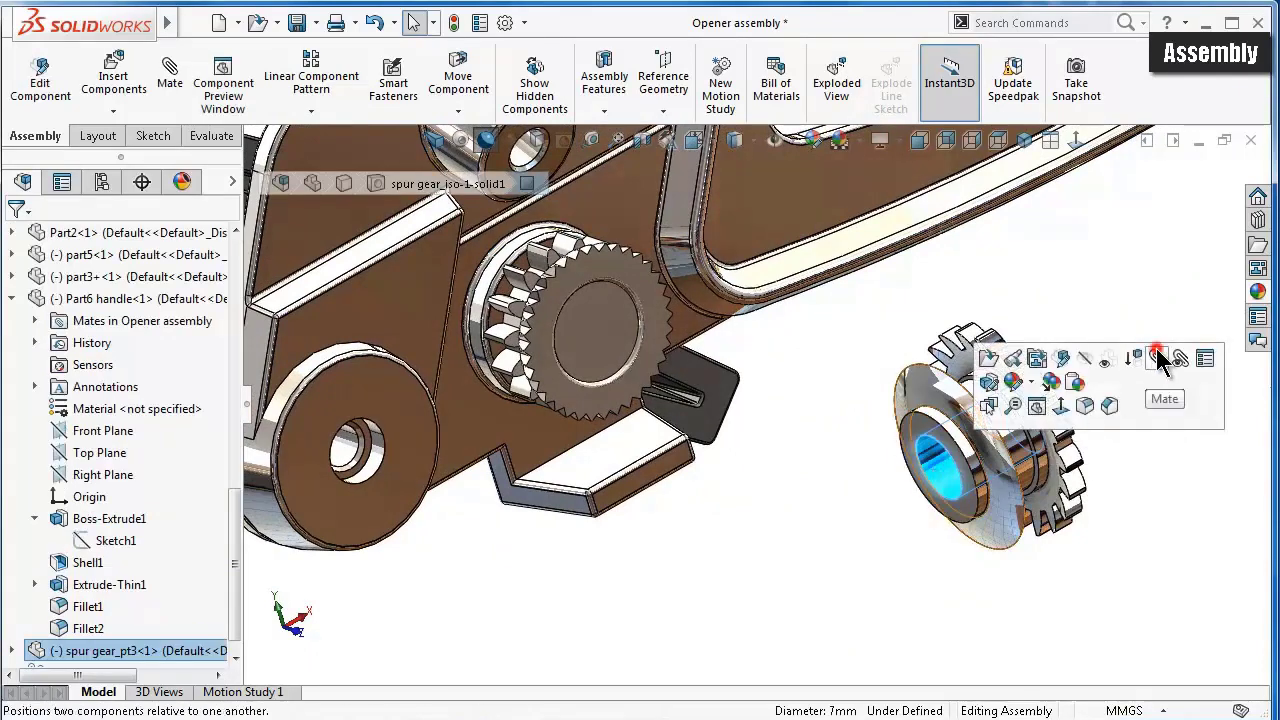
pyautogui.click(1157, 358)
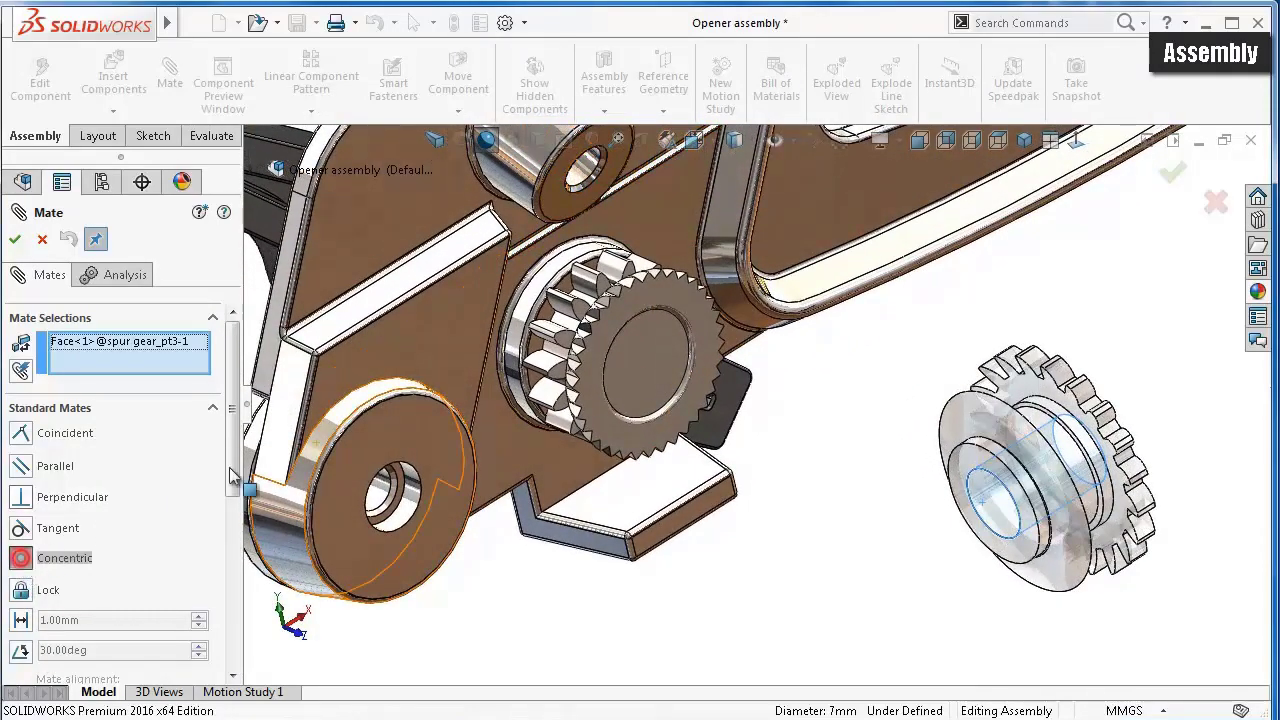
pyautogui.click(588, 178)
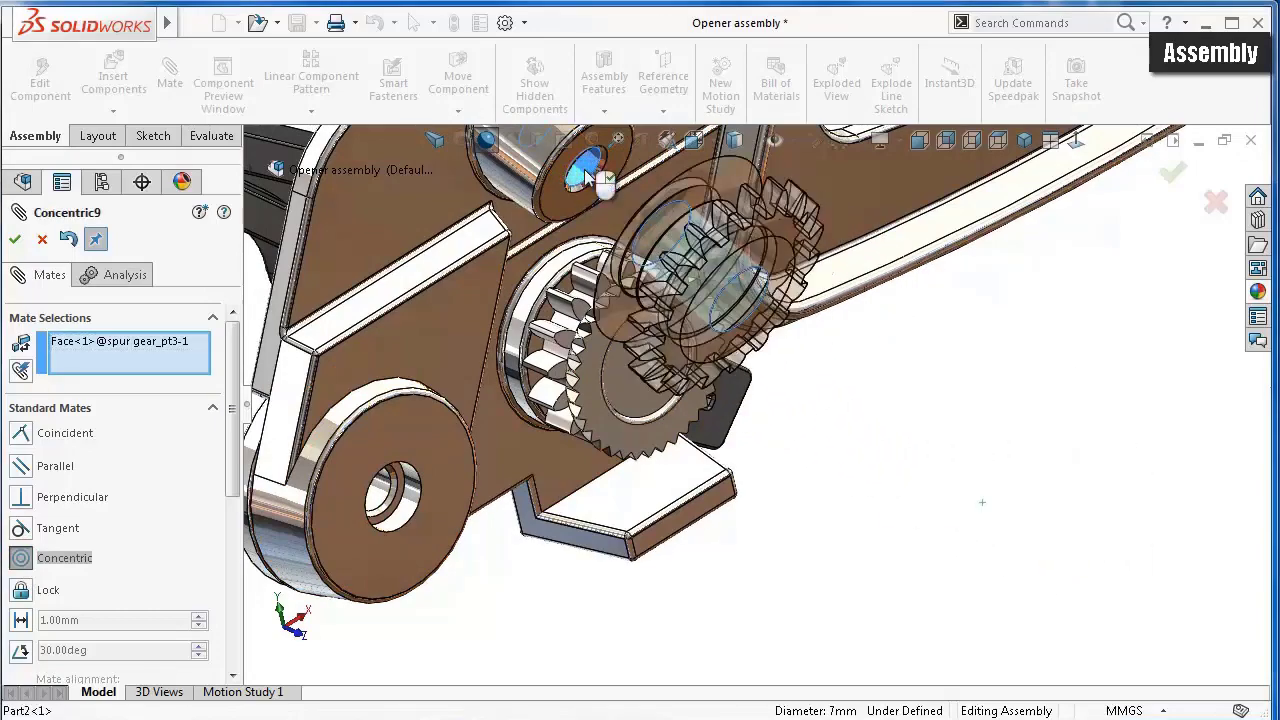
pyautogui.click(510, 159)
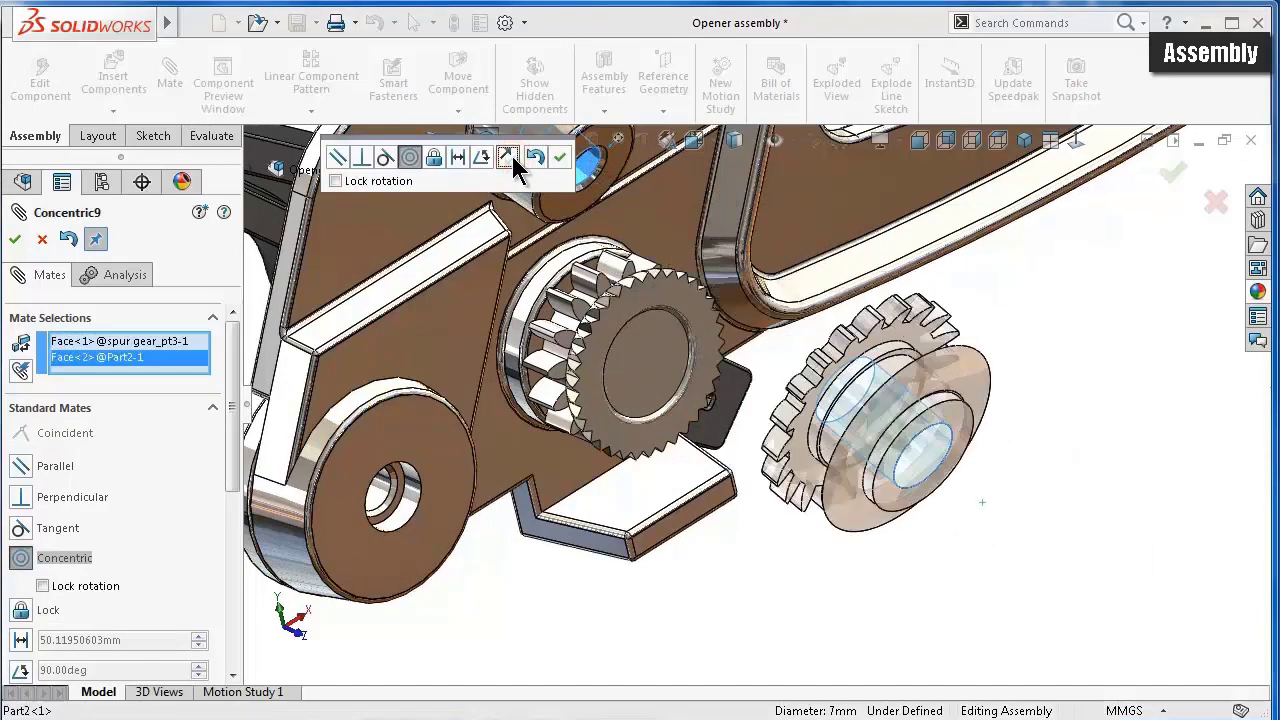
pyautogui.click(565, 160)
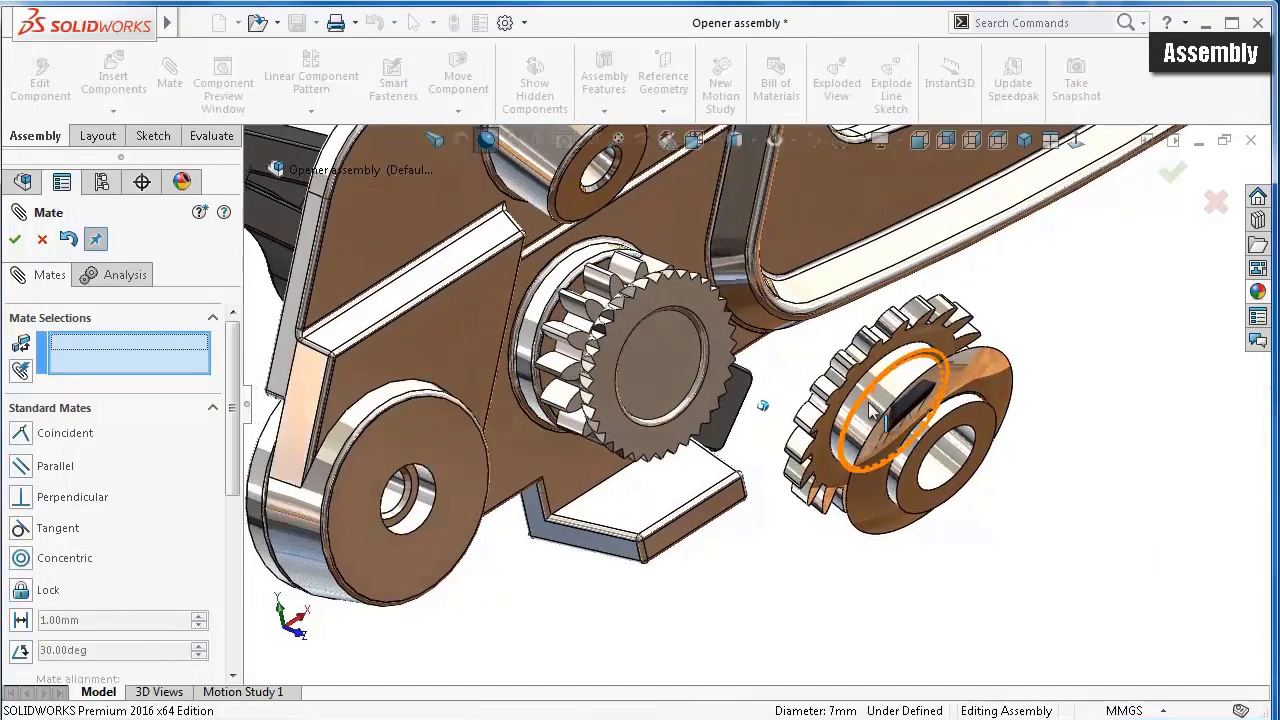
pyautogui.moveTo(800, 420); pyautogui.dragTo(958, 418, button='middle')
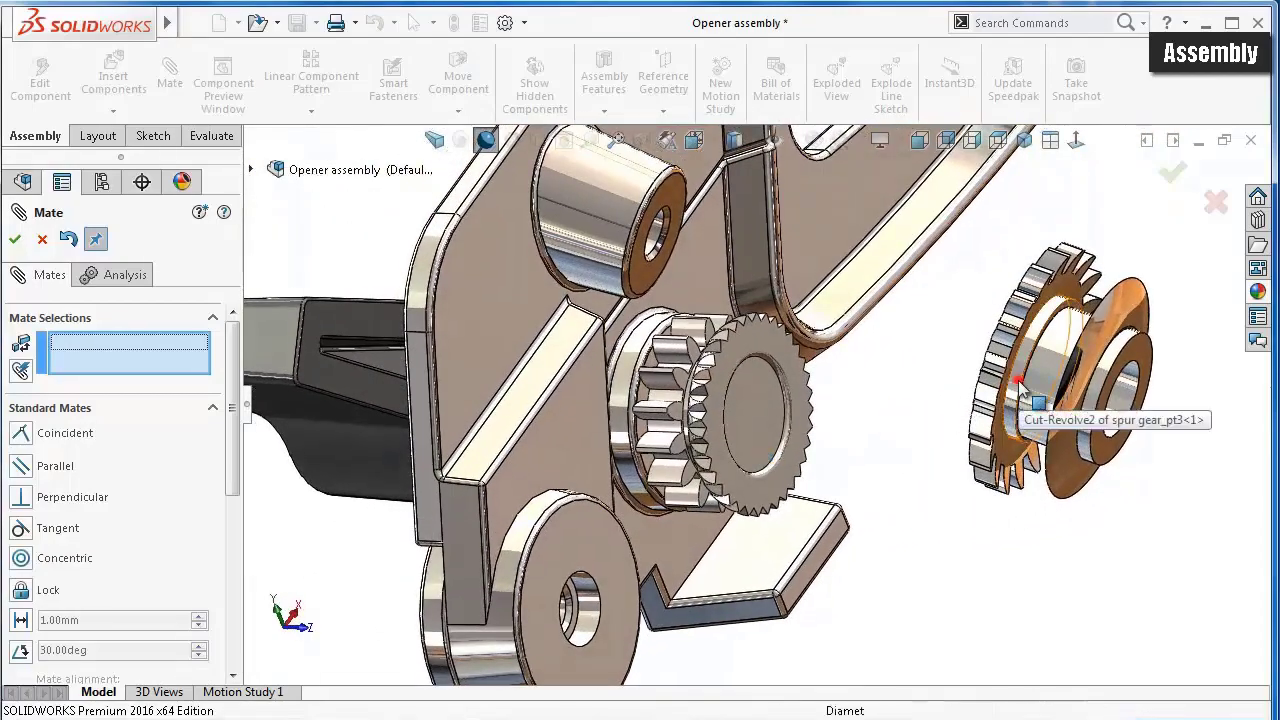
pyautogui.moveTo(1018, 388); pyautogui.dragTo(665, 300)
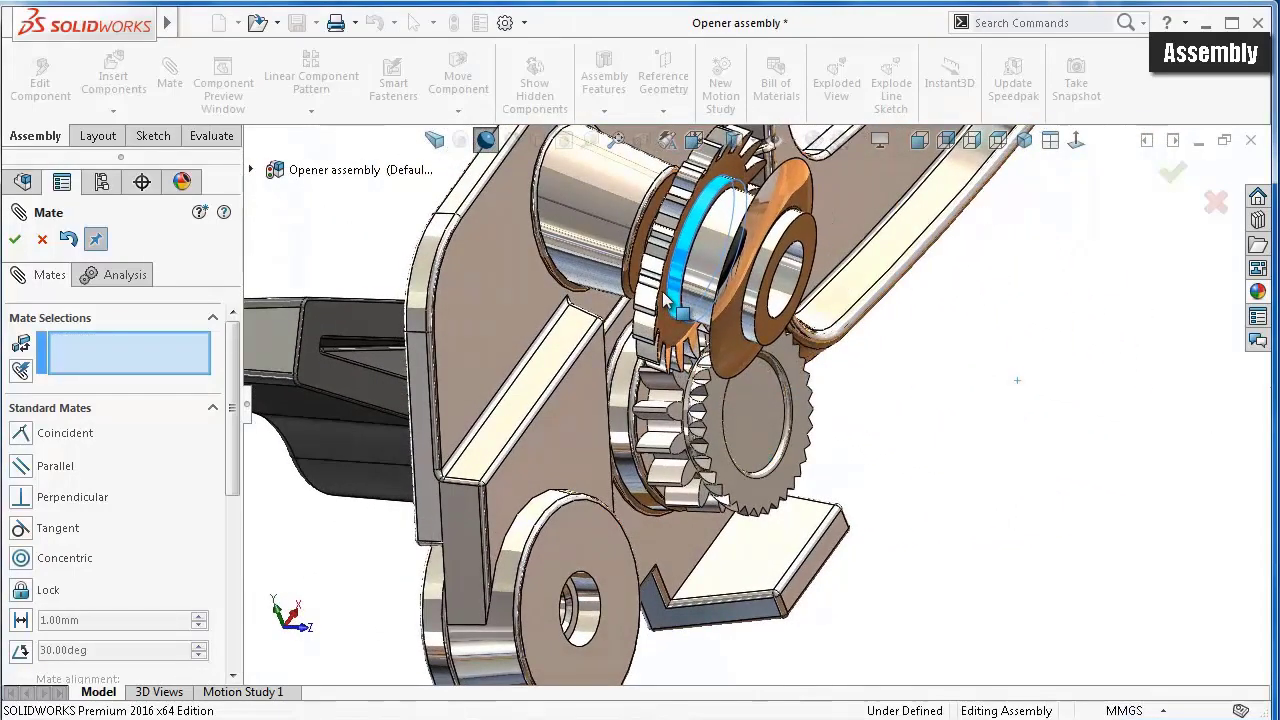
# - Add a Coincident mate seating the spur gear's face flush against the Part2 lever edge
pyautogui.scroll(-2, 830, 410)
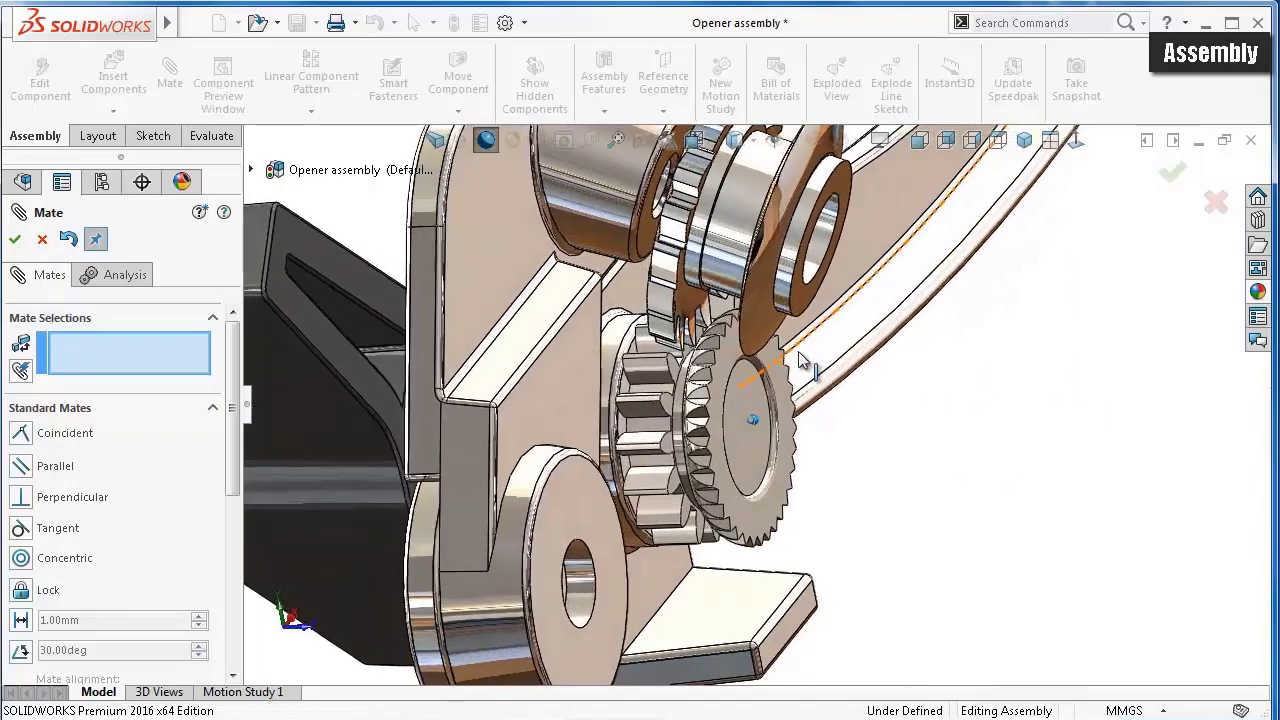
pyautogui.scroll(-3, 798, 355)
pyautogui.scroll(-2, 700, 300)
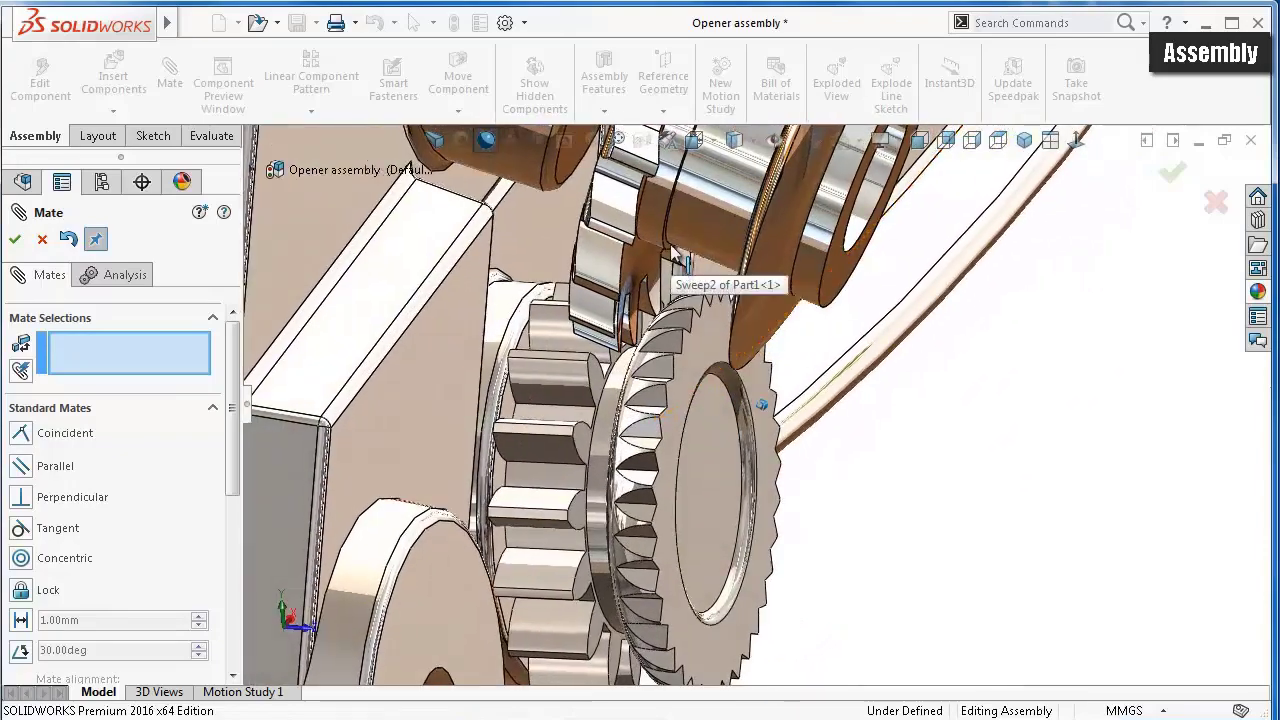
pyautogui.click(606, 232)
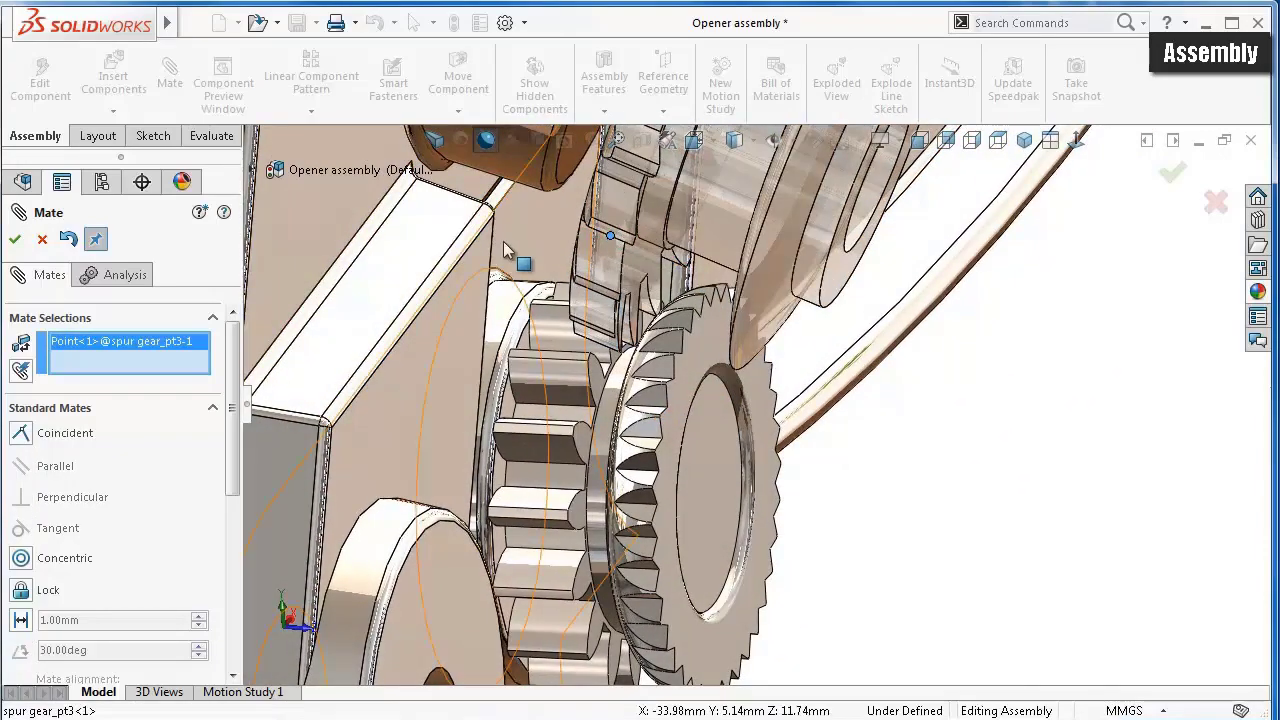
pyautogui.rightClick(167, 359)
pyautogui.click(190, 370)
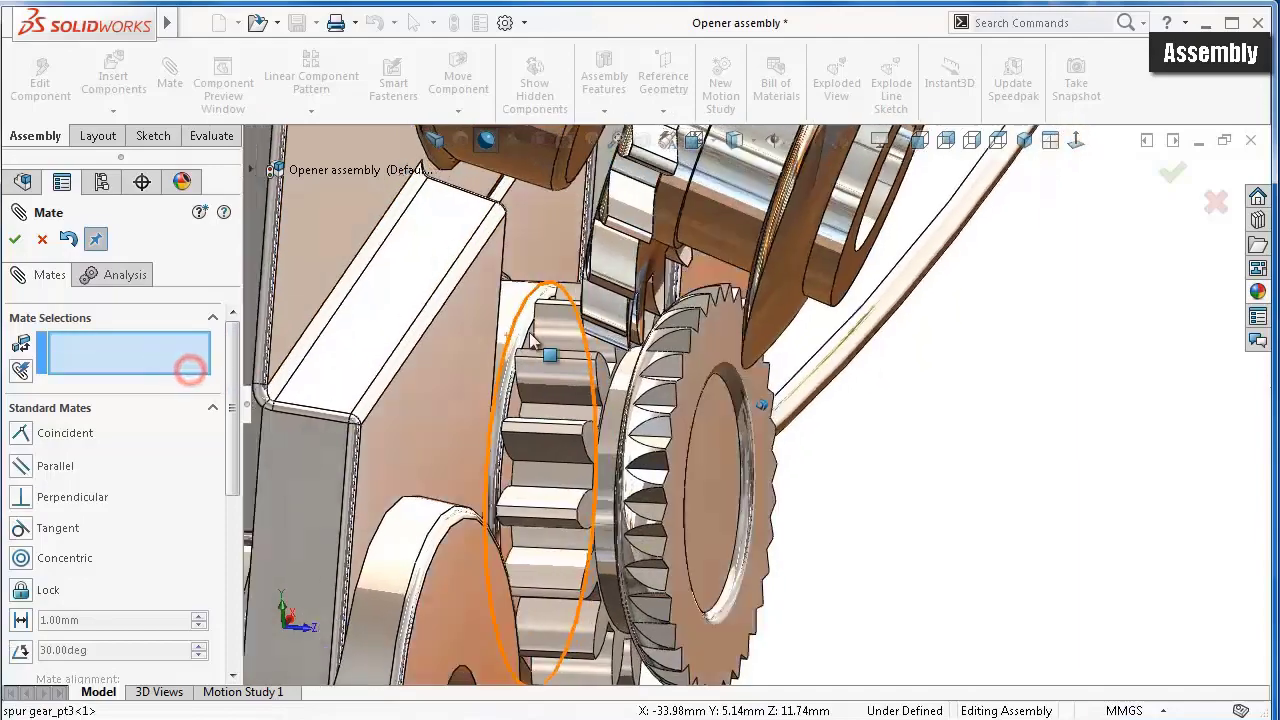
pyautogui.moveTo(520, 400)
pyautogui.mouseDown(button='middle')
pyautogui.moveTo(730, 258)
pyautogui.moveTo(598, 285)
pyautogui.mouseUp(button='middle')
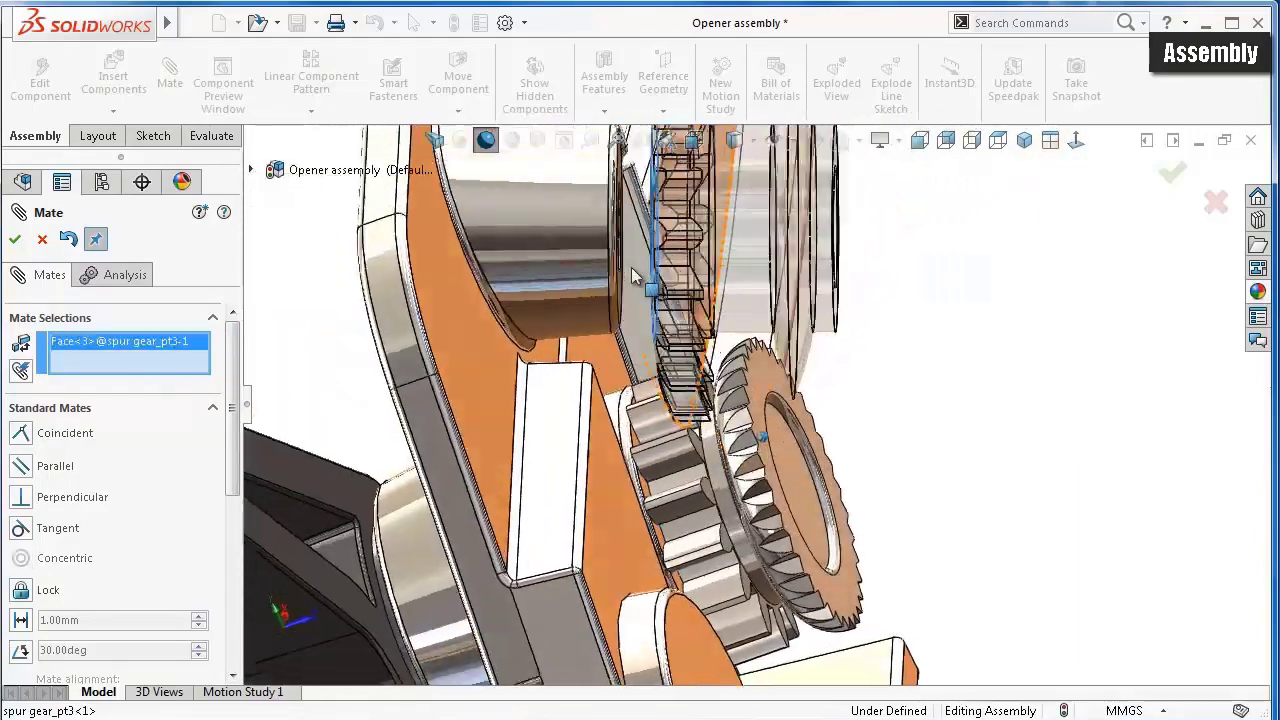
pyautogui.click(587, 309)
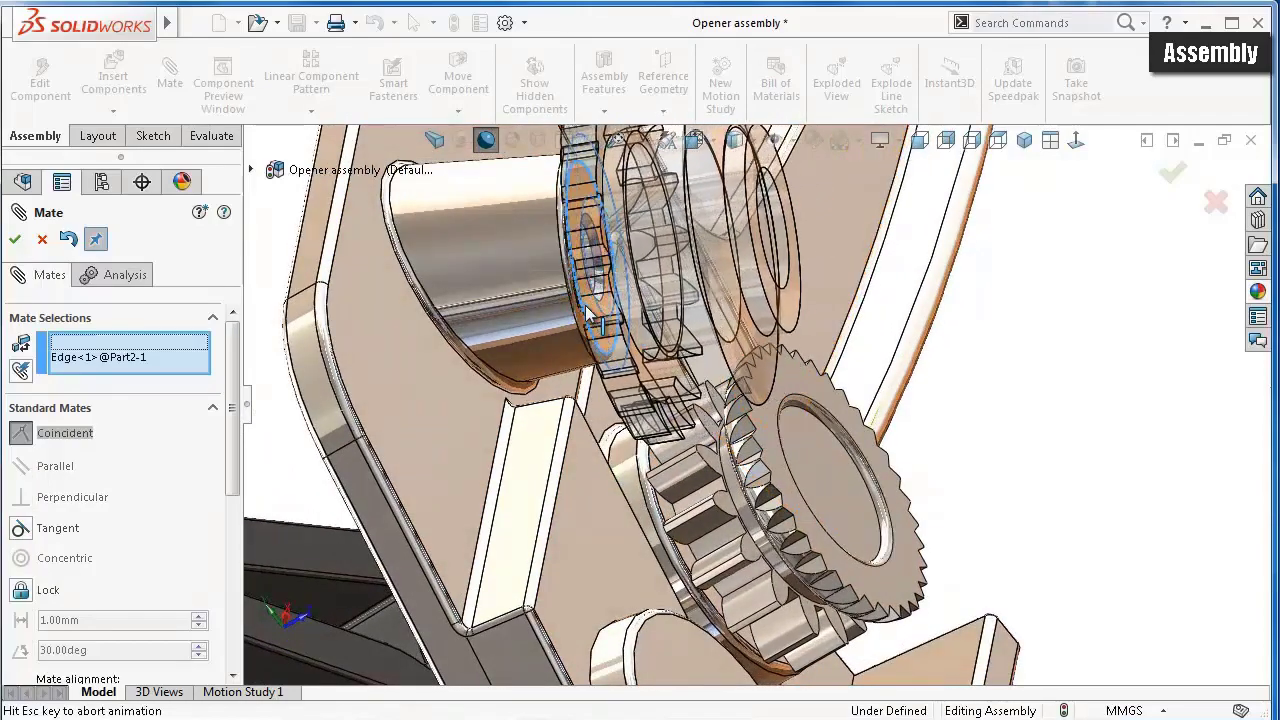
pyautogui.click(562, 262)
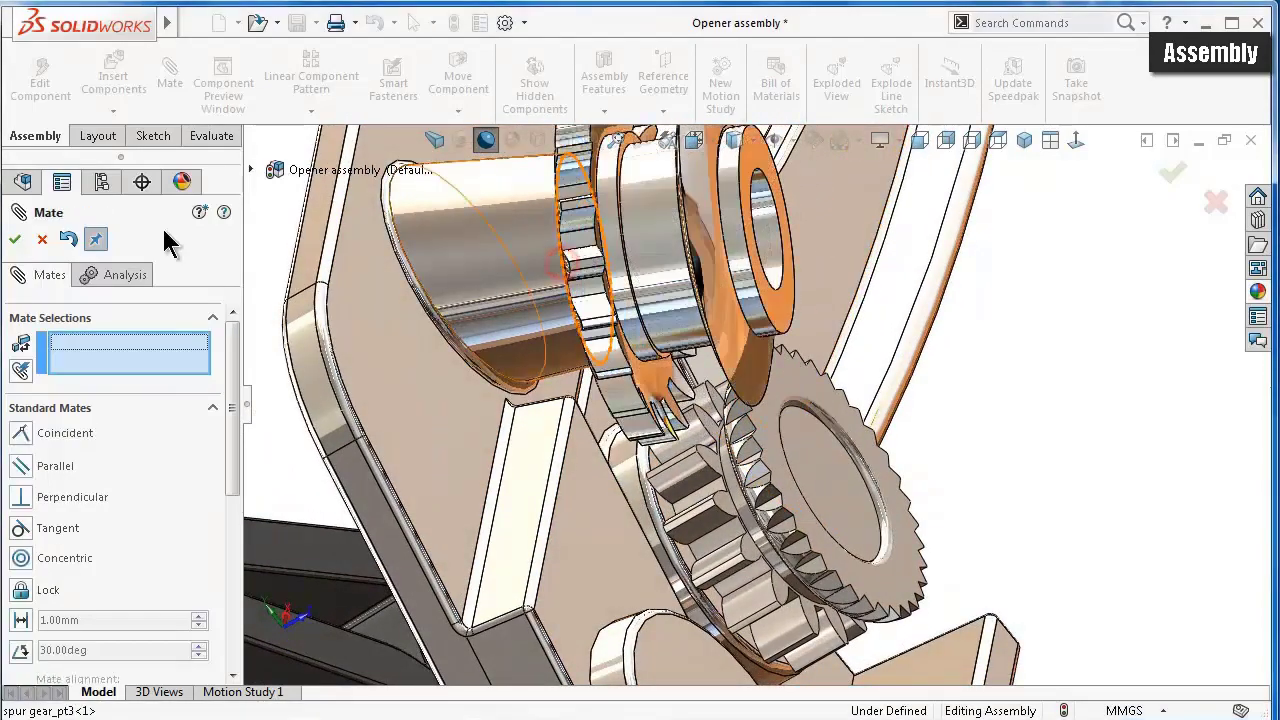
pyautogui.click(17, 240)
pyautogui.moveTo(640, 400); pyautogui.dragTo(733, 460, button='middle')
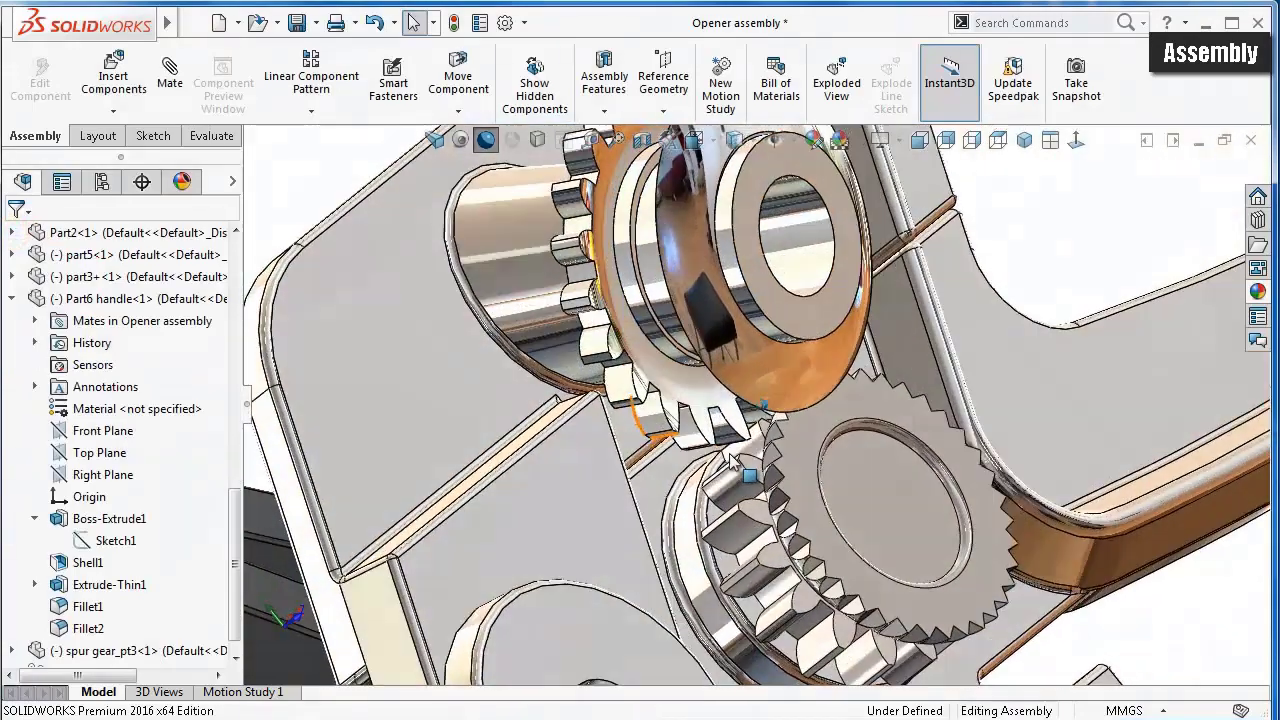
# - Rotate the spur gear so its teeth sit between the large gear's teeth
pyautogui.scroll(-5, 785, 457)
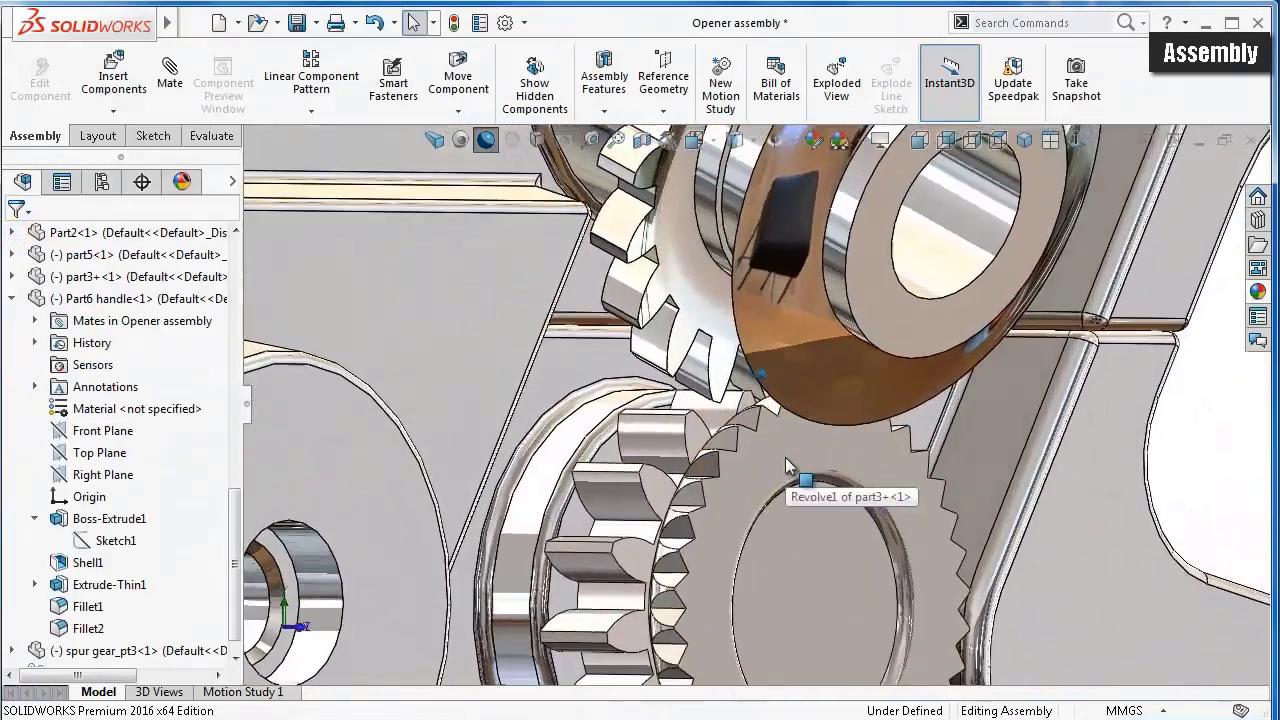
pyautogui.moveTo(786, 376)
pyautogui.mouseDown()
pyautogui.moveTo(817, 386)
pyautogui.moveTo(717, 384)
pyautogui.mouseUp()
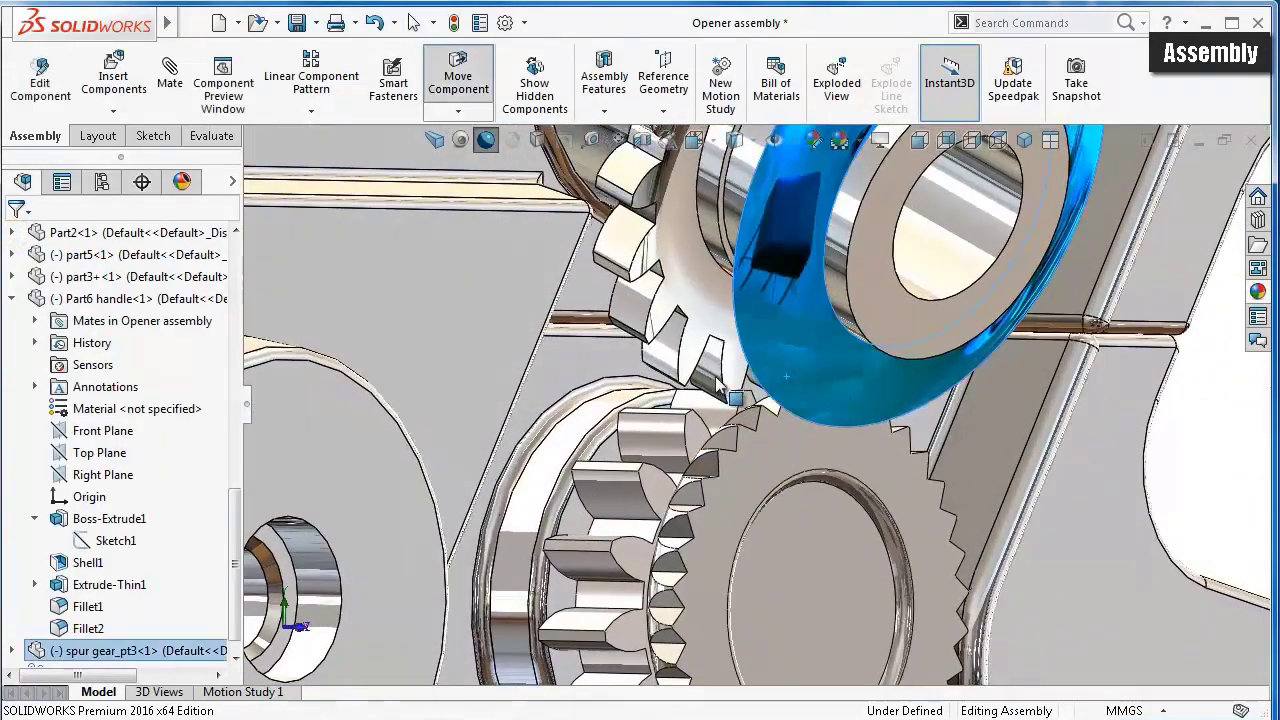
pyautogui.moveTo(767, 412)
pyautogui.mouseDown(button='middle')
pyautogui.moveTo(768, 502)
pyautogui.moveTo(793, 470)
pyautogui.moveTo(603, 436)
pyautogui.moveTo(658, 453)
pyautogui.mouseUp(button='middle')
# - Collapse the Part6 handle and Part1 feature trees, then select the assembly's Front Plane
pyautogui.scroll(-5, 658, 453)
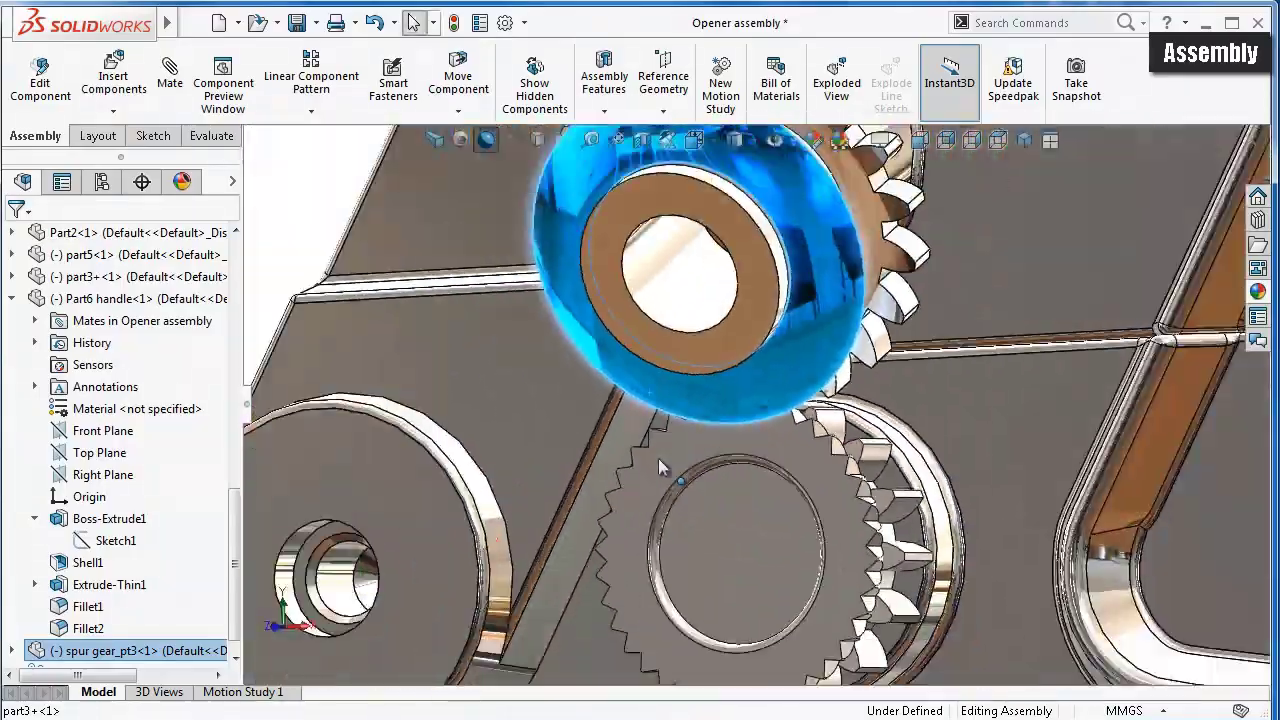
pyautogui.scroll(2, 668, 477)
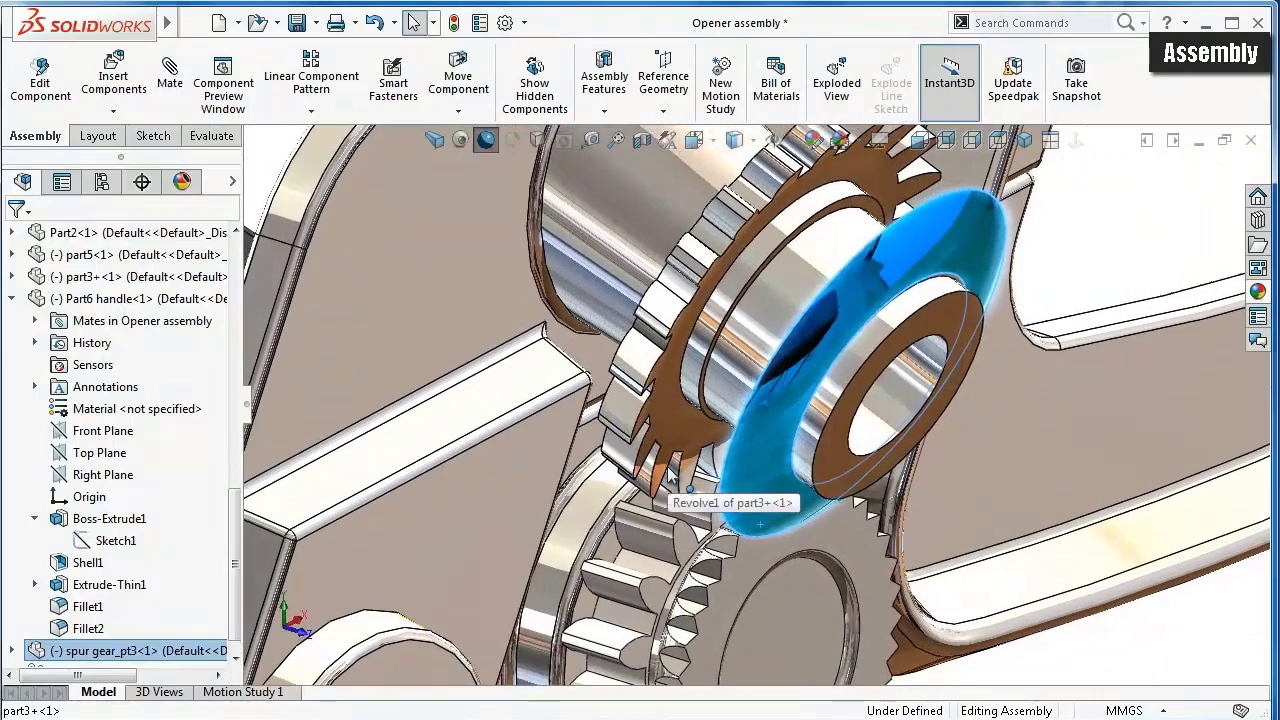
pyautogui.scroll(2, 668, 477)
pyautogui.scroll(2, 668, 477)
pyautogui.scroll(2, 668, 477)
pyautogui.scroll(2, 667, 478)
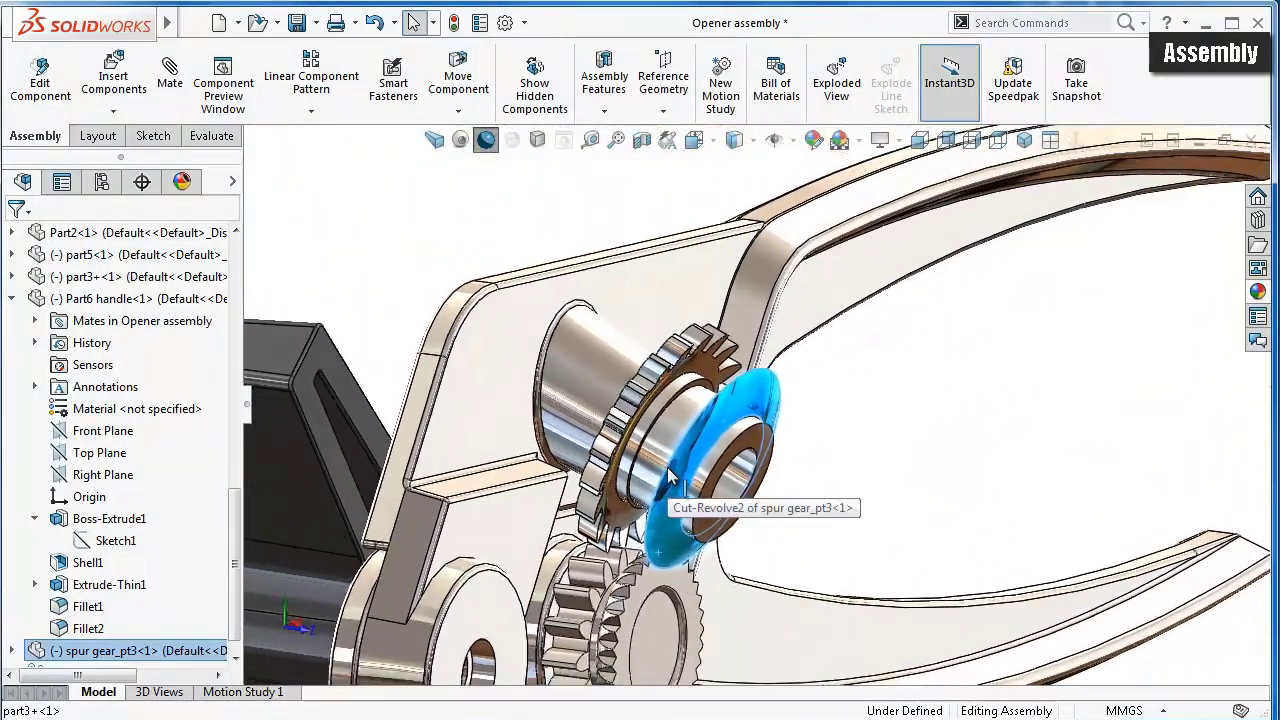
pyautogui.scroll(1, 668, 478)
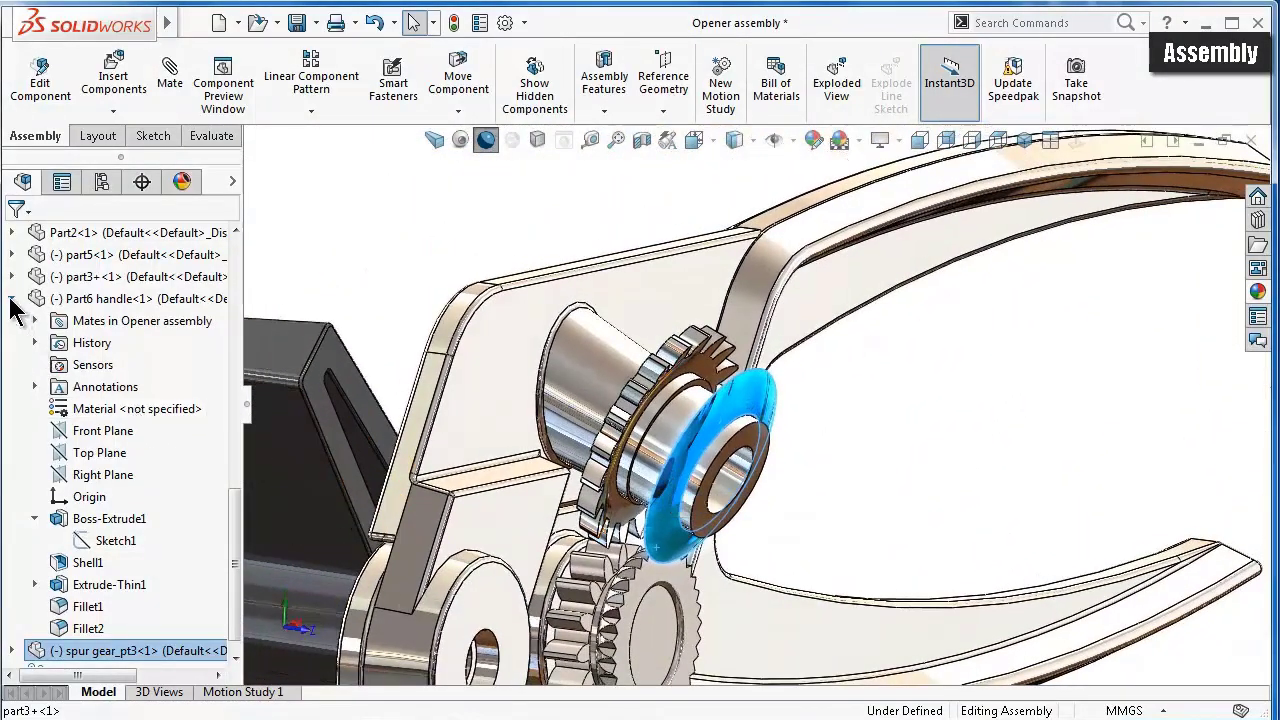
pyautogui.click(11, 299)
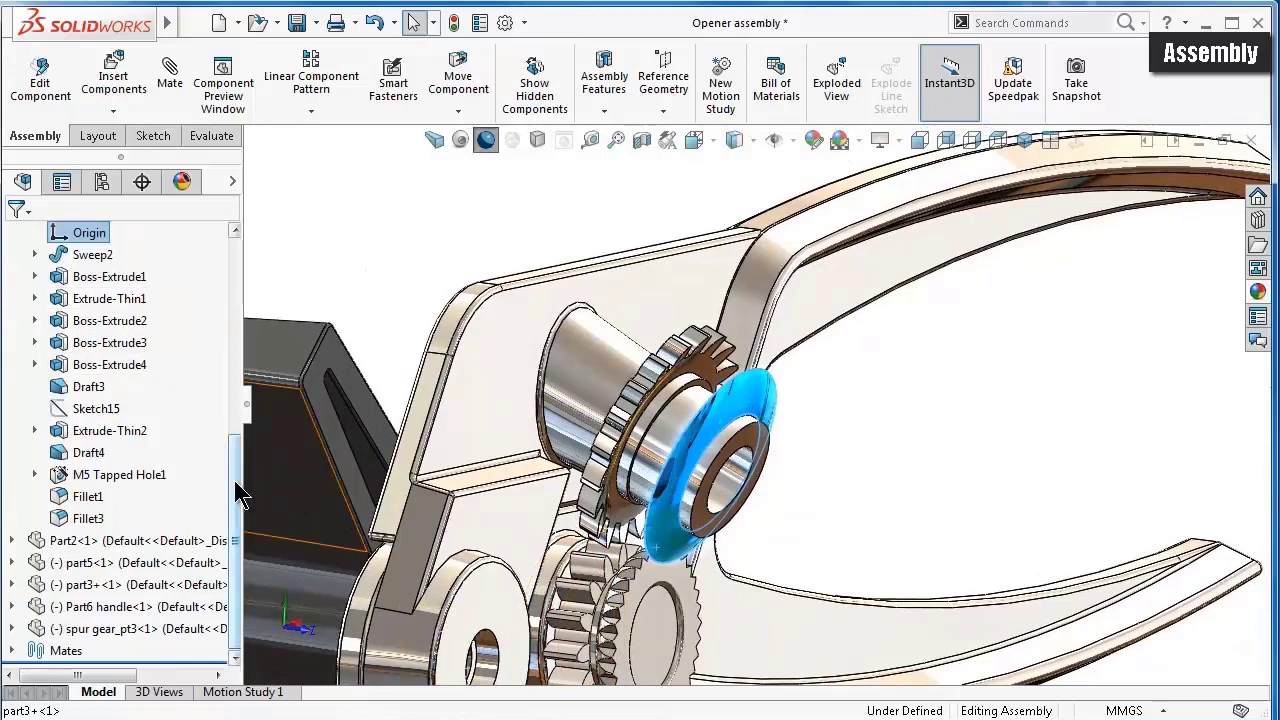
pyautogui.moveTo(240, 492); pyautogui.dragTo(230, 358)
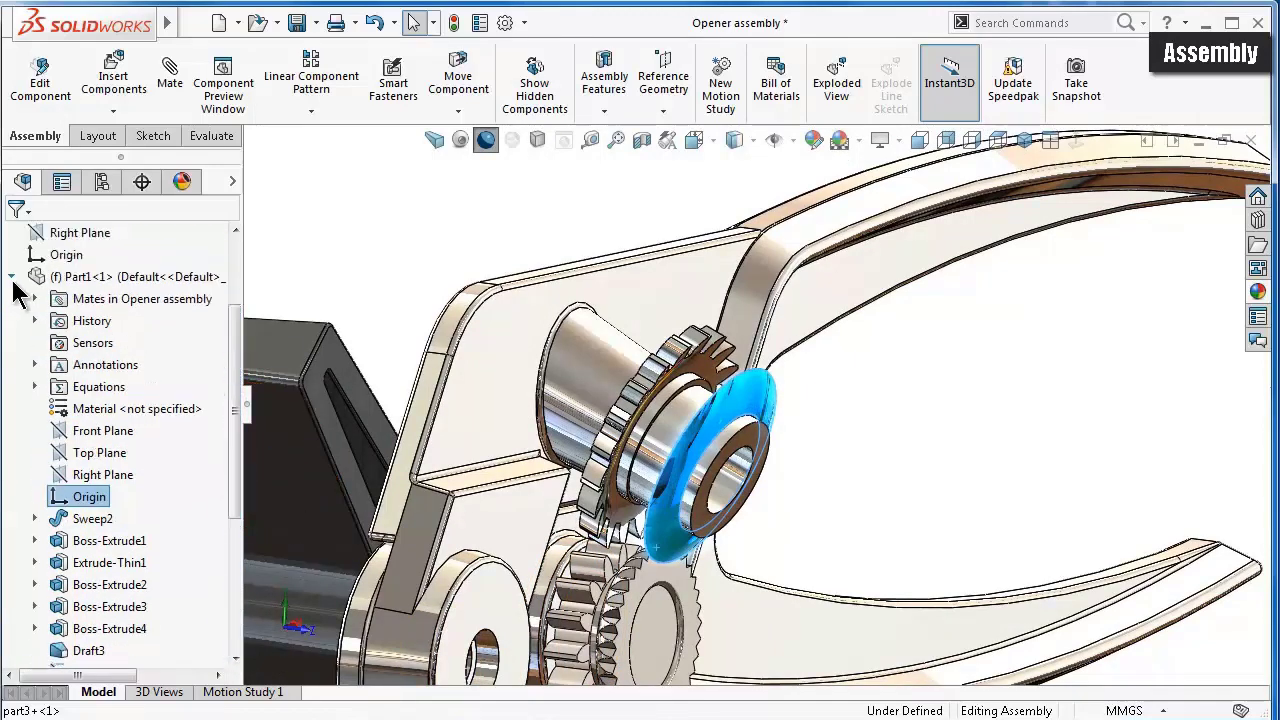
pyautogui.click(12, 279)
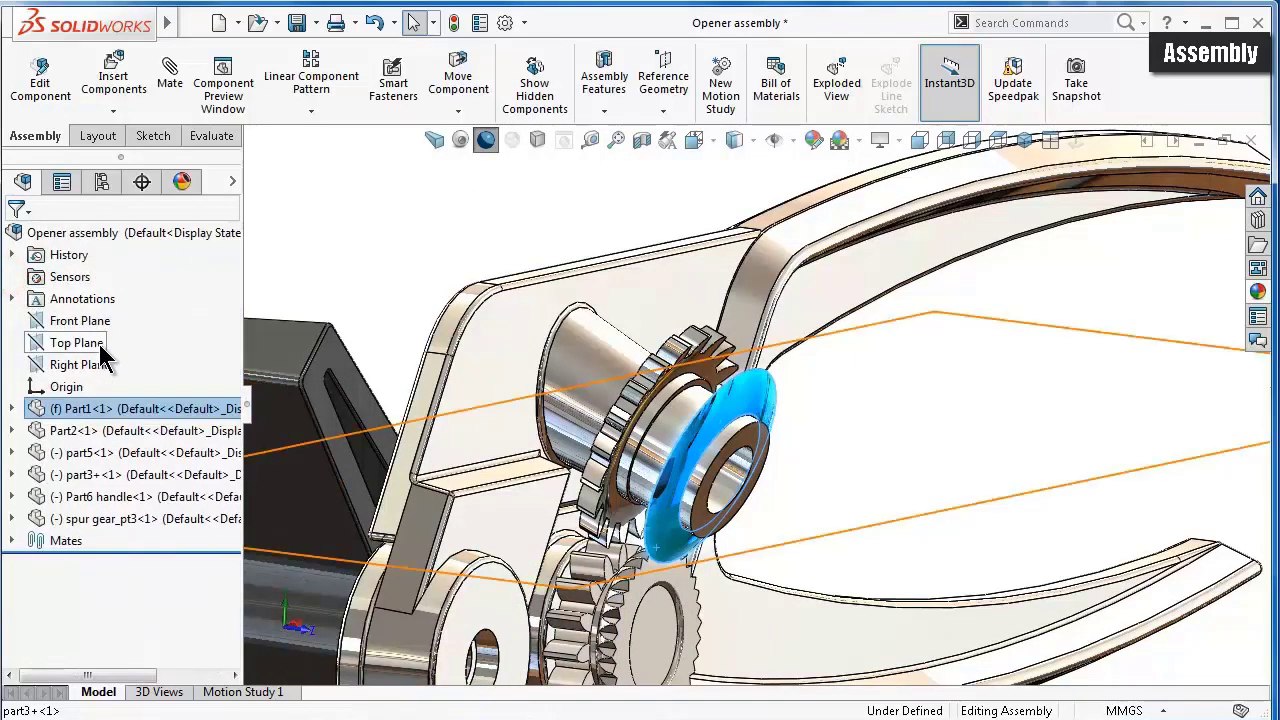
pyautogui.click(98, 324)
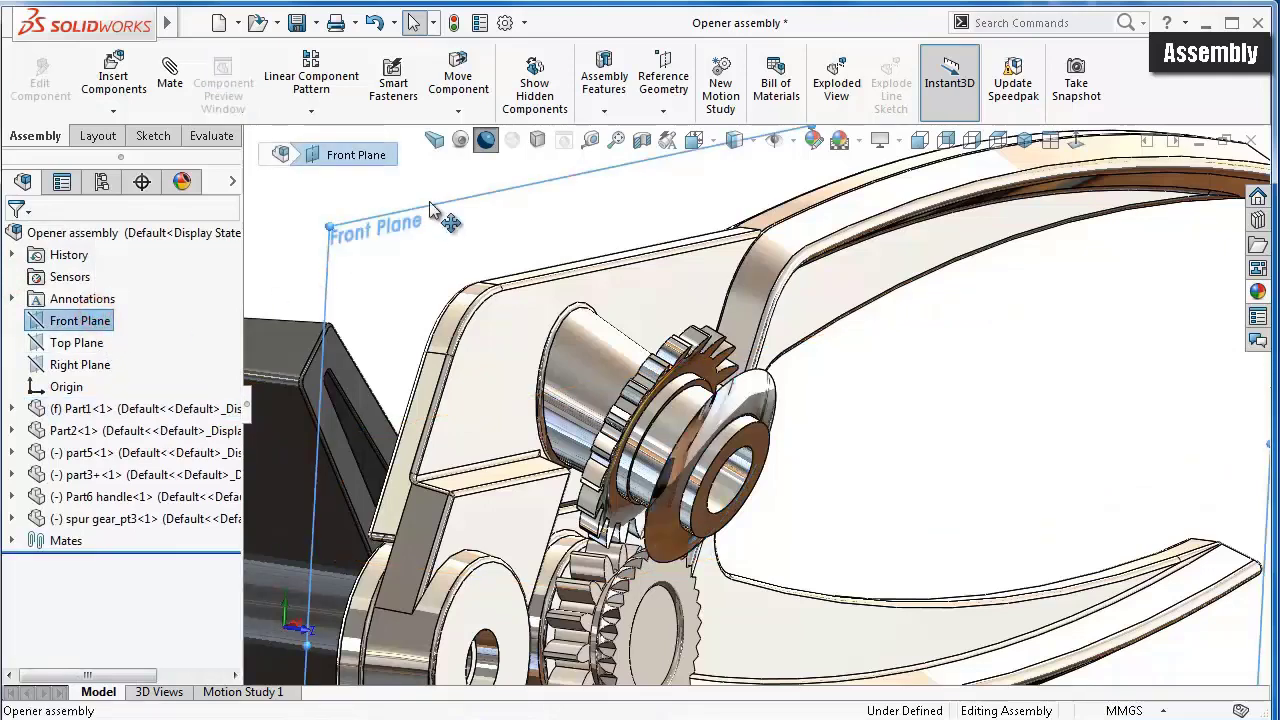
# - Show a Front Plane section view offset 12mm through the gears, then close it
pyautogui.click(640, 142)
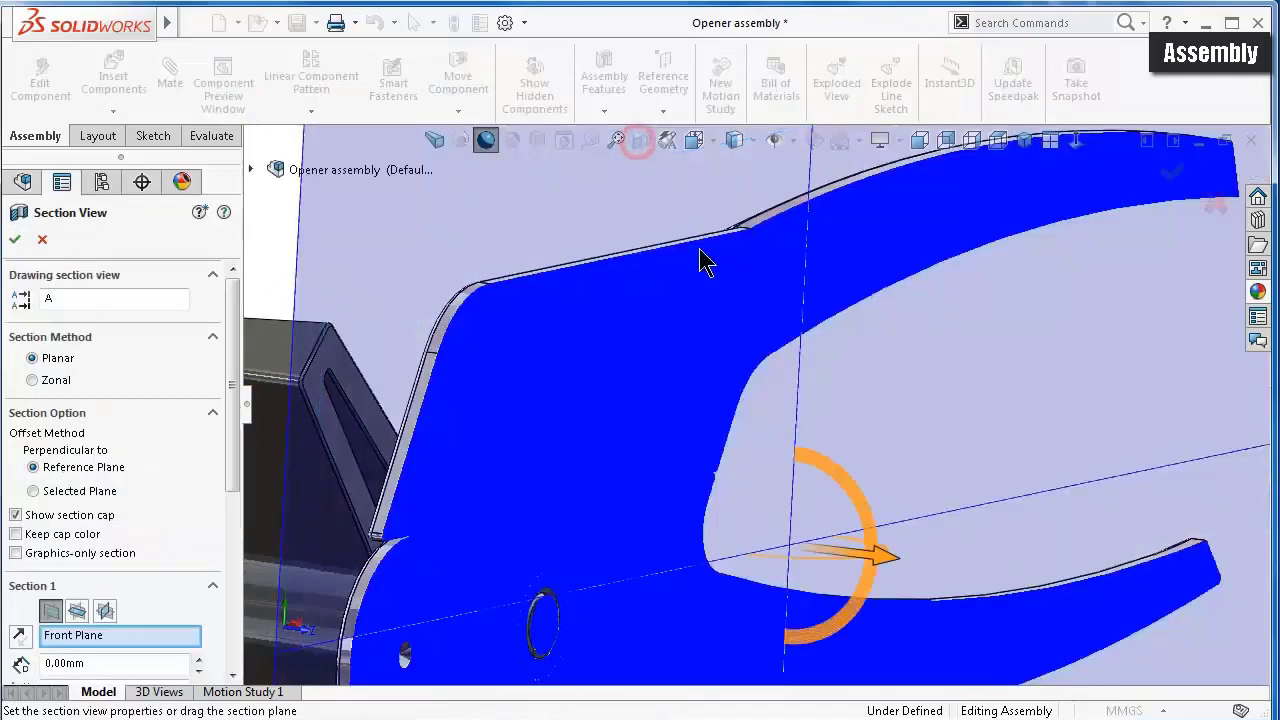
pyautogui.moveTo(880, 560)
pyautogui.mouseDown()
pyautogui.moveTo(952, 566)
pyautogui.moveTo(1012, 592)
pyautogui.mouseUp()
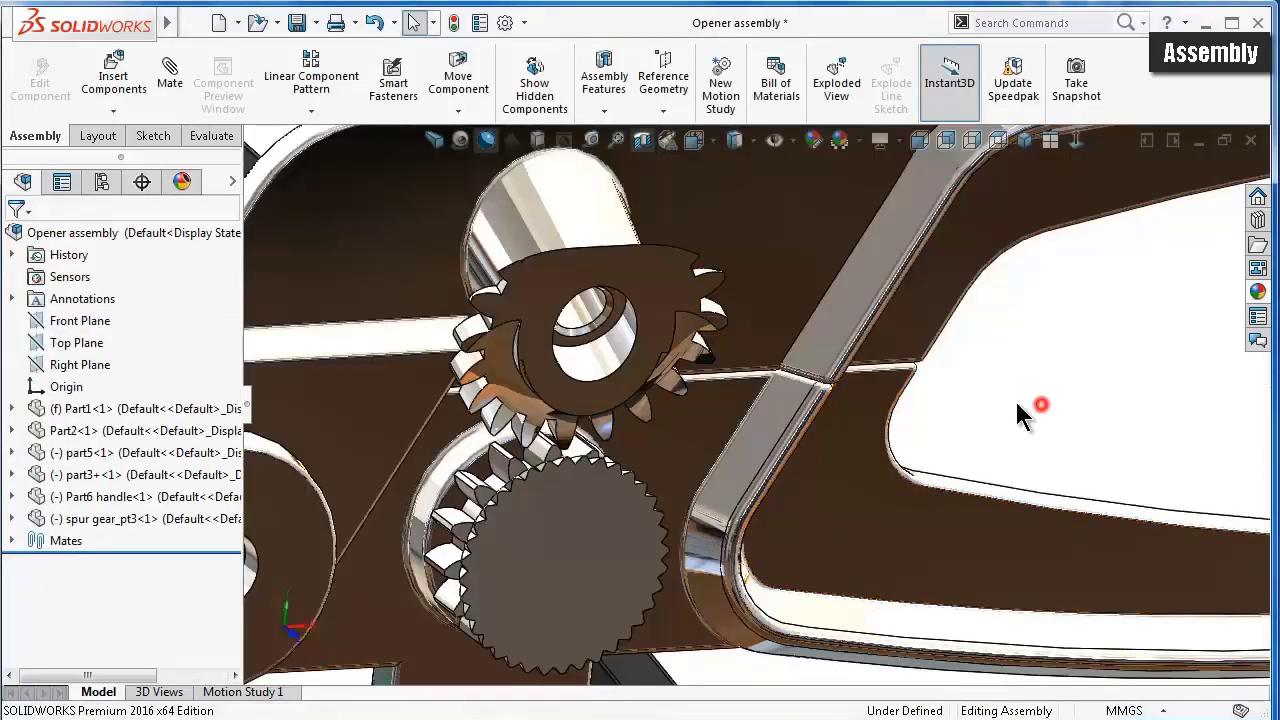
pyautogui.click(1040, 403)
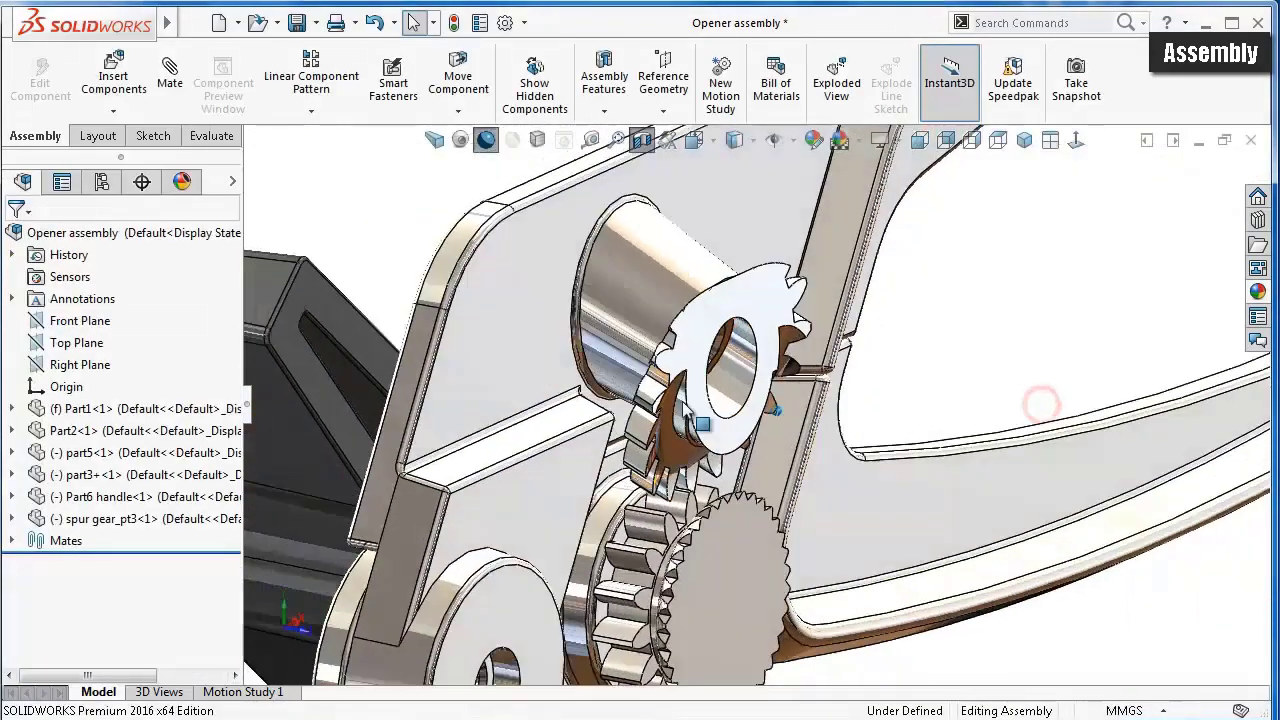
# - Rotate the spur gear with Move Component to check it meshes with the large gear
pyautogui.moveTo(685, 410); pyautogui.dragTo(848, 540, button='middle')
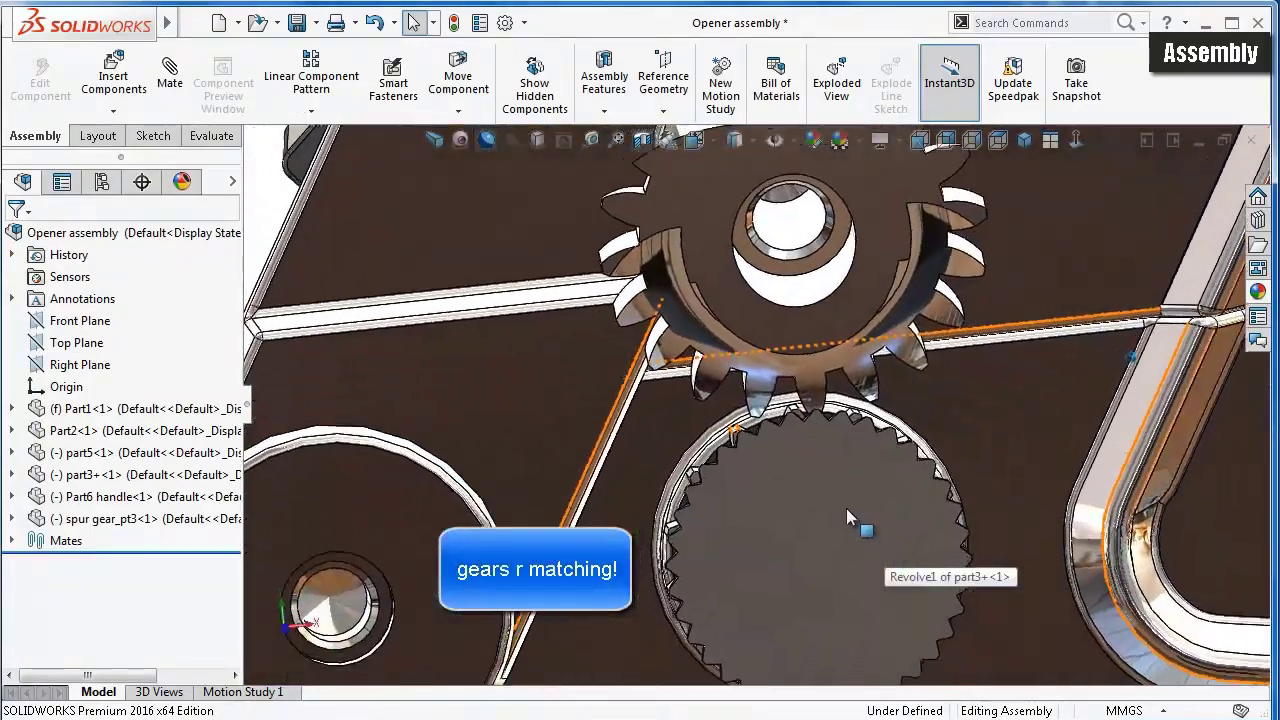
pyautogui.scroll(-2, 848, 517)
pyautogui.scroll(-3, 852, 344)
pyautogui.click(818, 282)
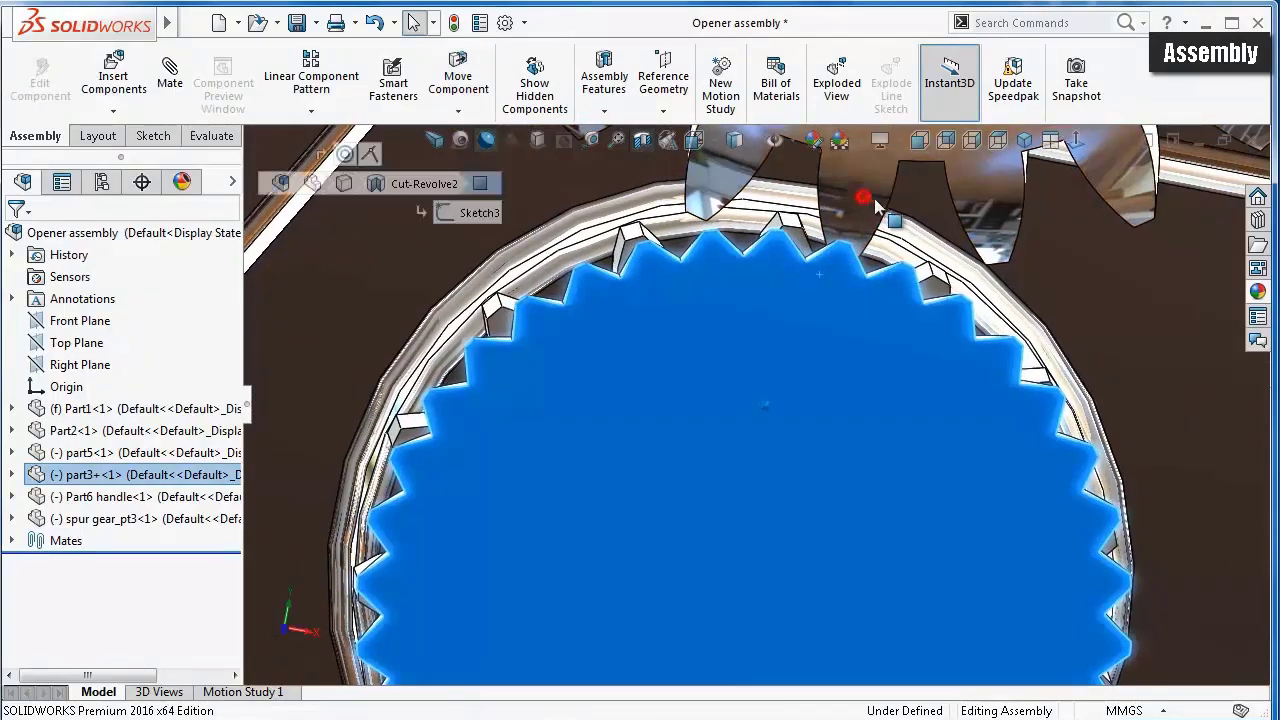
pyautogui.moveTo(888, 194); pyautogui.dragTo(860, 313)
pyautogui.press('Escape')
pyautogui.scroll(2, 860, 313)
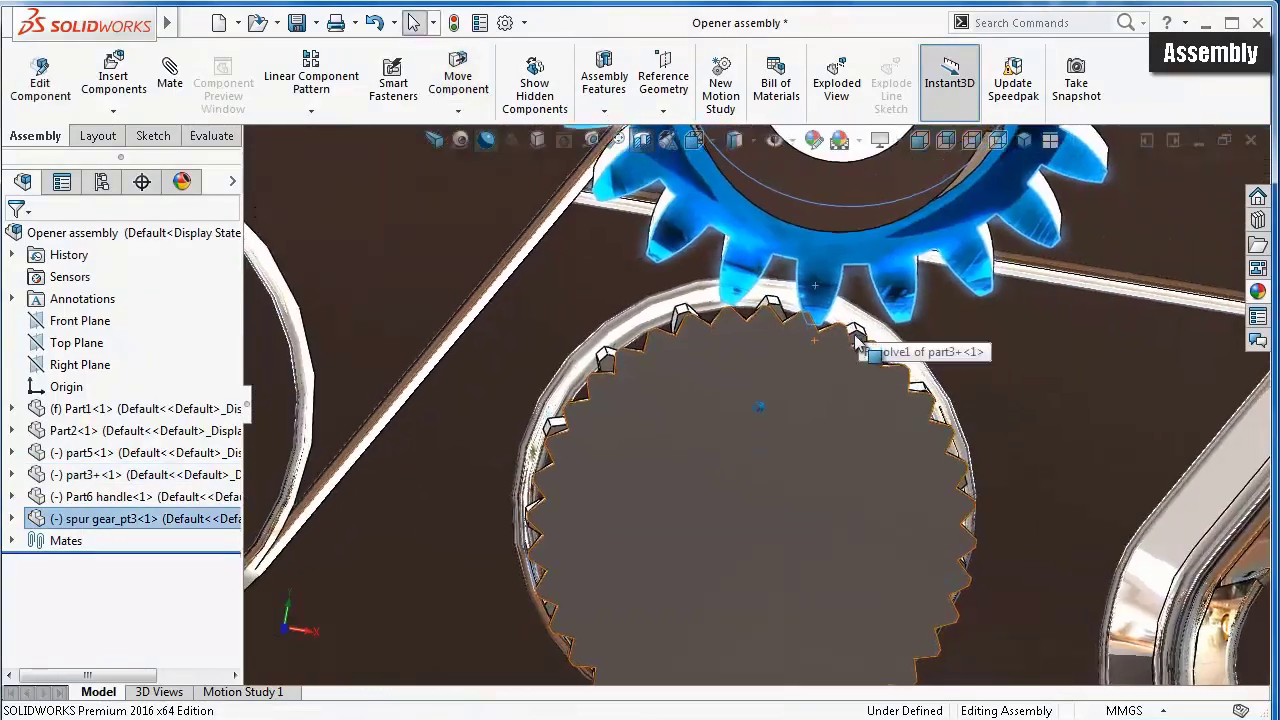
pyautogui.scroll(2, 858, 330)
pyautogui.scroll(2, 857, 340)
pyautogui.scroll(2, 857, 345)
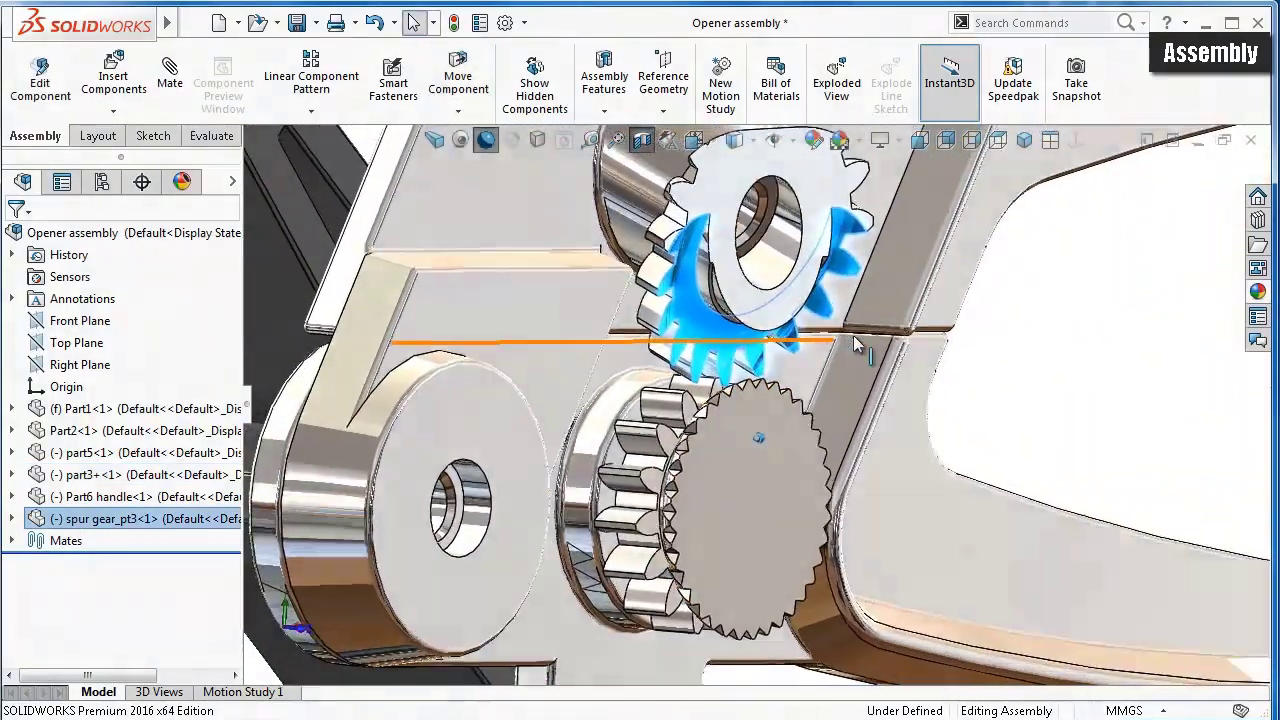